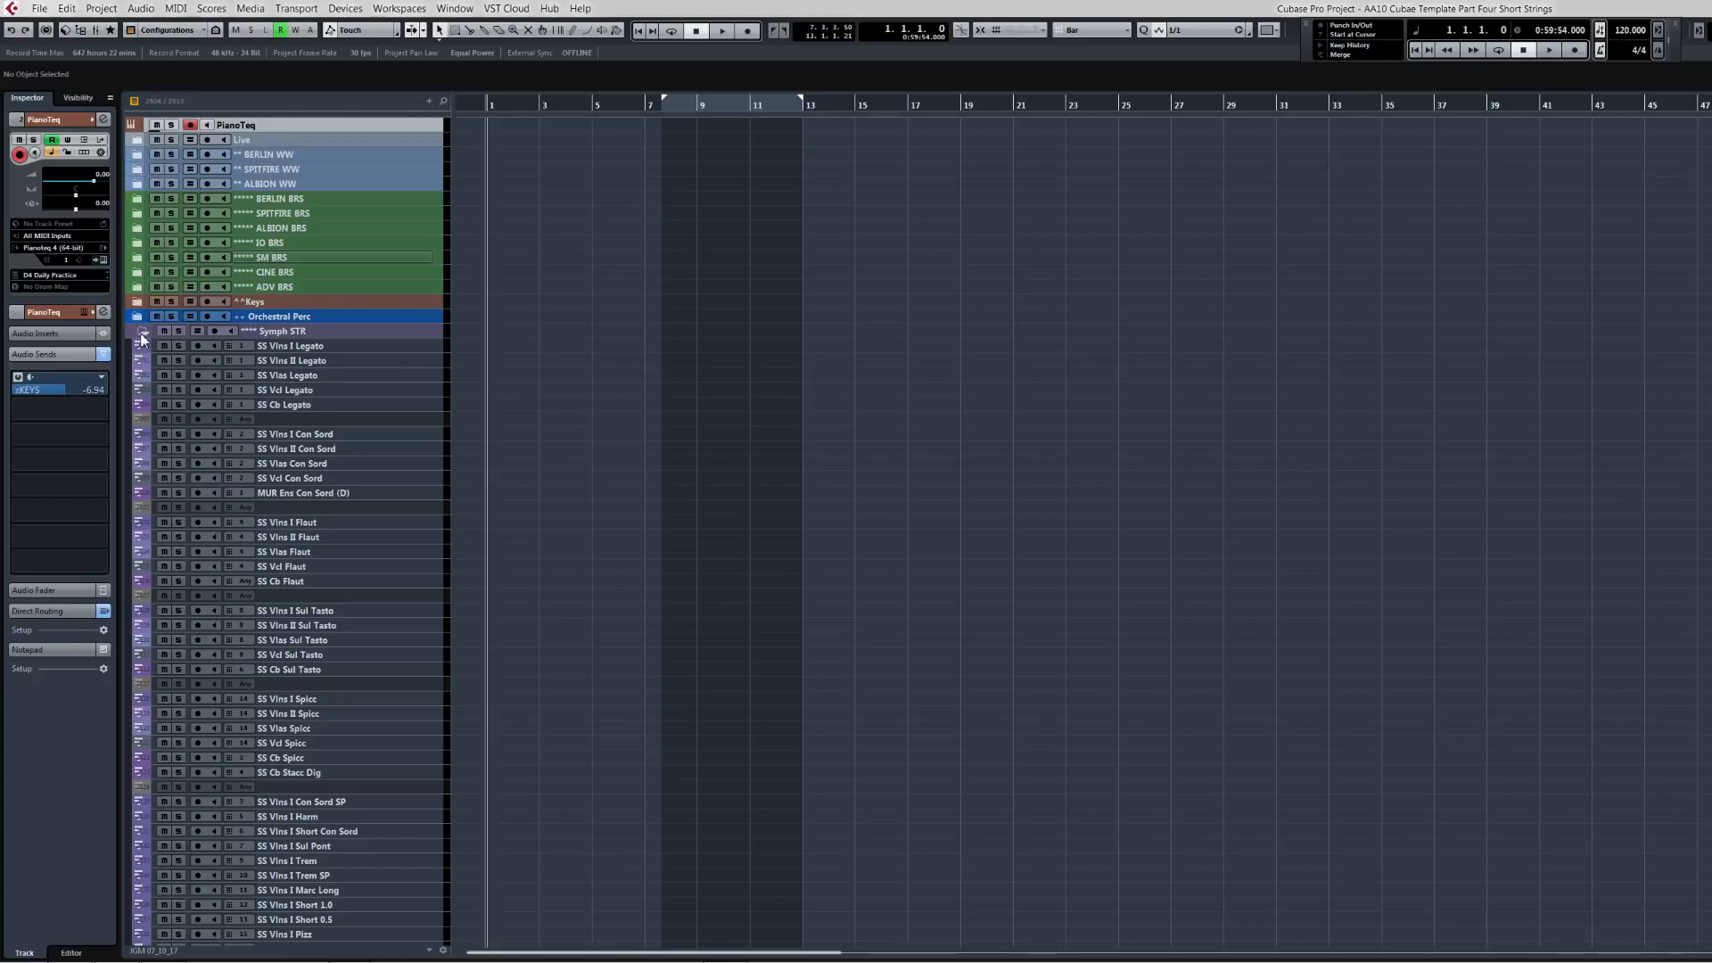
# Step: Select the SS Vlns I Spicc track inside the Symph STR folder
pyautogui.click(143, 331)
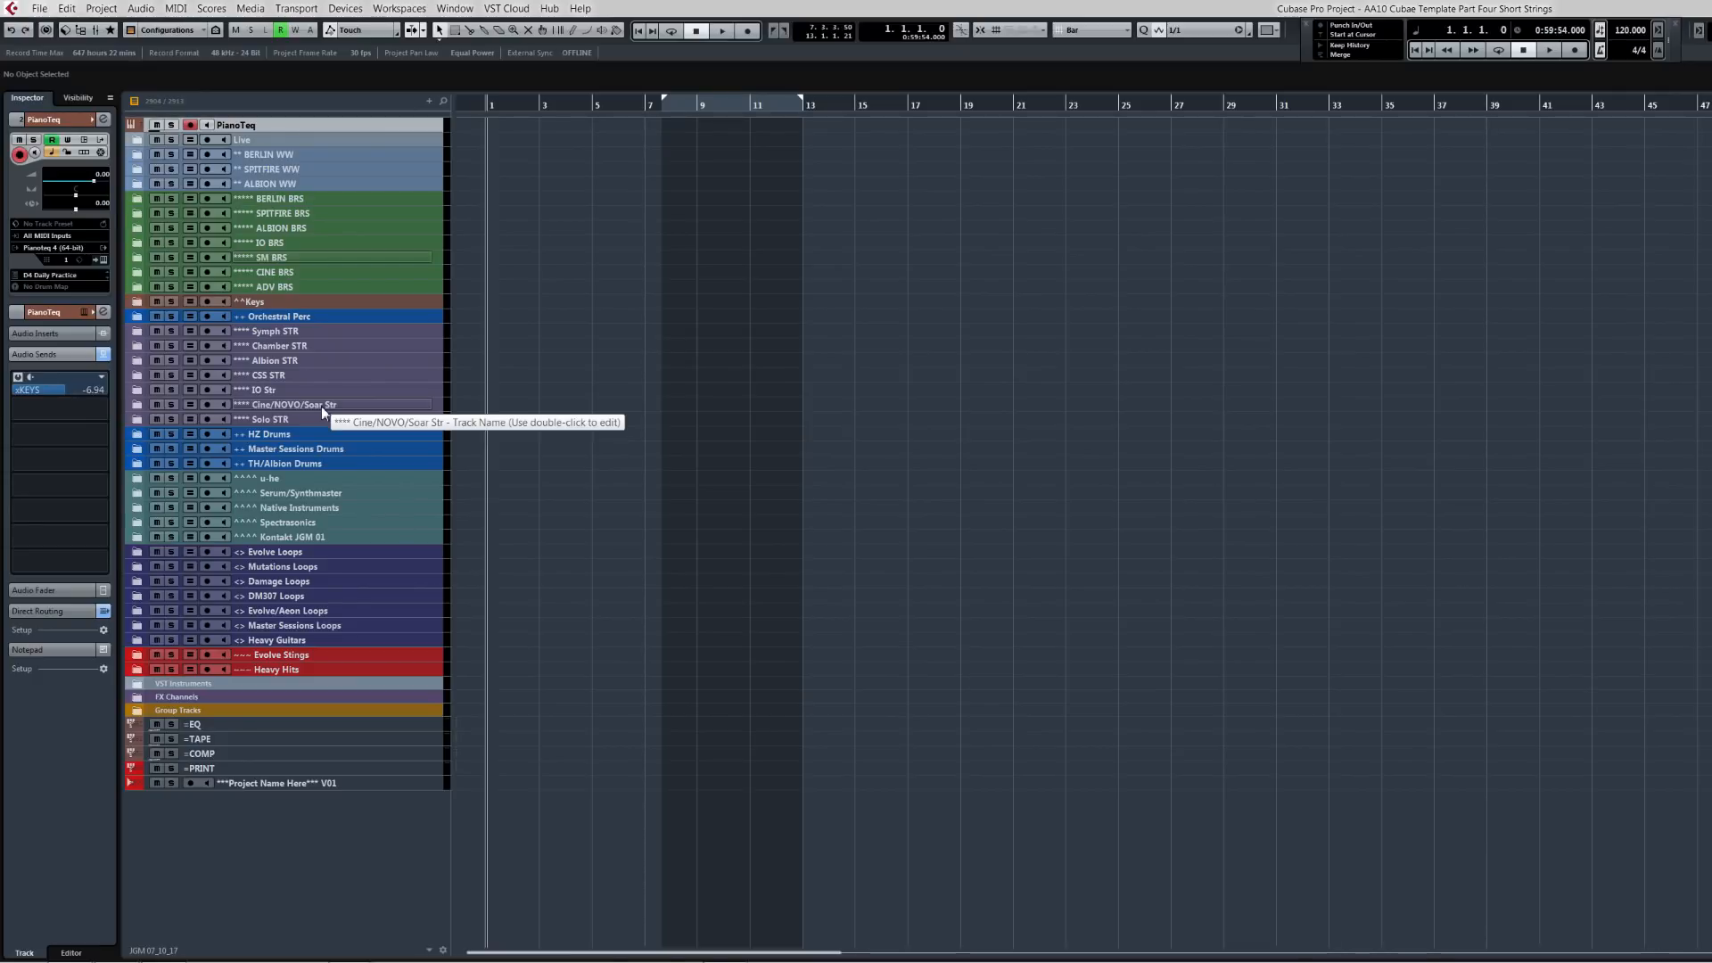
pyautogui.click(138, 334)
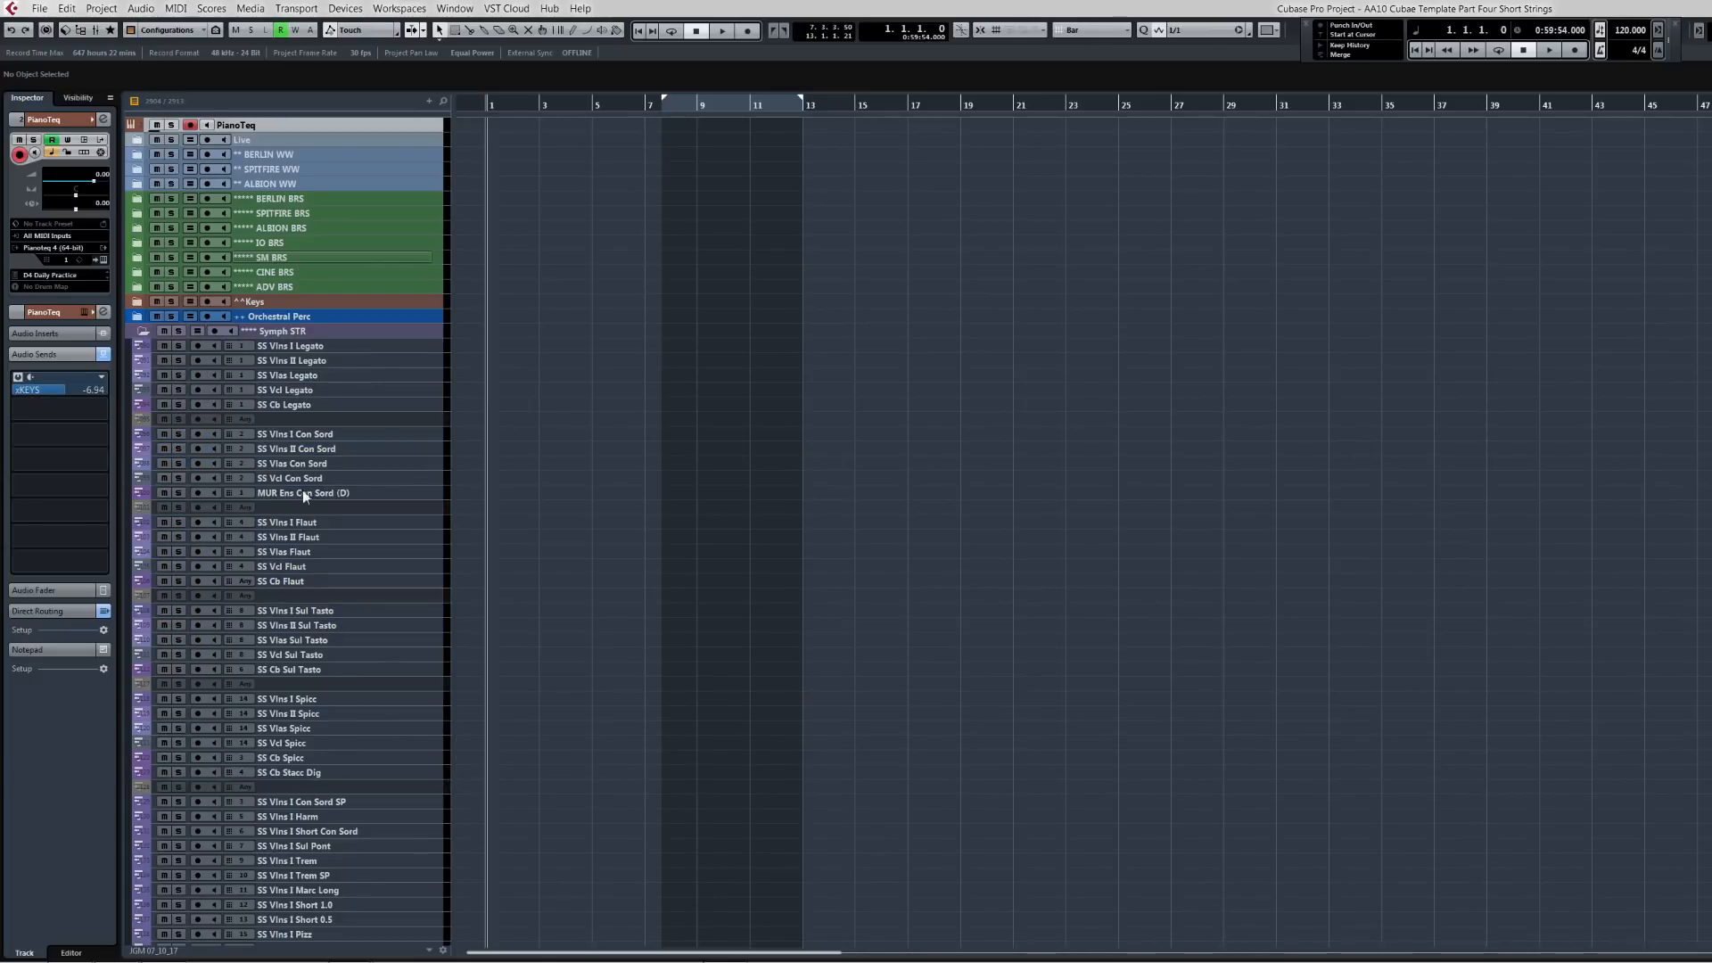
pyautogui.click(302, 700)
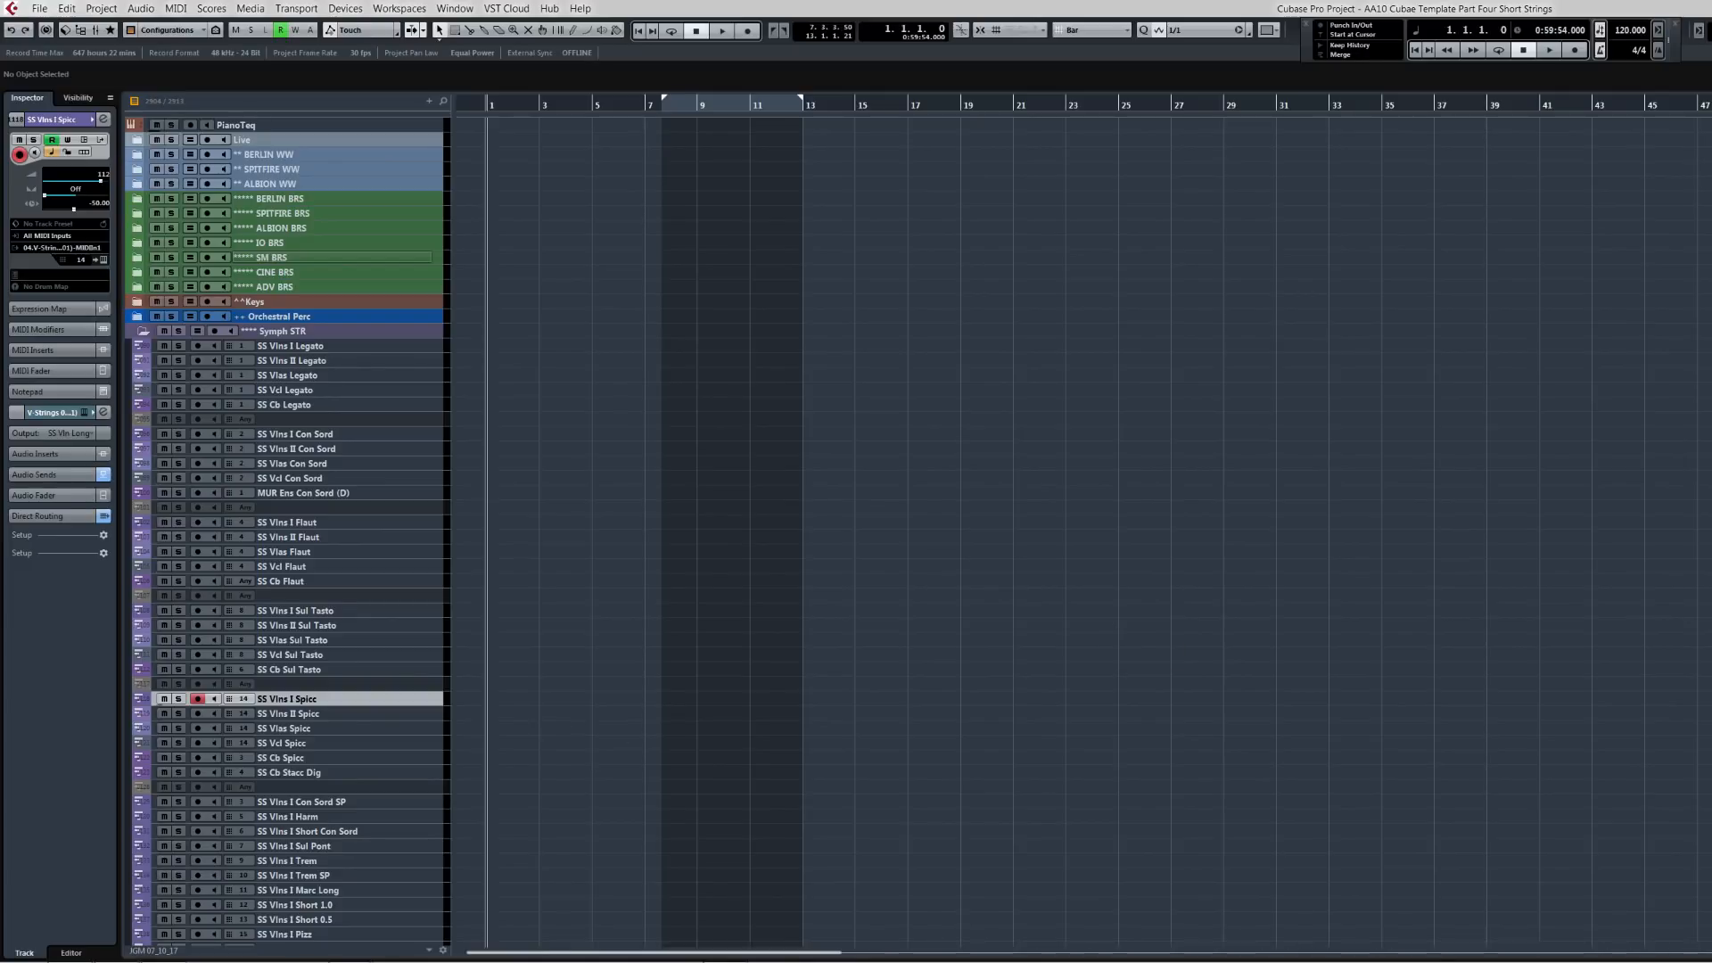
pyautogui.scroll(-3, 285, 536)
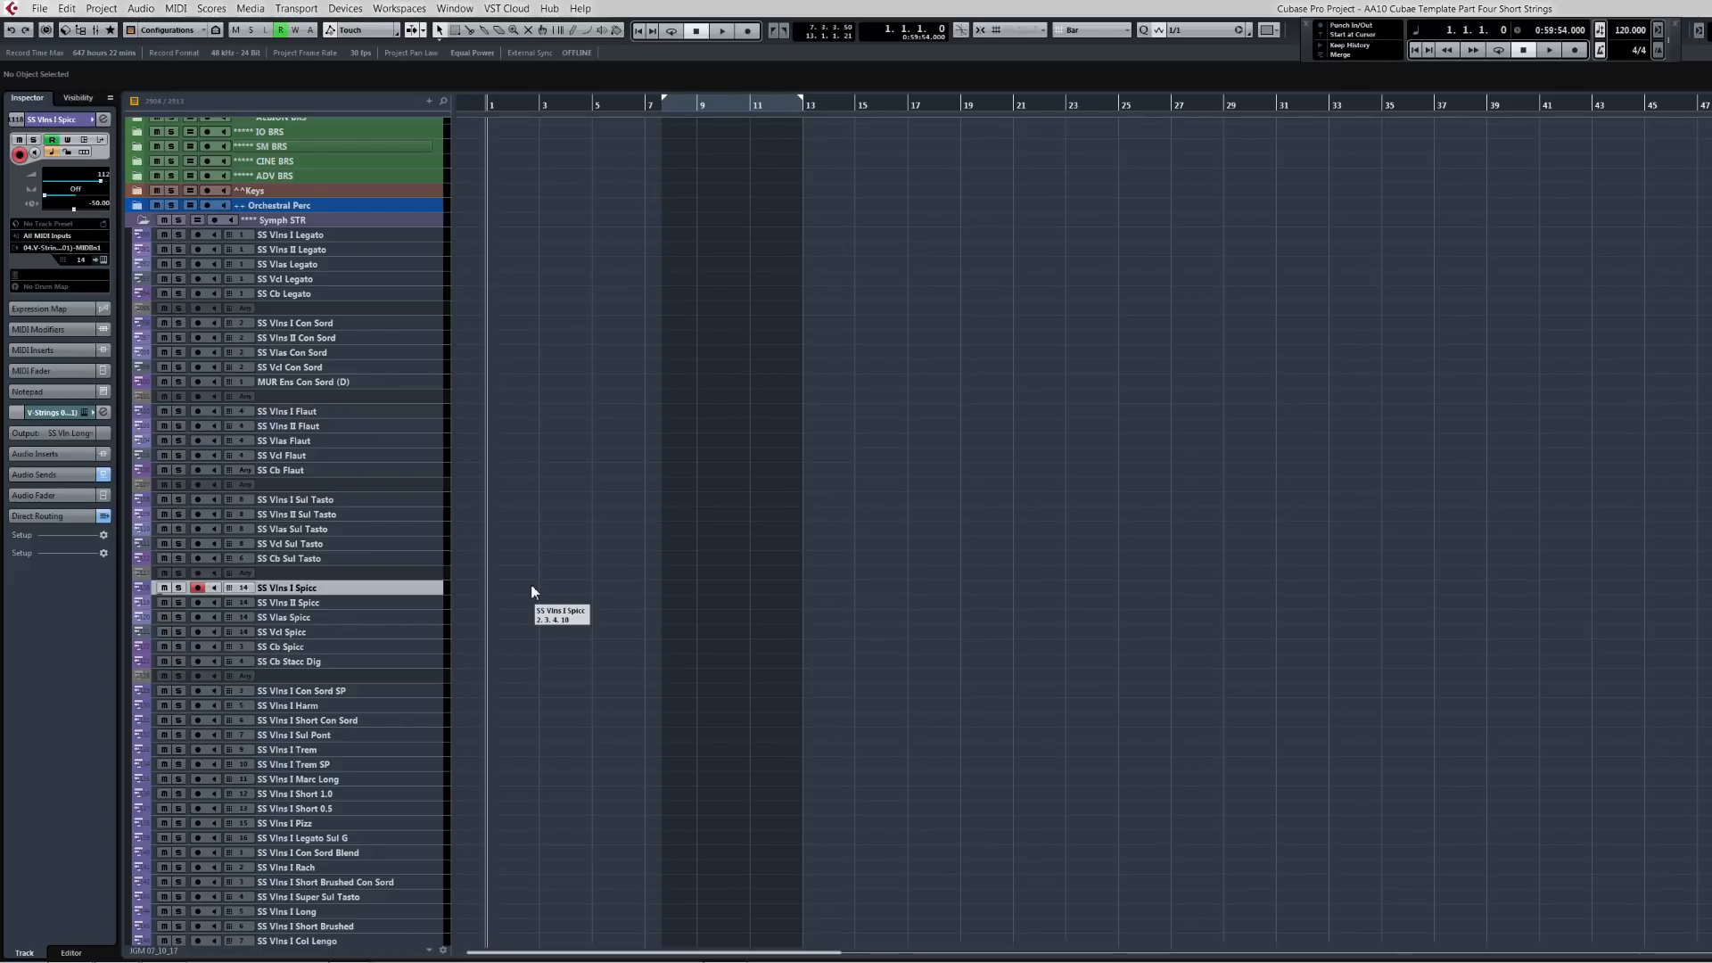
# Step: Set the project tempo to 80 BPM
pyautogui.doubleClick(1632, 34)
pyautogui.write('80')
pyautogui.press('Return')
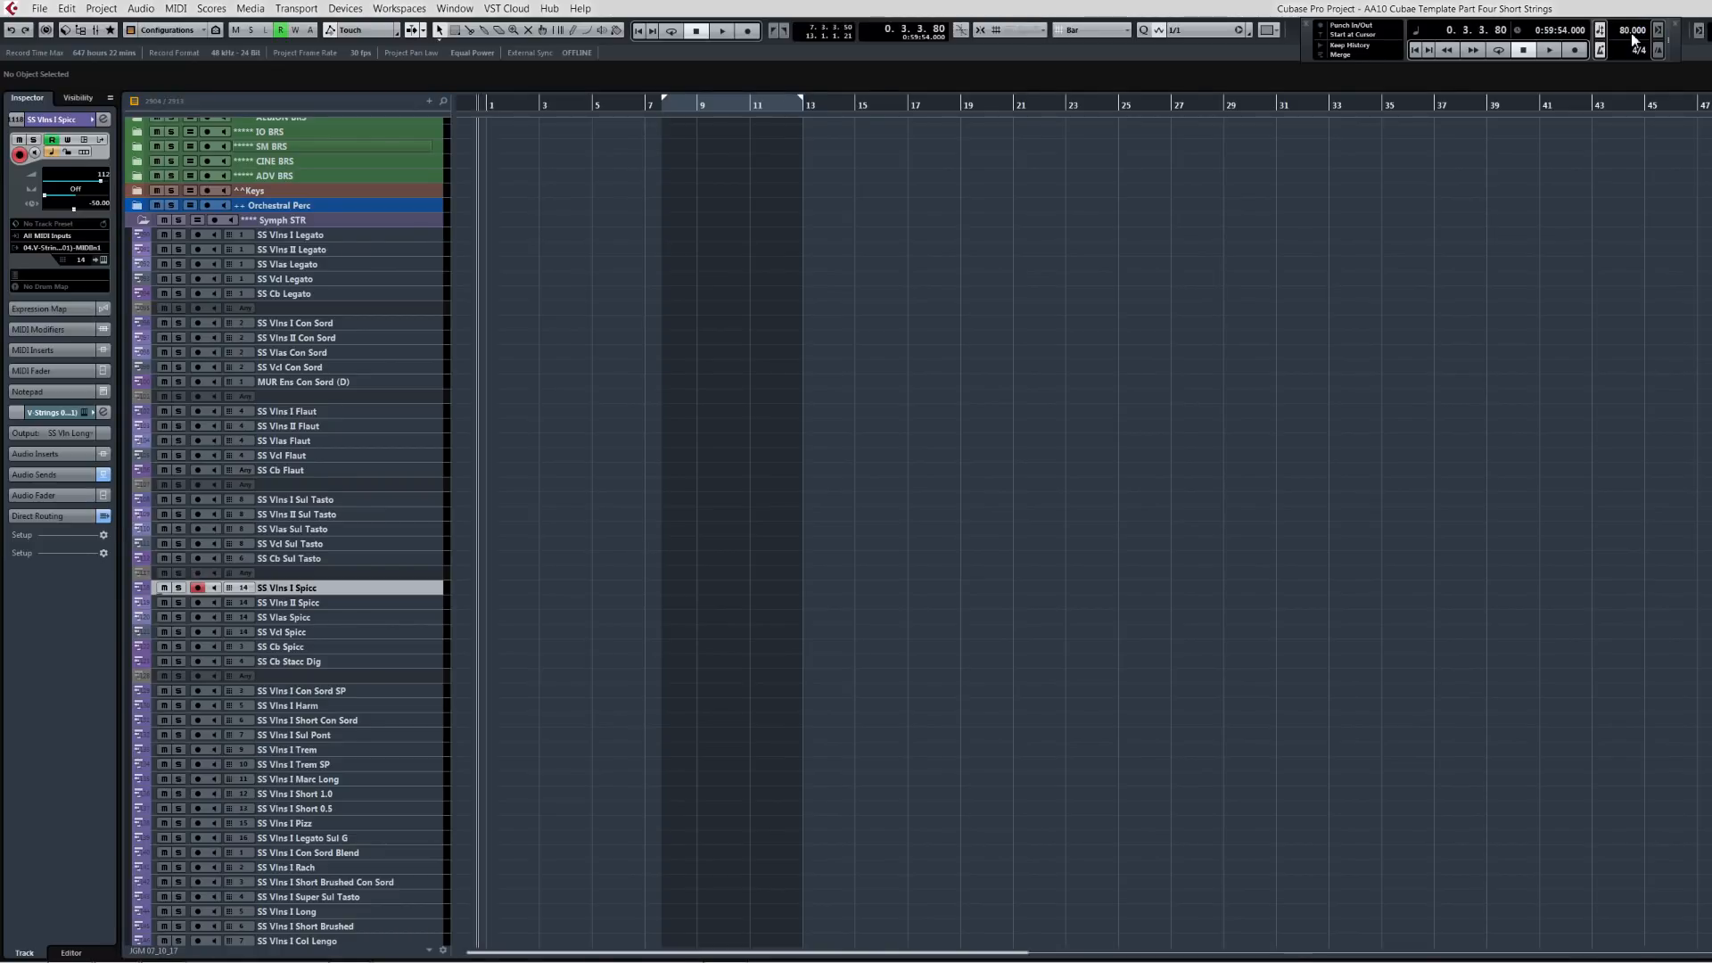
# Step: Record a short MIDI phrase on the SS Vlns I Spicc track from the project start
pyautogui.press('KP_Decimal')
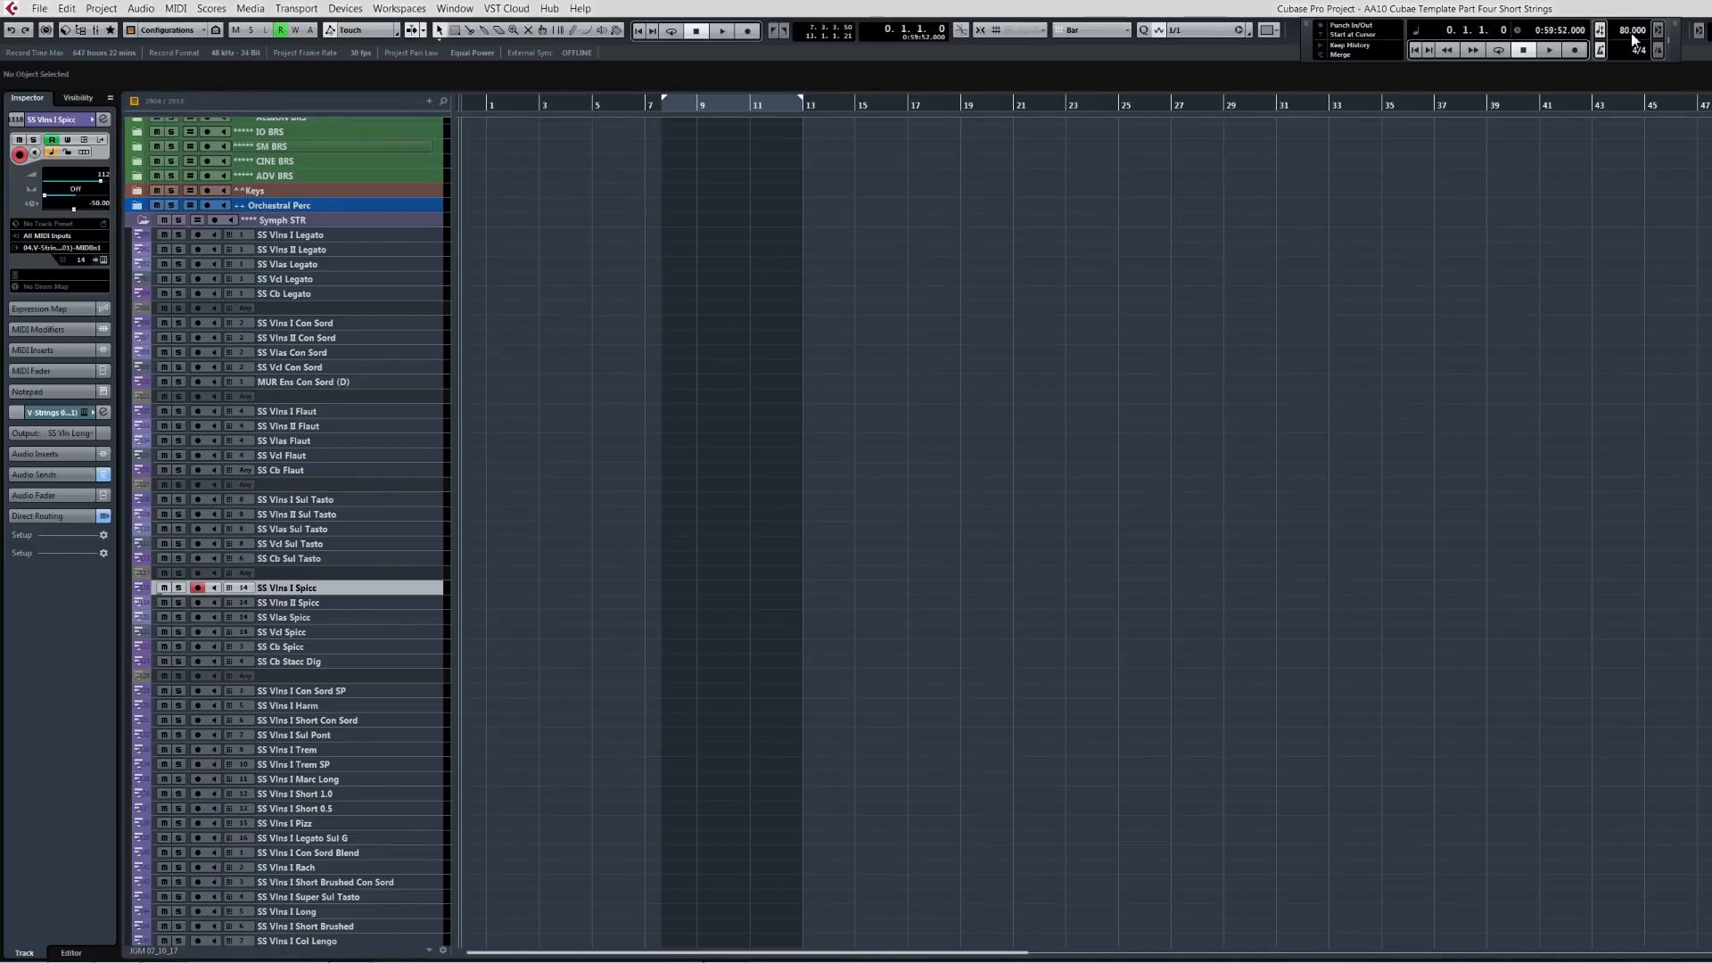
pyautogui.press('KP_Multiply')
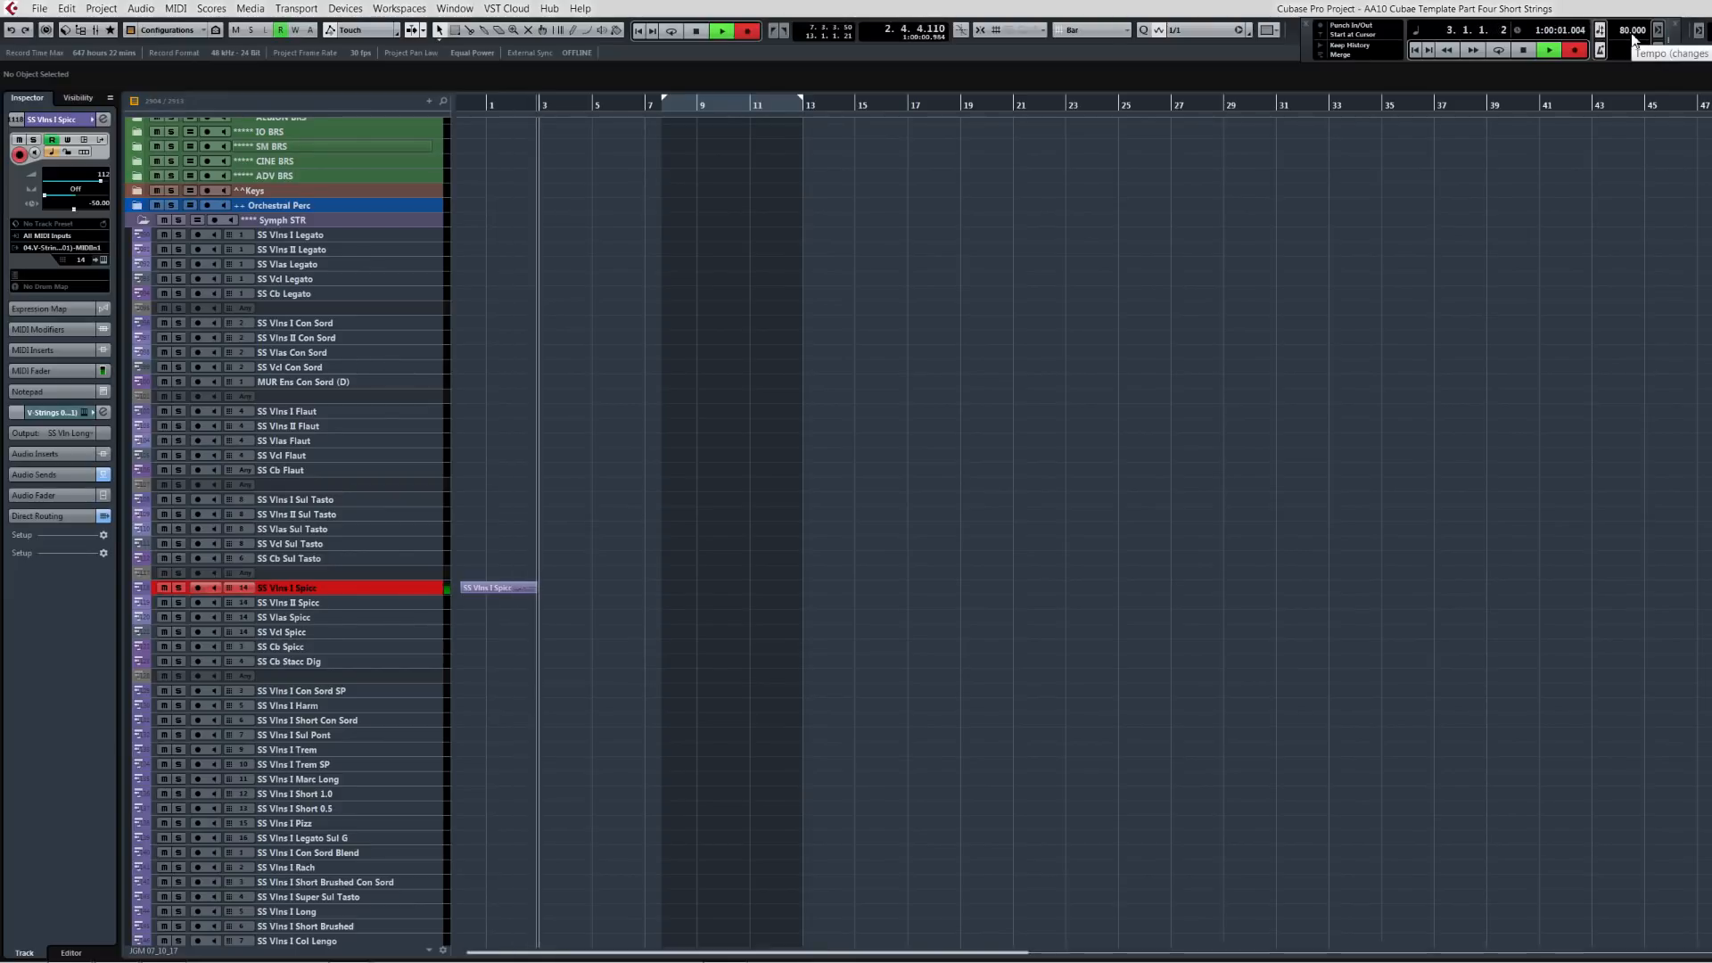
pyautogui.press('space')
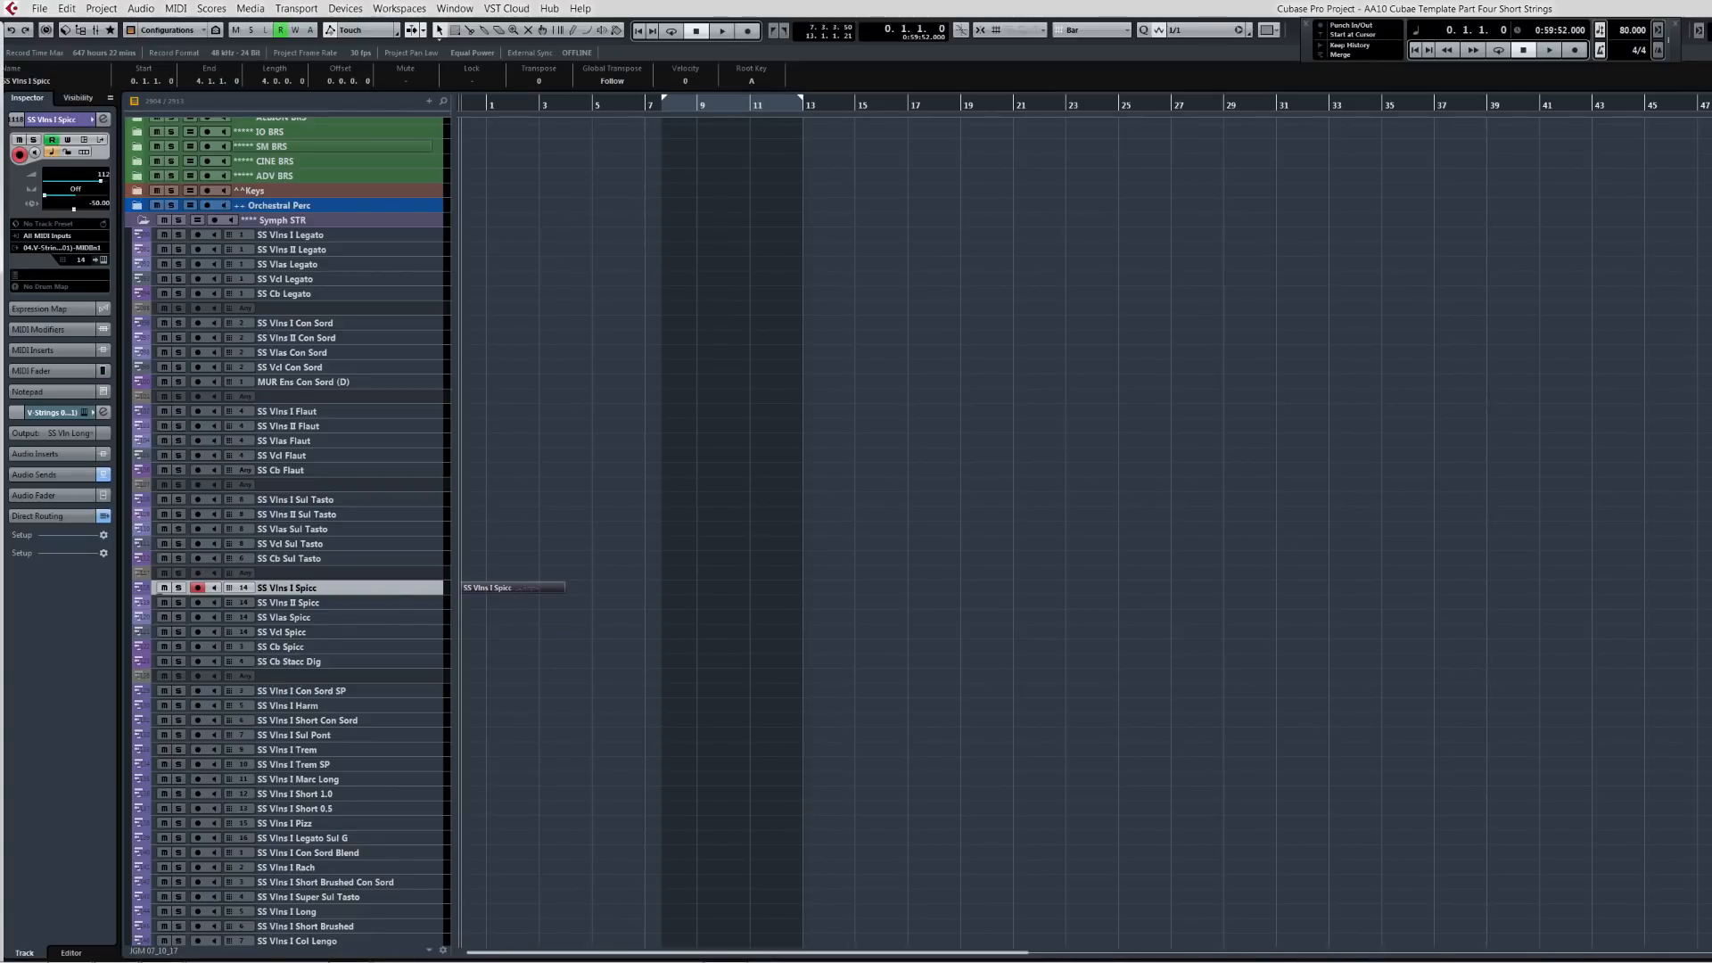
# Step: Open the recorded part in the Key Editor and try quantizing one note, undoing it
pyautogui.moveTo(0, 36); pyautogui.dragTo(948, 16)
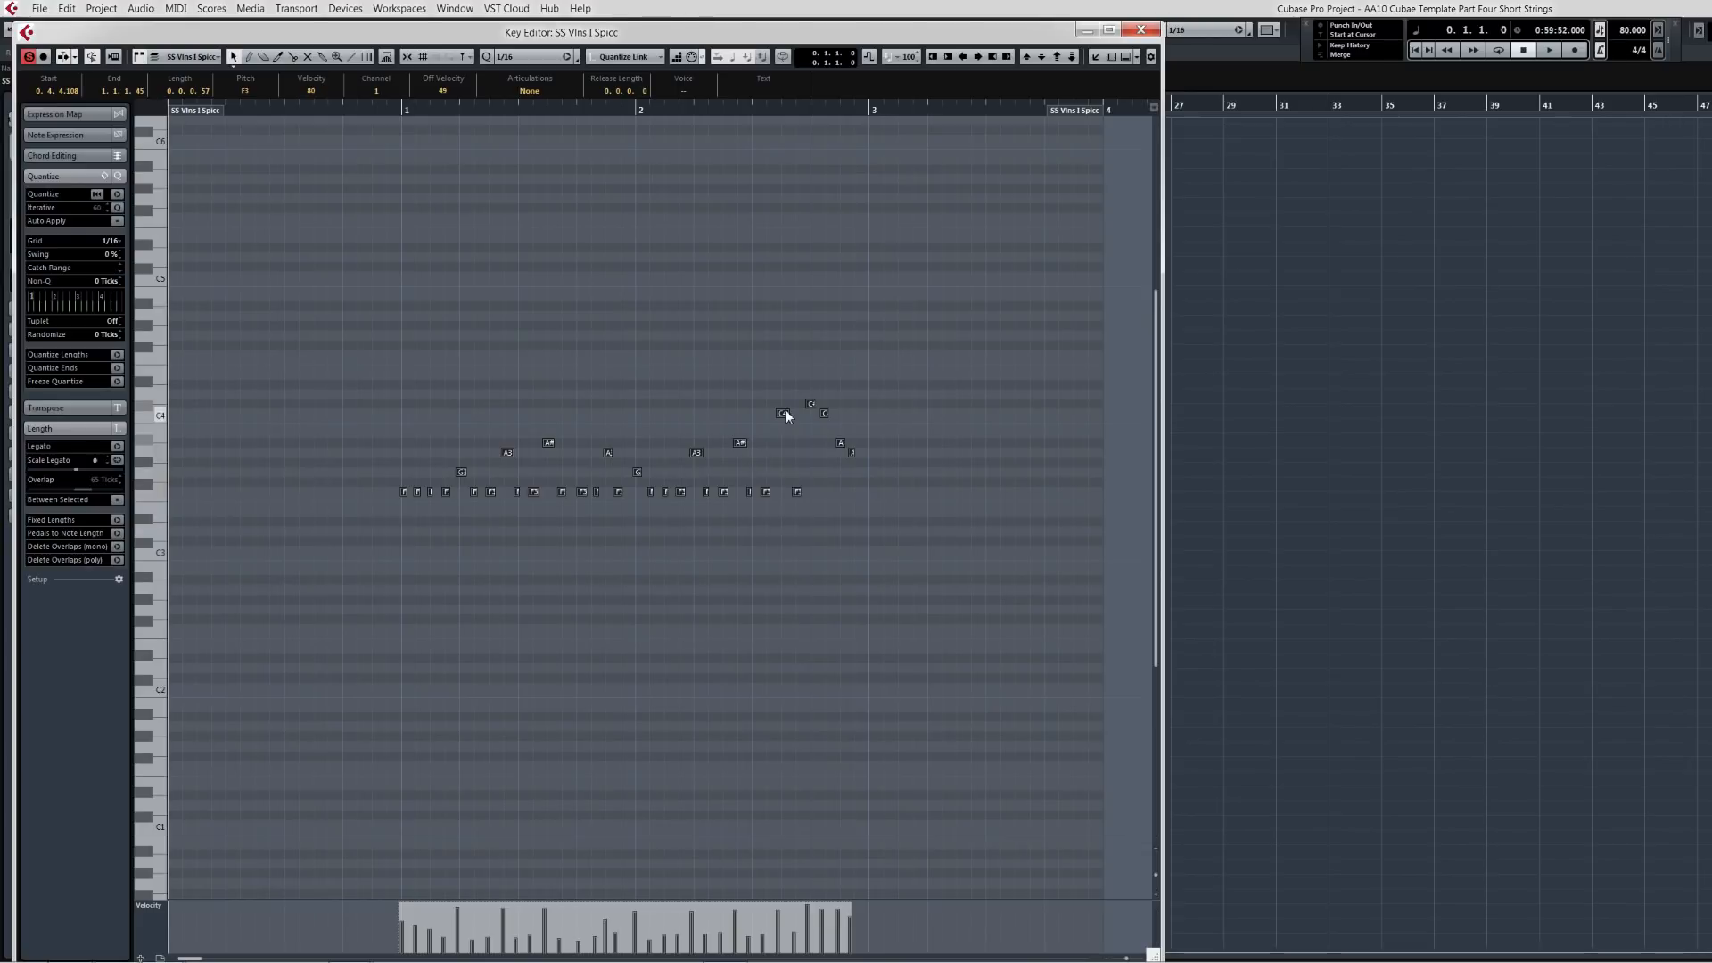
pyautogui.moveTo(781, 415); pyautogui.dragTo(785, 416)
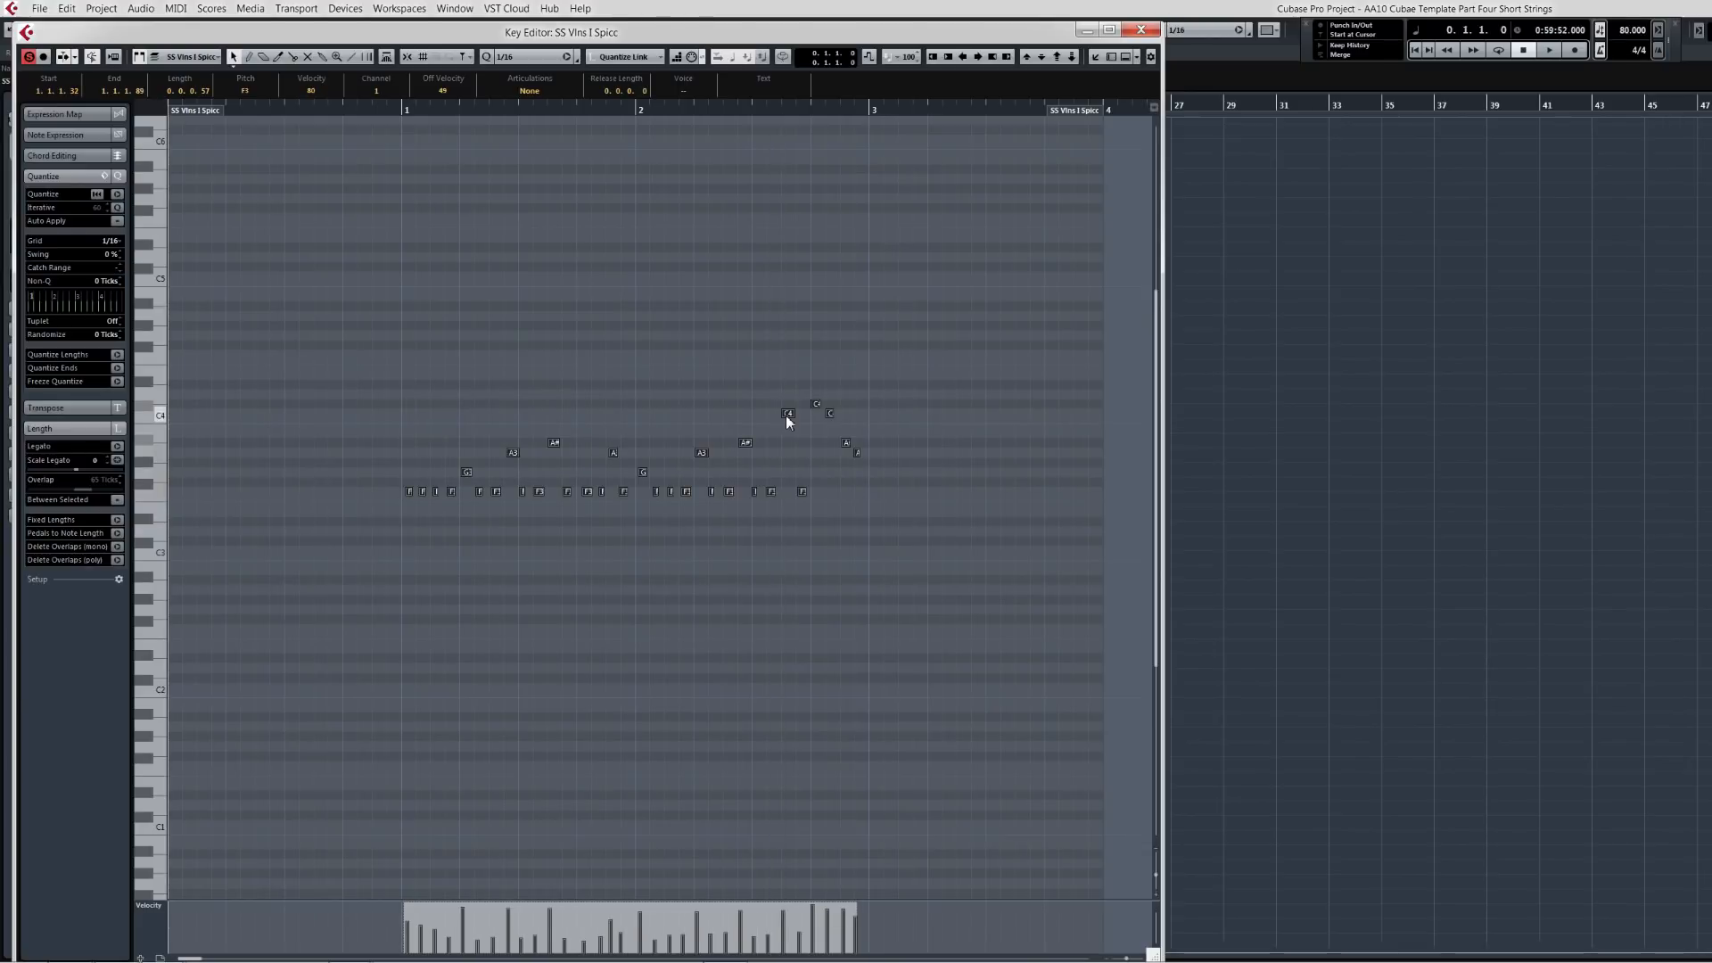
pyautogui.press('q')
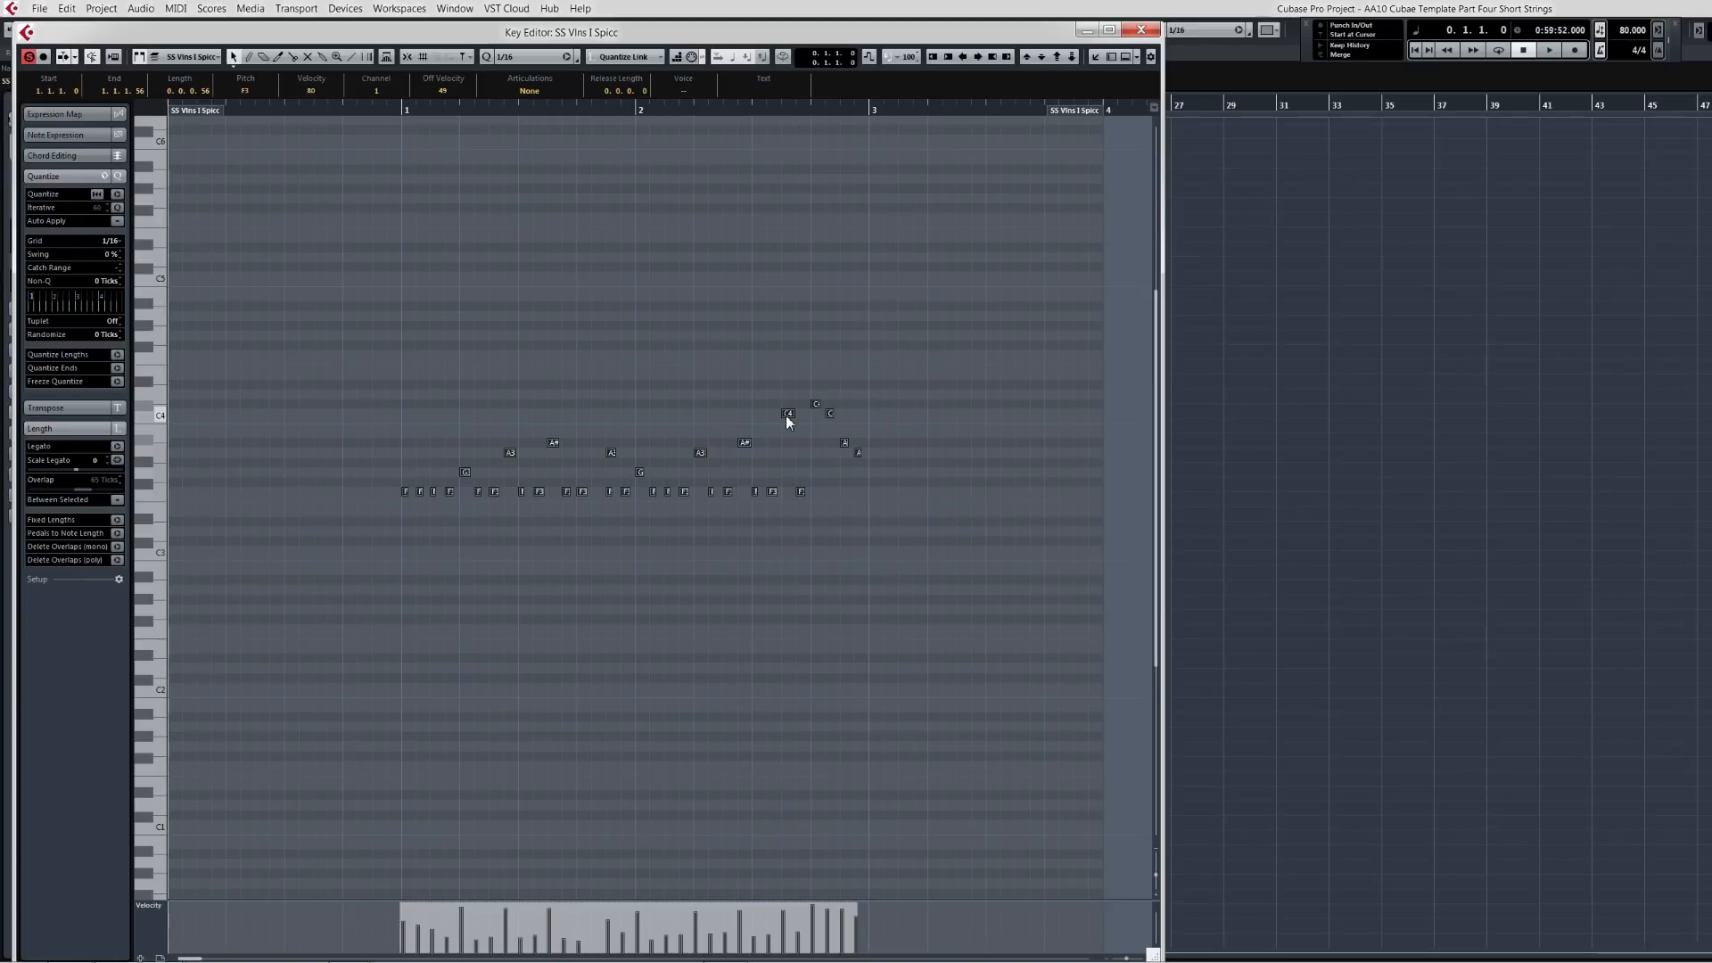
pyautogui.hotkey('ctrl', 'z')
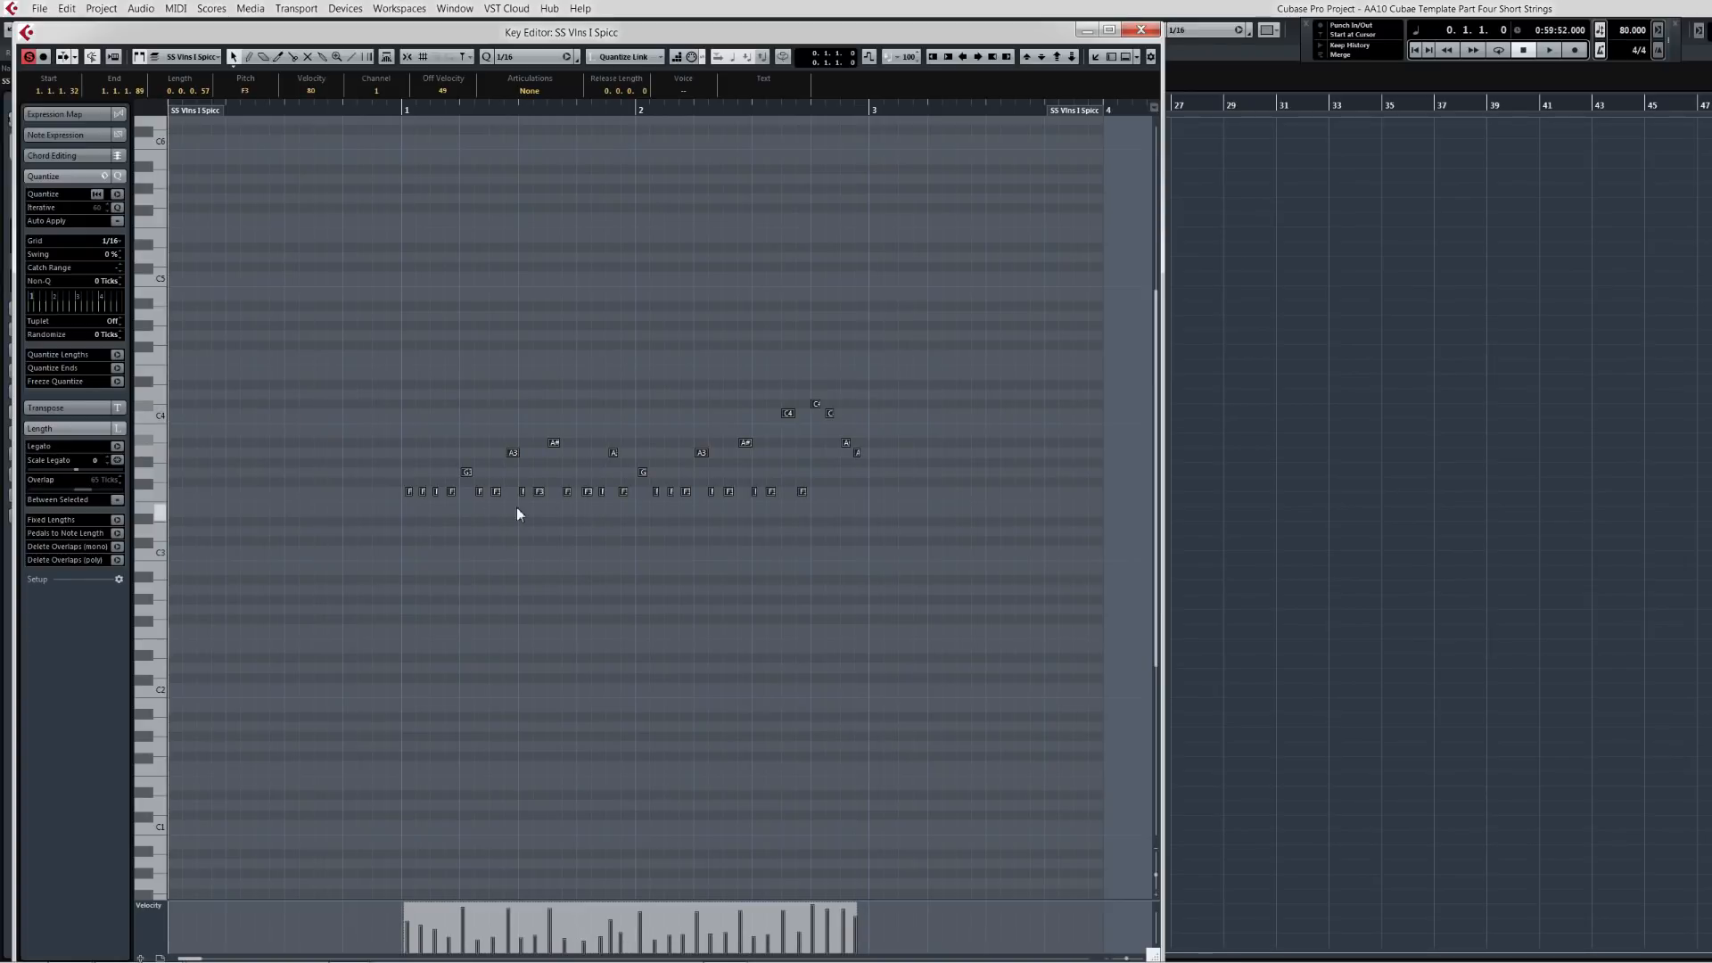
# Step: Quantize all notes of the phrase to the 1/16 grid
pyautogui.moveTo(578, 510); pyautogui.dragTo(797, 394)
pyautogui.moveTo(586, 490); pyautogui.dragTo(584, 492)
pyautogui.click(598, 516)
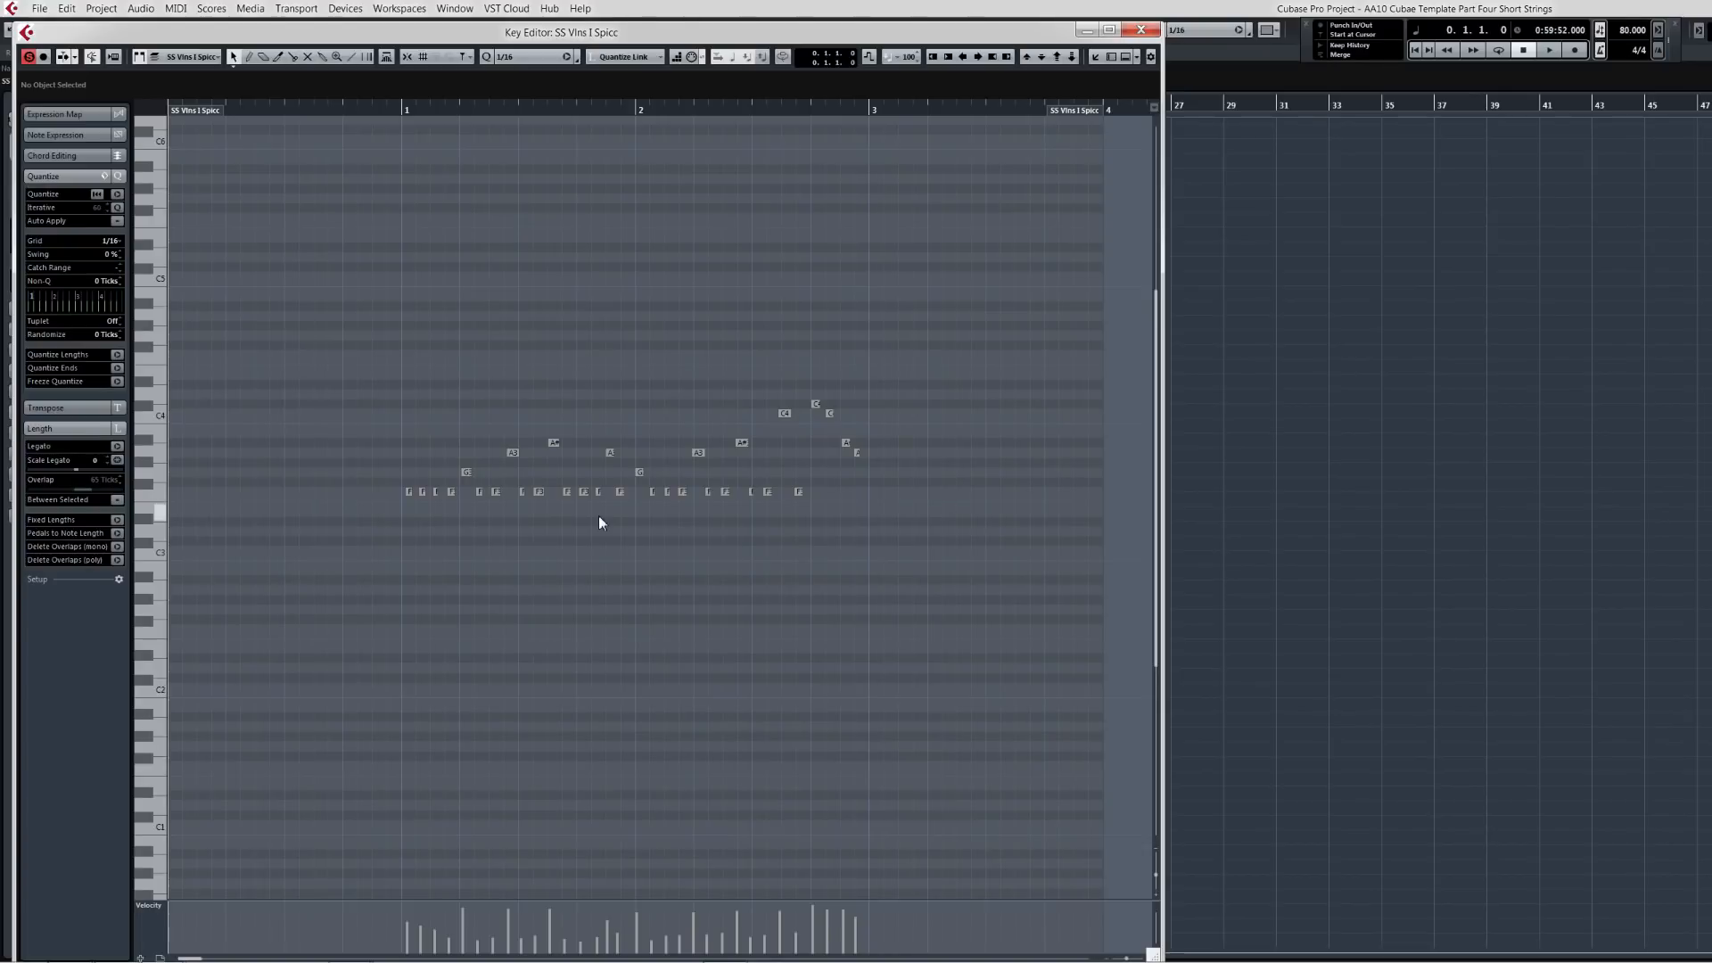
pyautogui.press('q')
# Step: Play back the quantized phrase
pyautogui.moveTo(366, 561); pyautogui.dragTo(946, 325)
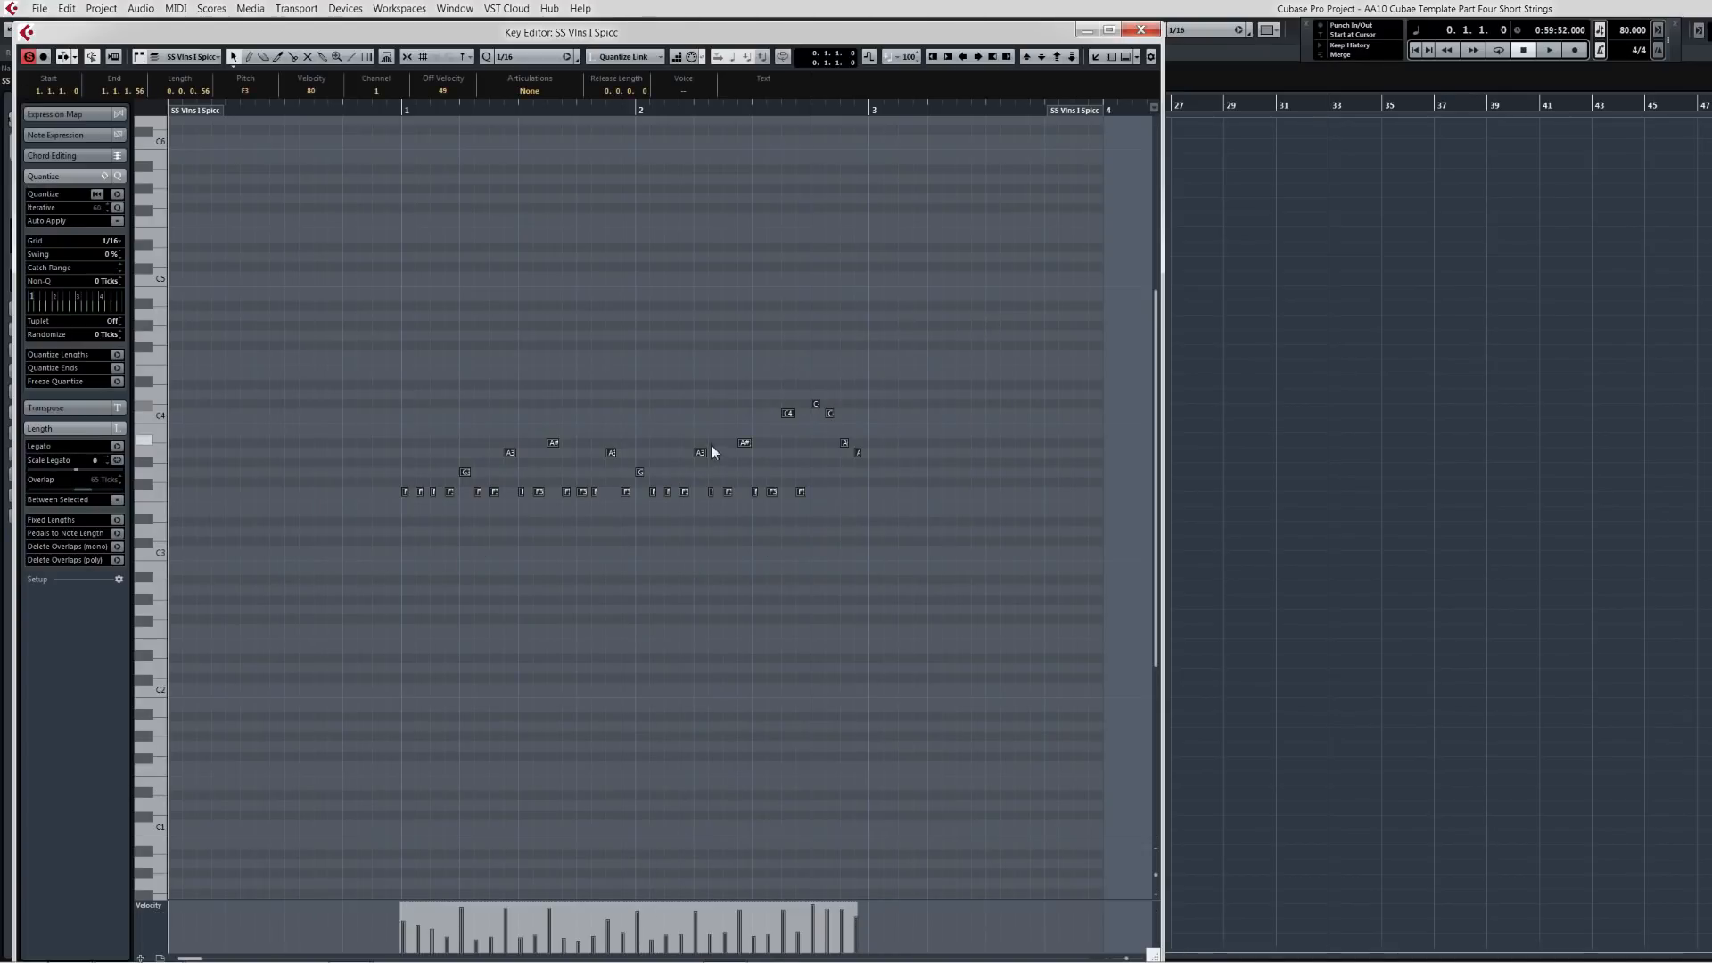
pyautogui.moveTo(701, 452); pyautogui.dragTo(702, 438)
pyautogui.press('space')
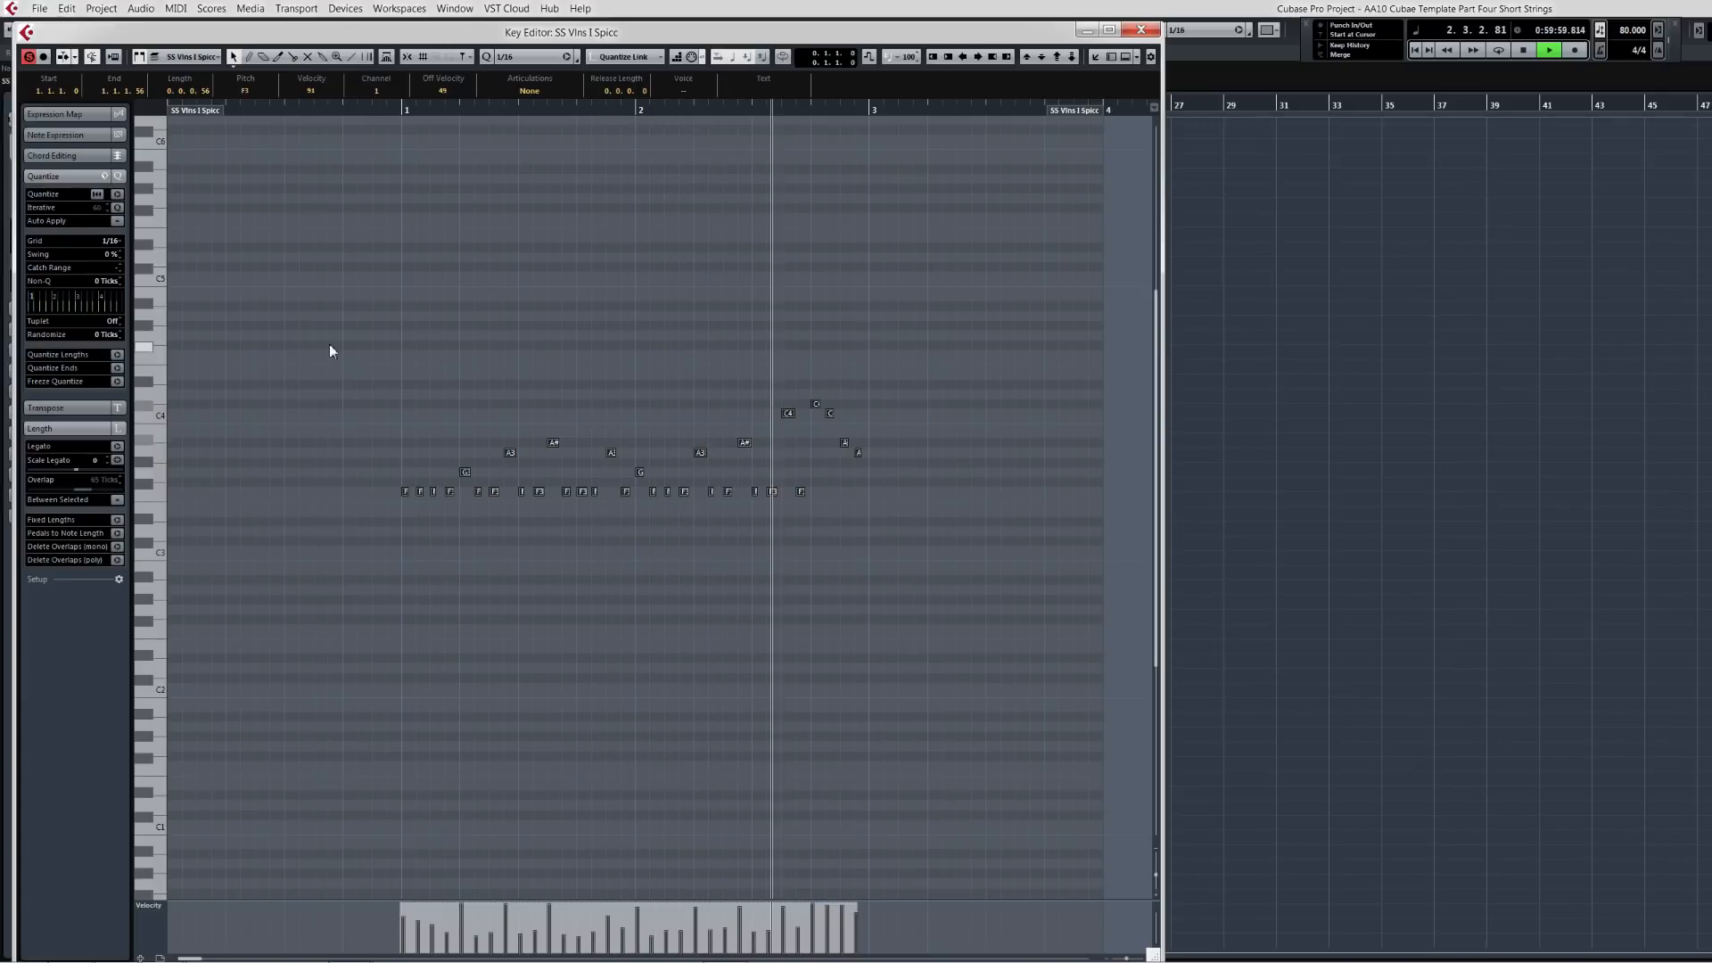
pyautogui.press('space')
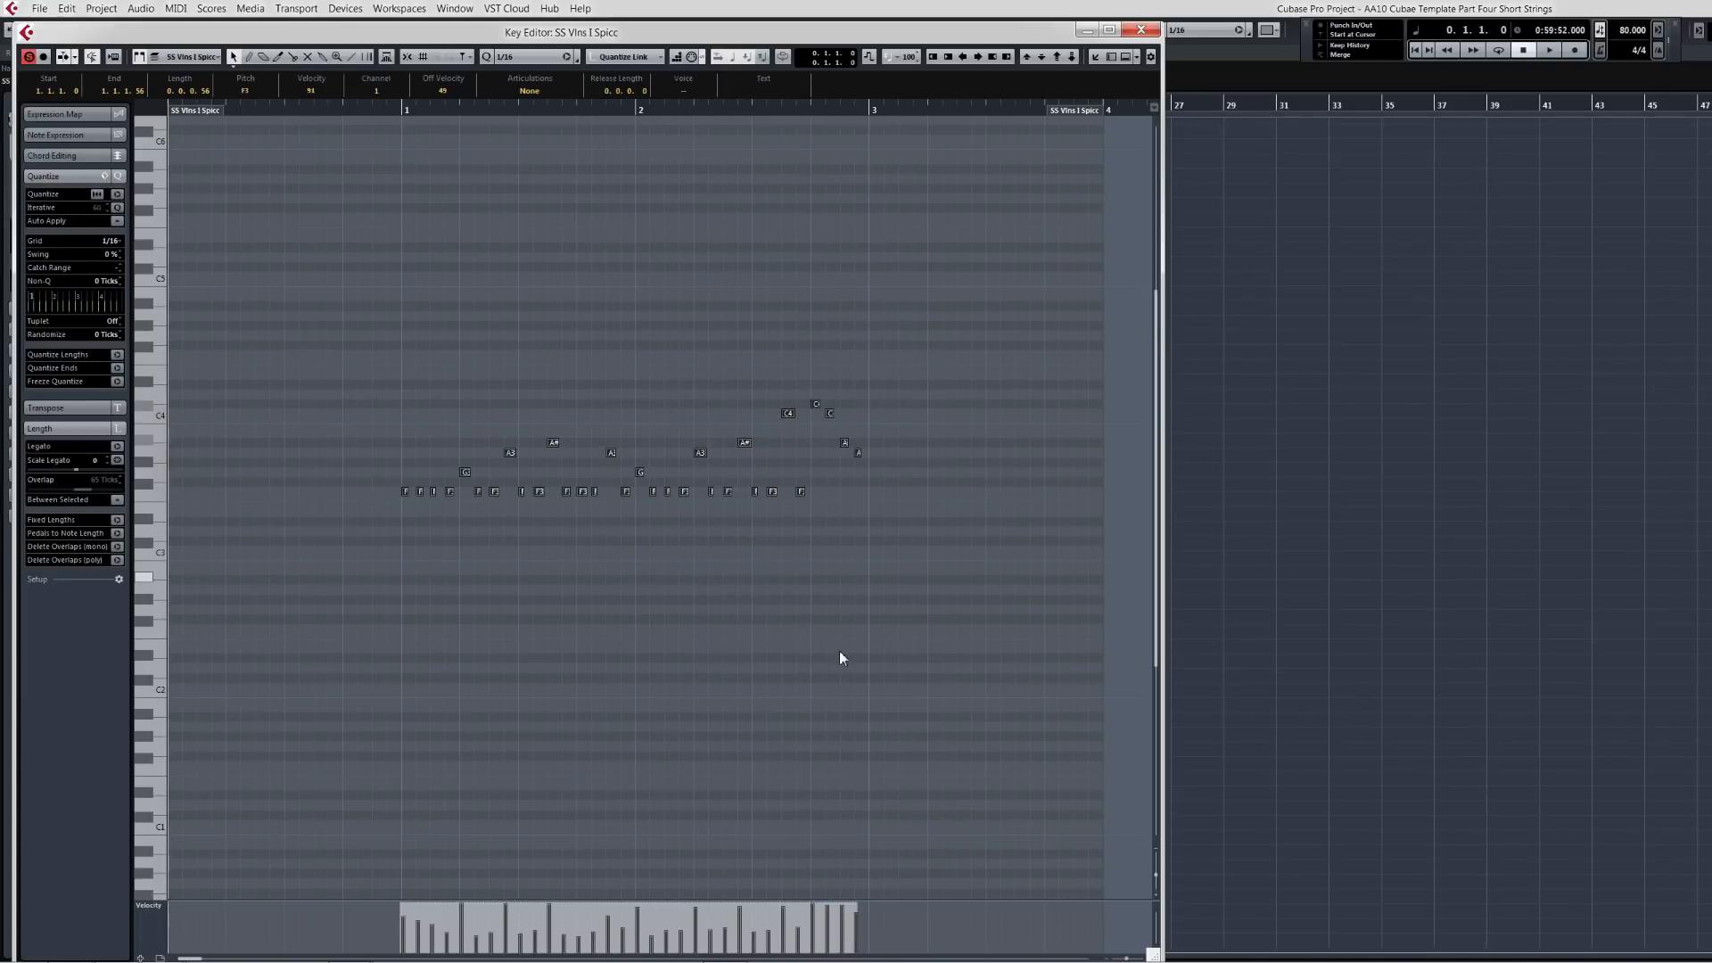
# Step: Set the velocity of the first note to 127
pyautogui.click(859, 467)
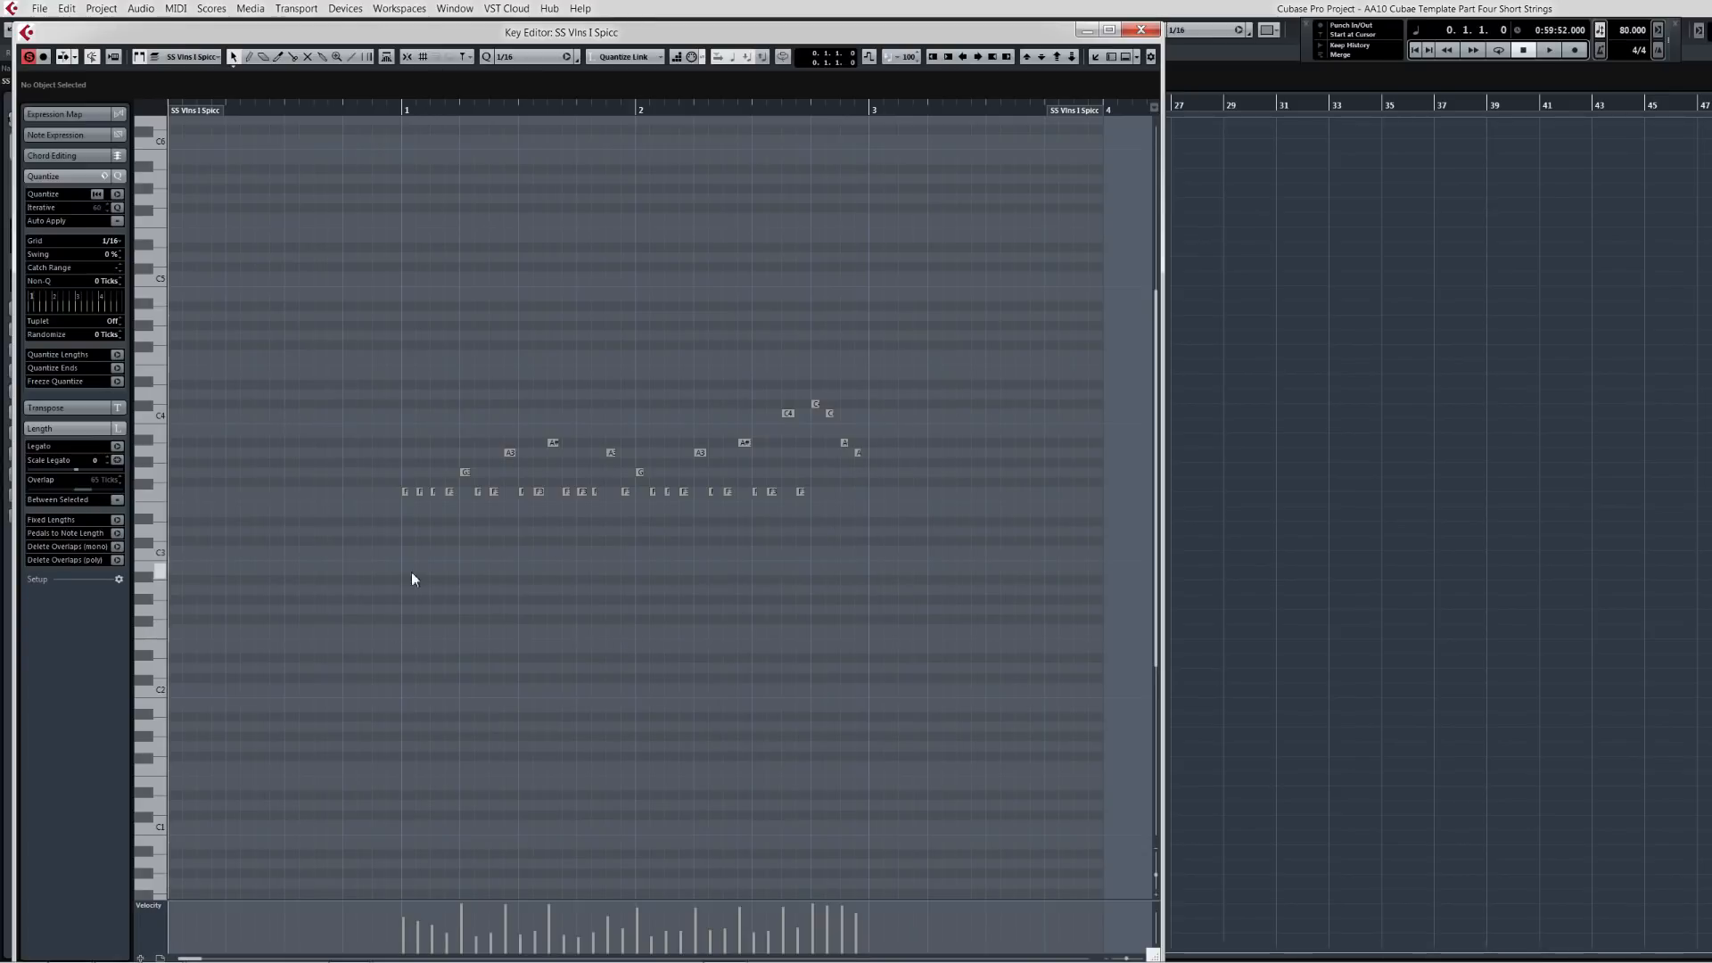
pyautogui.click(407, 491)
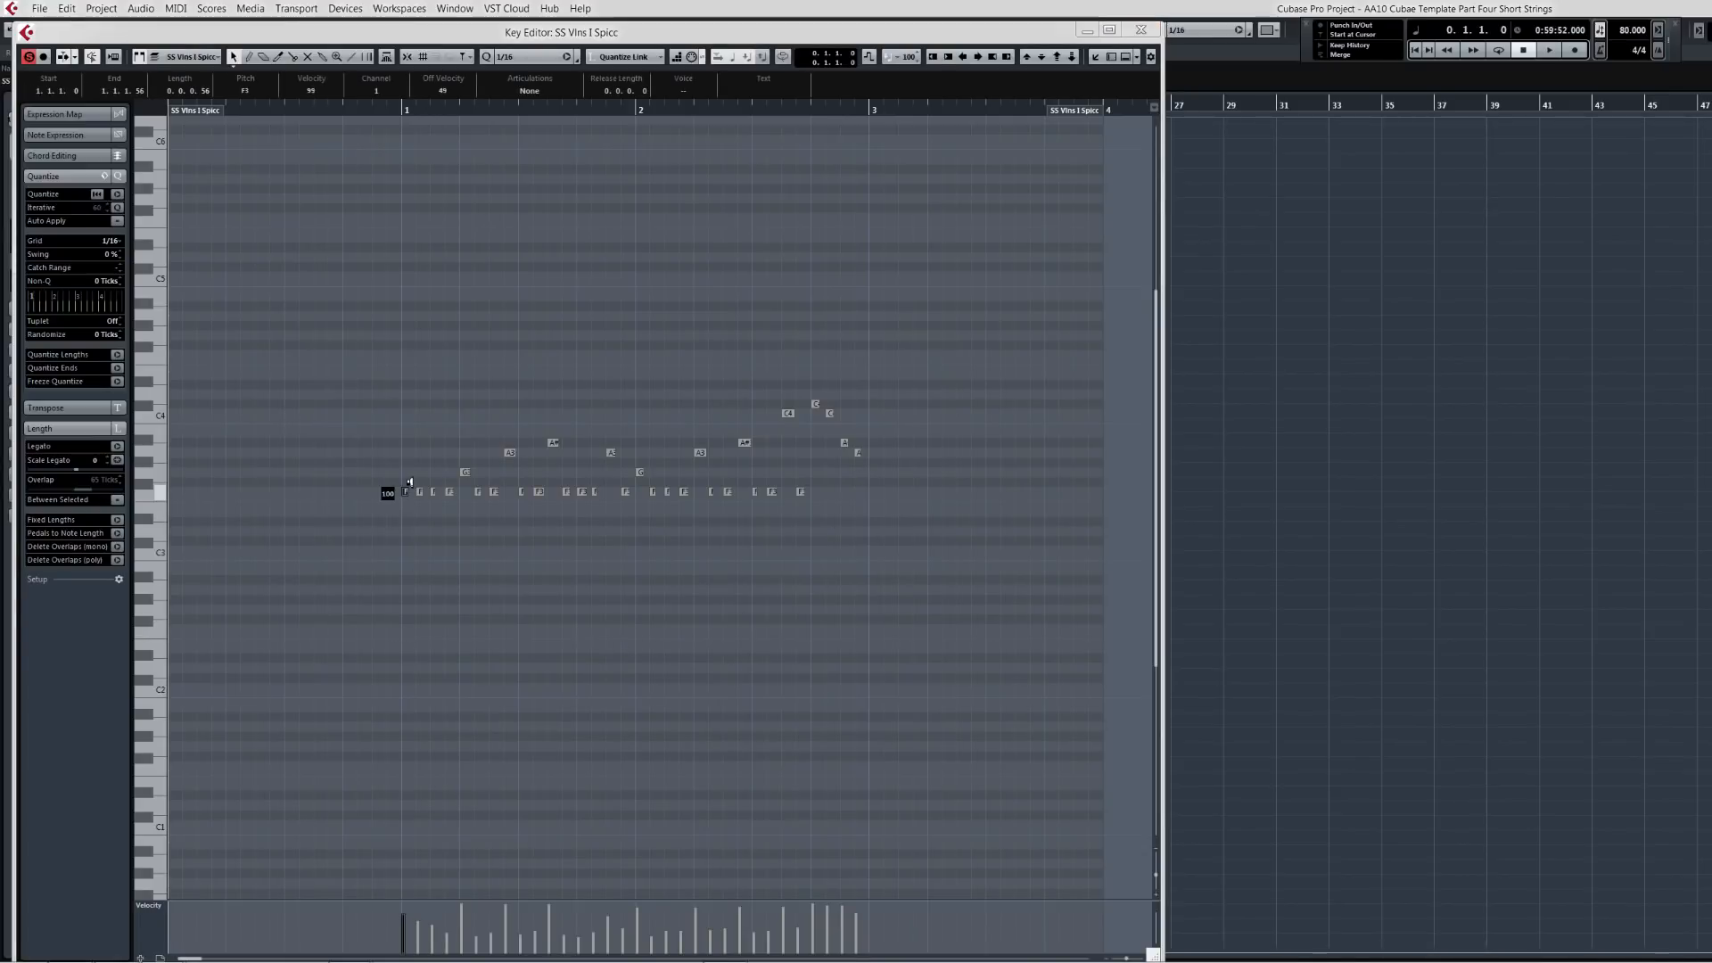
pyautogui.moveTo(409, 482); pyautogui.dragTo(412, 433)
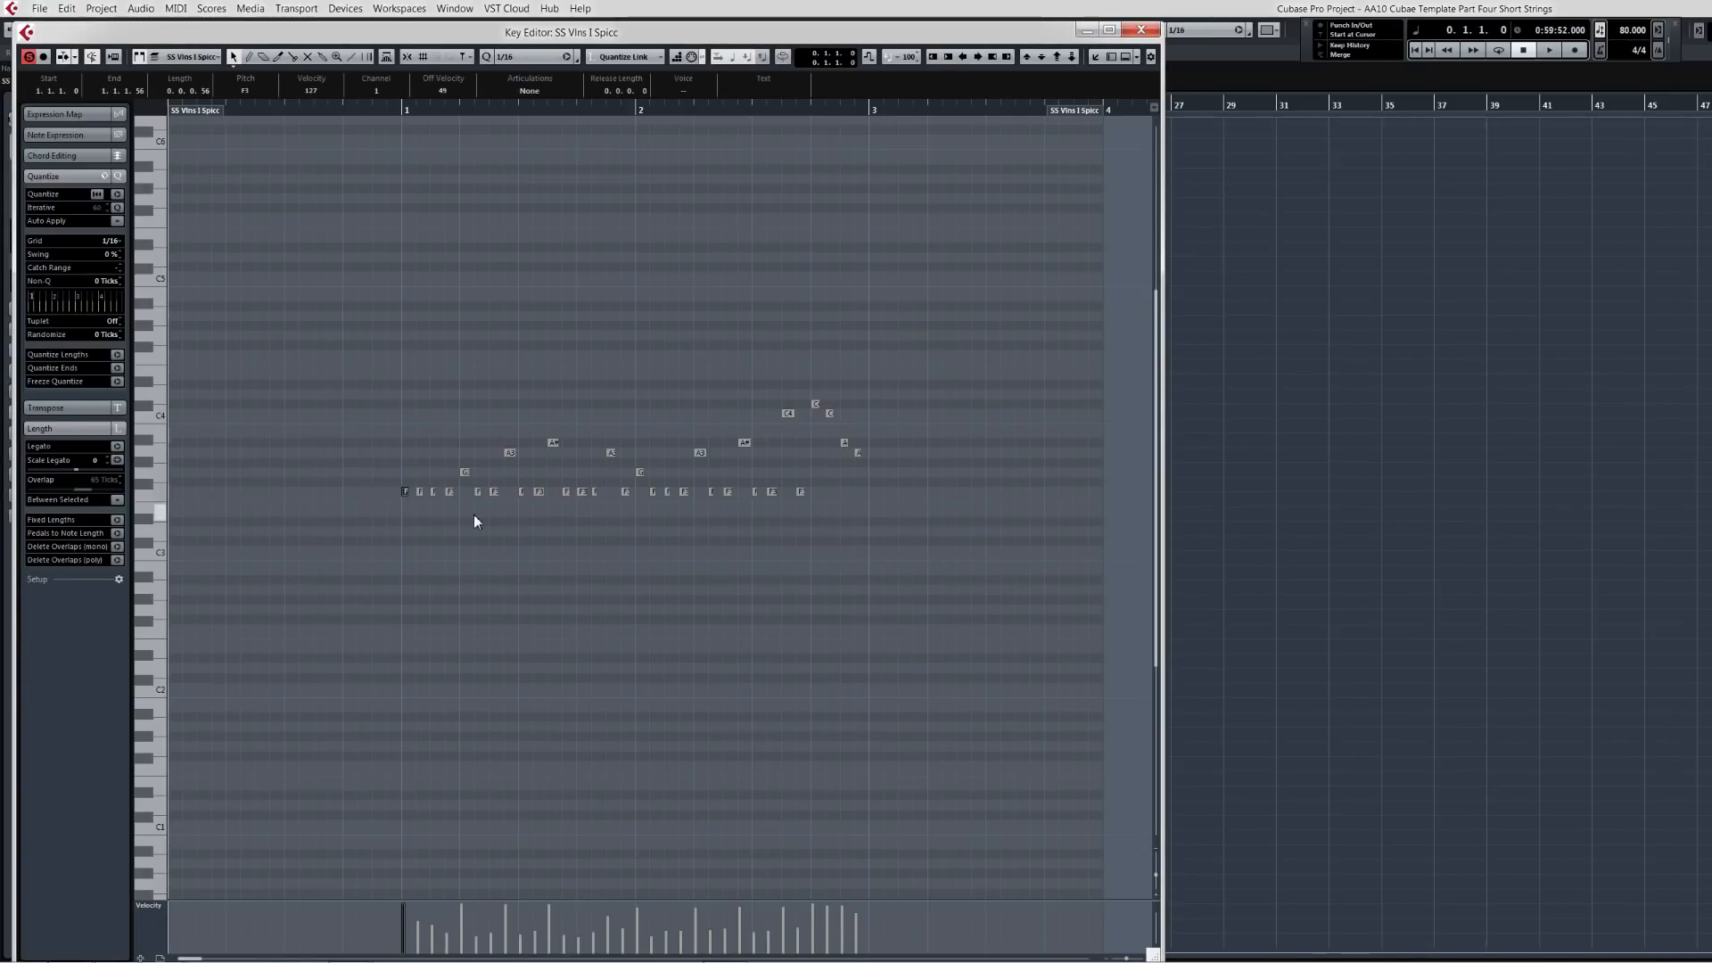
# Step: Raise the velocities of two notes just before bar 2 to accent them
pyautogui.moveTo(382, 531); pyautogui.dragTo(926, 361)
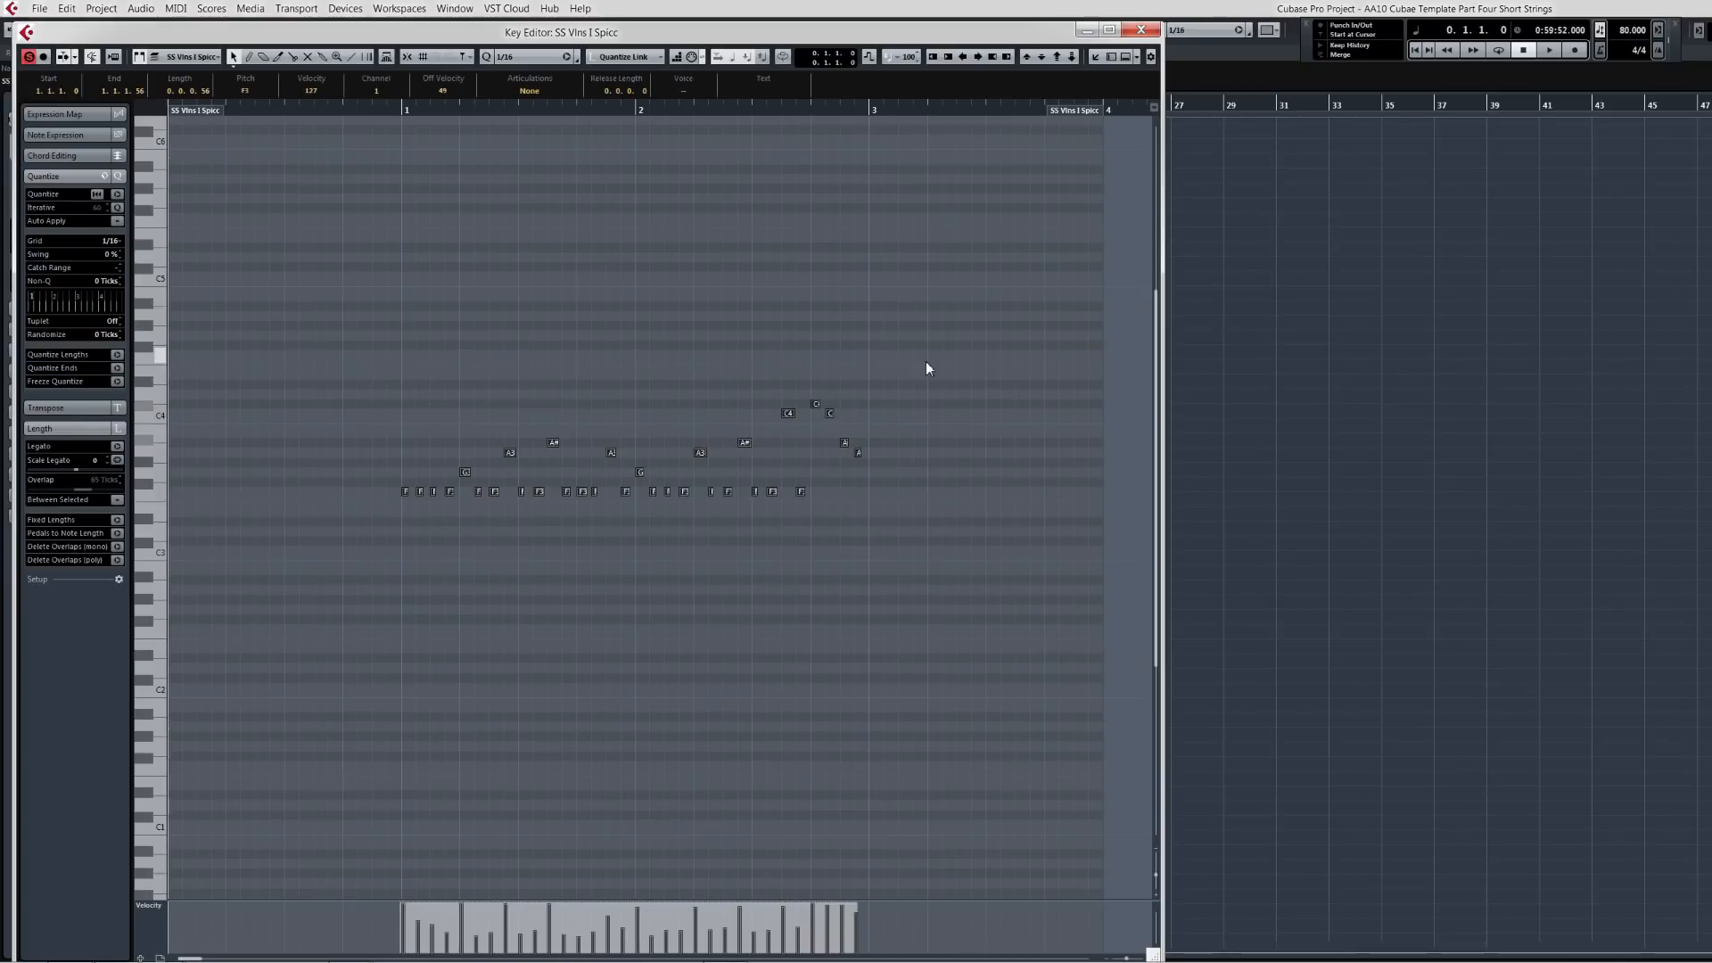
pyautogui.hotkey('ctrl', 'shift', 'v')
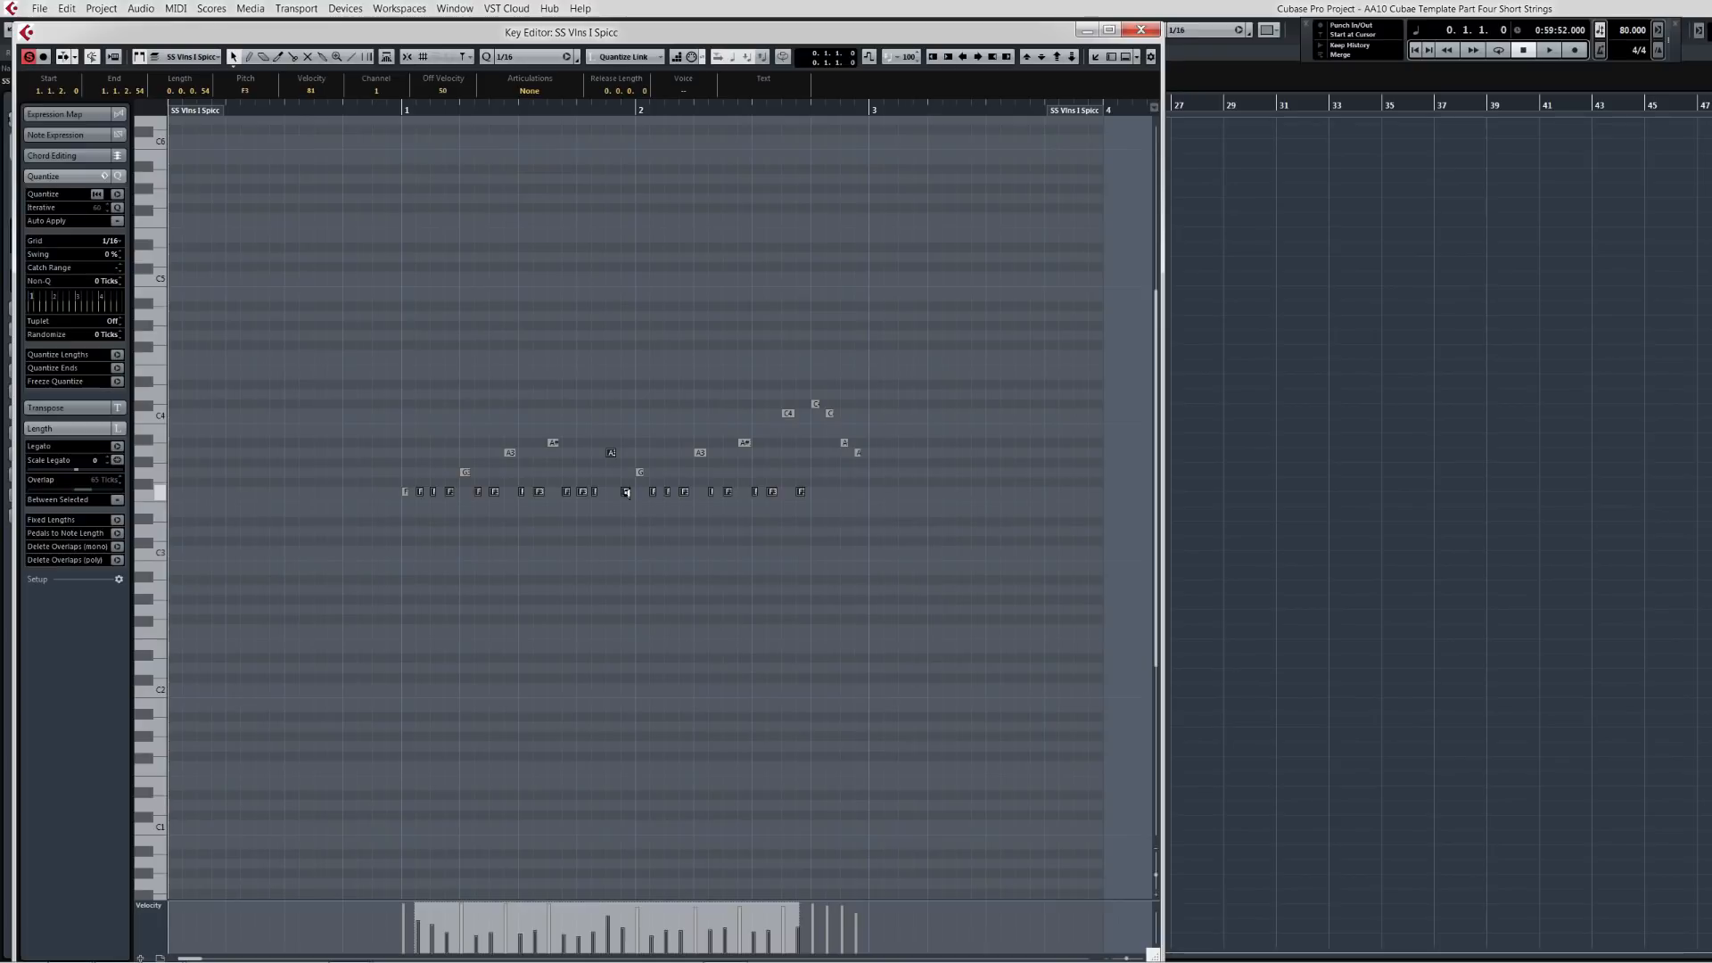
pyautogui.moveTo(627, 492); pyautogui.dragTo(634, 353)
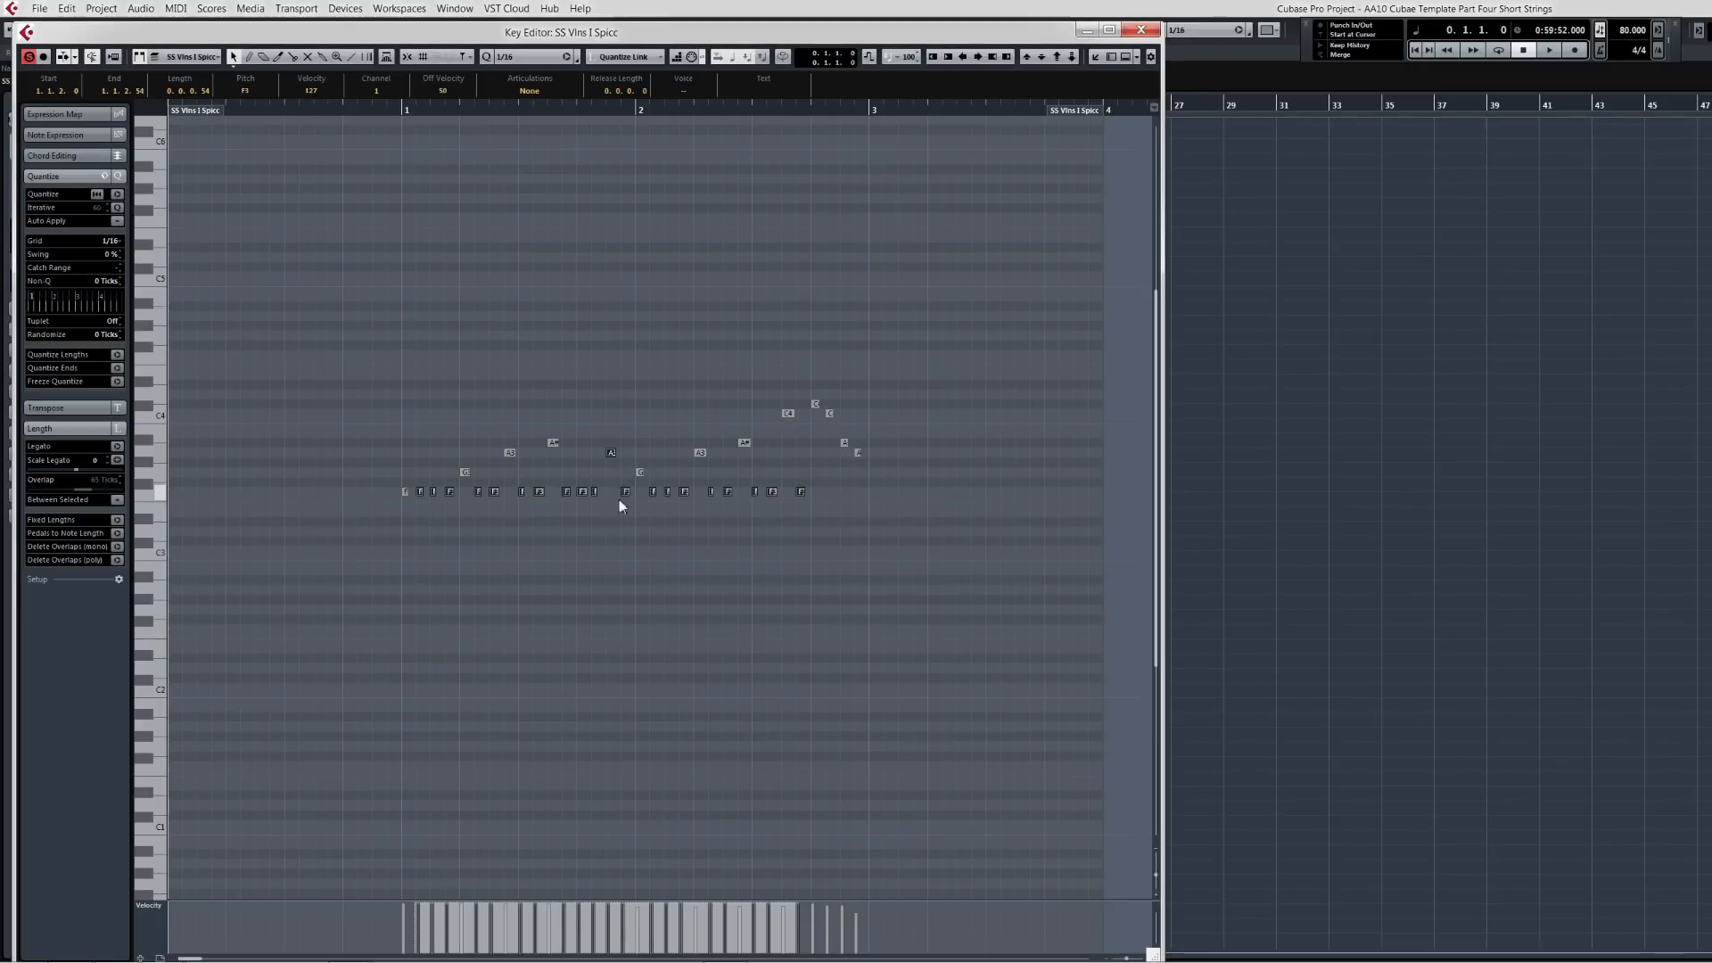
pyautogui.moveTo(613, 457); pyautogui.dragTo(616, 524)
pyautogui.click(608, 508)
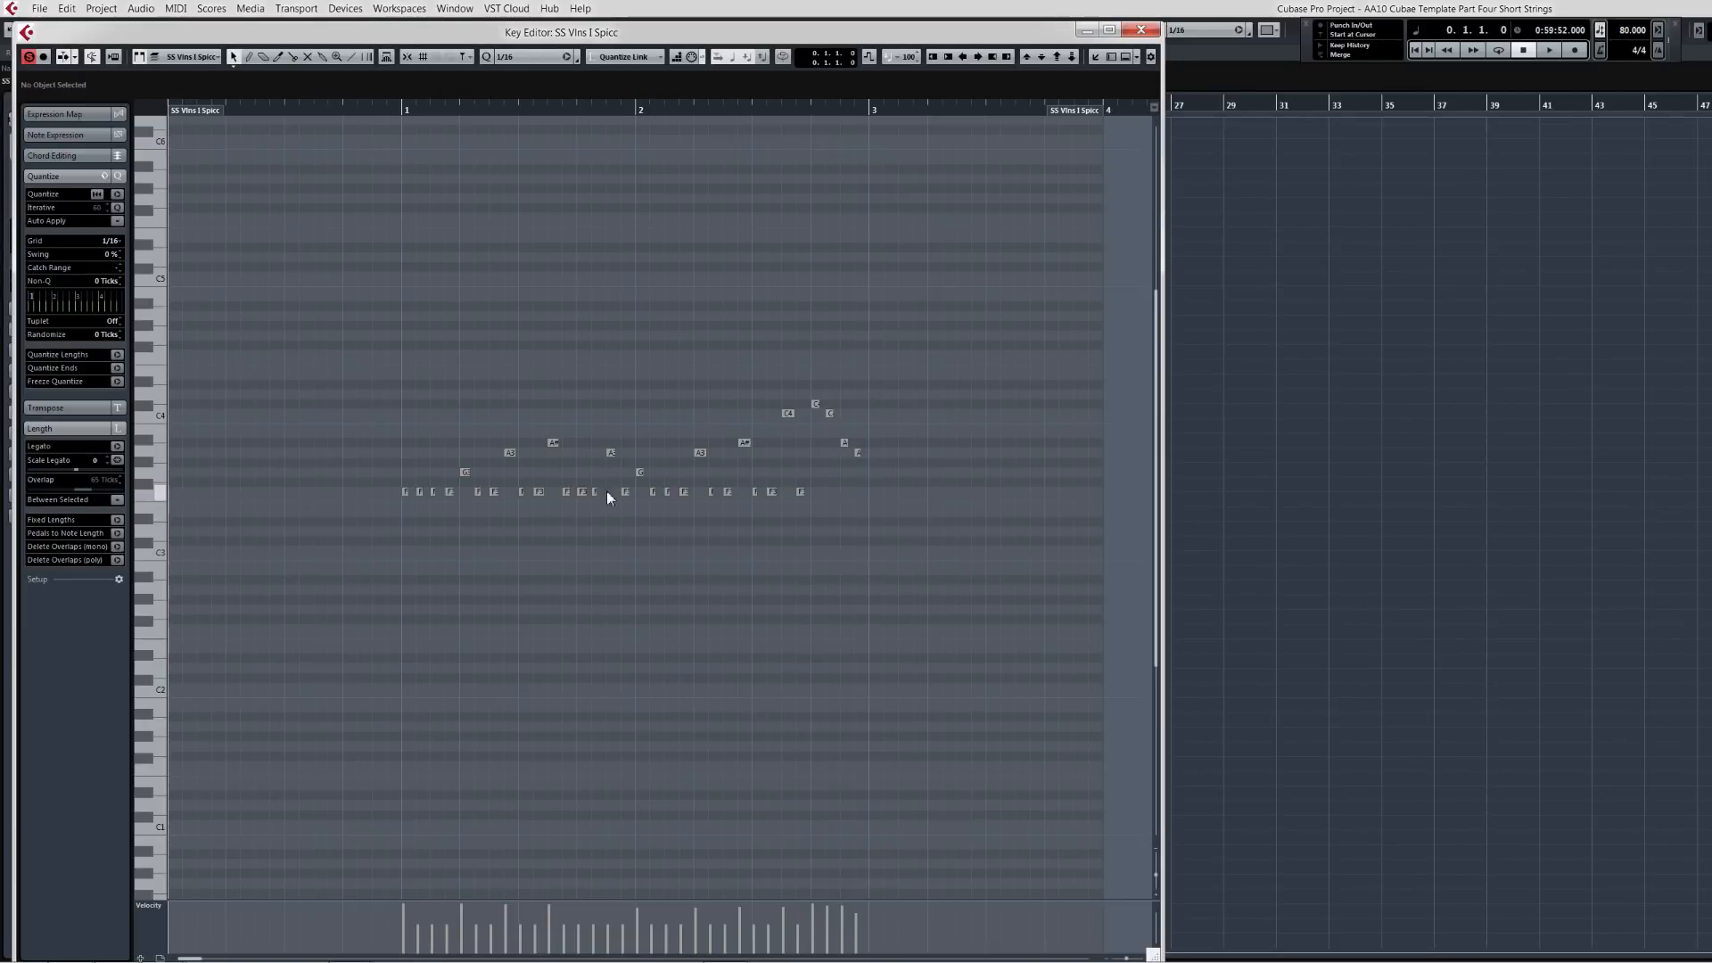
pyautogui.moveTo(610, 456); pyautogui.dragTo(618, 359)
# Step: Play the edited phrase back from bar 1
pyautogui.click(399, 111)
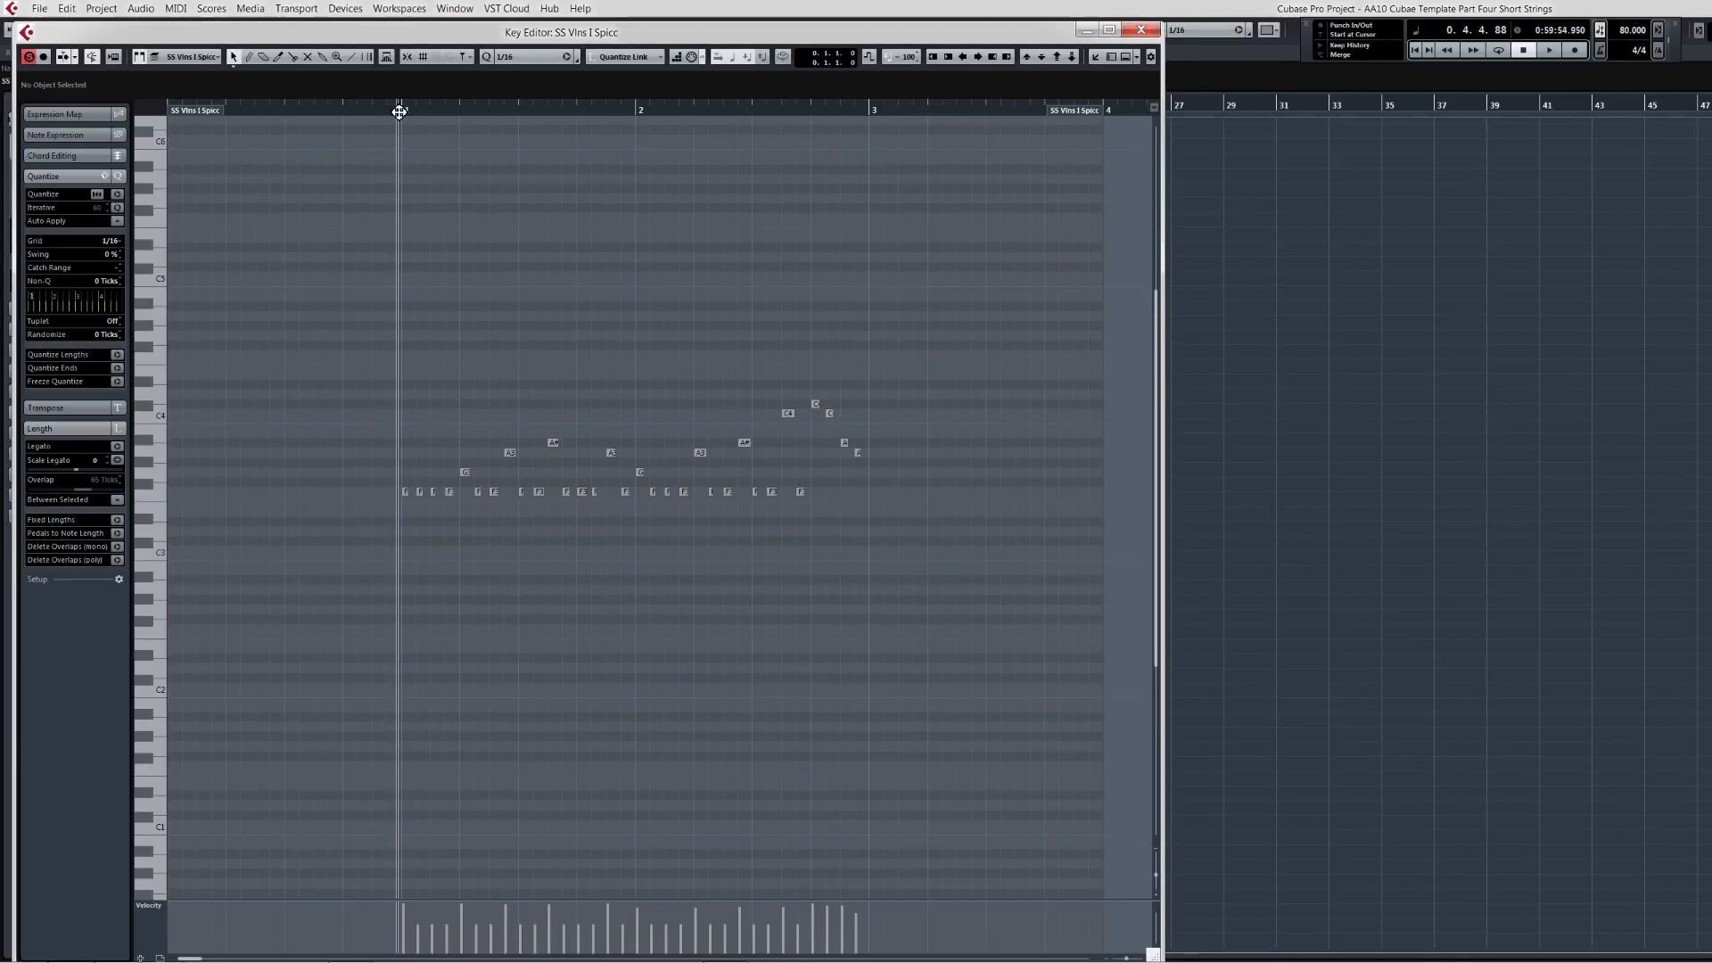
pyautogui.press('space')
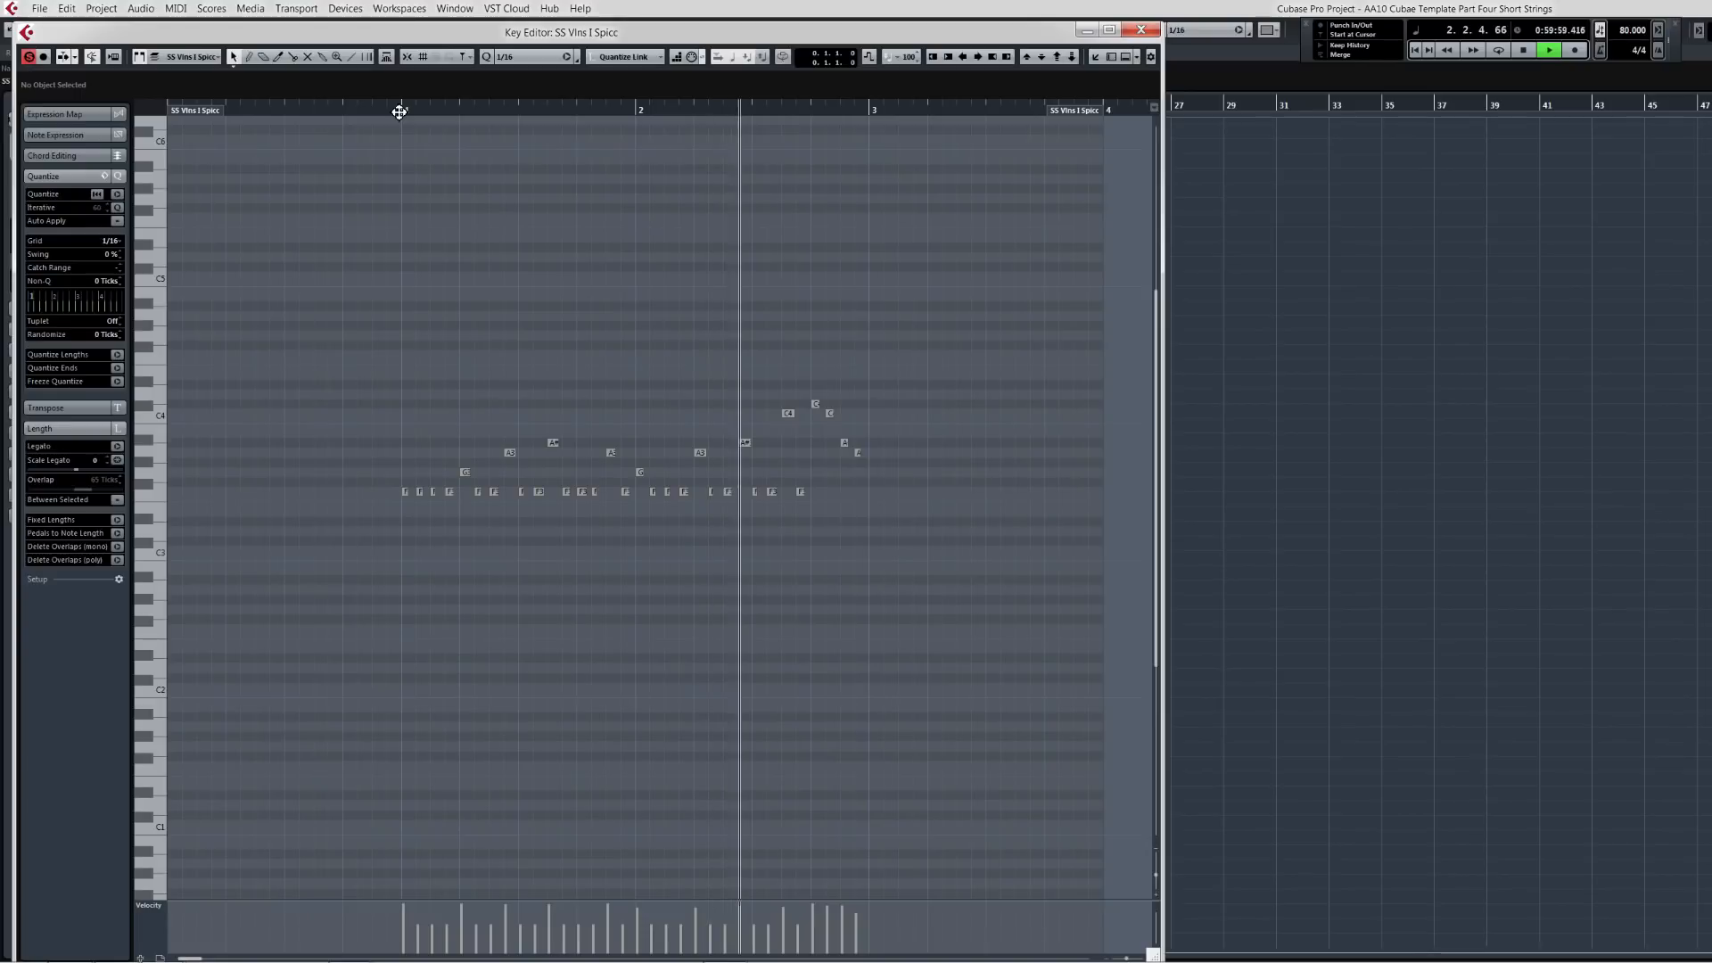
pyautogui.press('space')
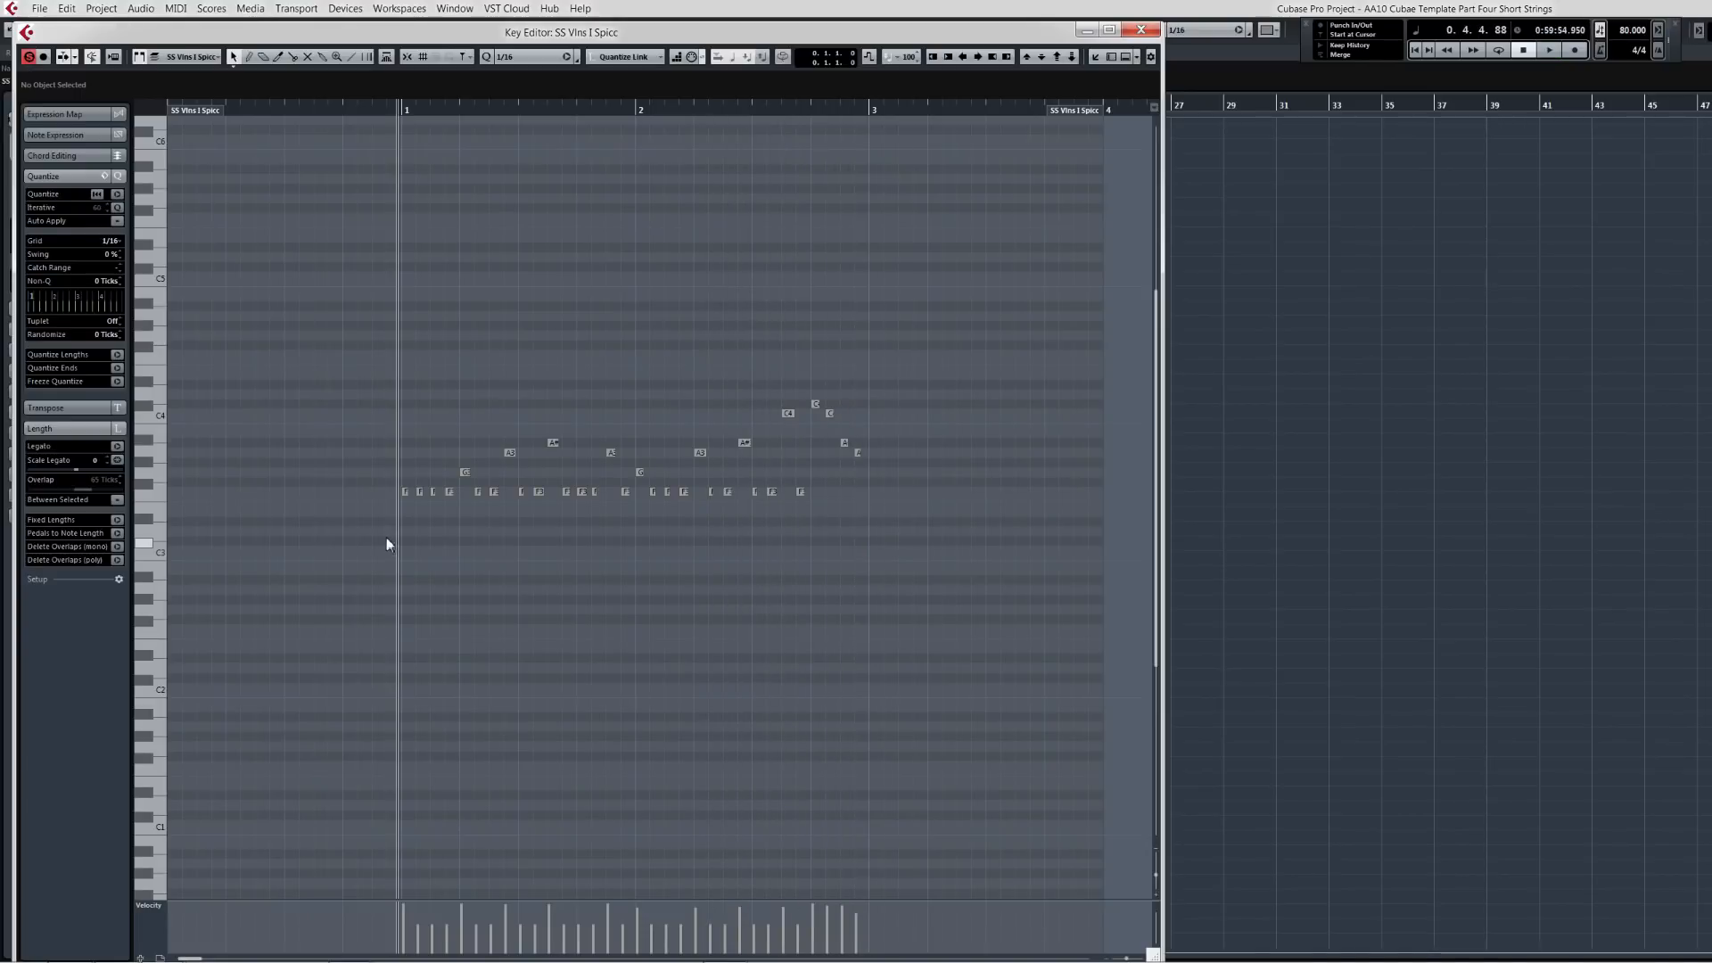
# Step: Set the project tempo to 100 BPM
pyautogui.moveTo(977, 346); pyautogui.dragTo(373, 544)
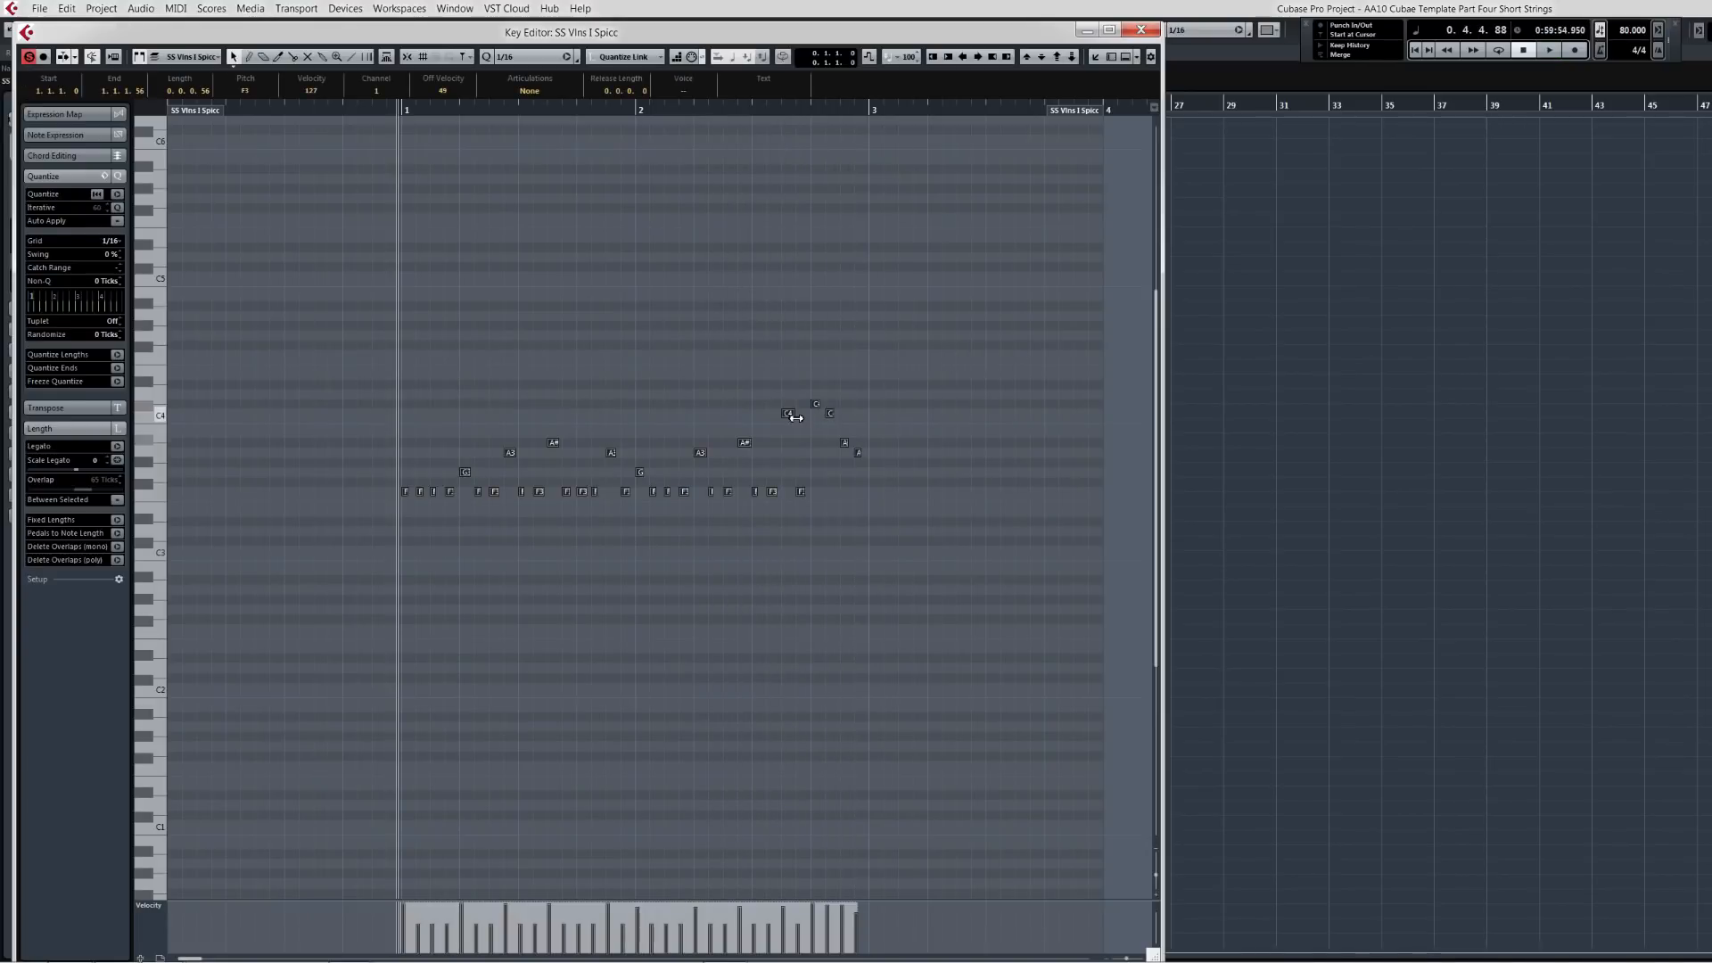
pyautogui.moveTo(789, 414); pyautogui.dragTo(789, 402)
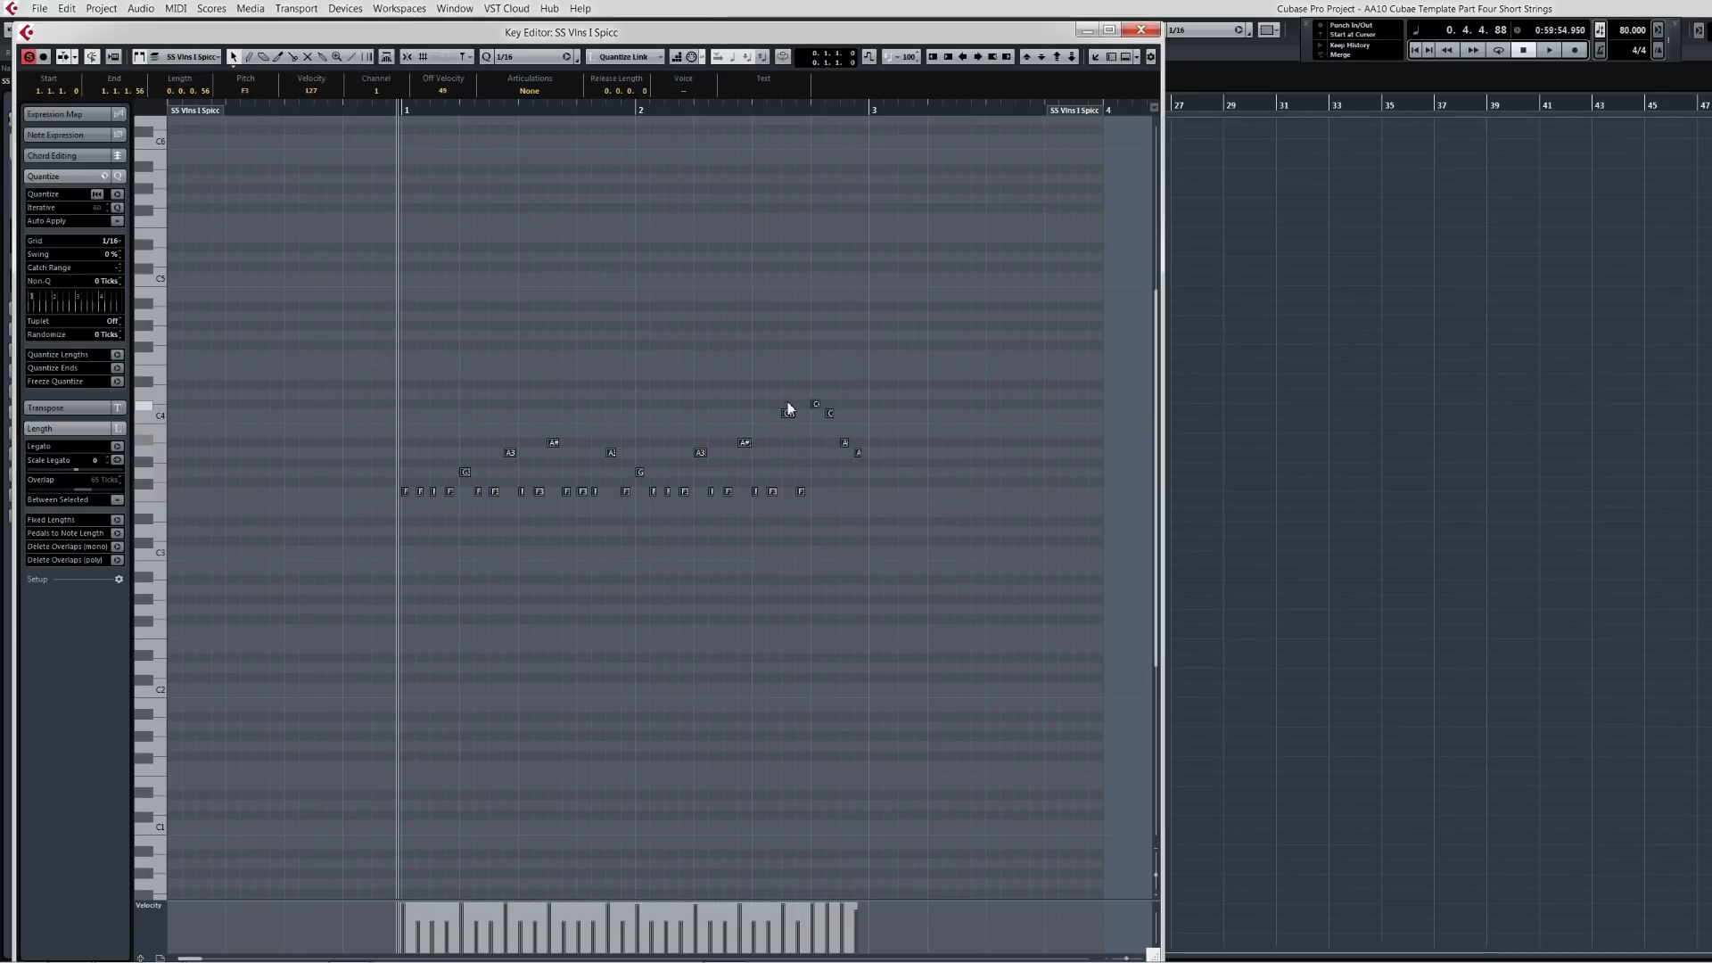
pyautogui.doubleClick(1633, 32)
pyautogui.write('100')
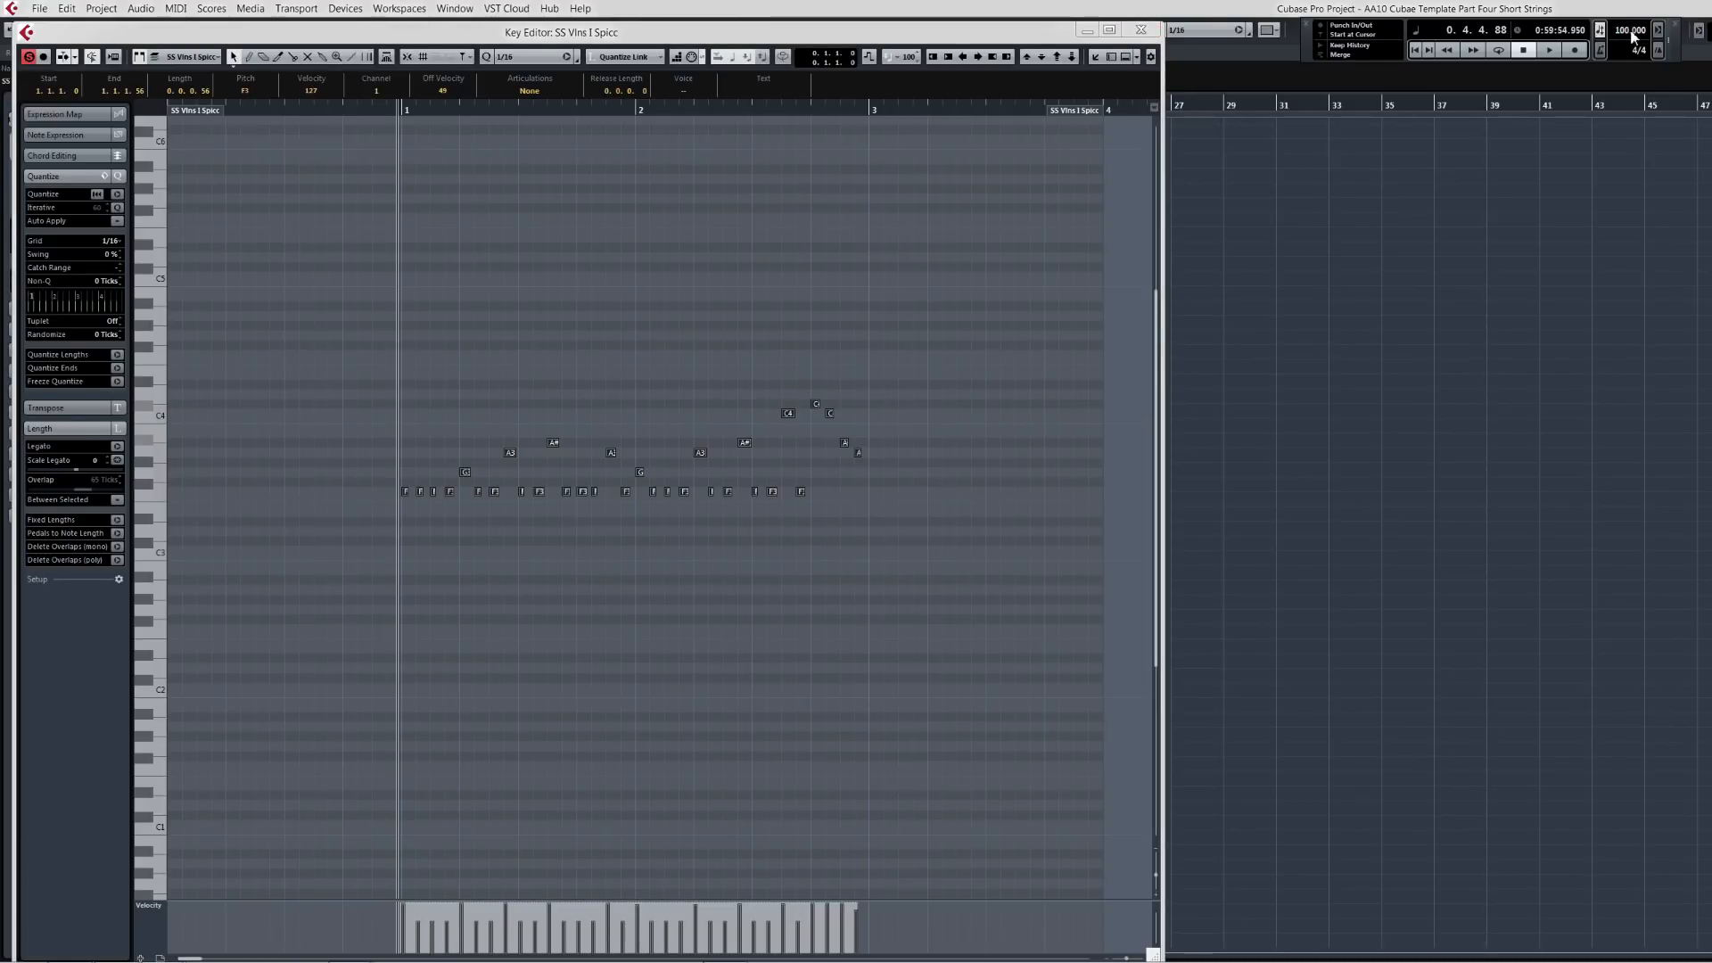
pyautogui.press('Return')
# Step: Close the Key Editor and copy the violin part onto the SS Vlas Spicc track
pyautogui.click(1140, 32)
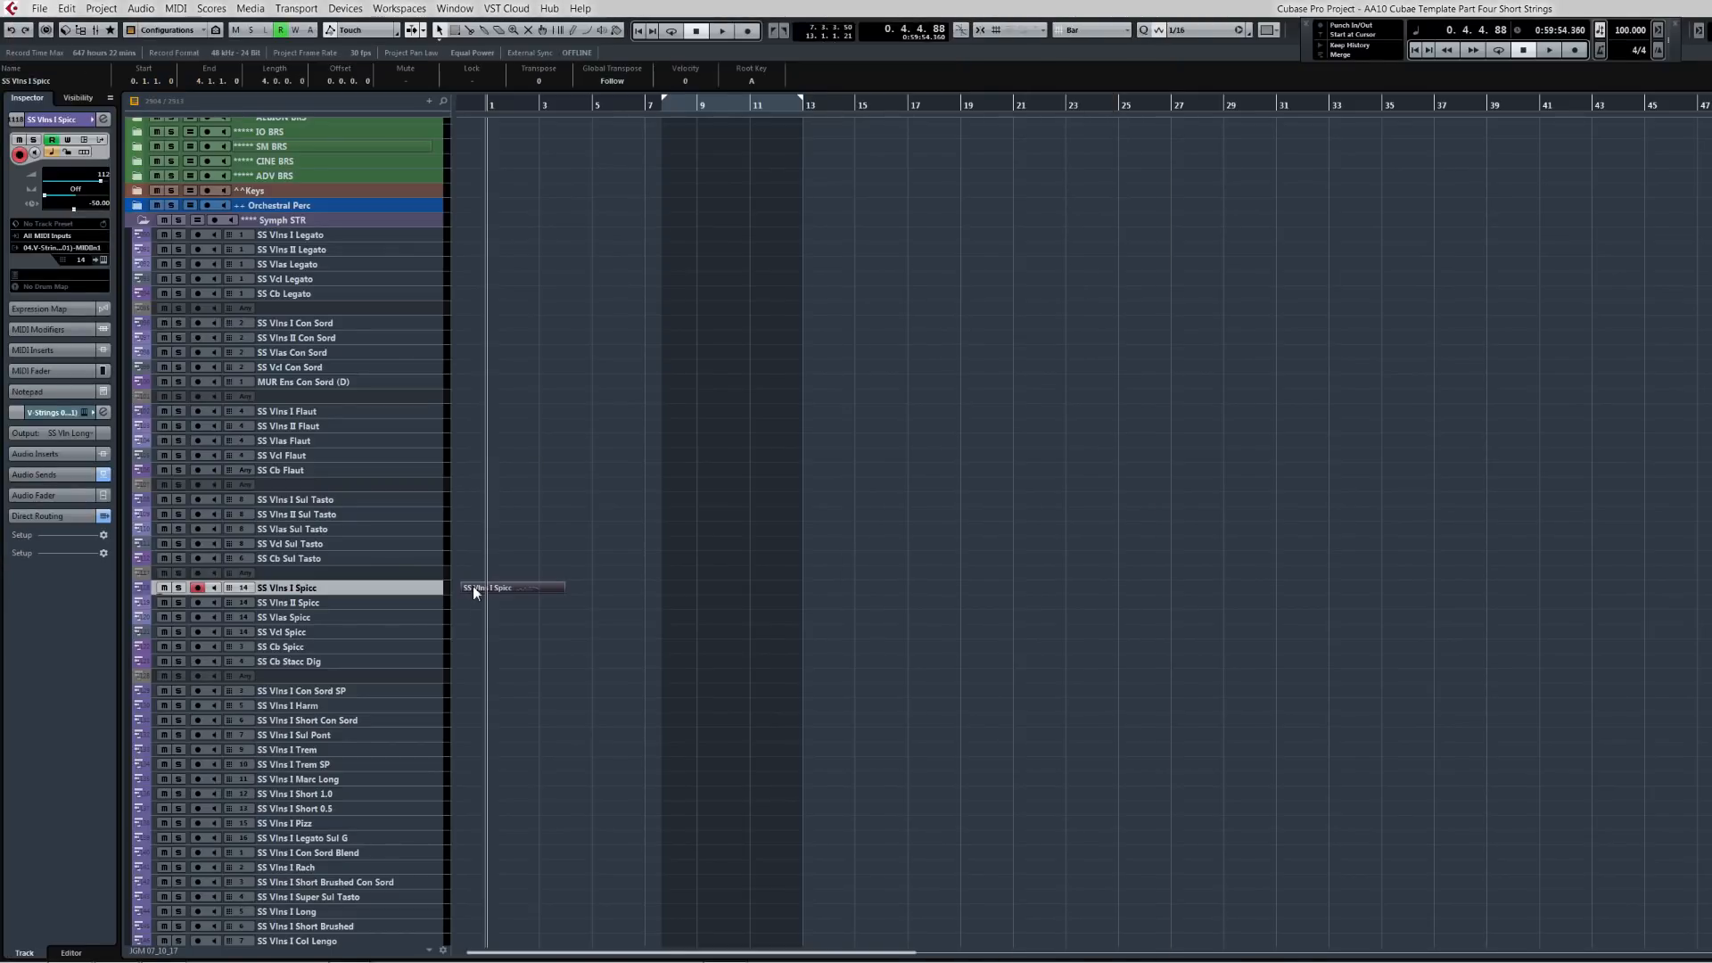
pyautogui.scroll(6, 473, 586)
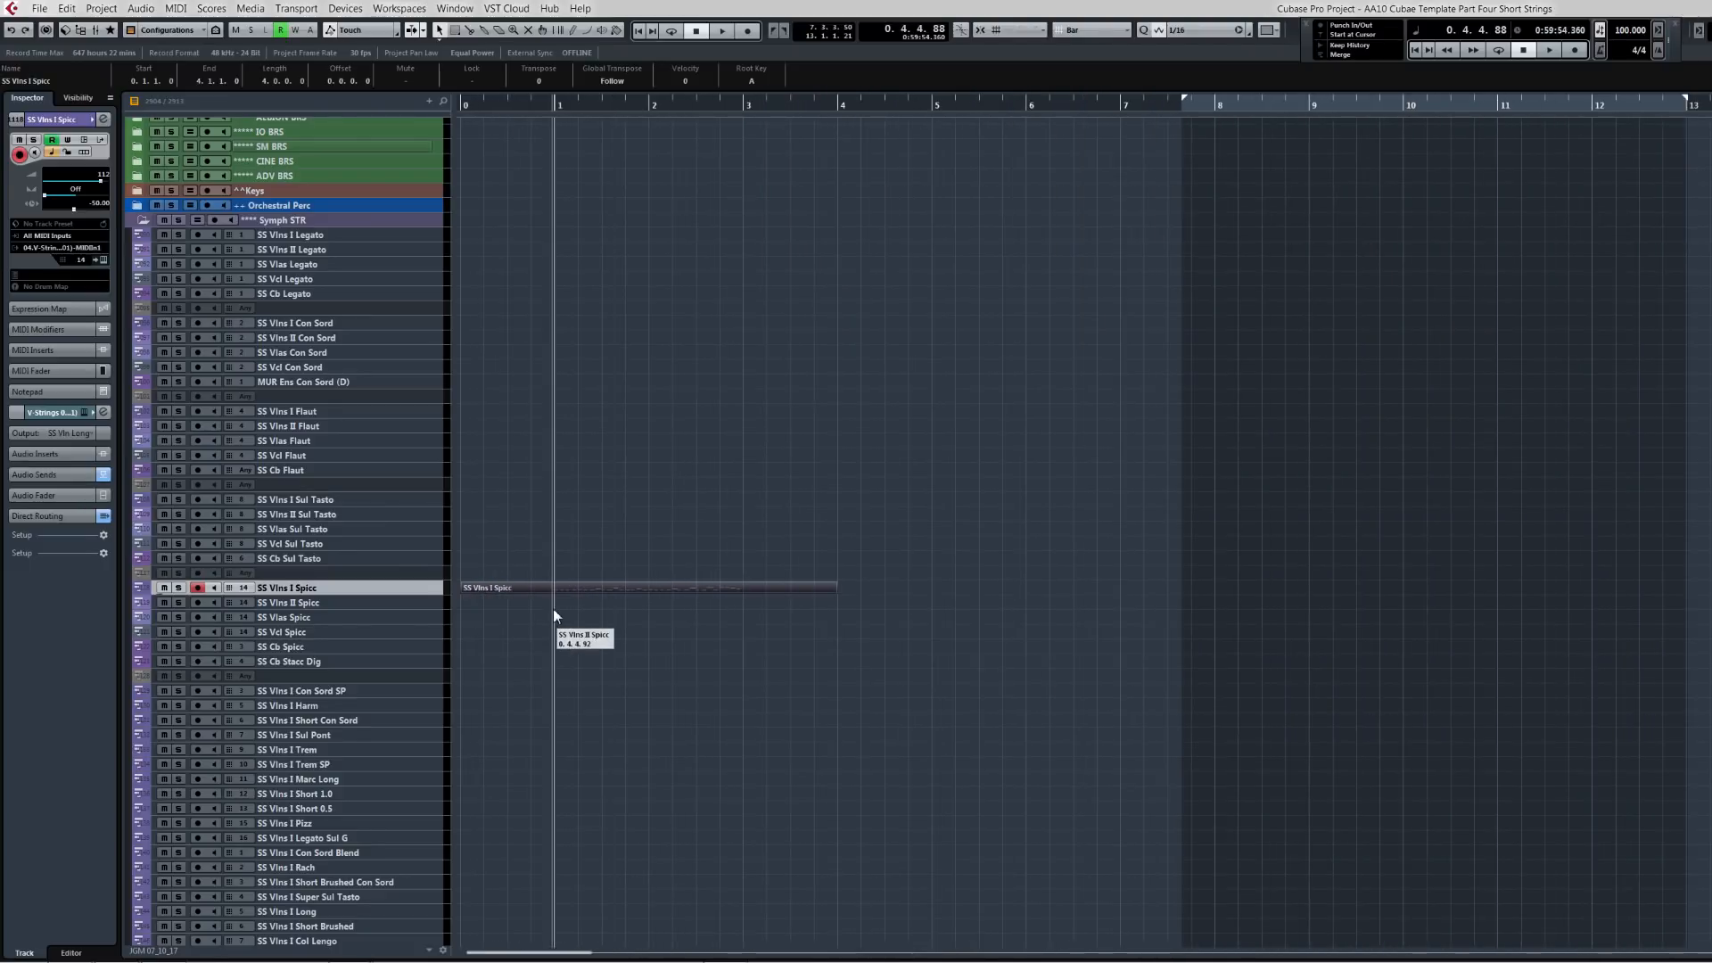
pyautogui.click(509, 618)
pyautogui.click(486, 588)
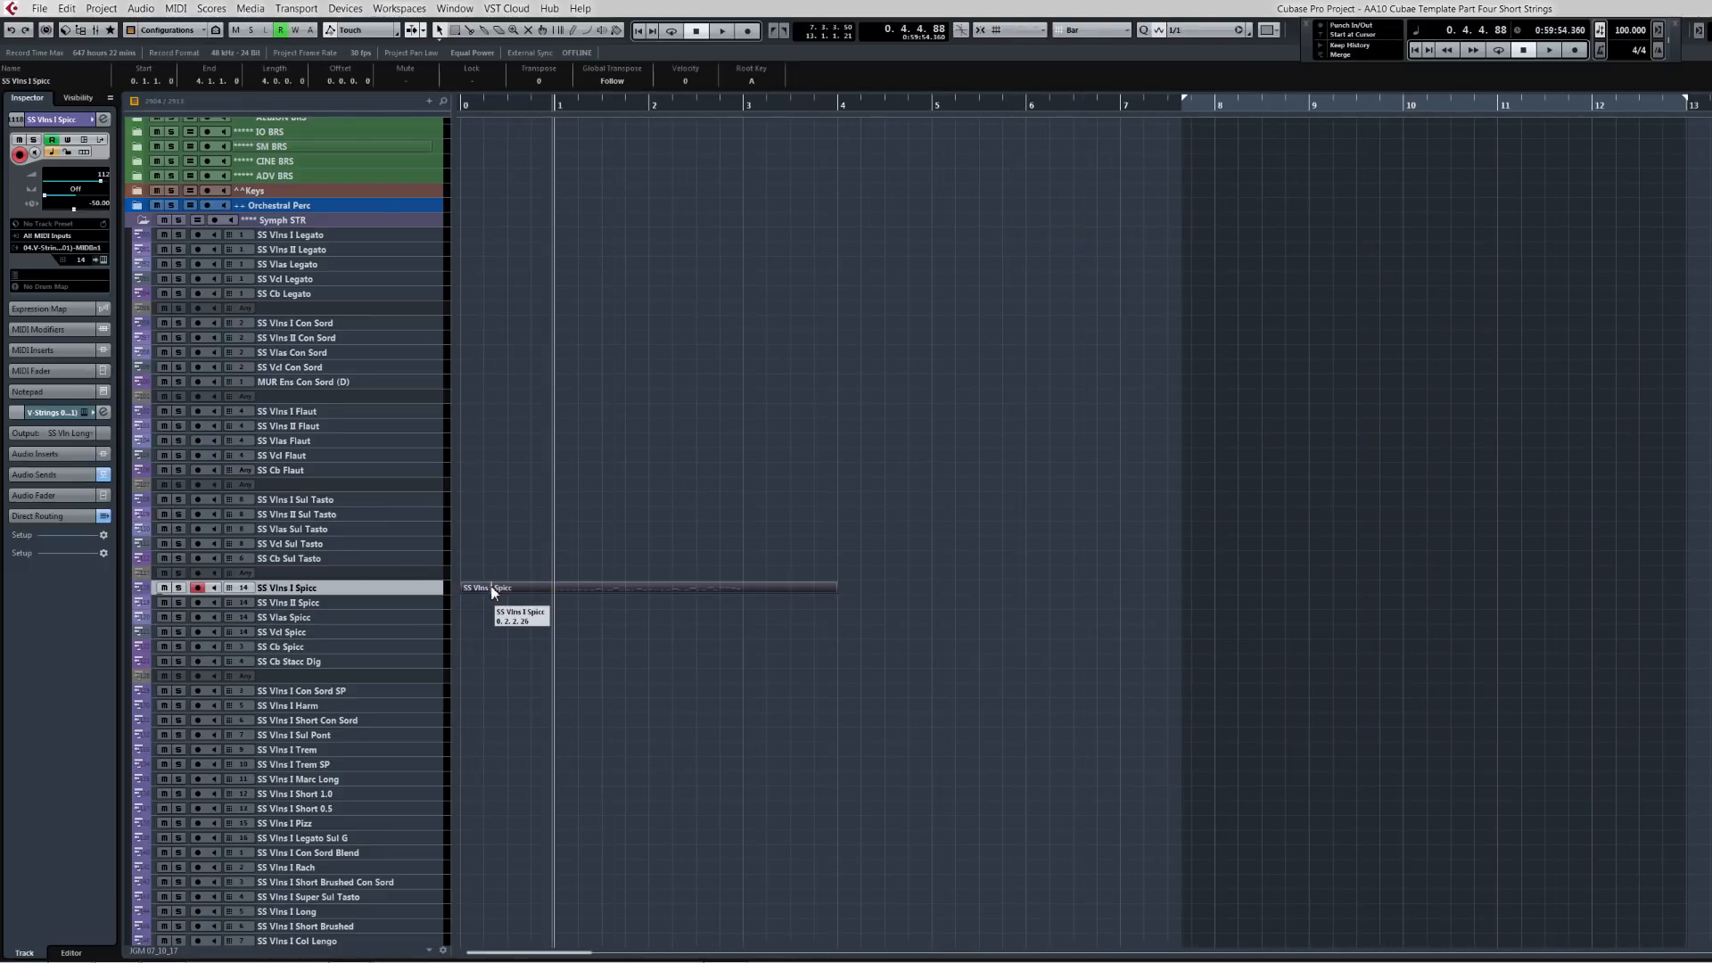
pyautogui.moveTo(491, 587); pyautogui.dragTo(486, 616)
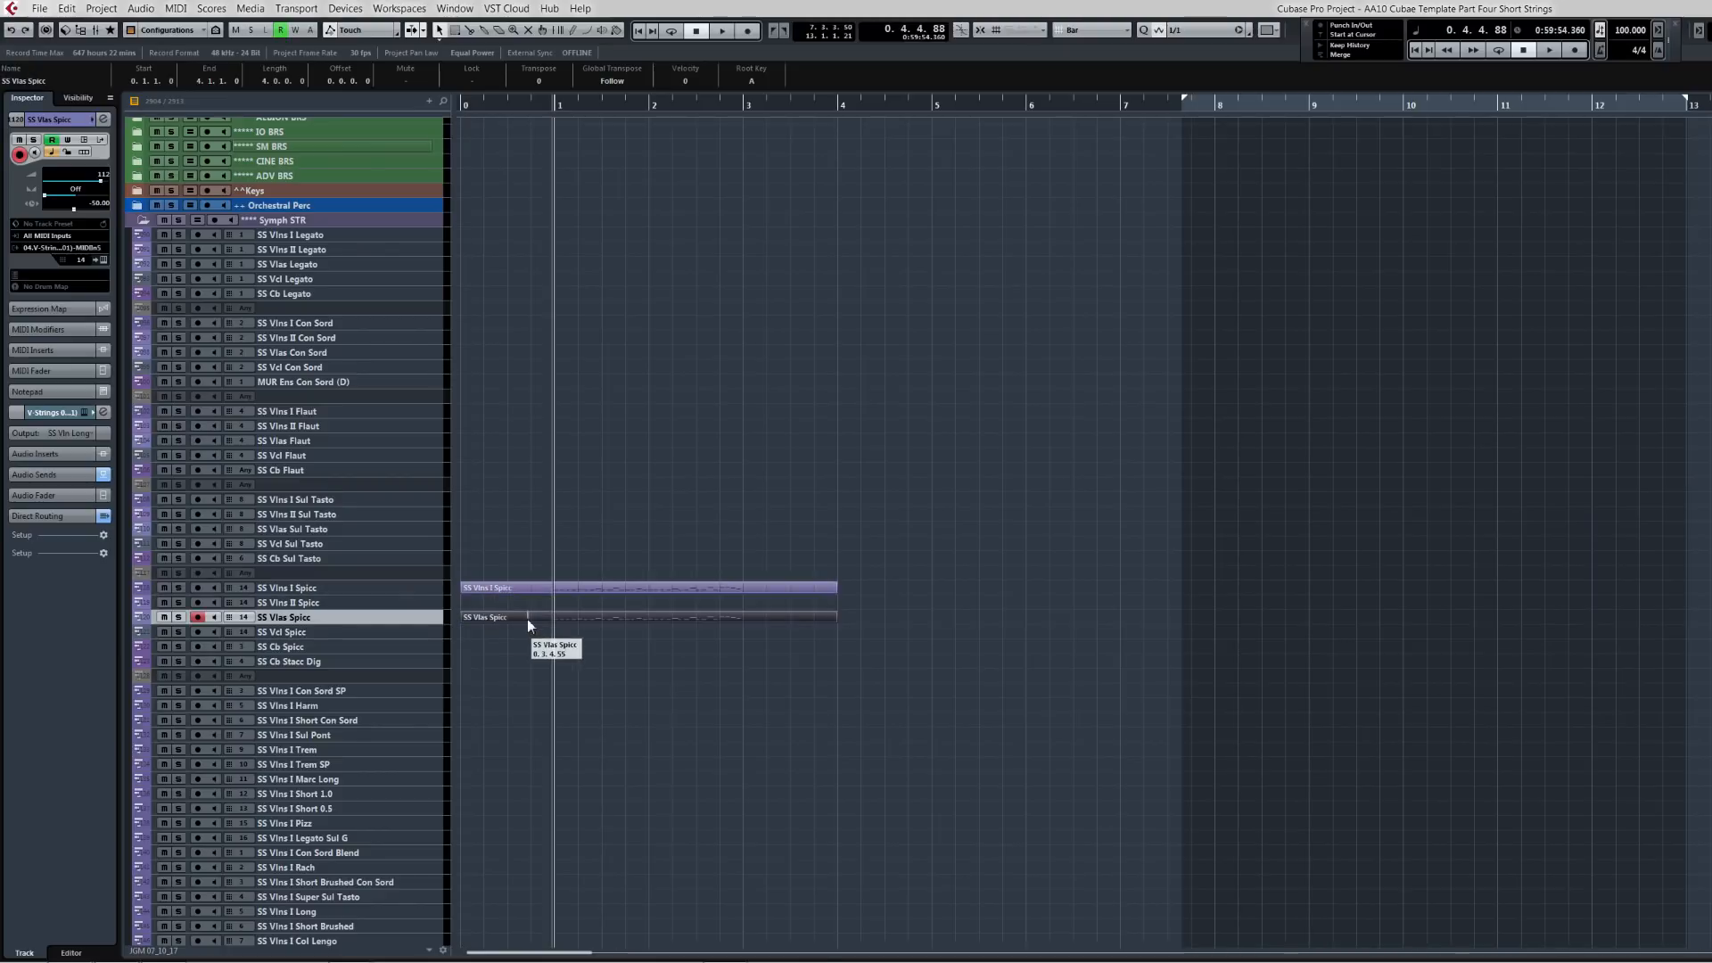
# Step: Set the locators to the copied part's range and select the SS Vcl Spicc track
pyautogui.press('p')
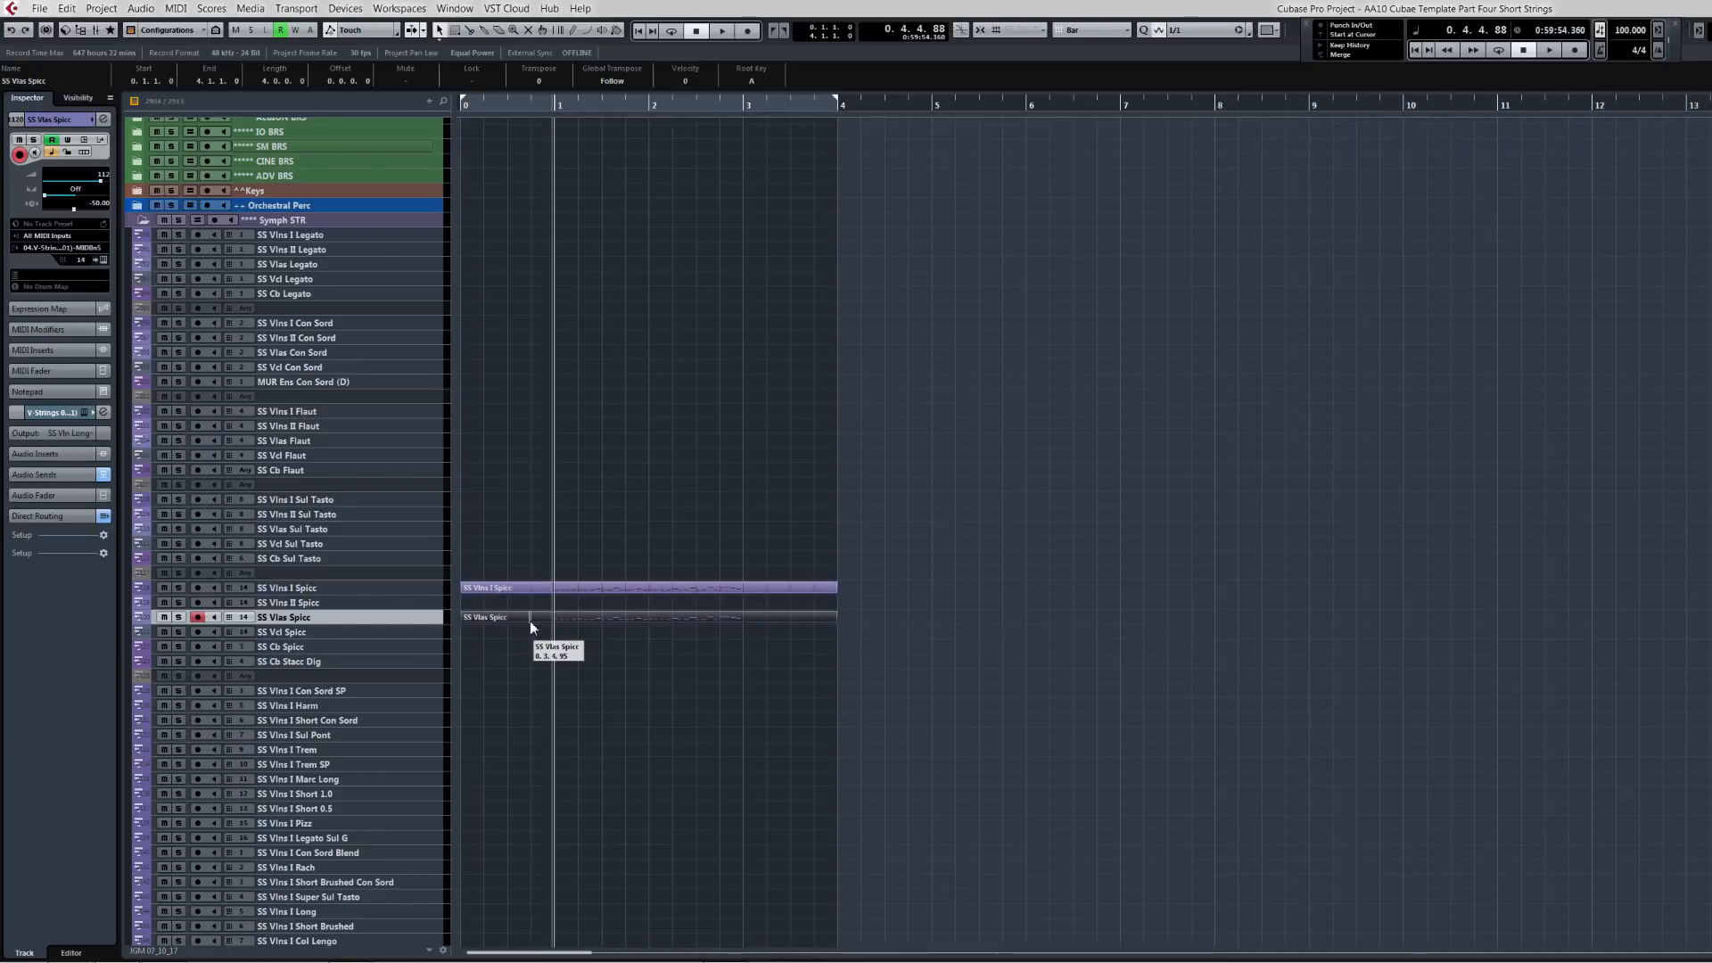
pyautogui.click(382, 633)
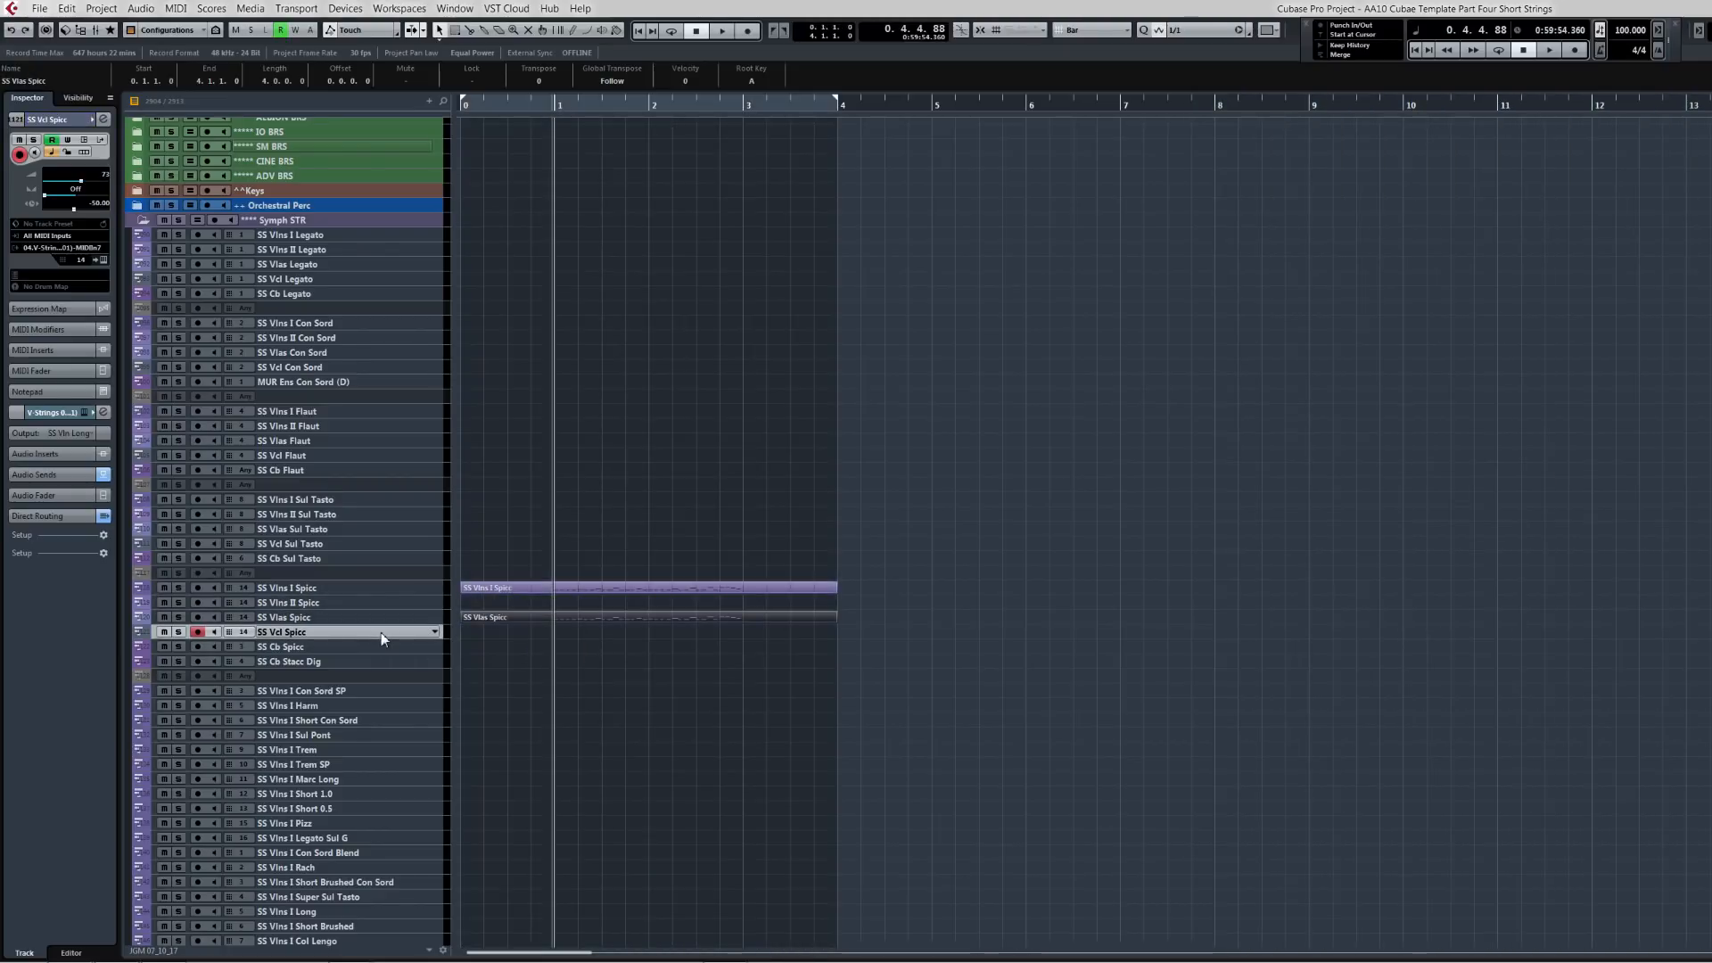
pyautogui.press('Home')
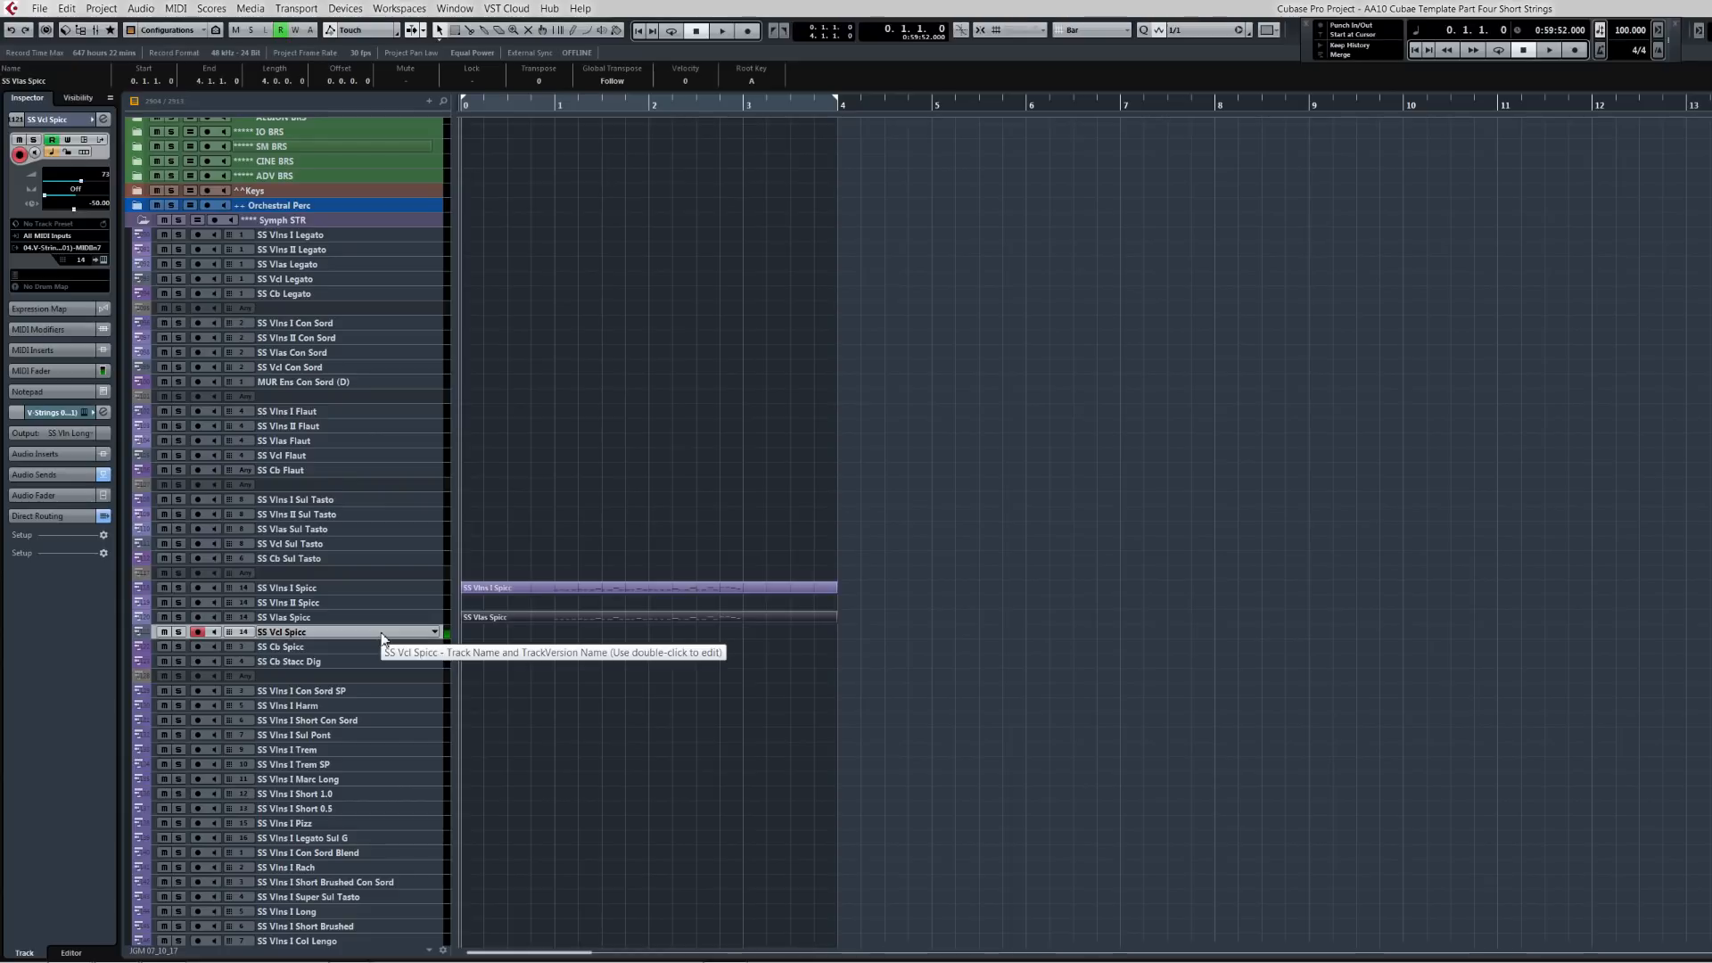
# Step: Record a cello phrase onto the SS Vcl Spicc track
pyautogui.press('KP_Multiply')
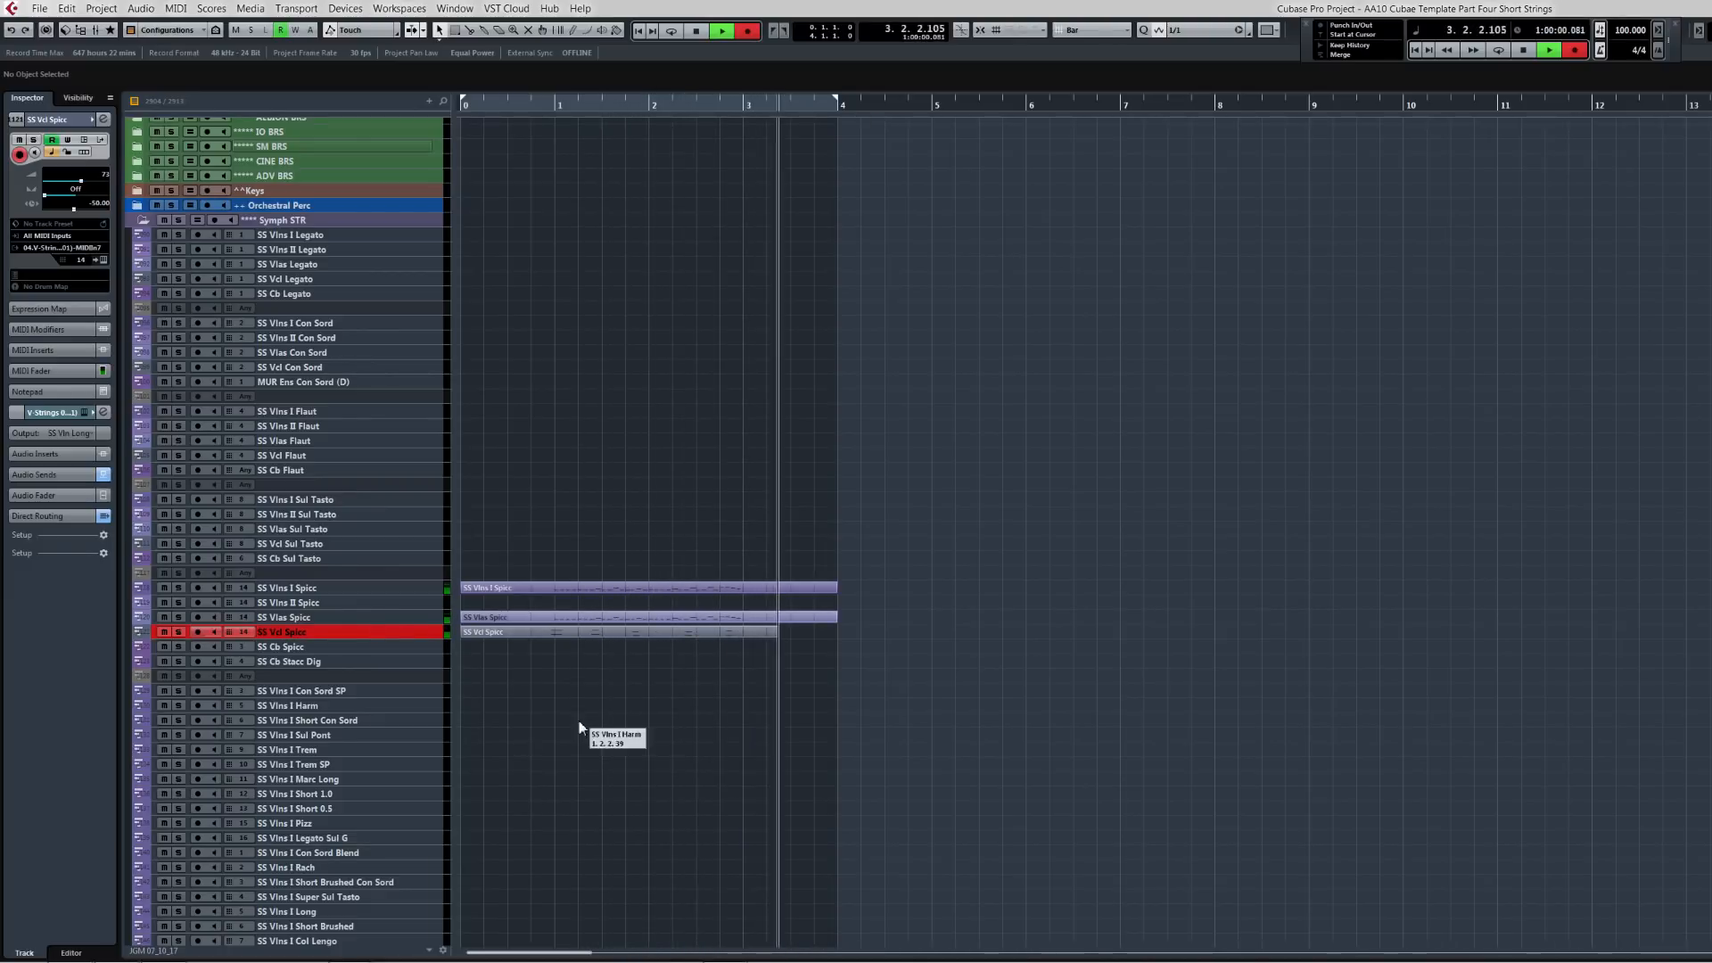
pyautogui.press('space')
# Step: Open the cello part in the Key Editor, select all its notes and quantize them to the 1/8 grid
pyautogui.press('z')
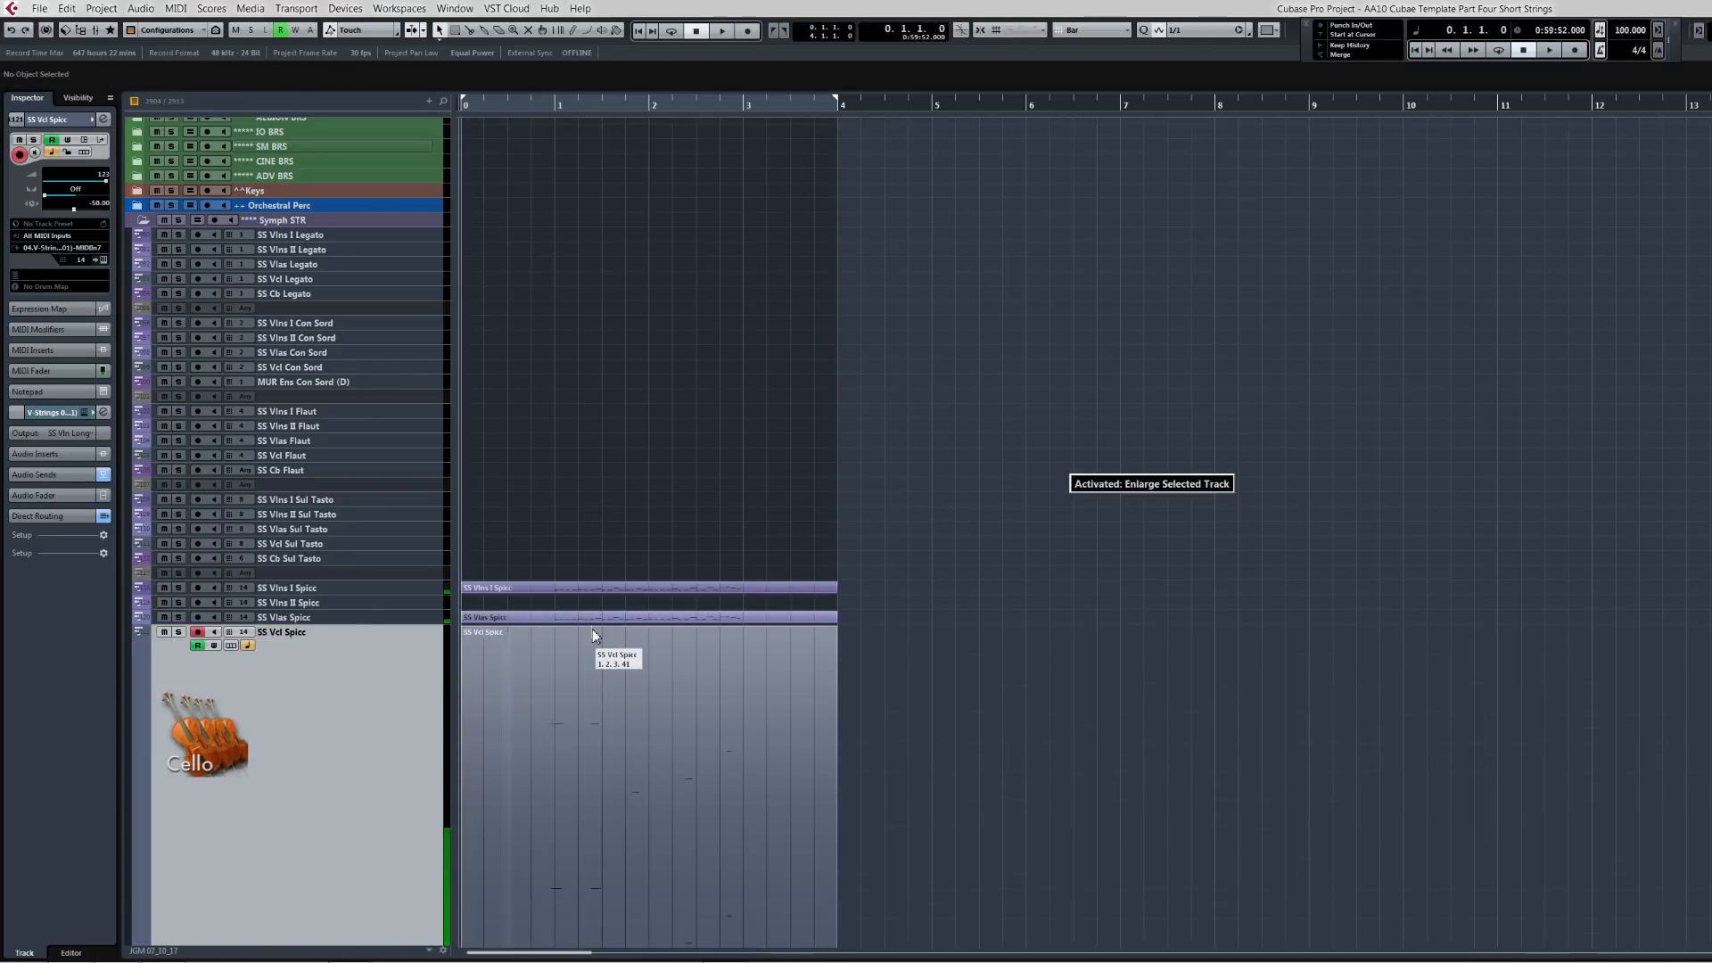
pyautogui.press('z')
pyautogui.press('h')
pyautogui.press('h')
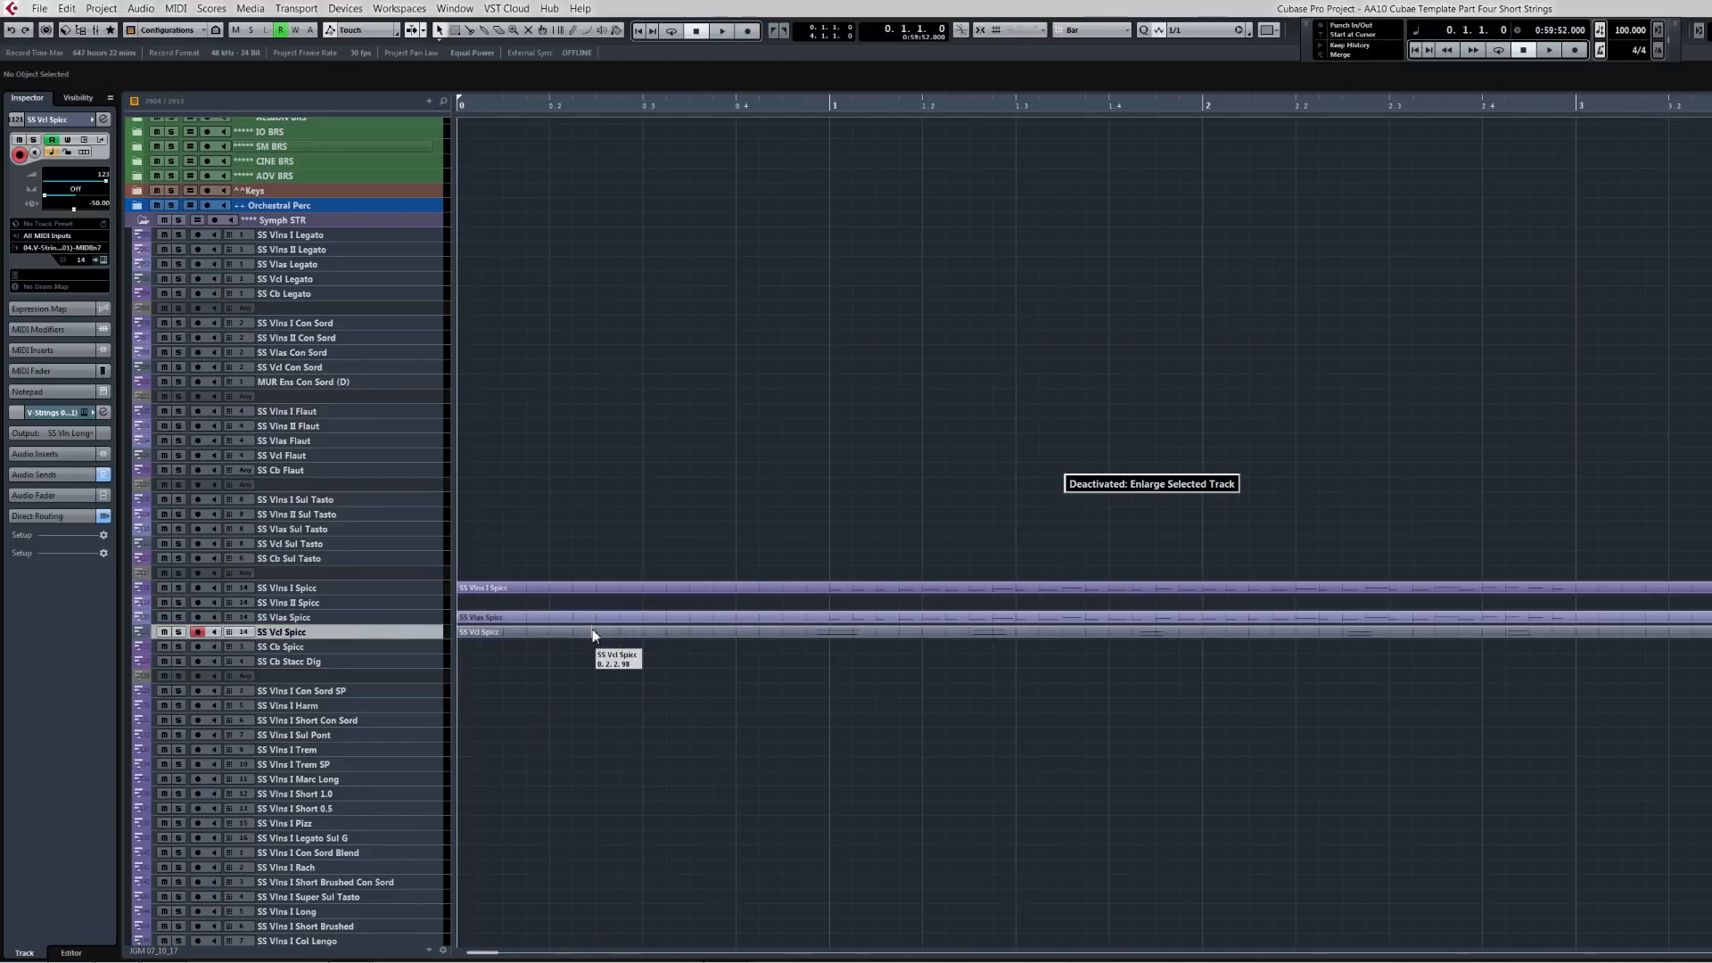
pyautogui.doubleClick(593, 632)
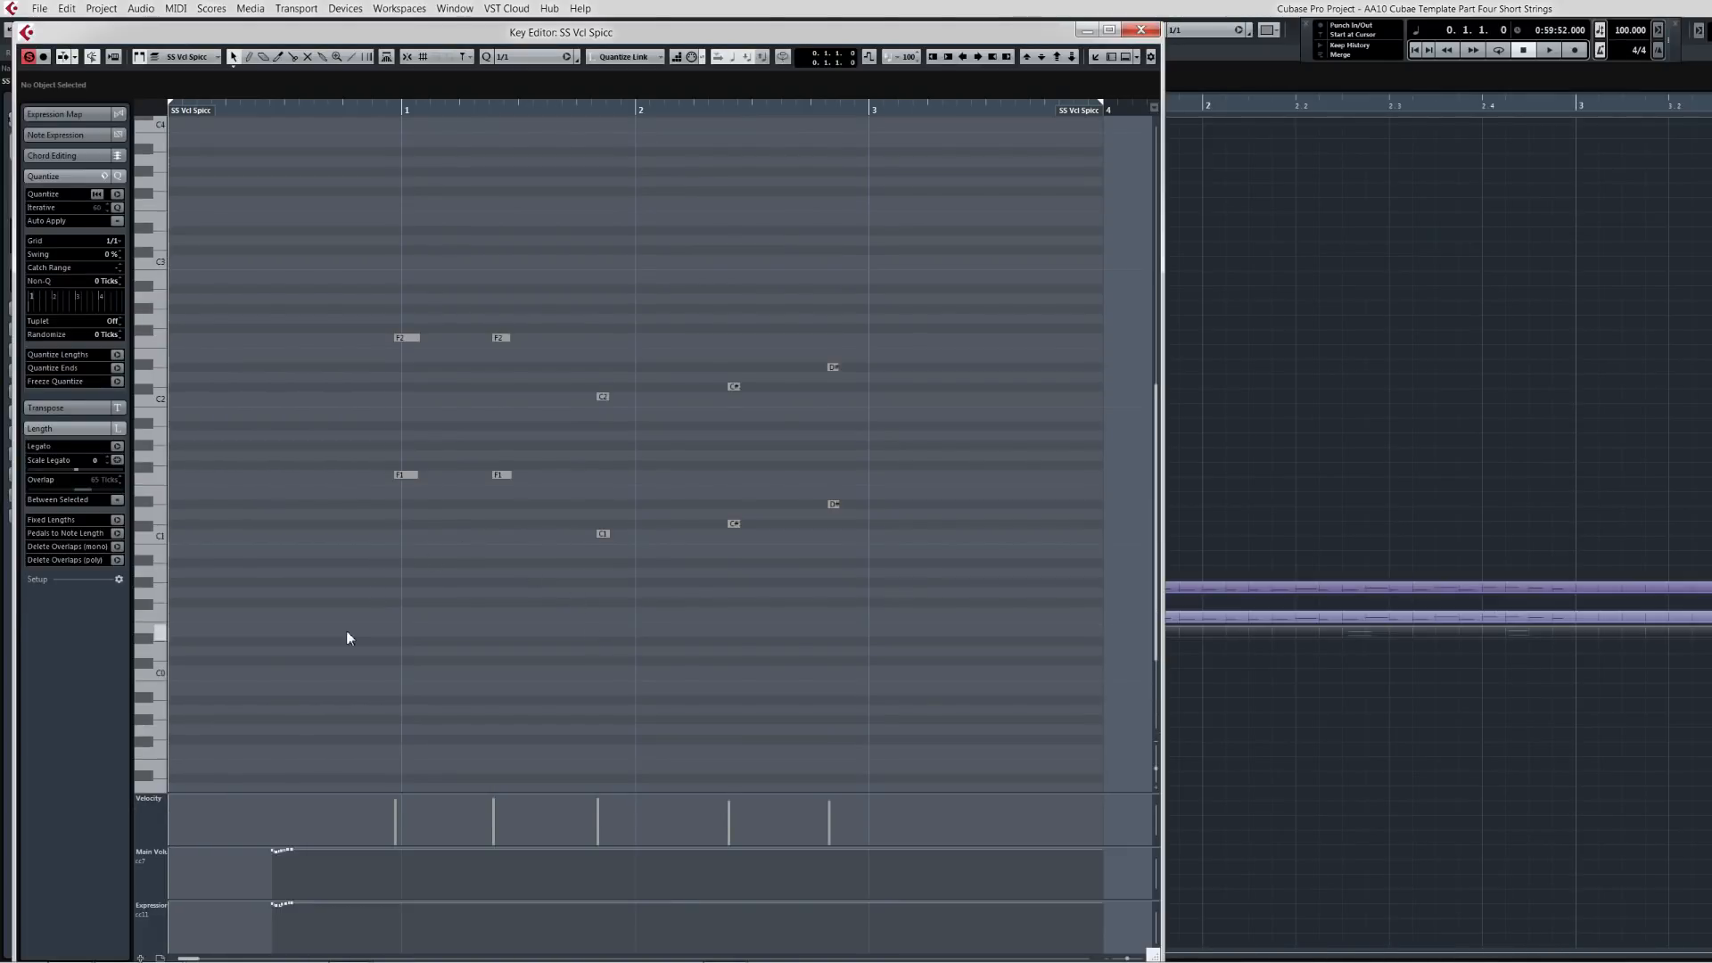
pyautogui.moveTo(347, 629); pyautogui.dragTo(897, 294)
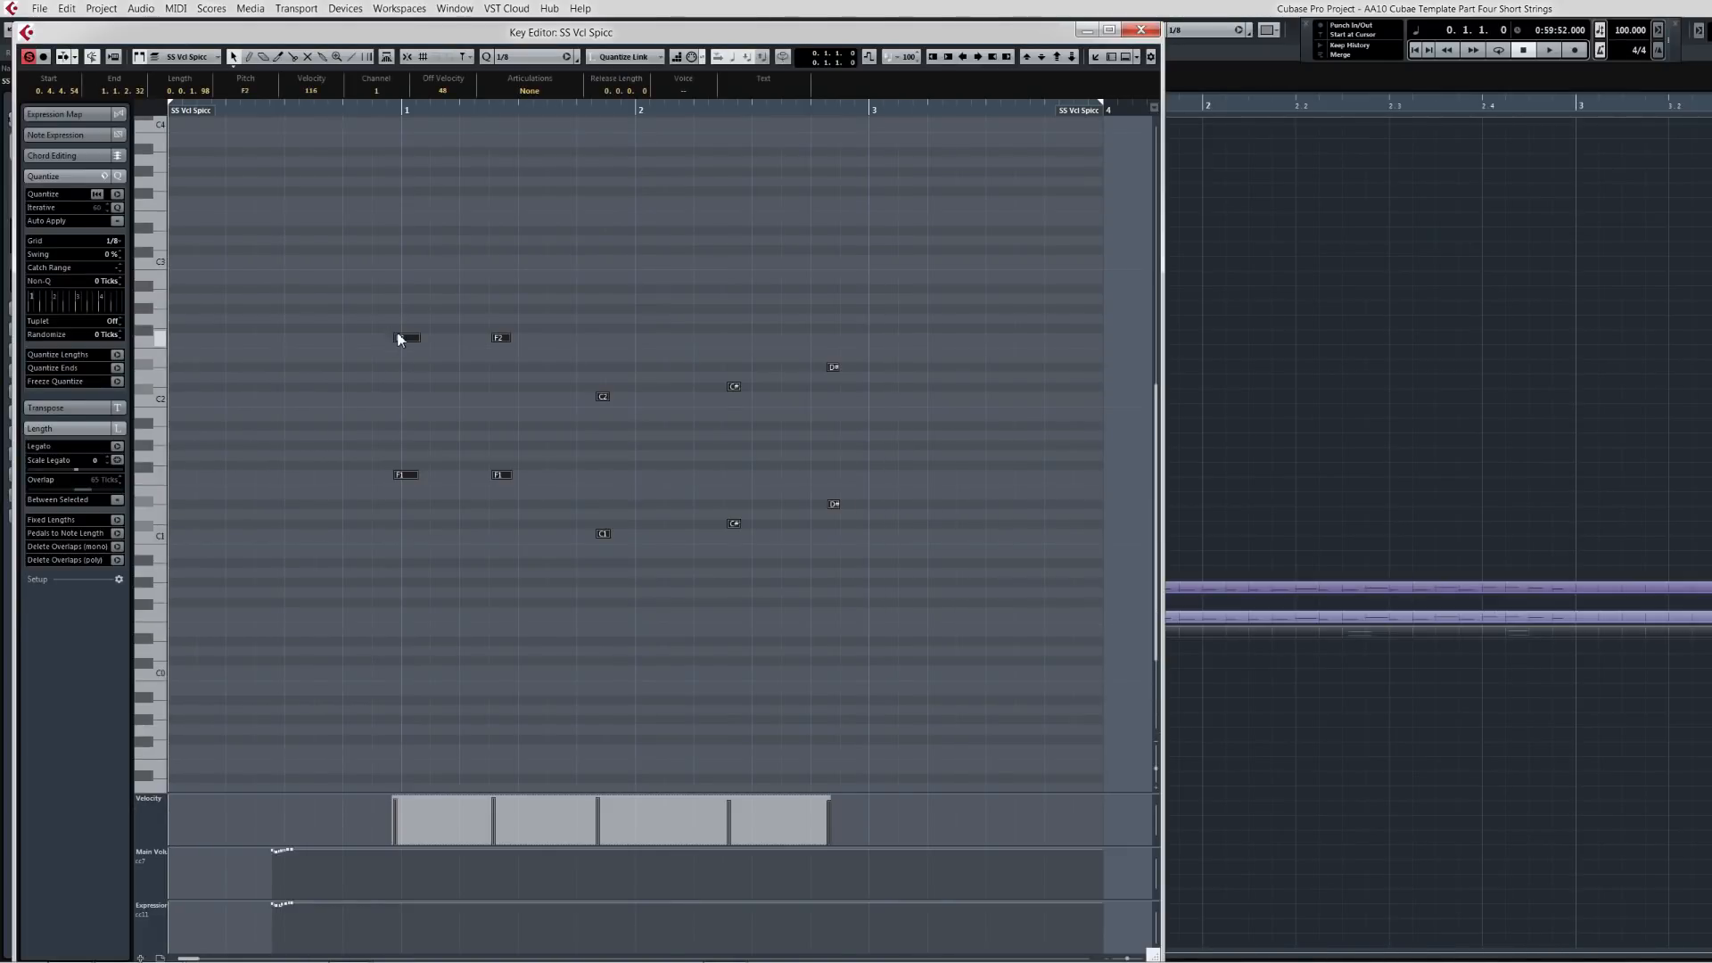
pyautogui.moveTo(404, 337); pyautogui.dragTo(411, 337)
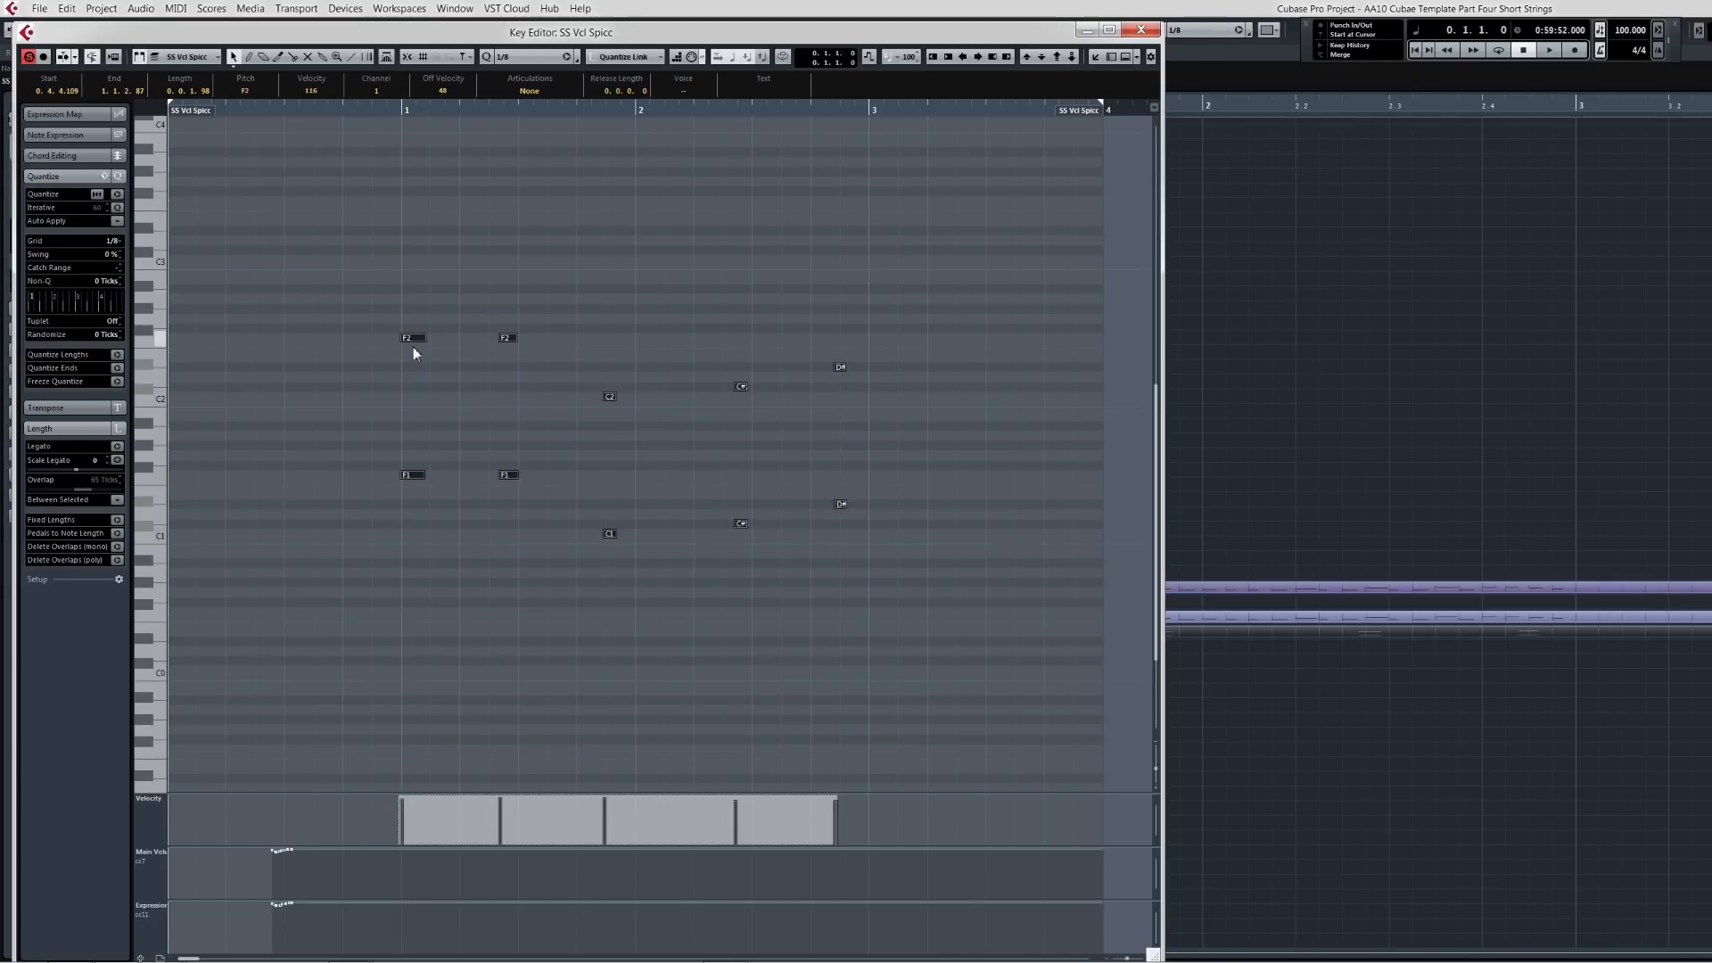
pyautogui.press('q')
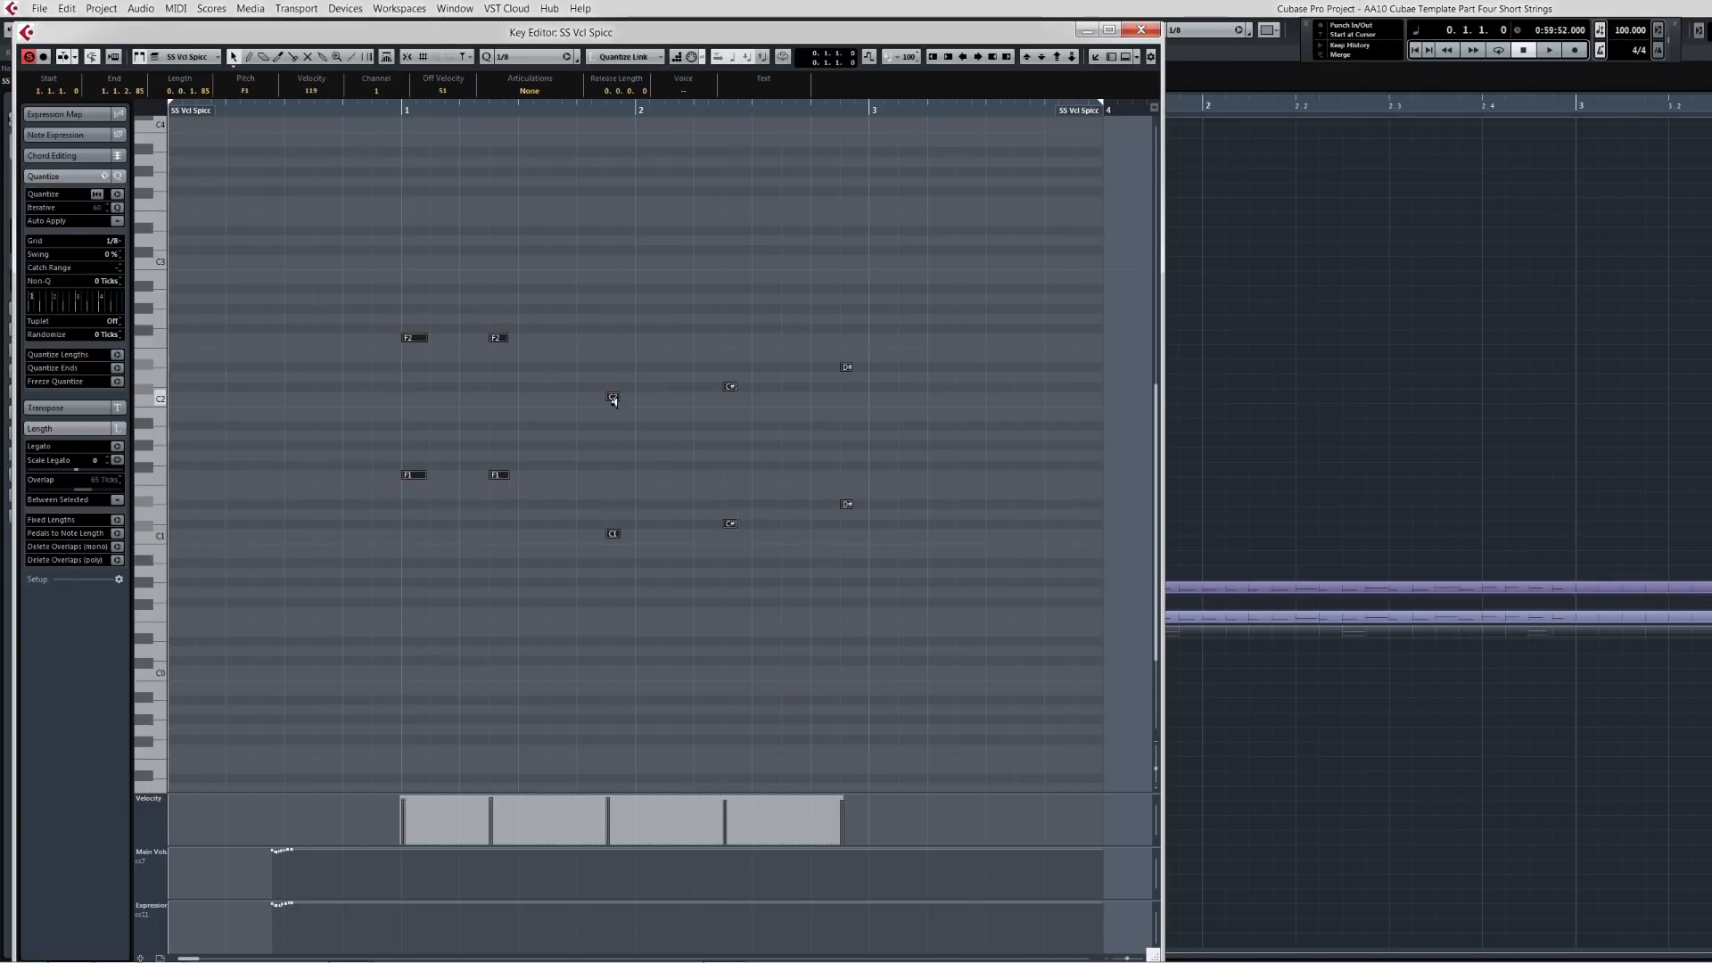
pyautogui.moveTo(613, 398); pyautogui.dragTo(627, 263)
# Step: Play back the quantized cello part and close the Key Editor
pyautogui.press('space')
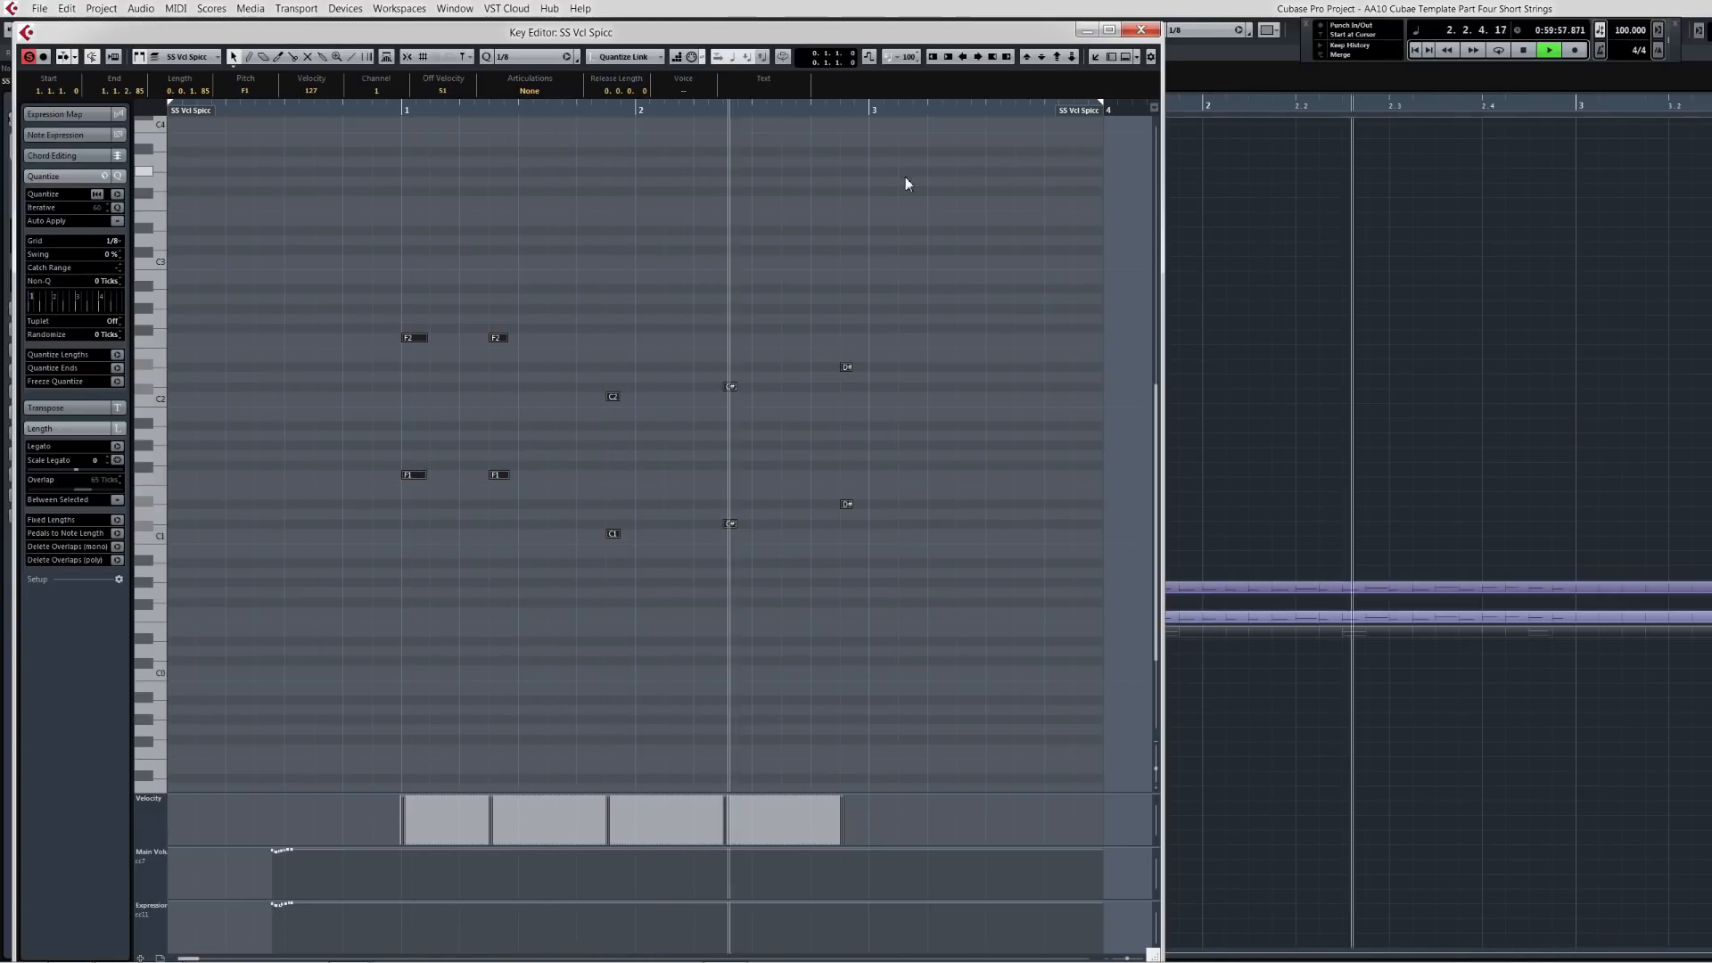
pyautogui.press('space')
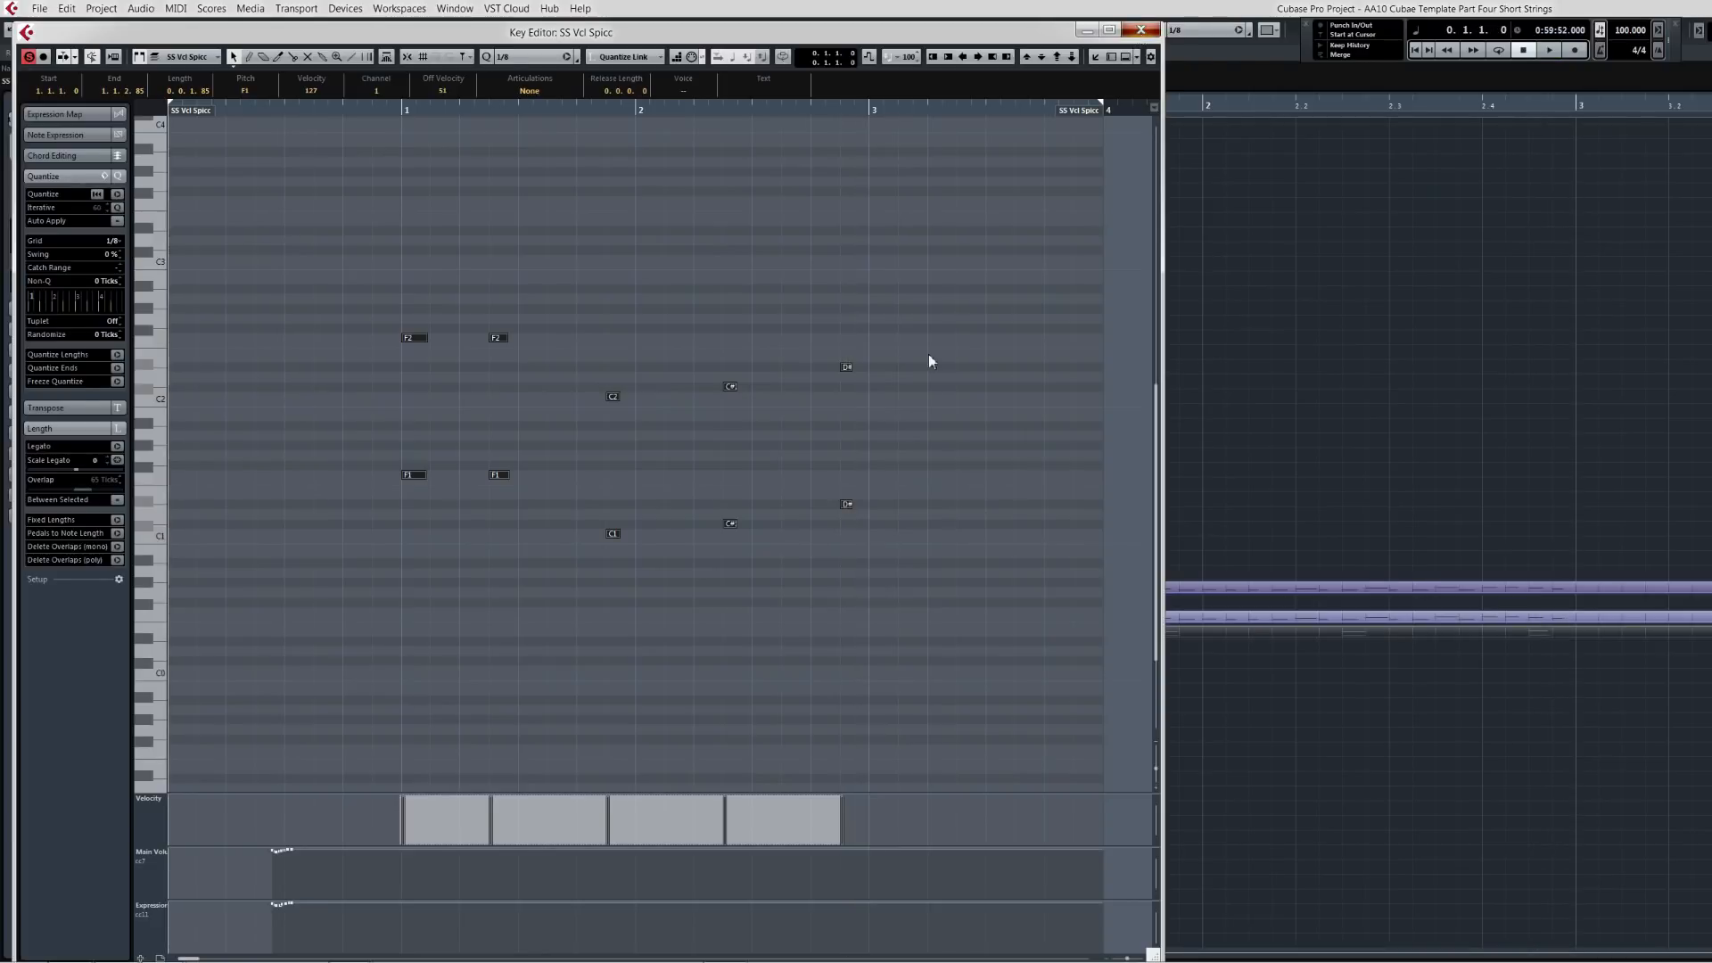
pyautogui.press('Return')
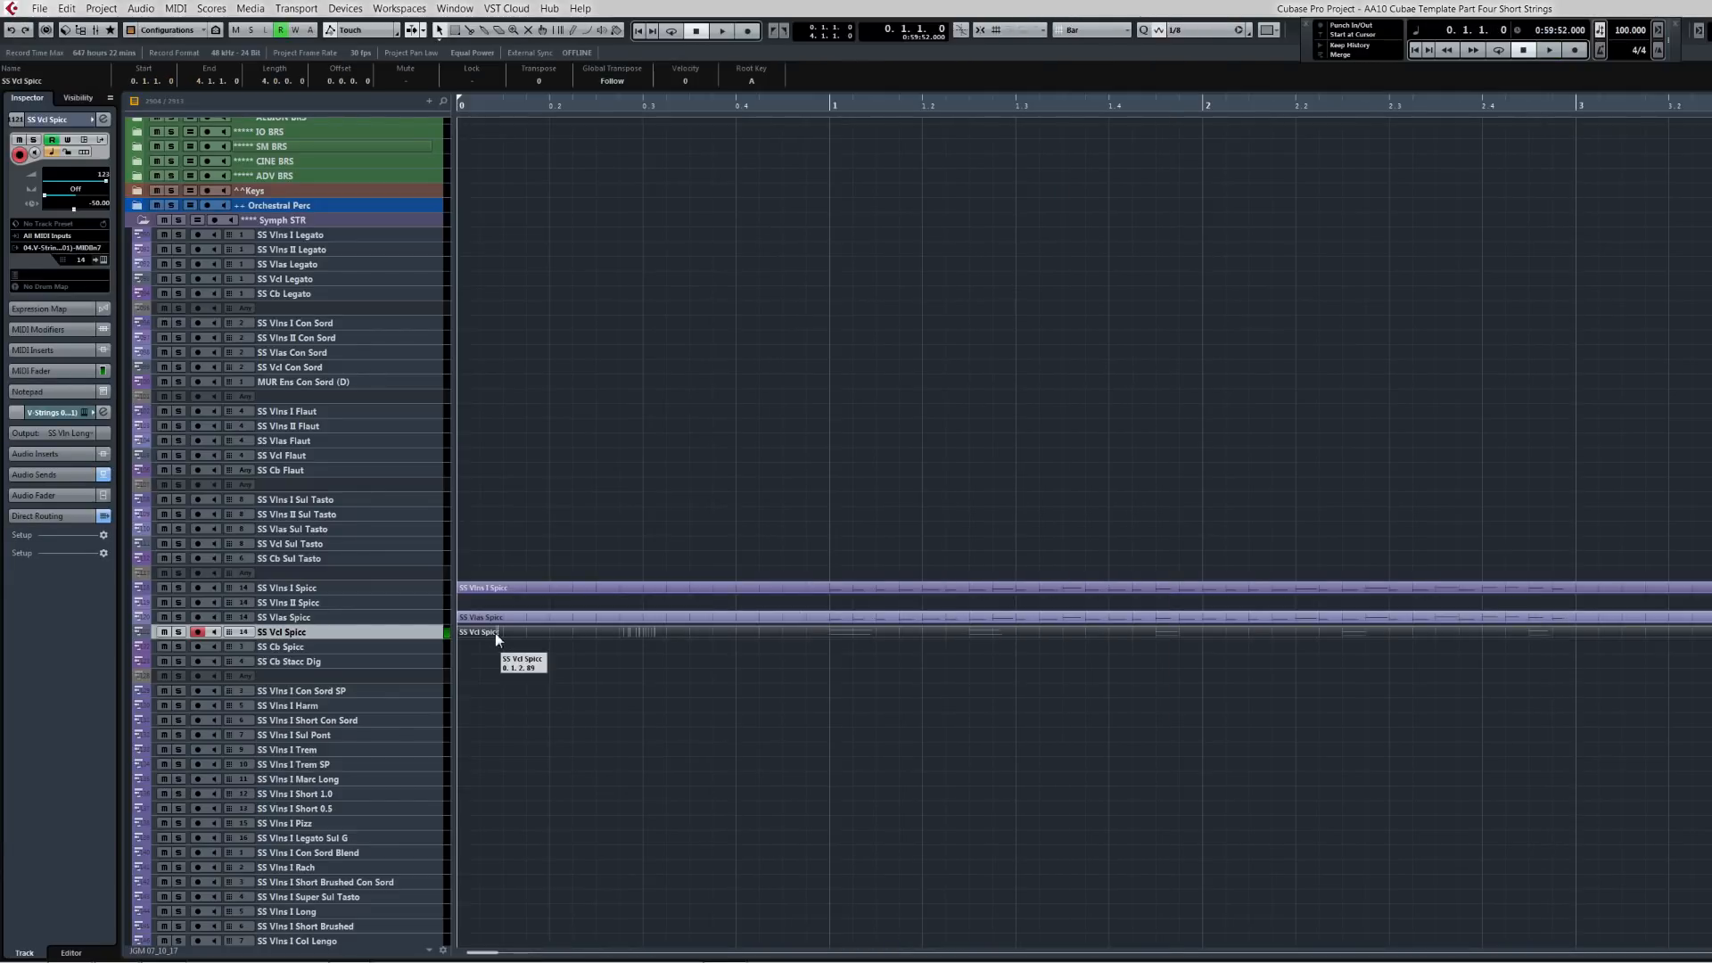
# Step: Copy the cello part onto the SS Cb Spicc track and transpose all its notes down one octave
pyautogui.moveTo(495, 633); pyautogui.dragTo(497, 651)
pyautogui.press('Return')
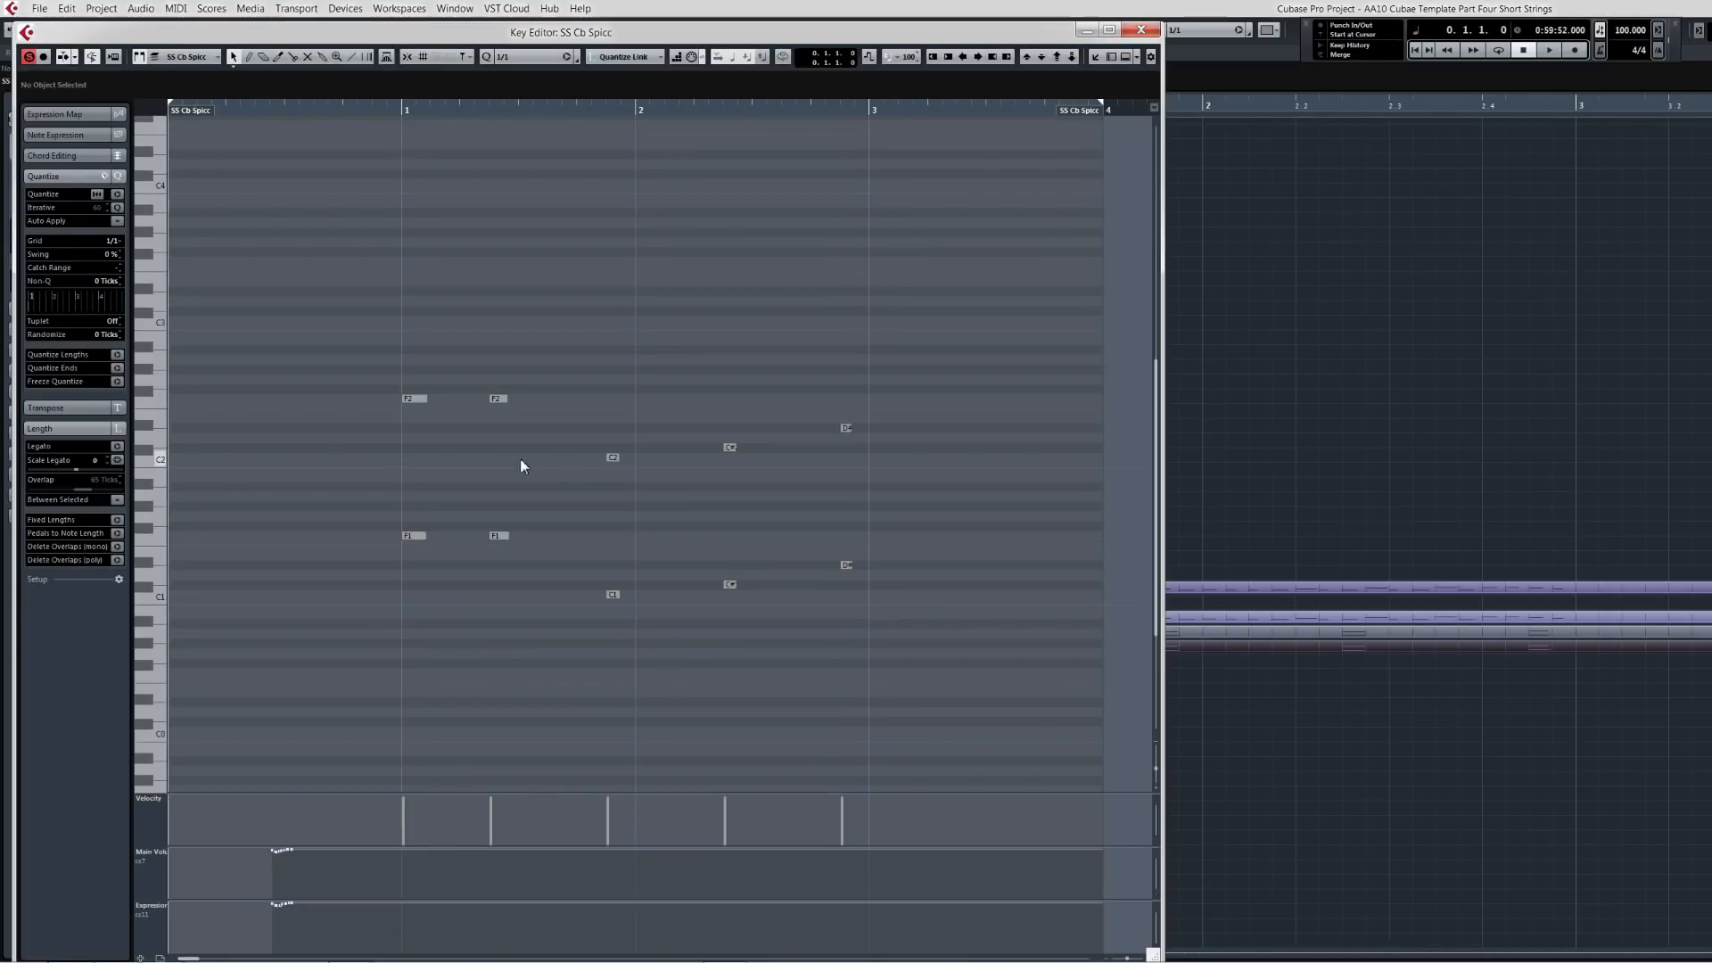
pyautogui.hotkey('ctrl', 'a')
pyautogui.hotkey('shift', 'Down')
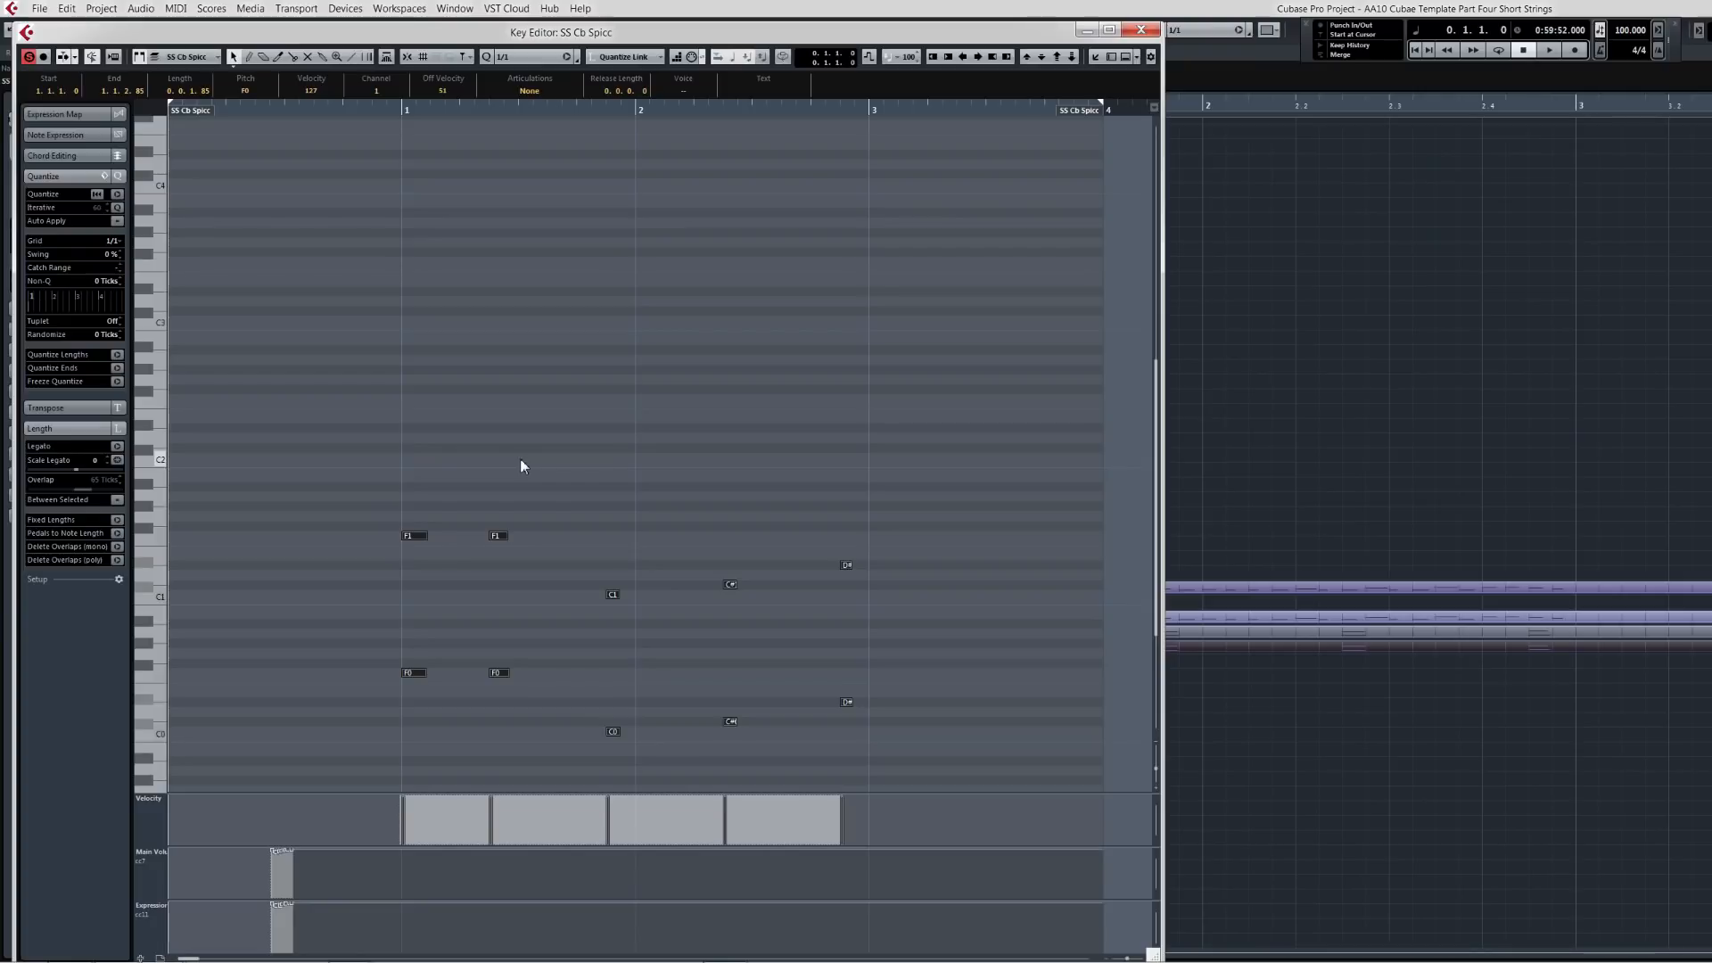
pyautogui.click(1143, 30)
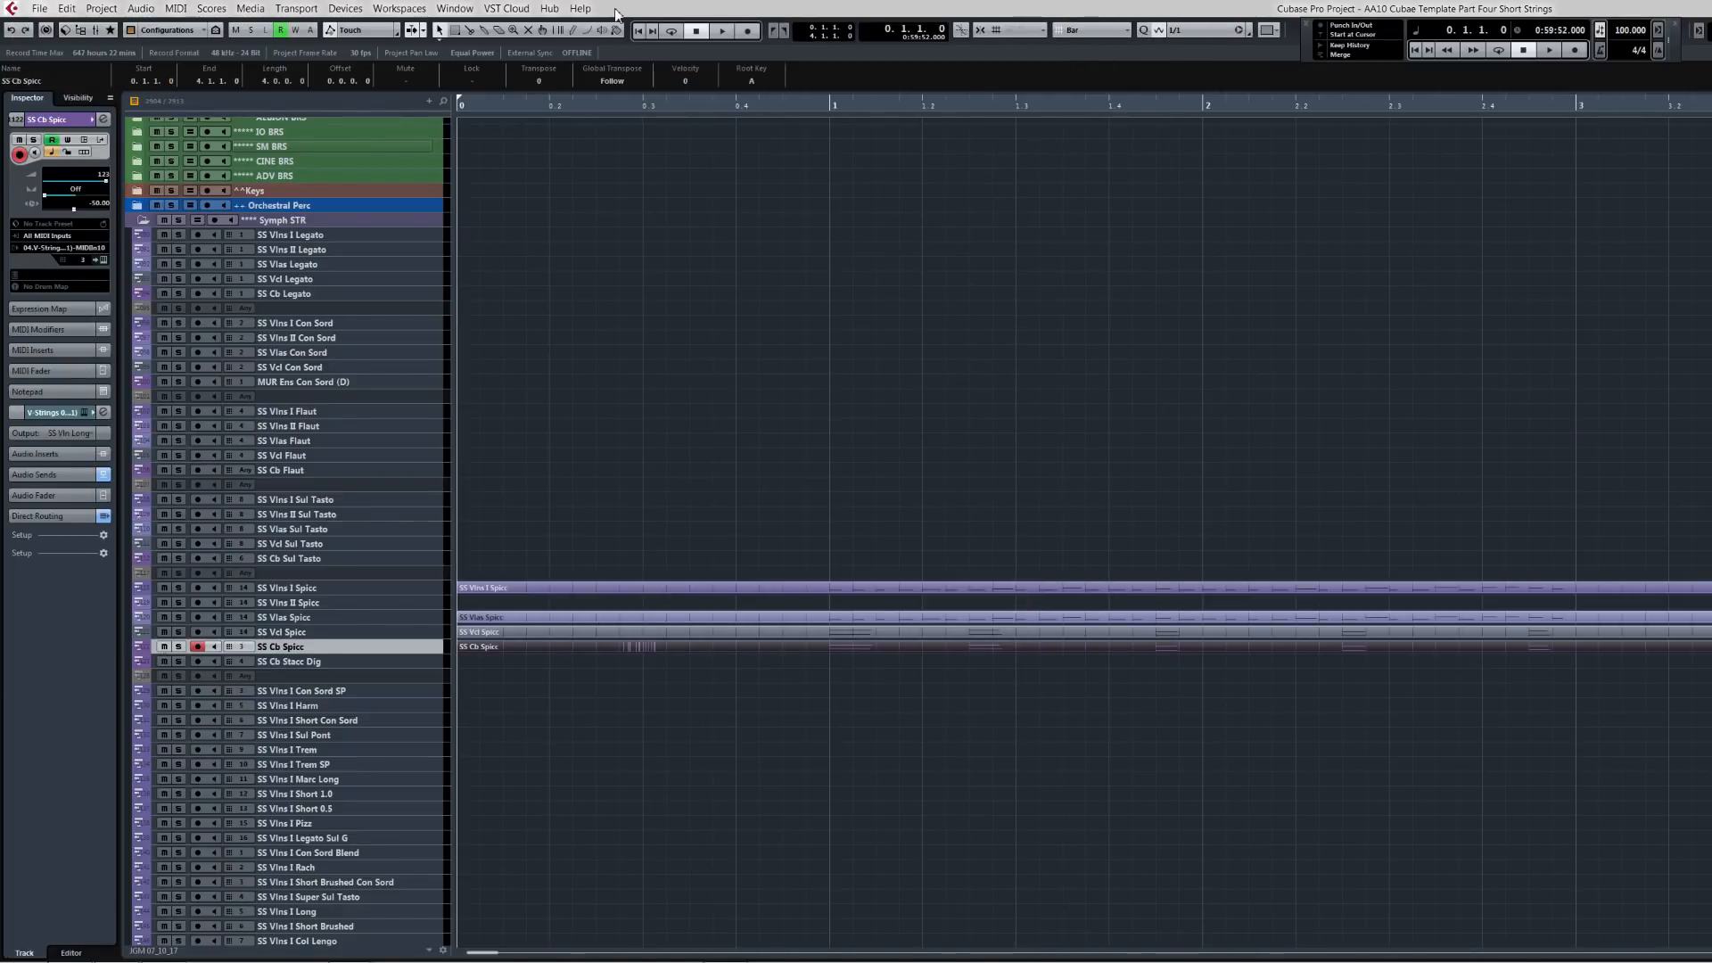
# Step: Set the arrangement's snap type to Use Quantize
pyautogui.press('h')
pyautogui.press('h')
pyautogui.press('h')
pyautogui.press('h')
pyautogui.press('h')
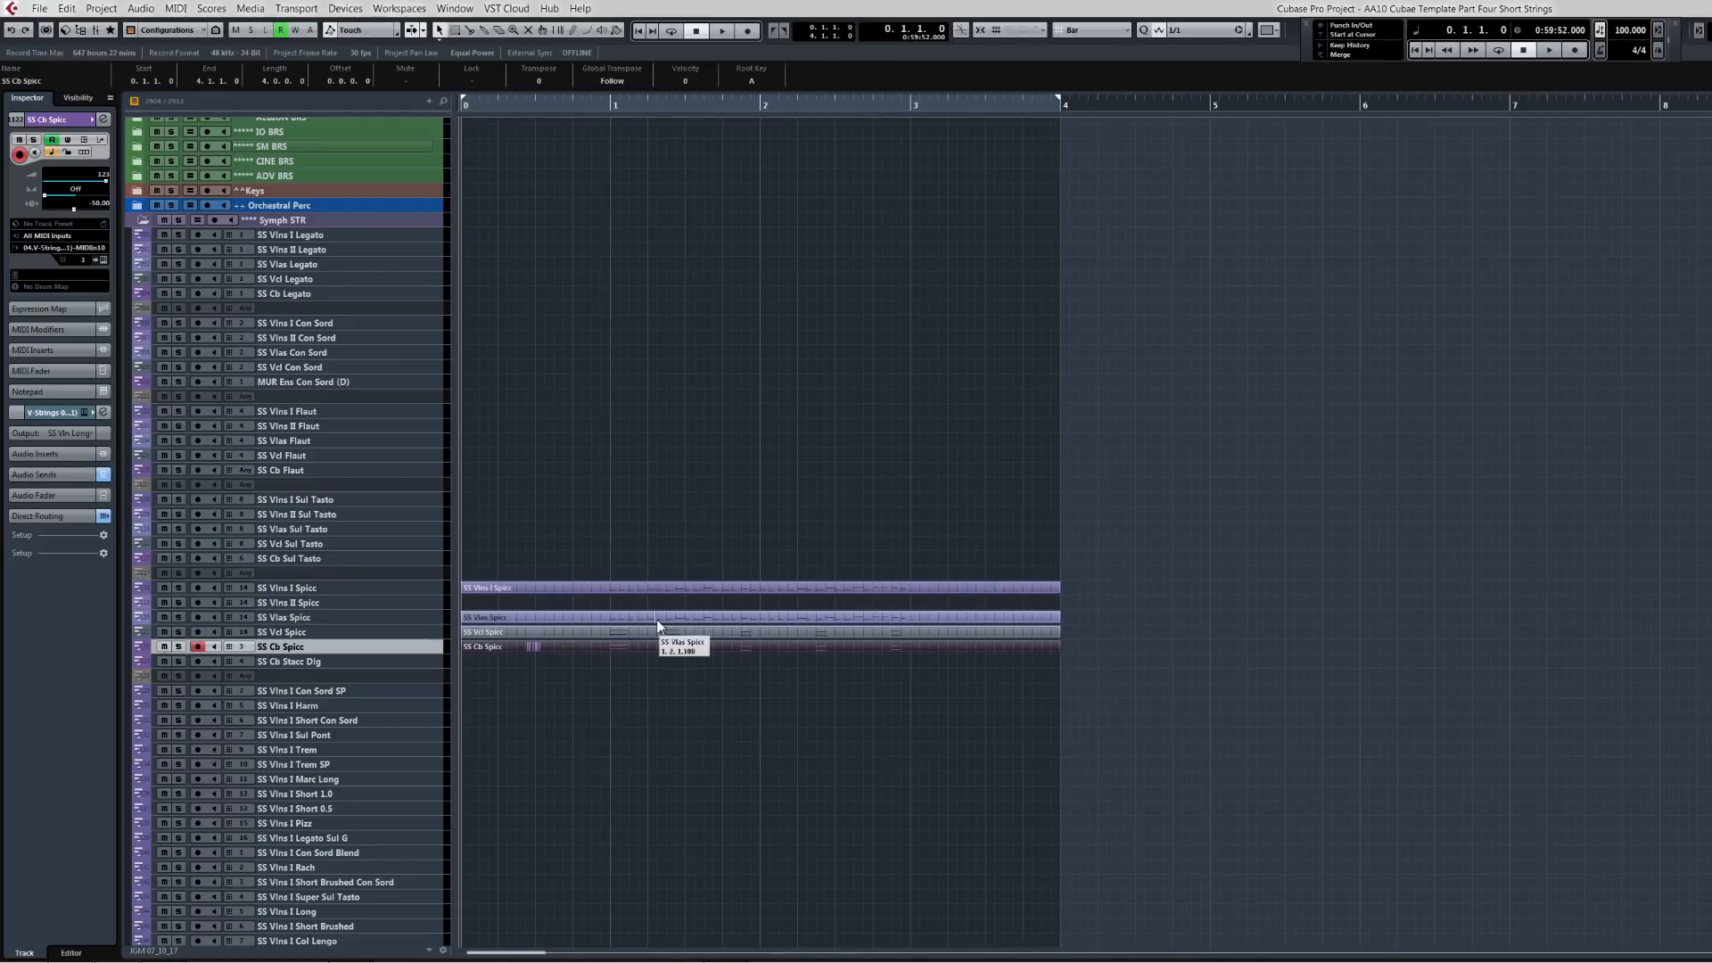
pyautogui.click(671, 593)
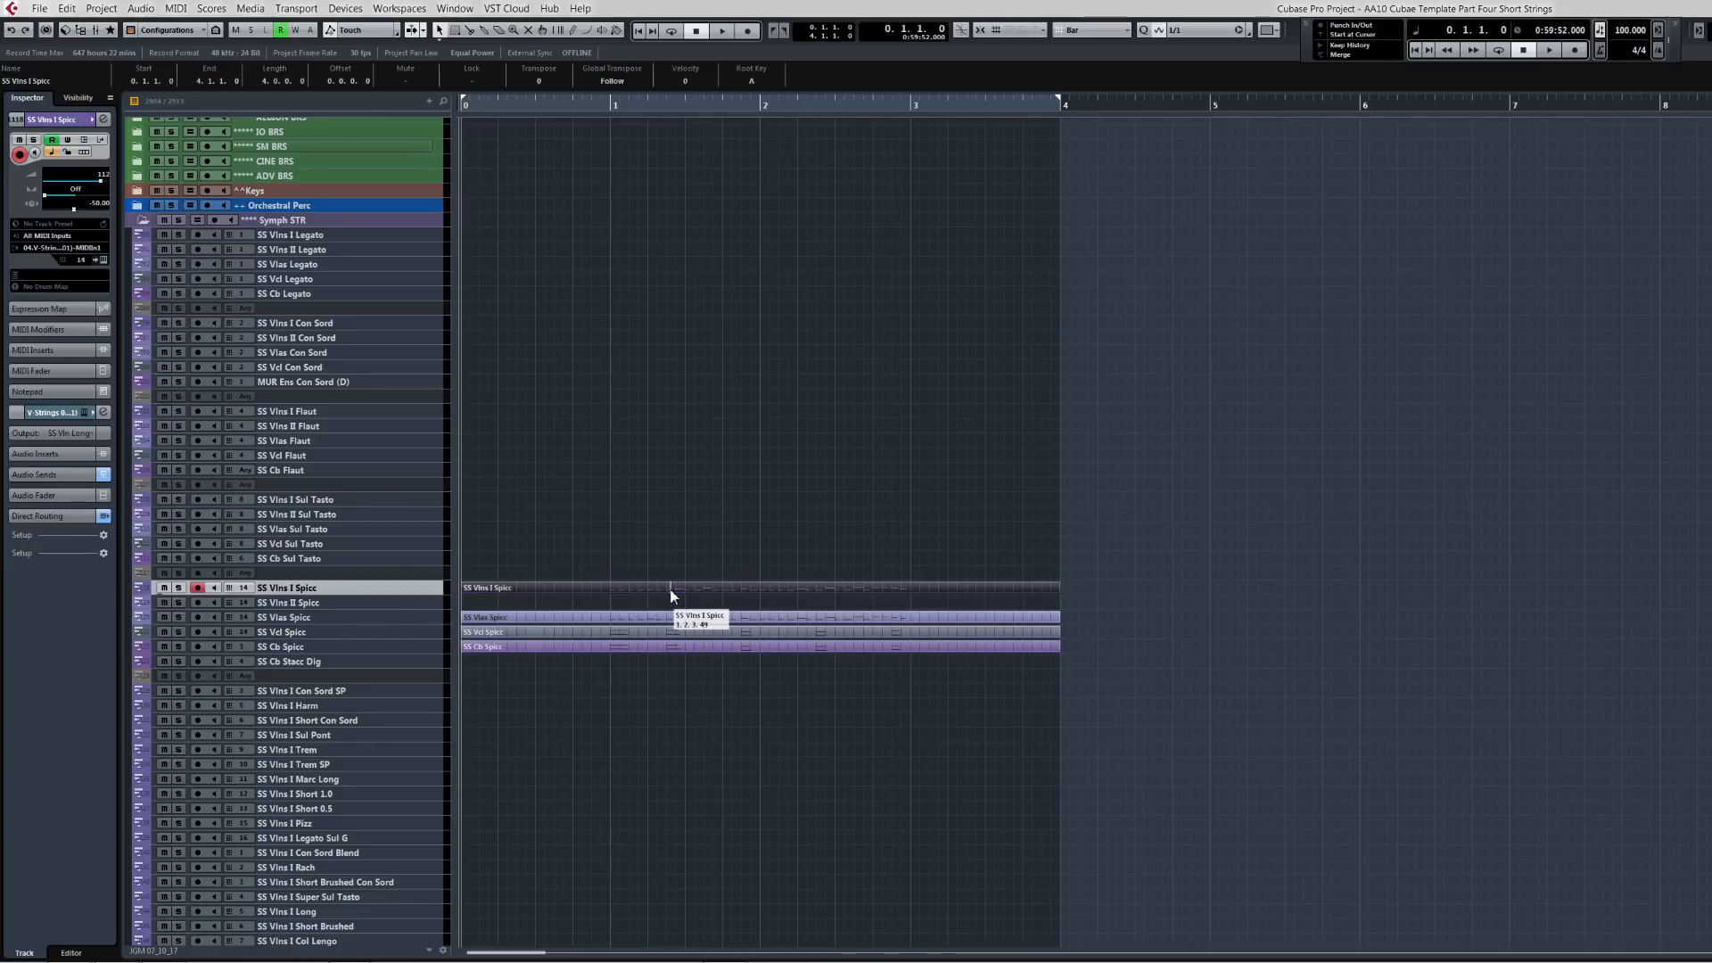
pyautogui.click(636, 618)
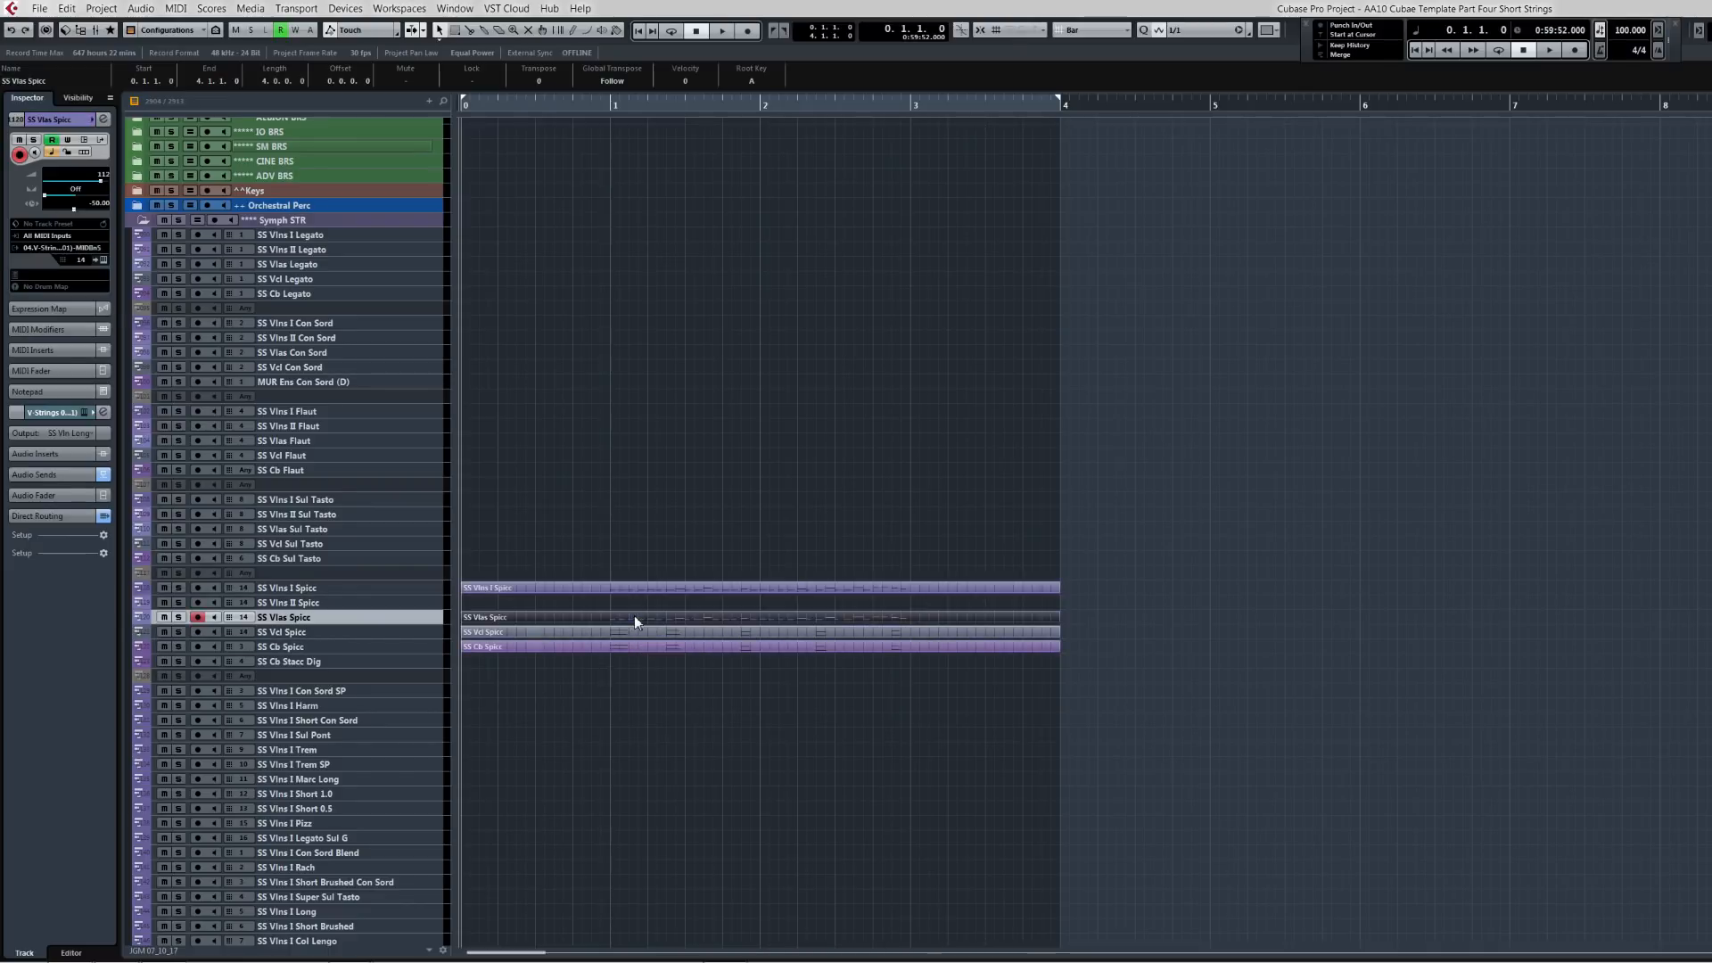
pyautogui.click(1128, 30)
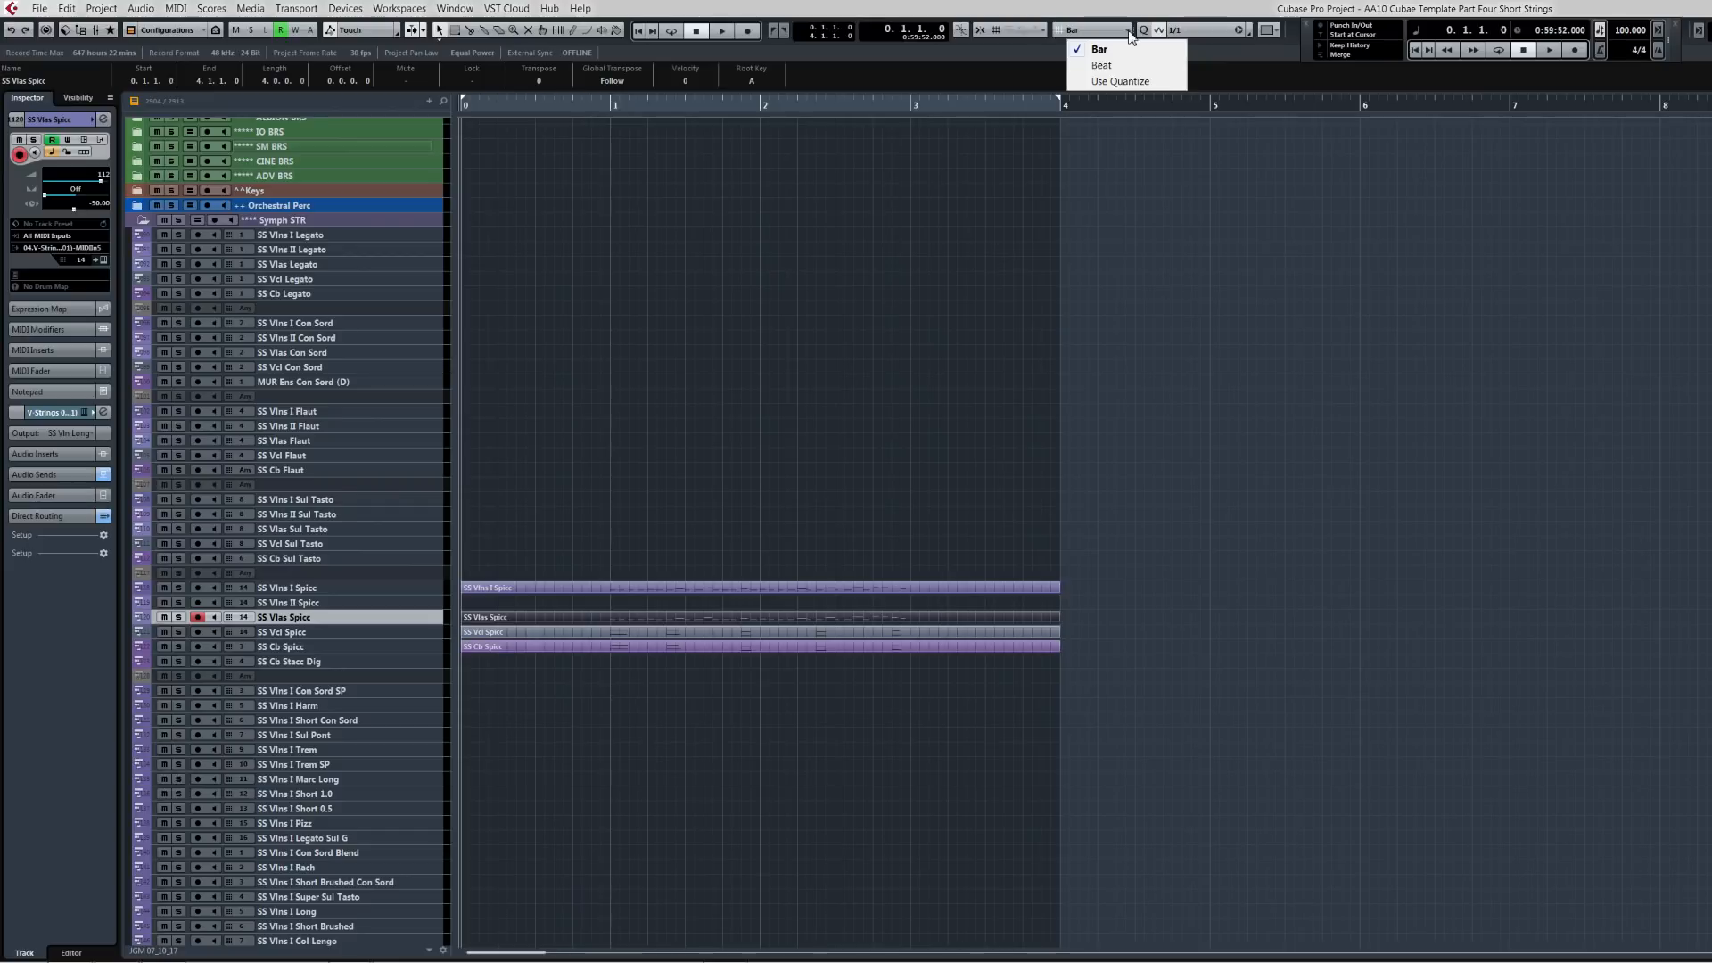
pyautogui.click(1118, 78)
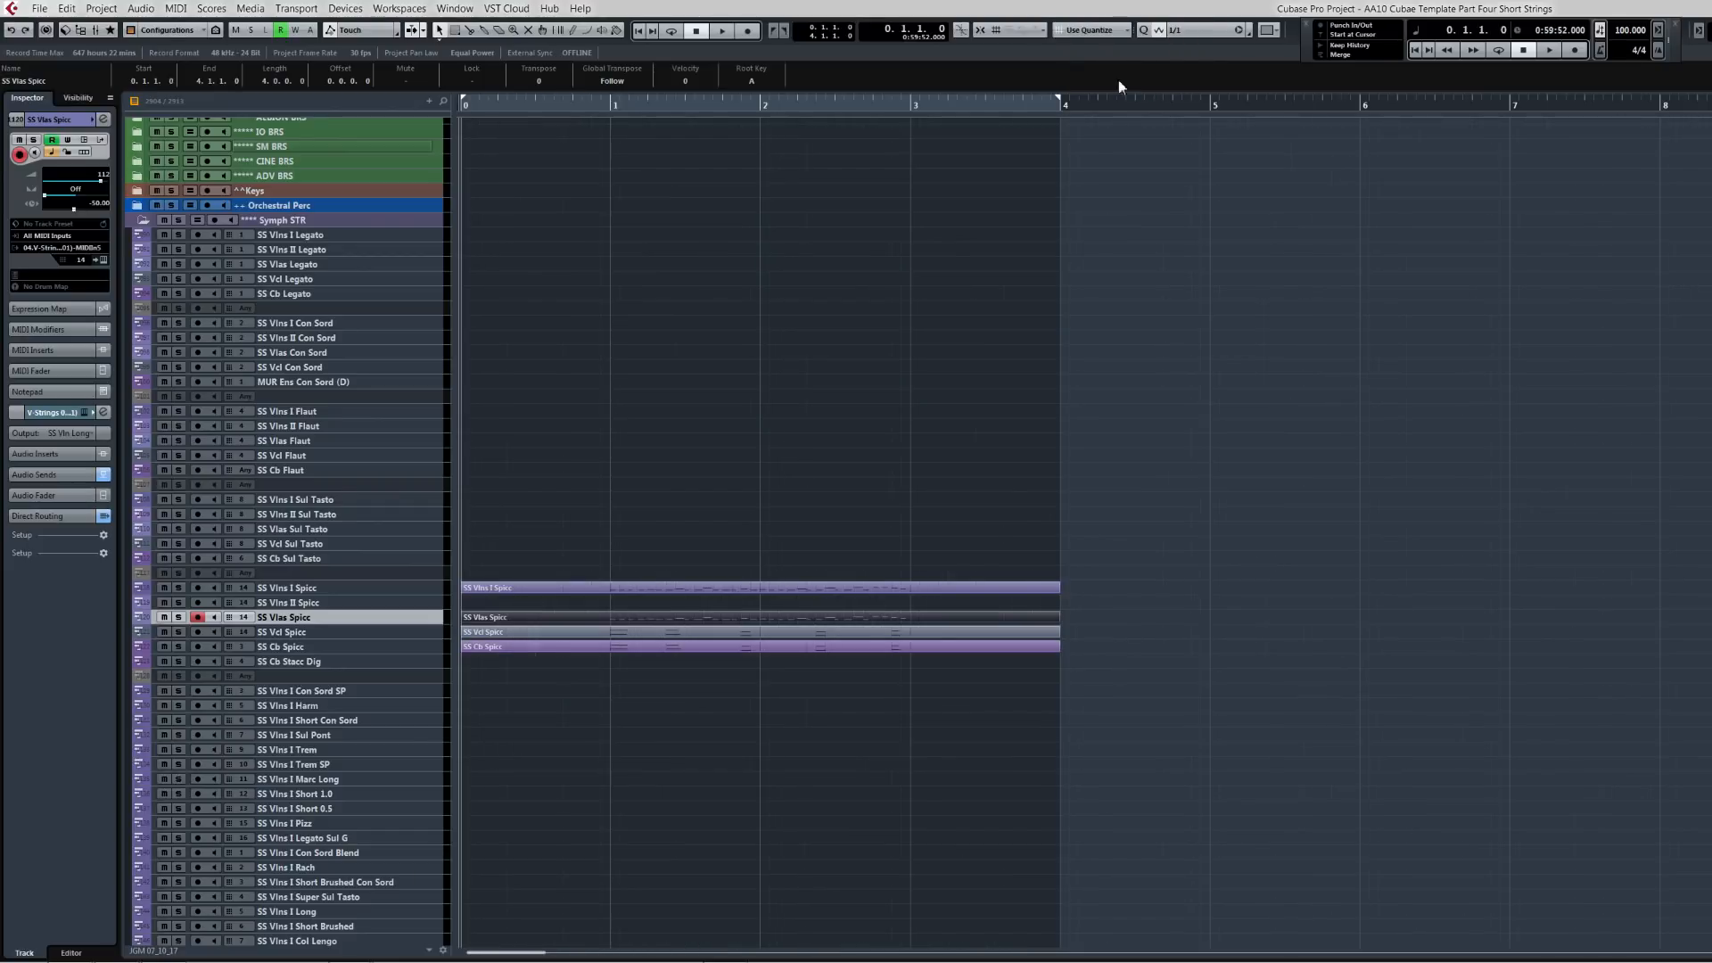
# Step: Turn on Return to Start Position on Stop and play the four string parts from the start
pyautogui.click(584, 568)
pyautogui.hotkey('shift', 'p')
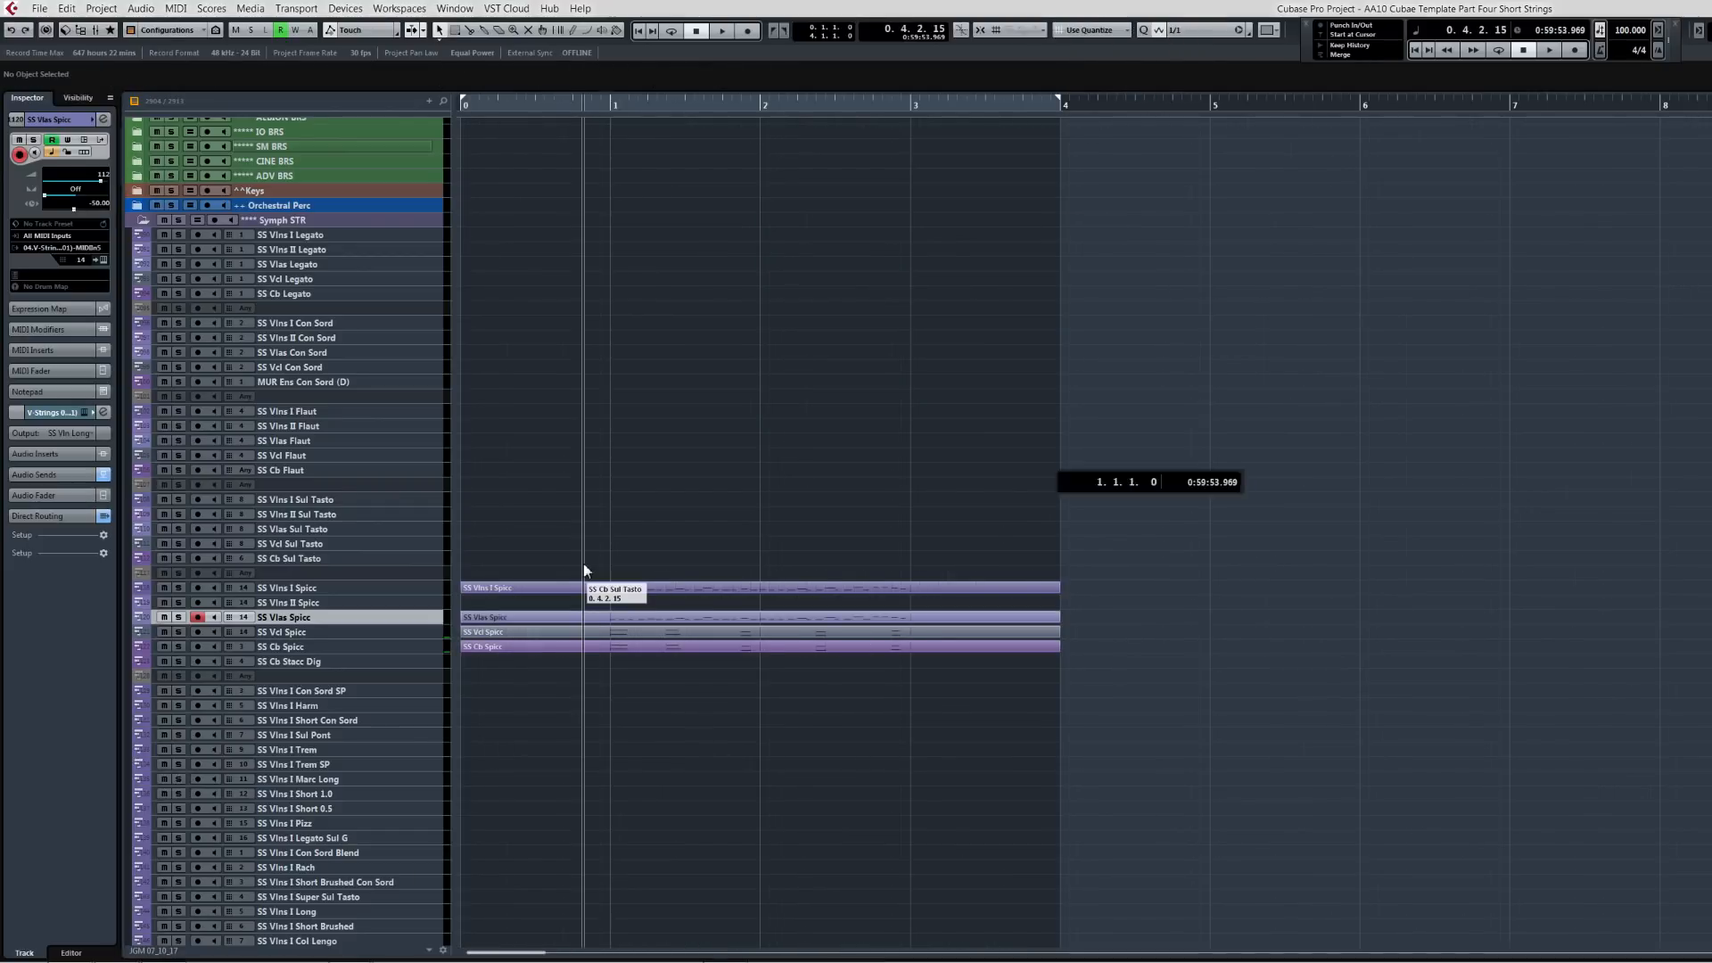
pyautogui.press('ctrl+KP_Add')
pyautogui.press('ctrl+KP_Add')
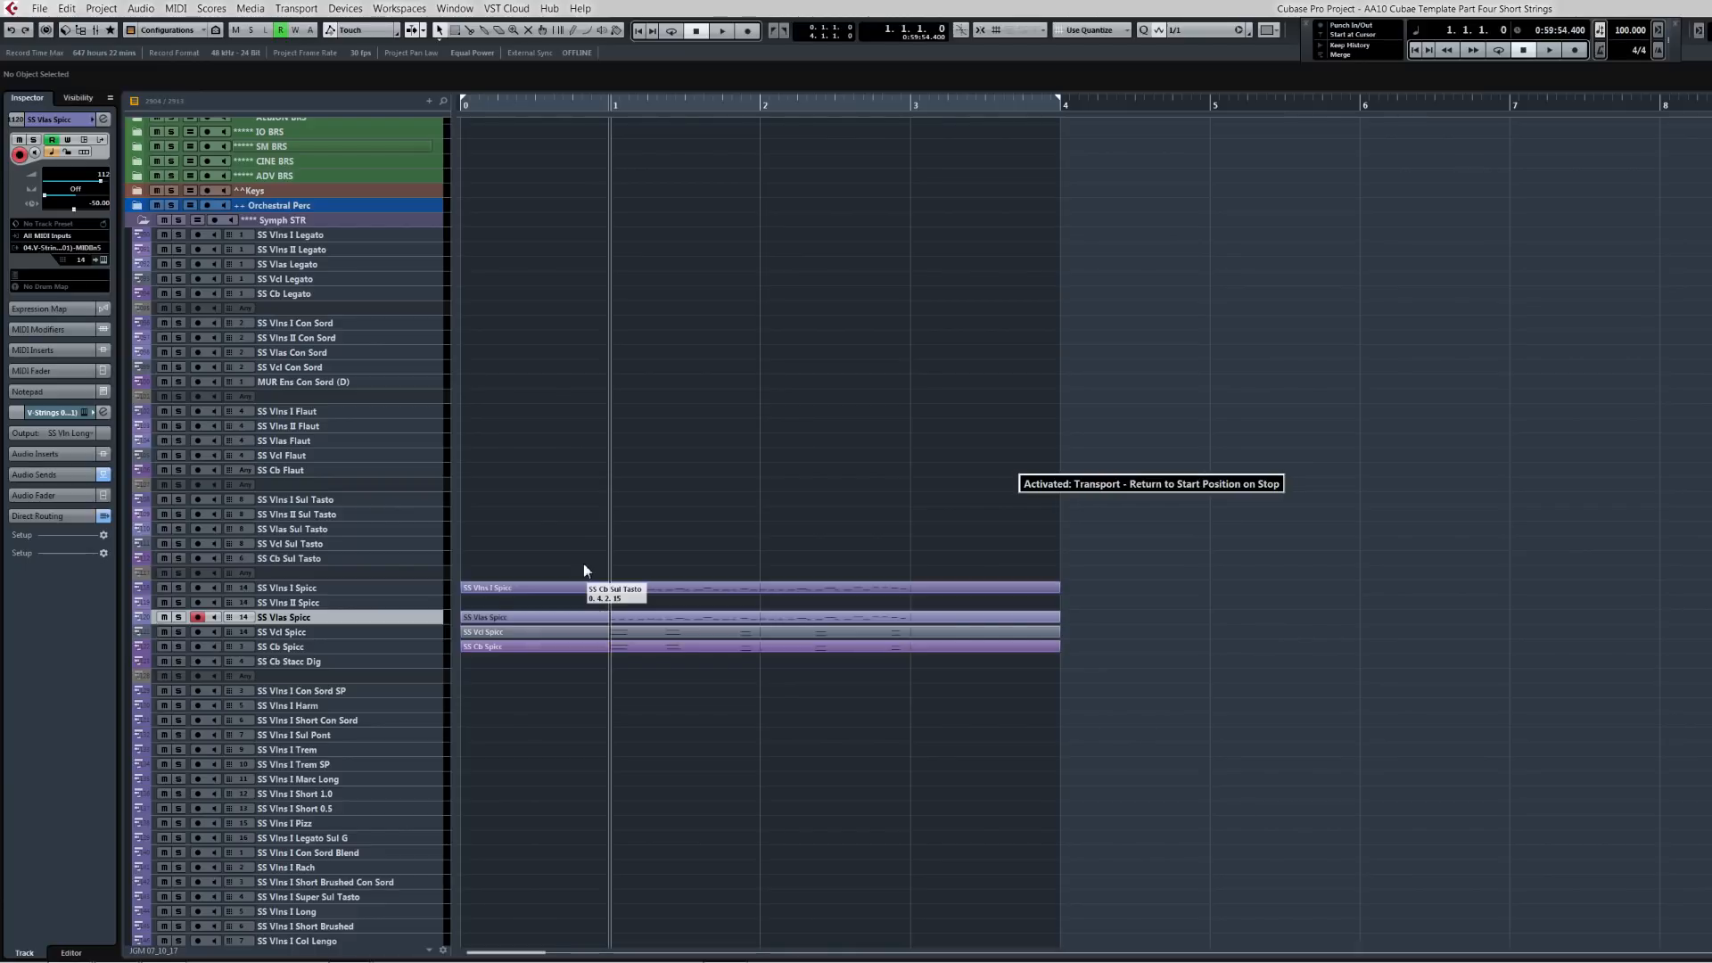
pyautogui.press('space')
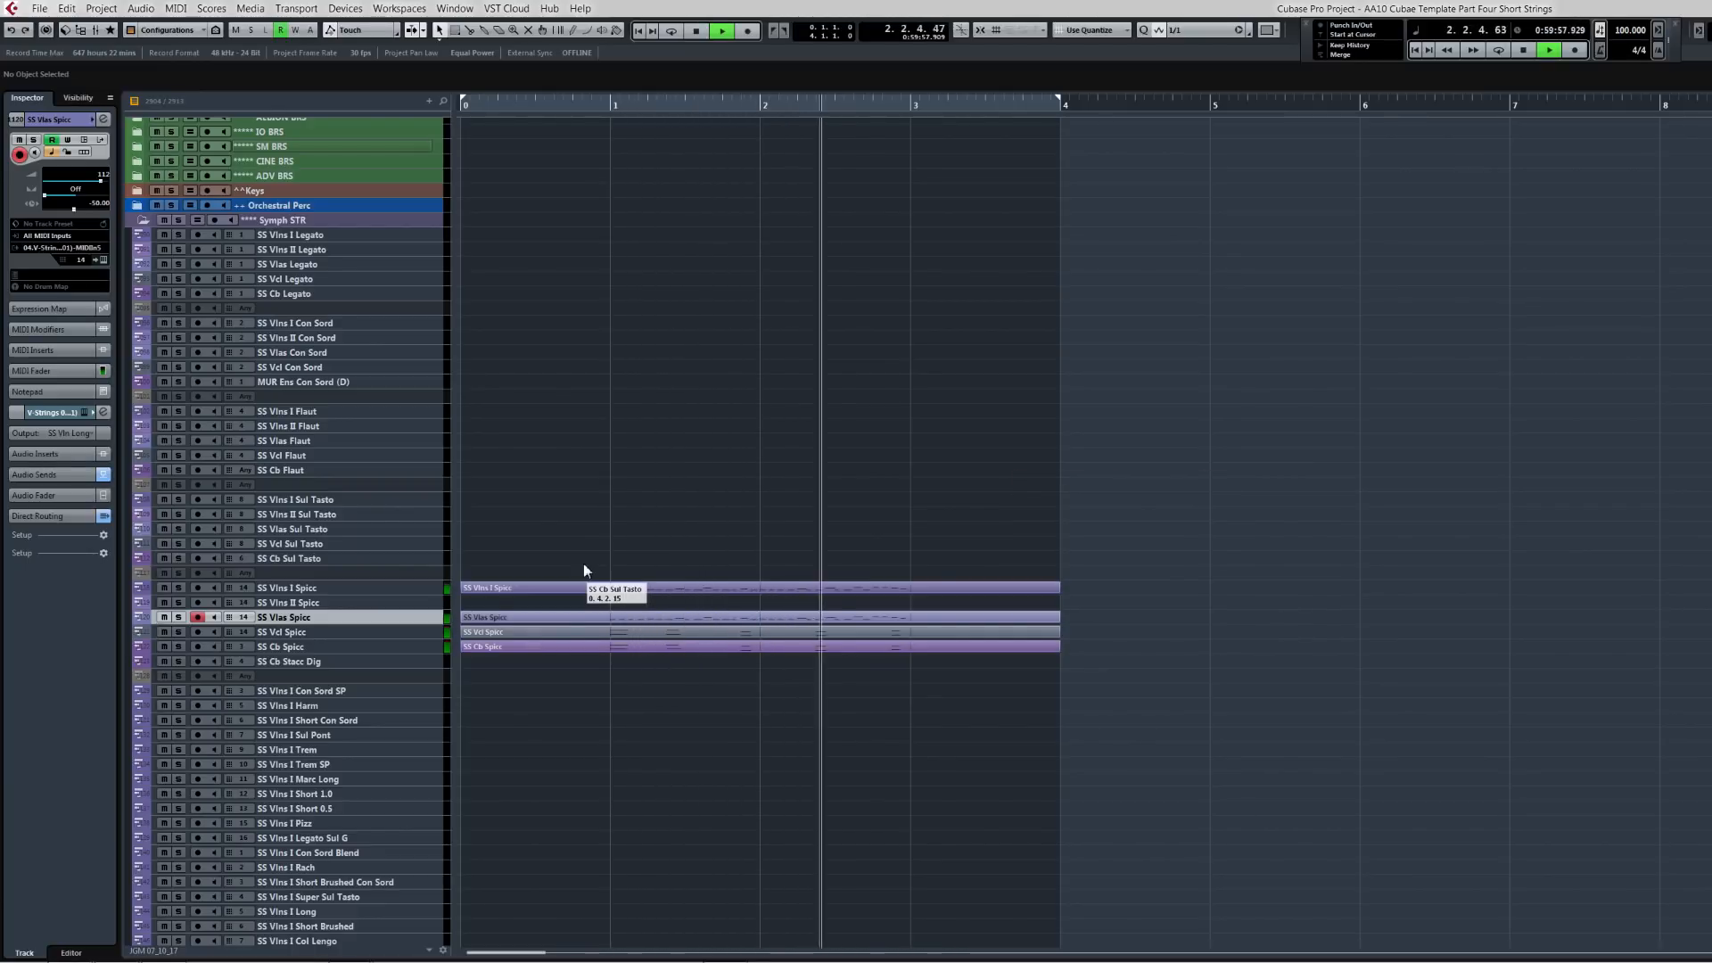
pyautogui.press('space')
# Step: Open the cello and double bass parts together in the Key Editor, play them back and close the editor
pyautogui.click(530, 646)
pyautogui.keyDown('shift'); pyautogui.click(543, 633); pyautogui.keyUp('shift')
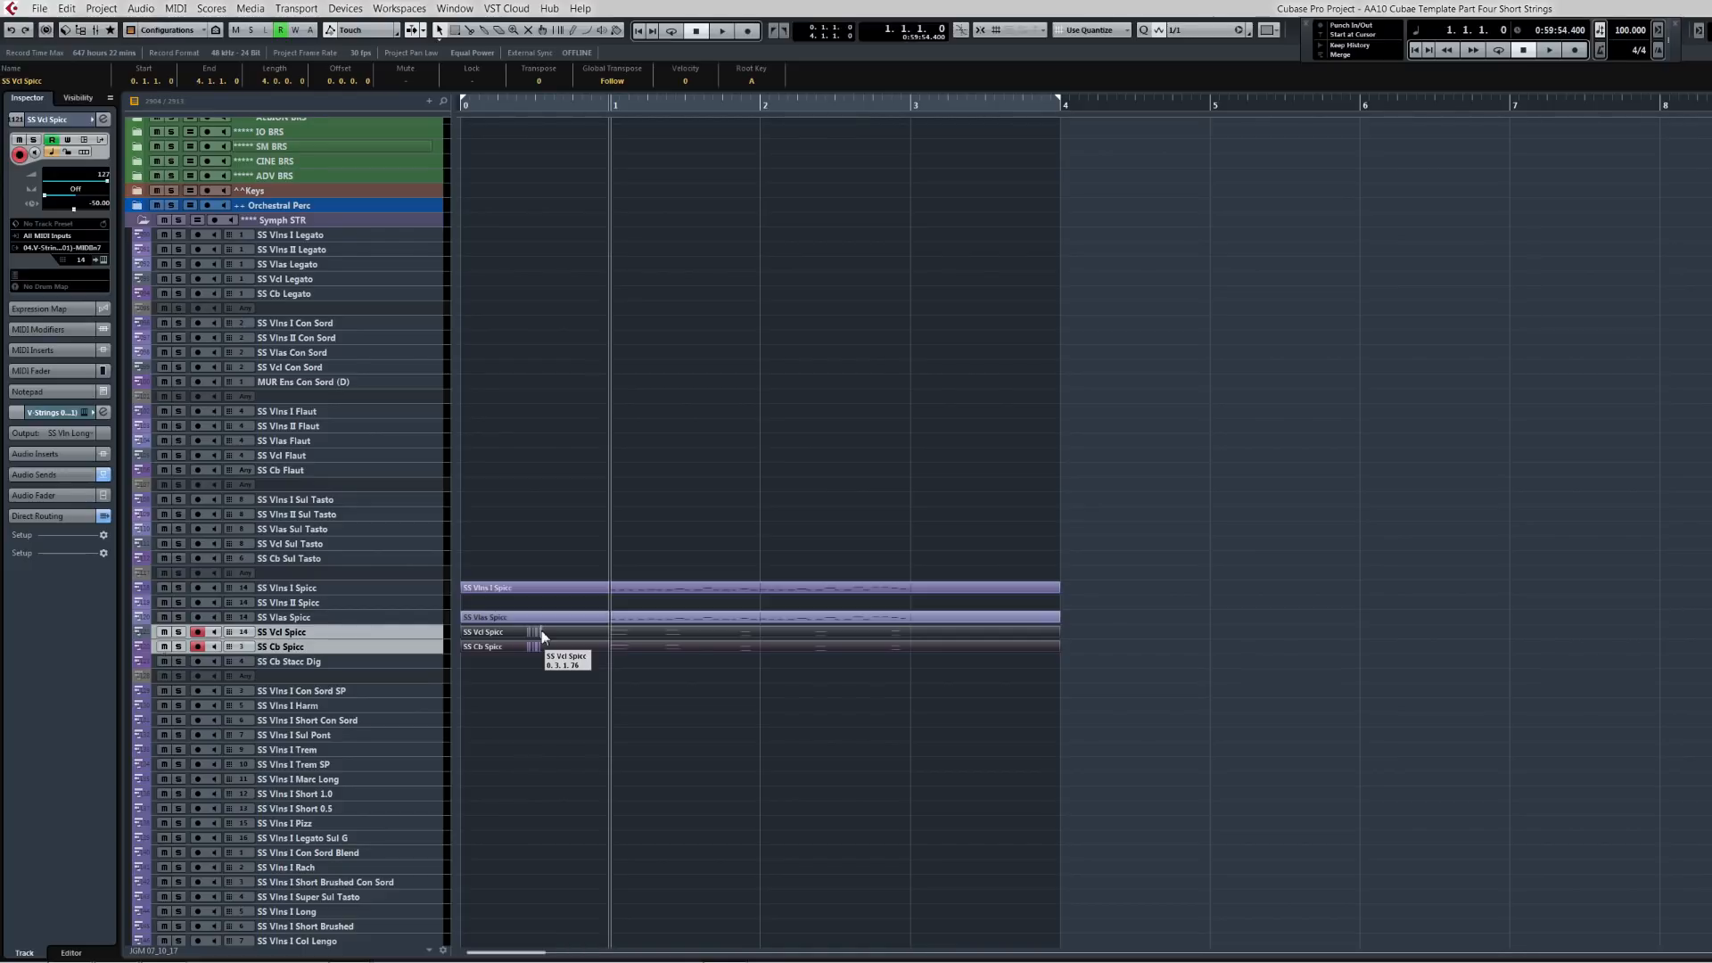
pyautogui.doubleClick(542, 633)
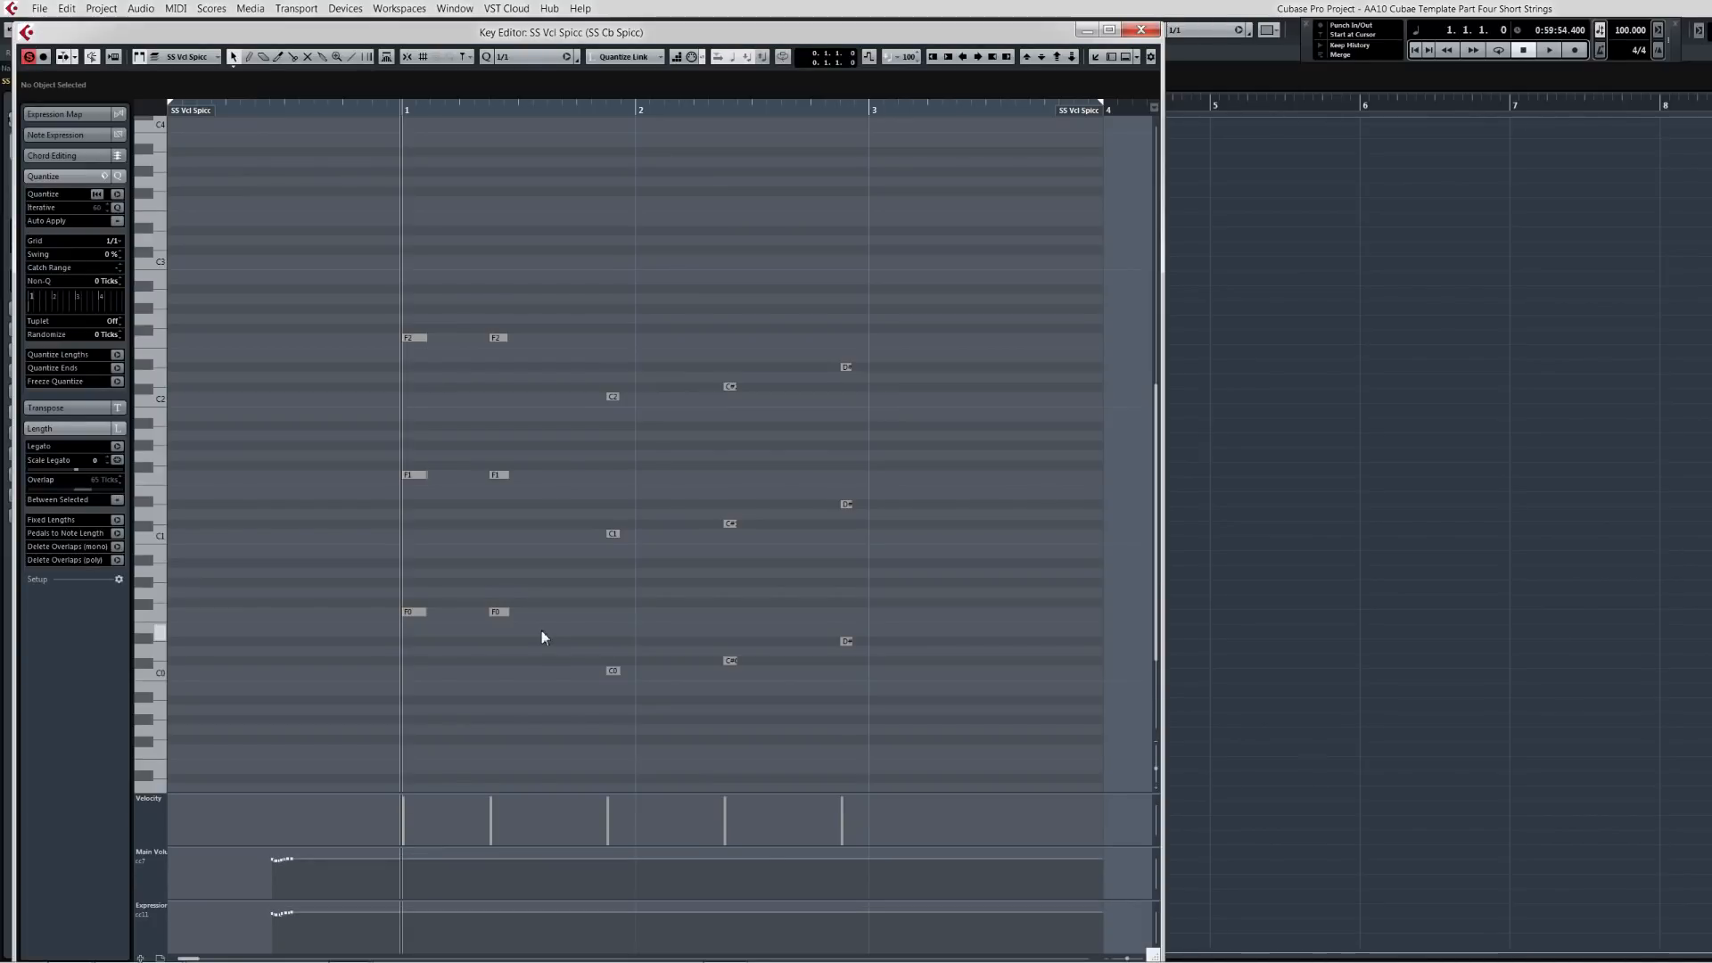
pyautogui.press('space')
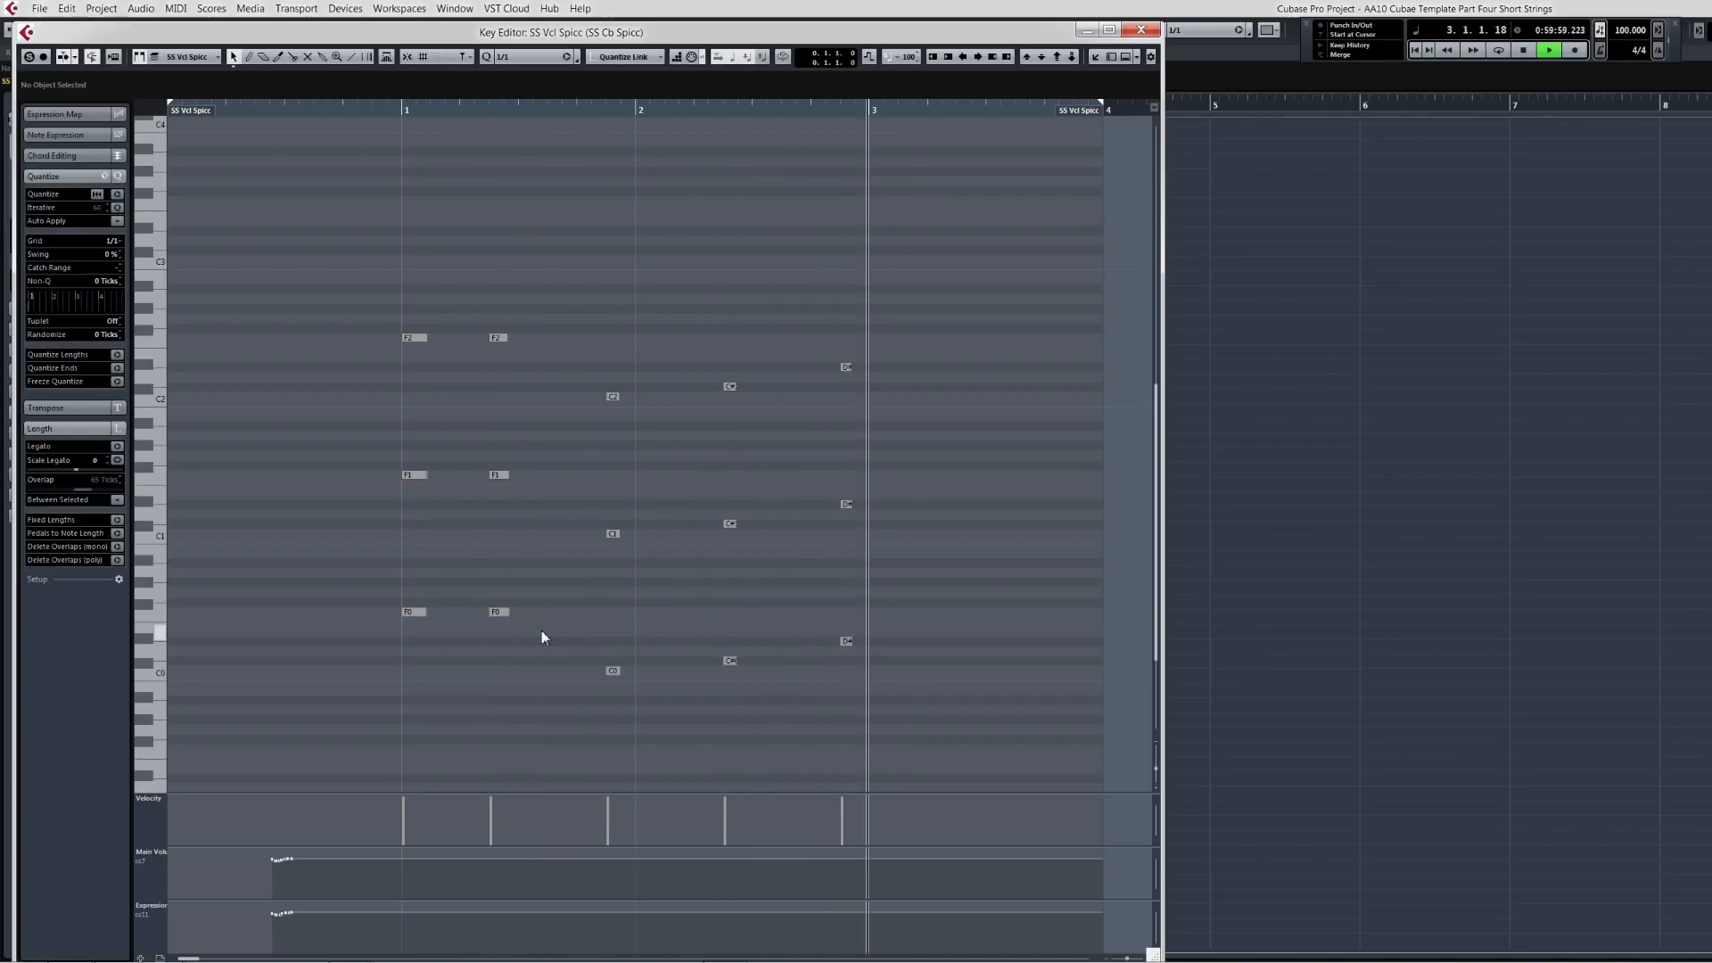
pyautogui.press('space')
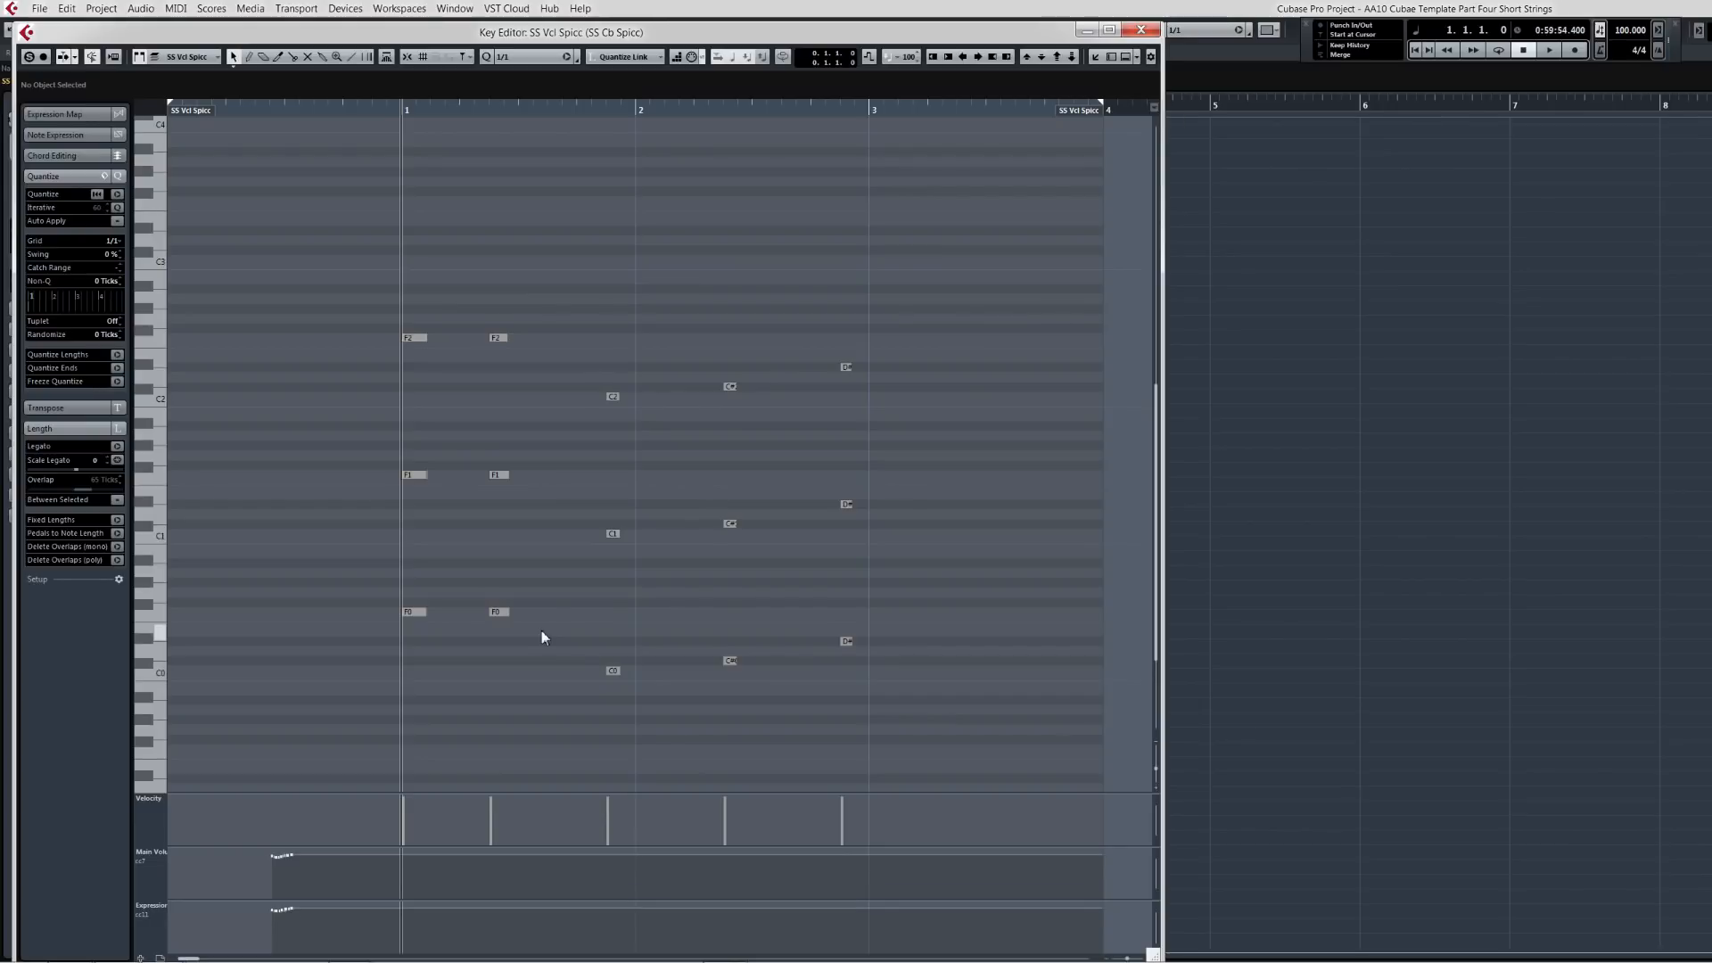
pyautogui.press('space')
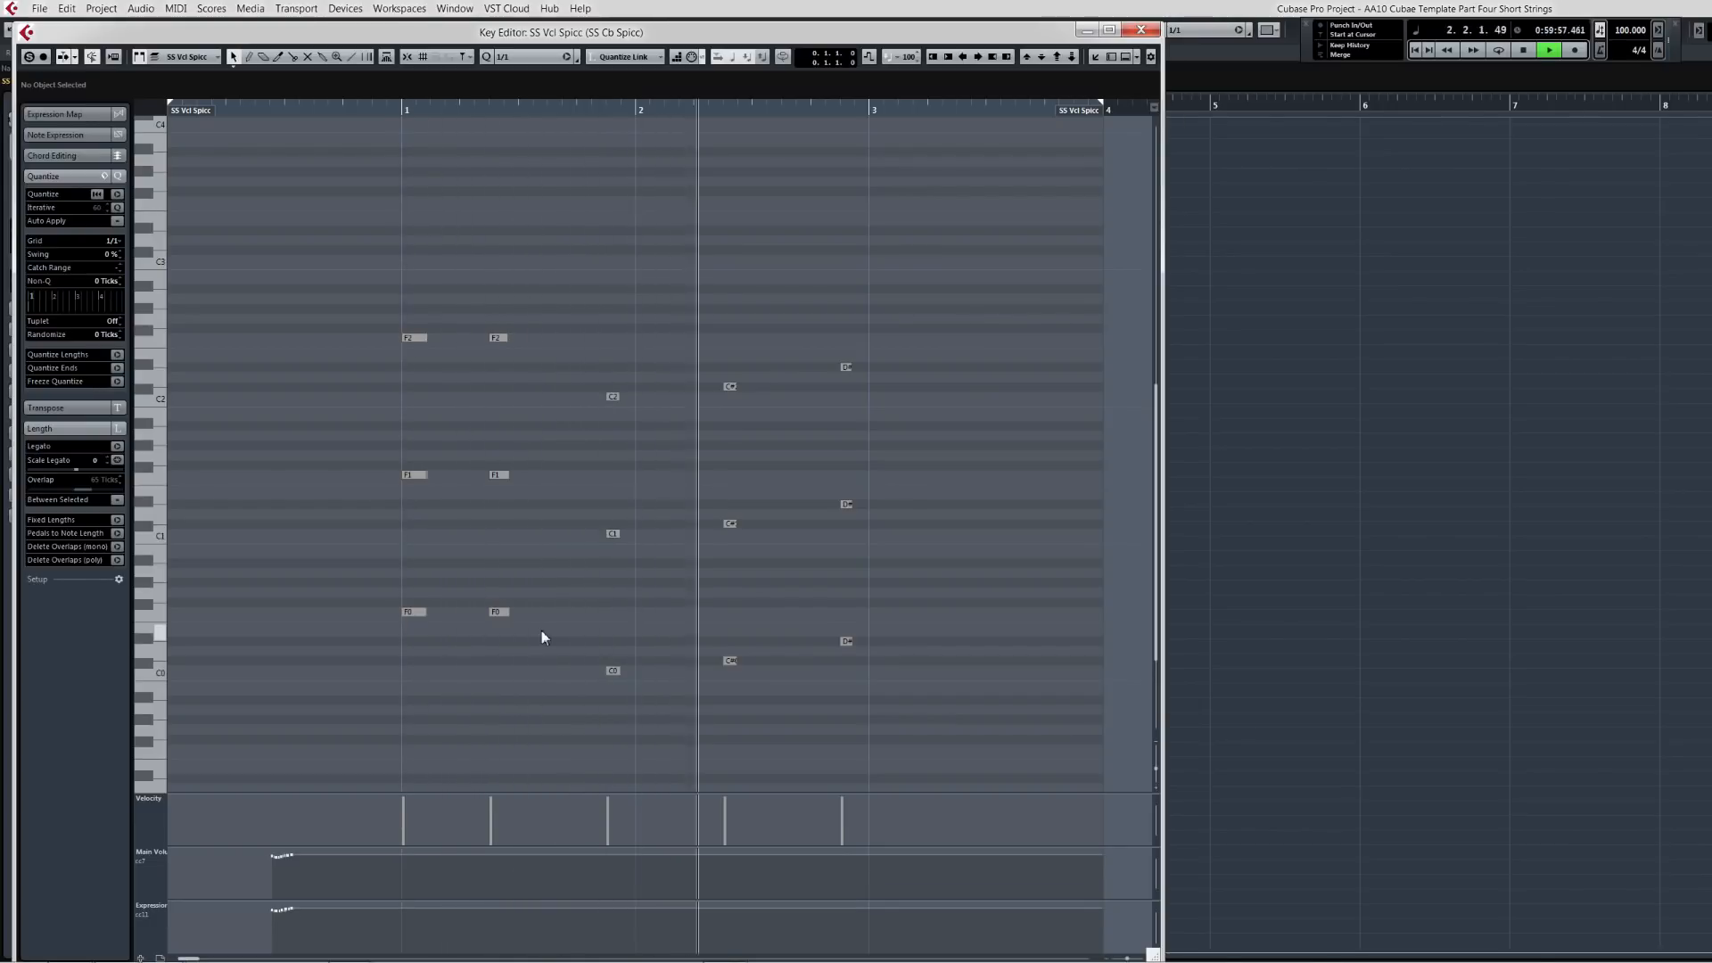
pyautogui.press('space')
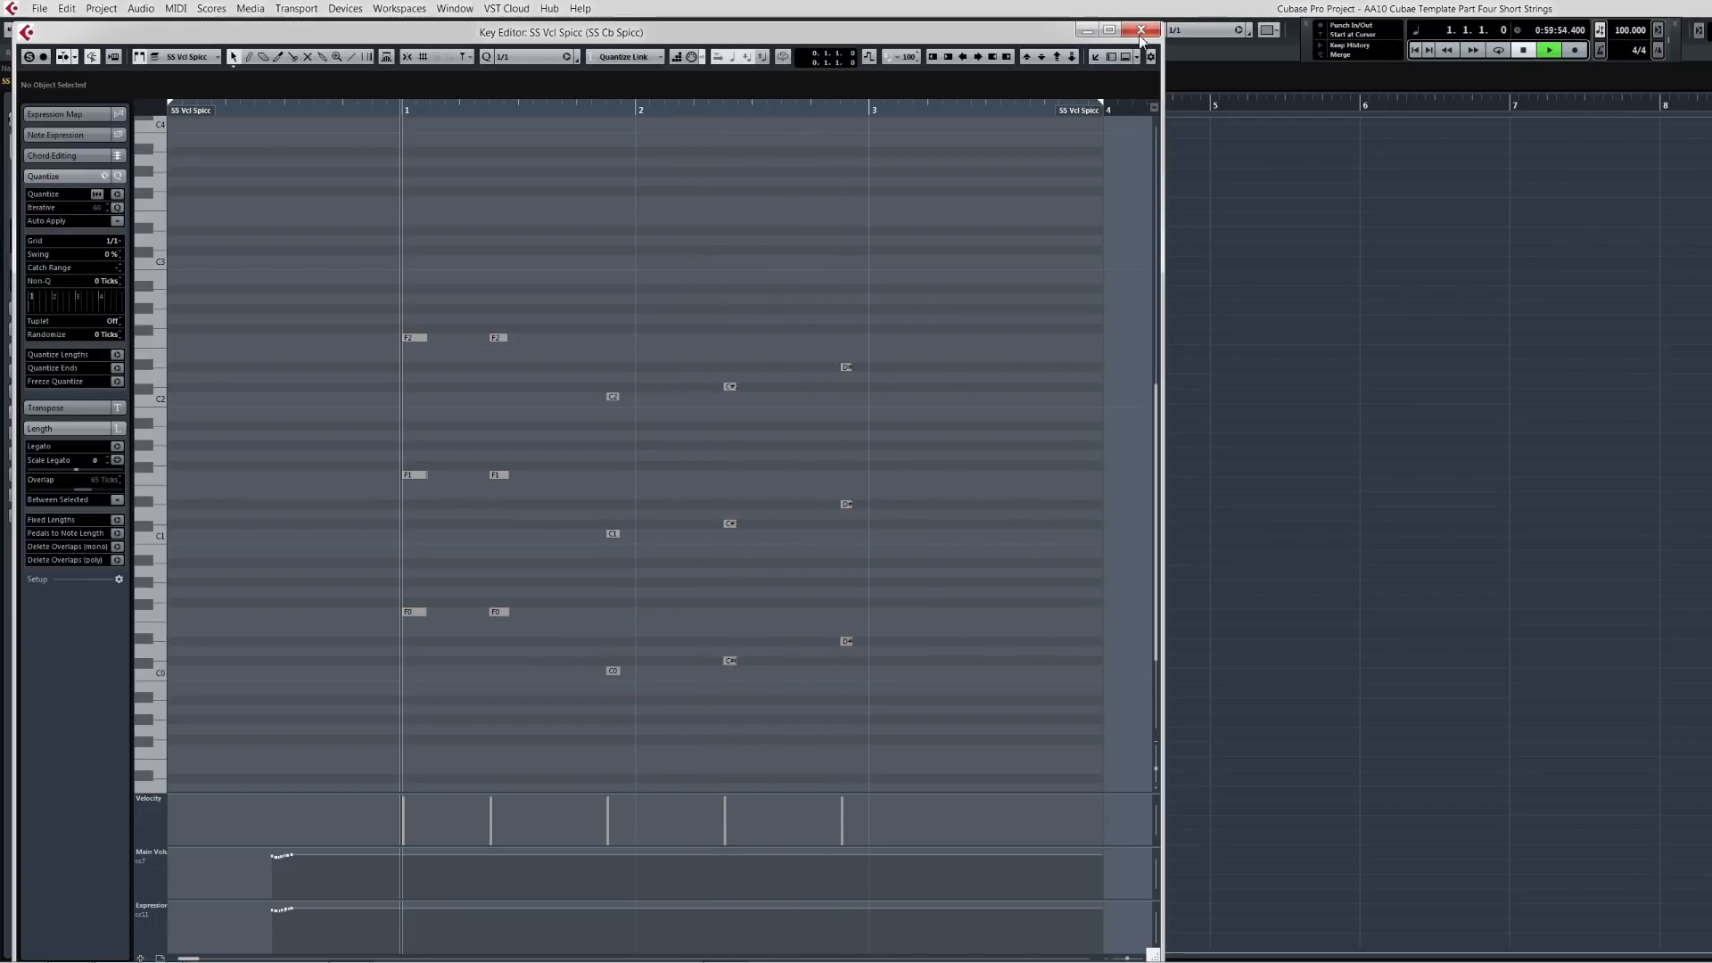
pyautogui.press('Escape')
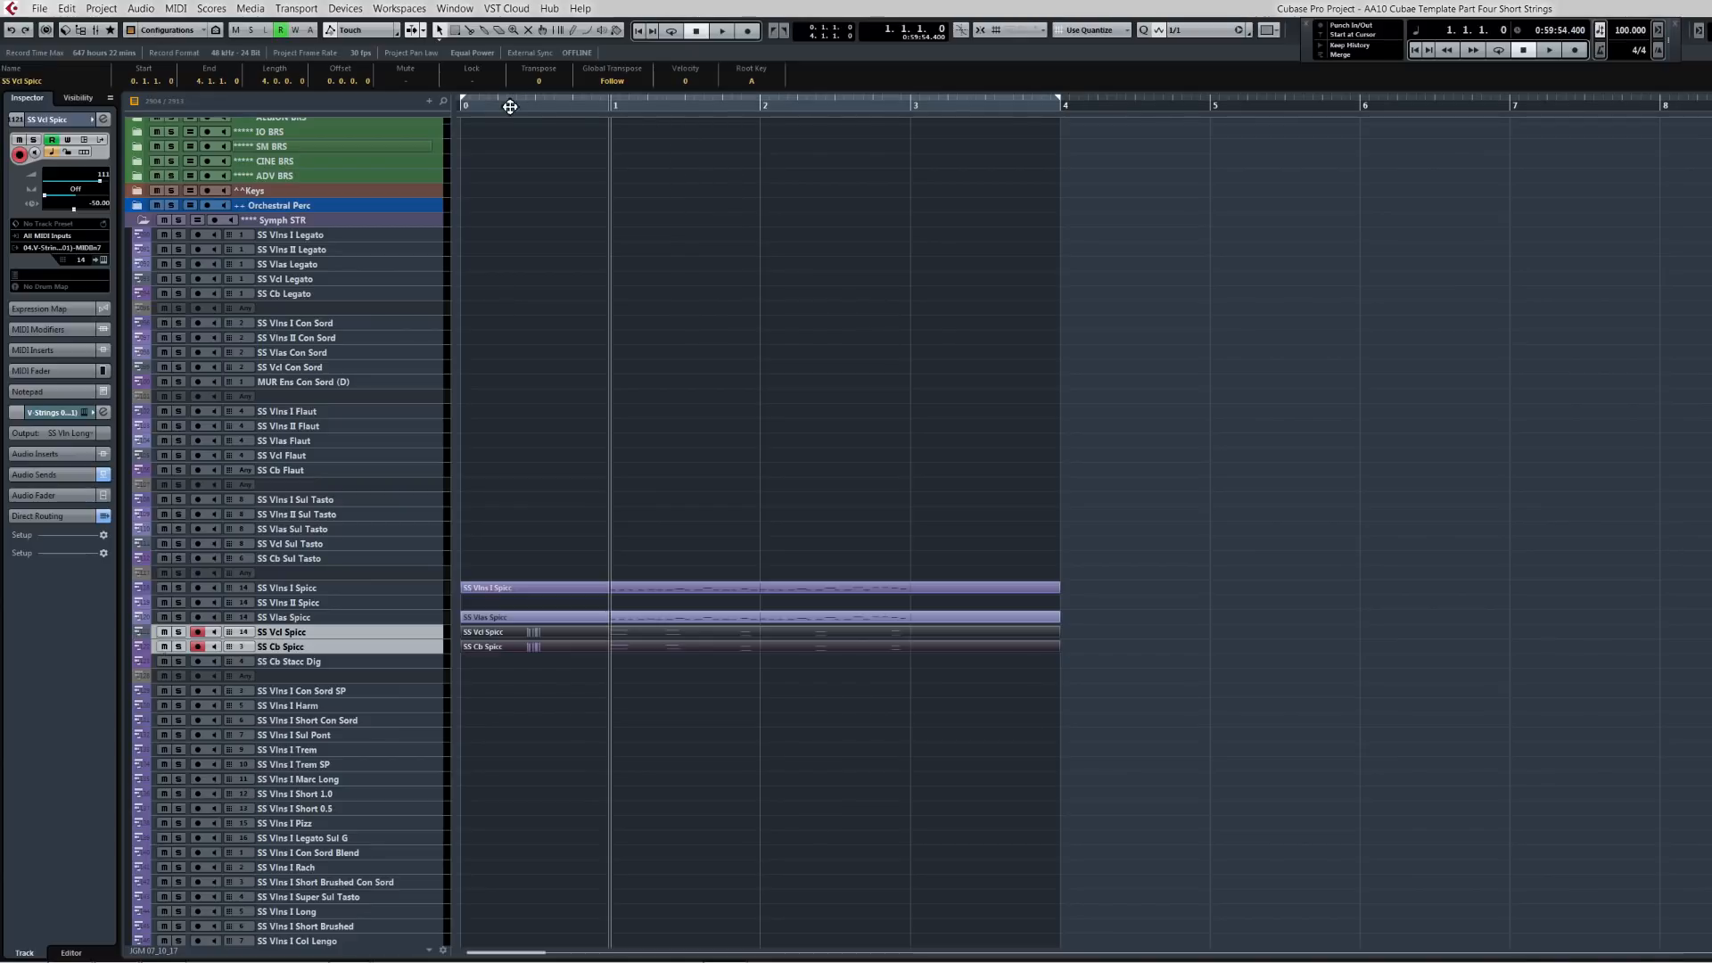
# Step: Activate cycle playback with the left locator at bar 1 and play the string section
pyautogui.moveTo(465, 105); pyautogui.dragTo(617, 112)
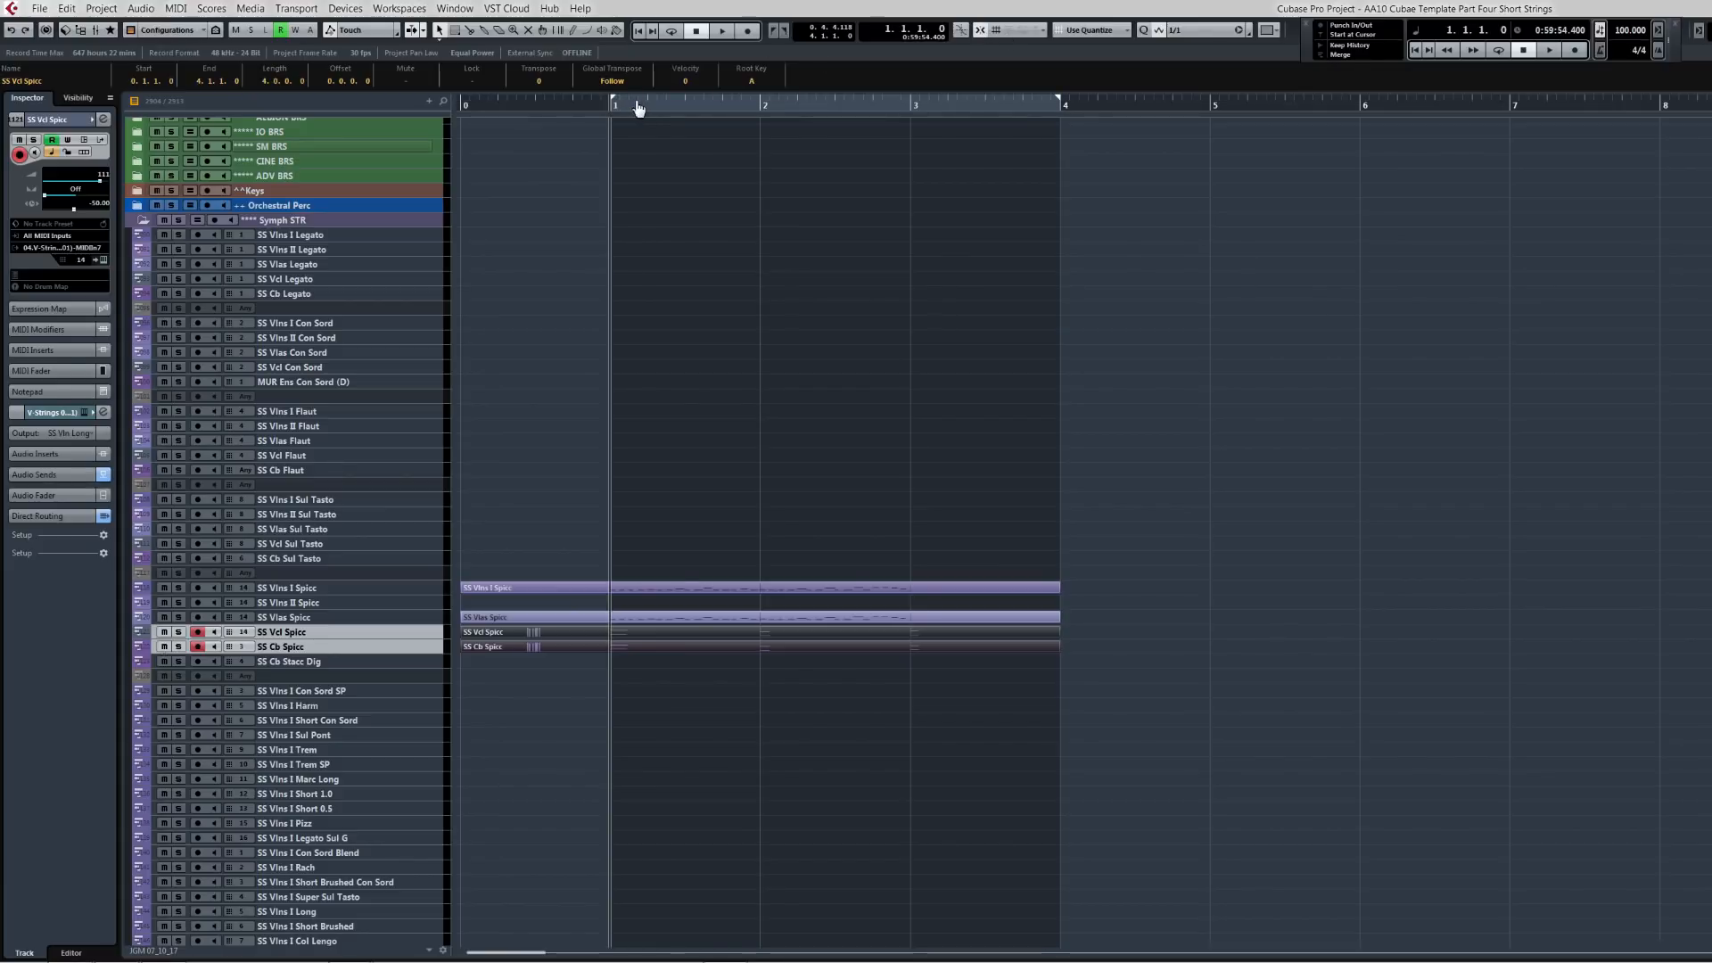
pyautogui.hotkey('shift', 'g')
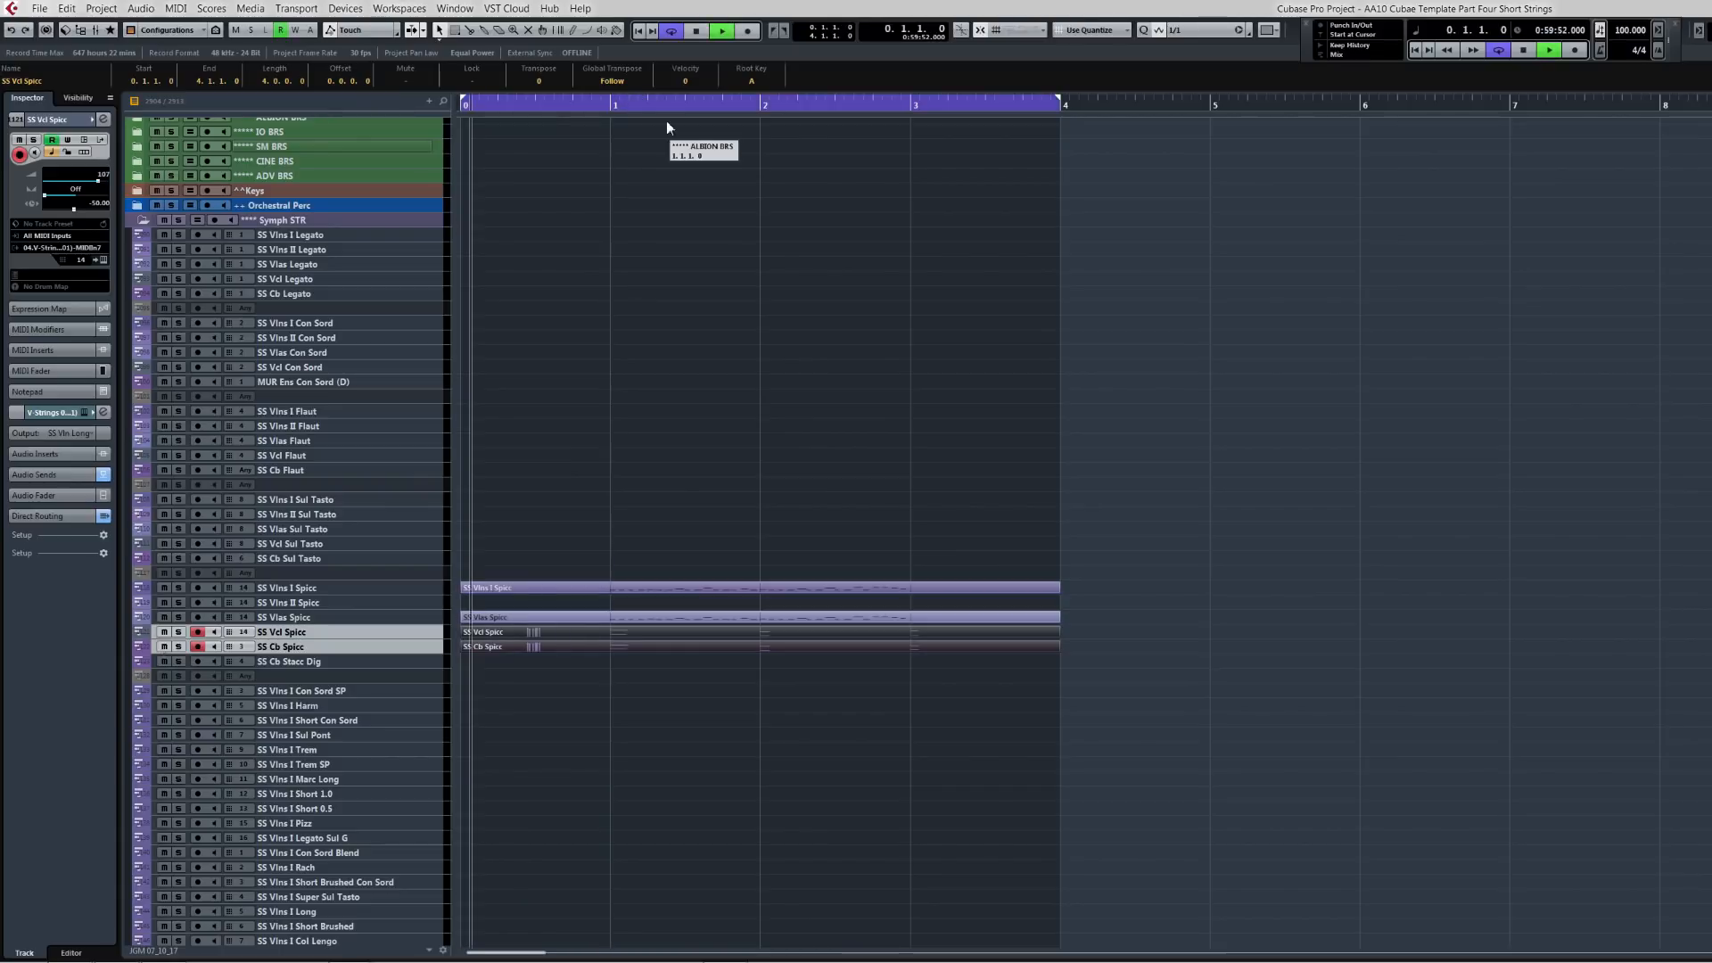
pyautogui.moveTo(471, 105); pyautogui.dragTo(602, 104)
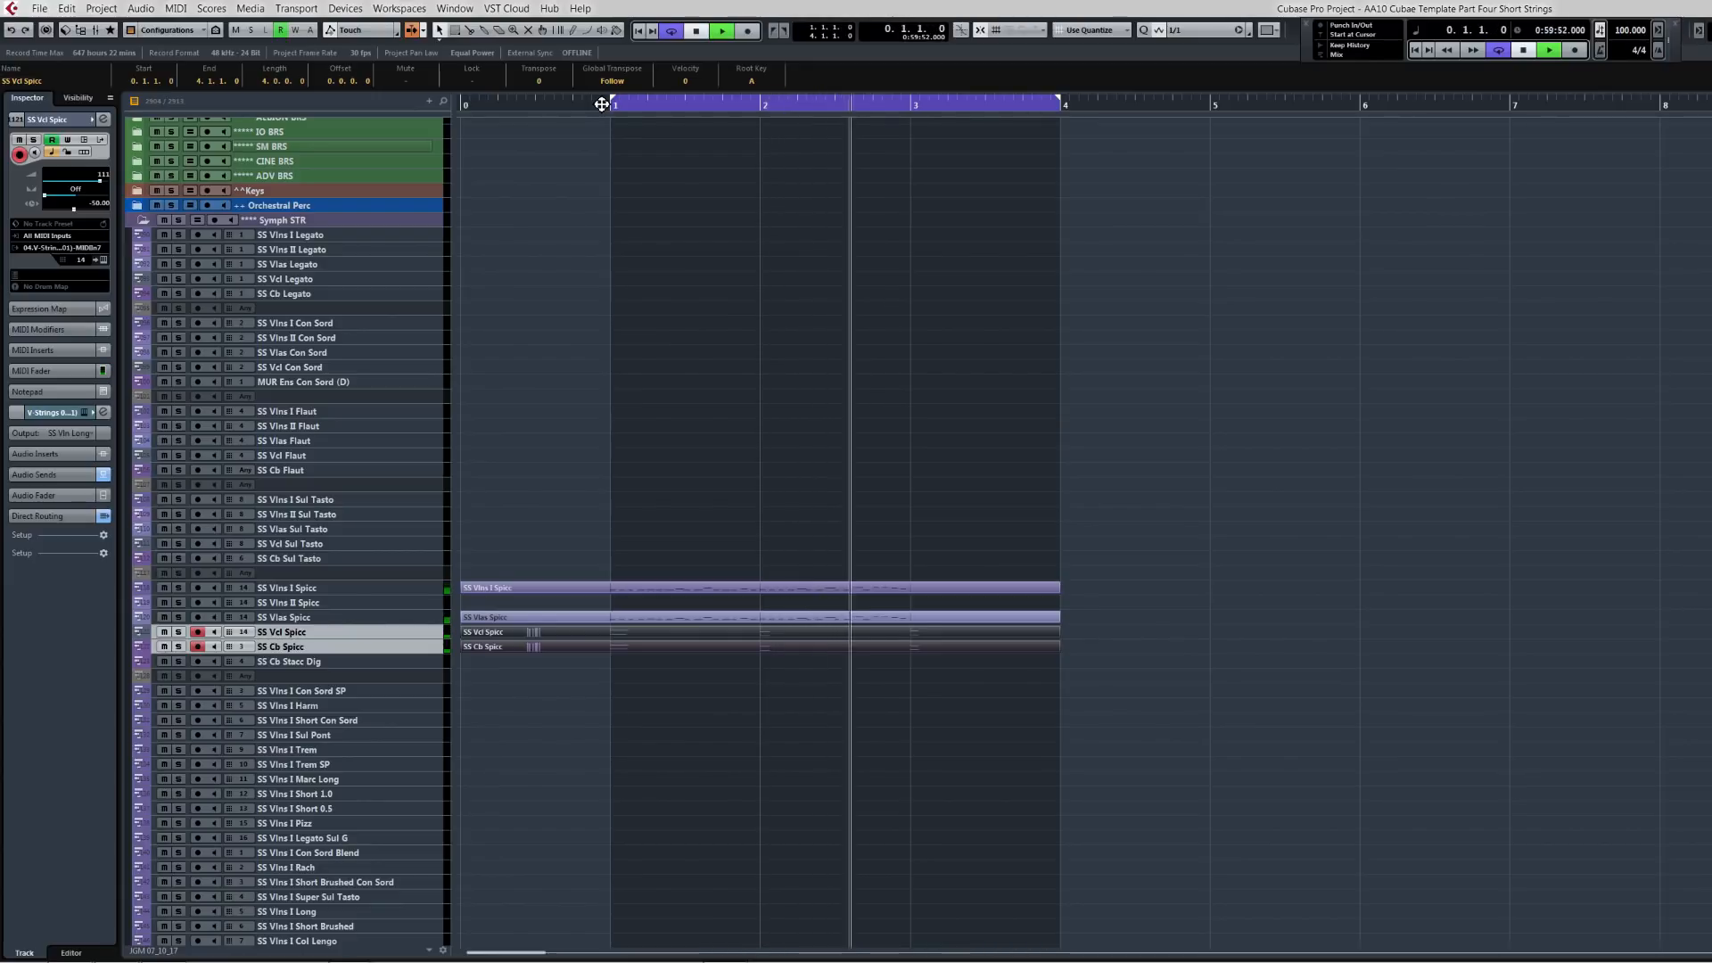
pyautogui.press('space')
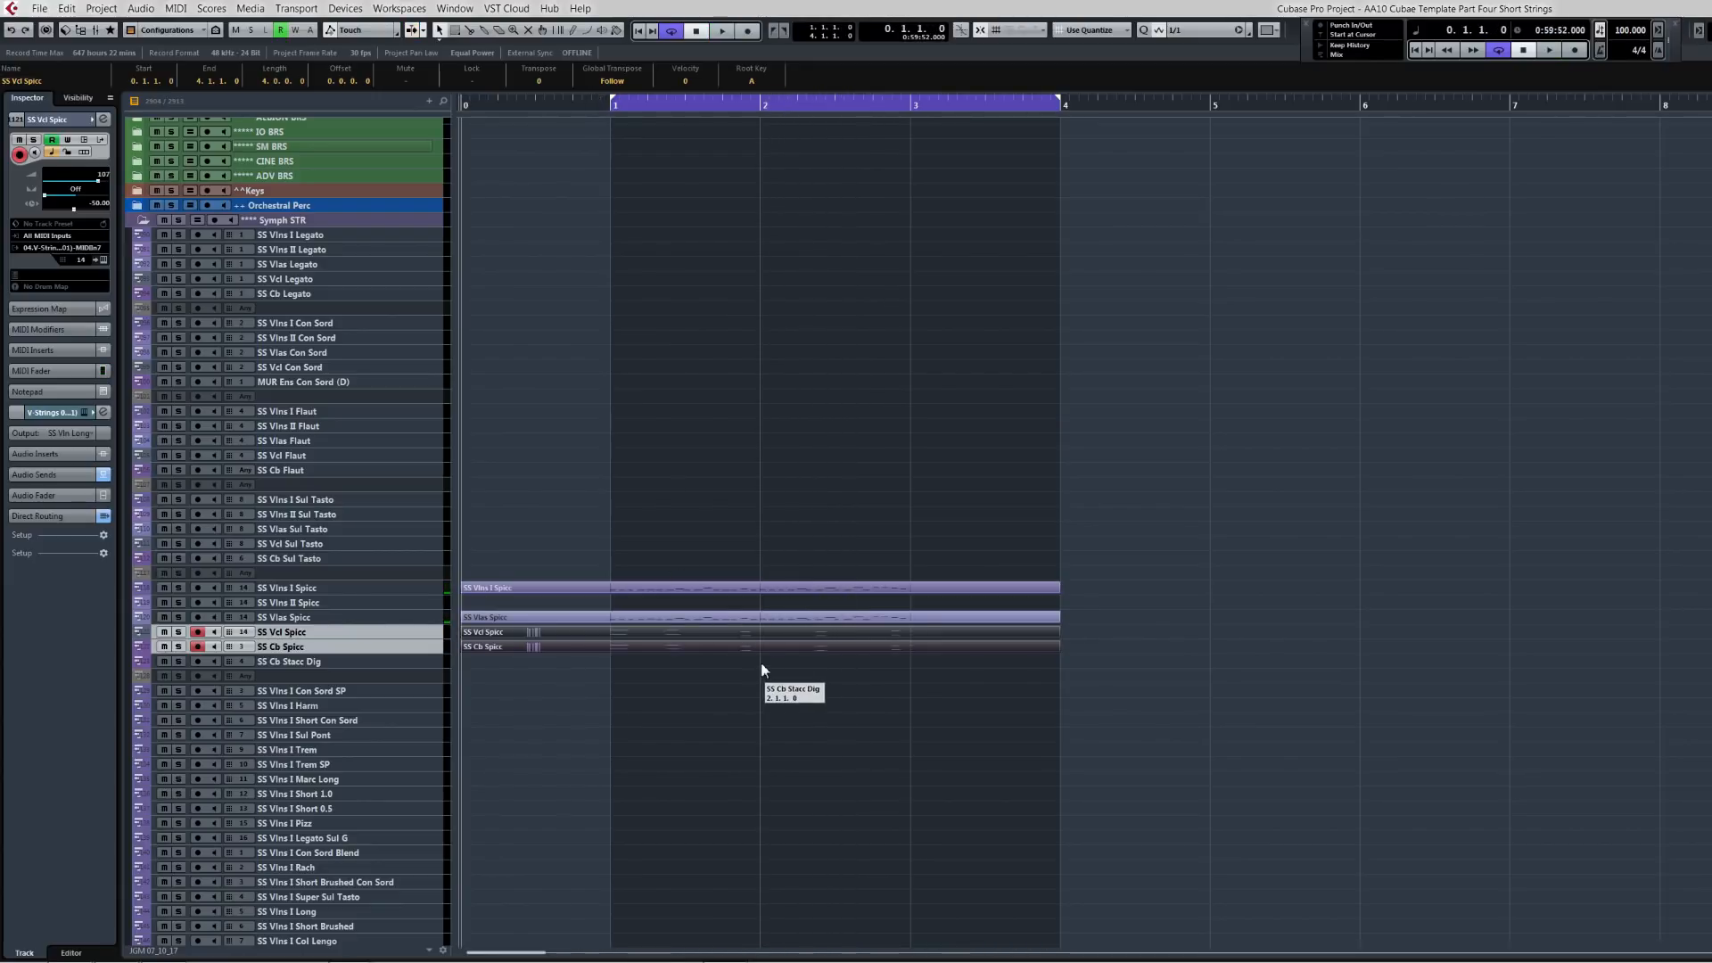
pyautogui.press('space')
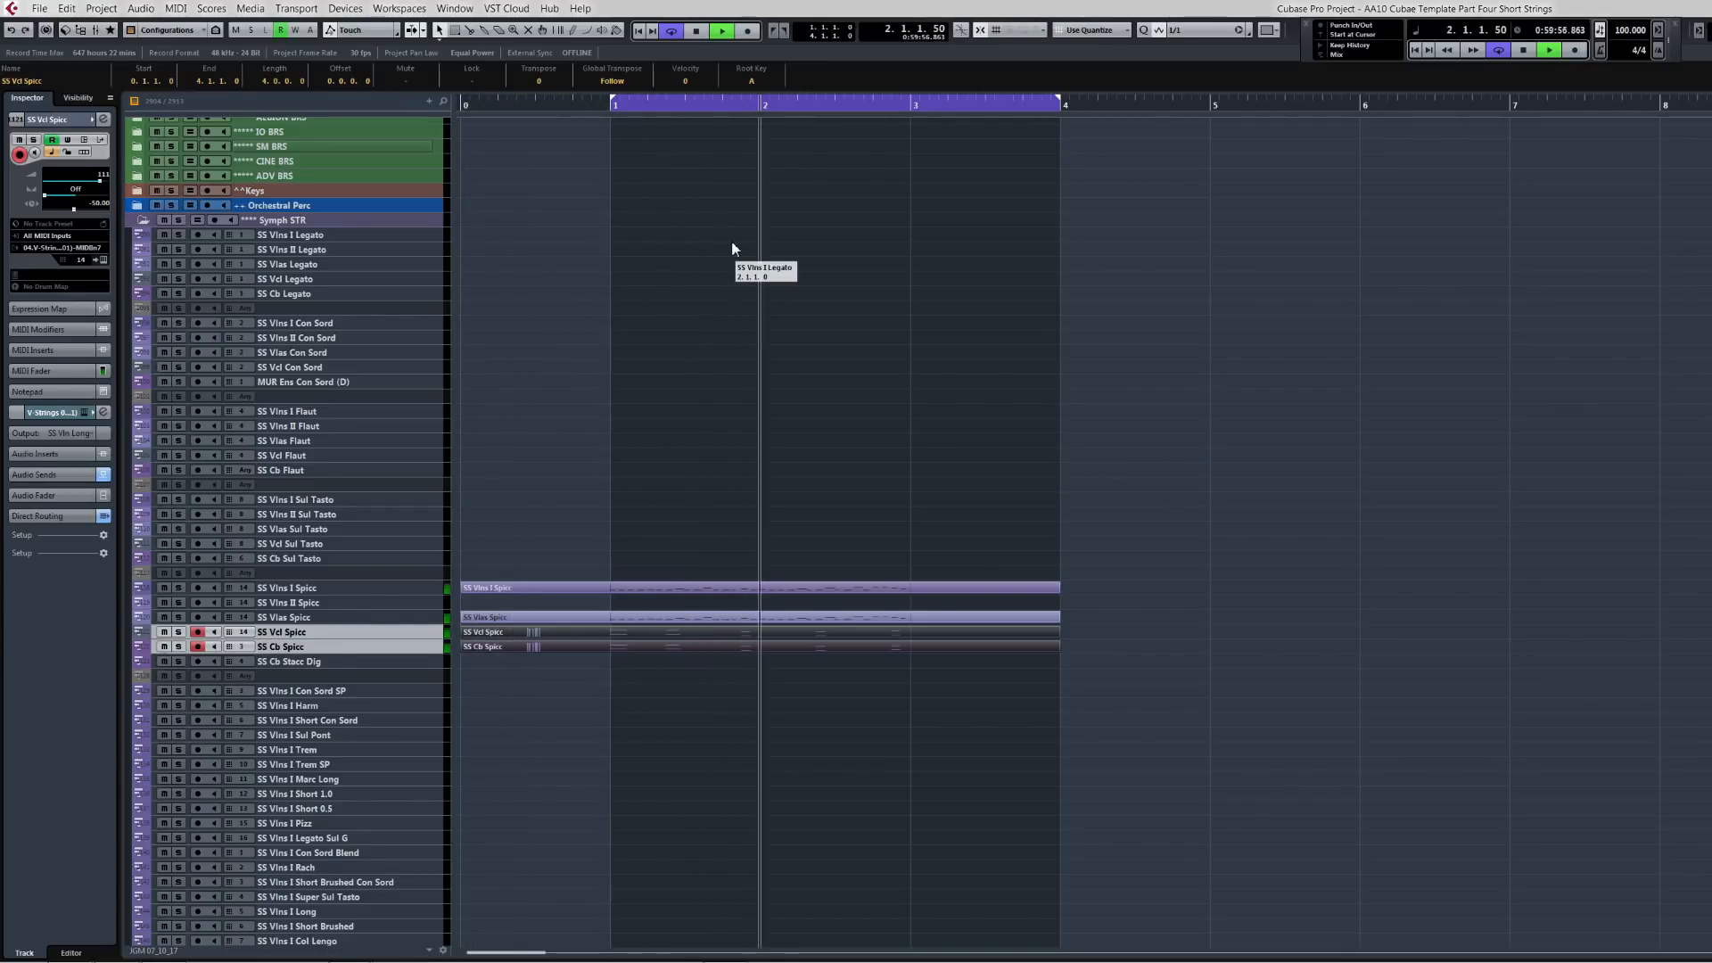
# Step: Move the right locator to bar 3 and cut the string parts off at that bar
pyautogui.moveTo(1061, 103); pyautogui.dragTo(922, 103)
pyautogui.press('space')
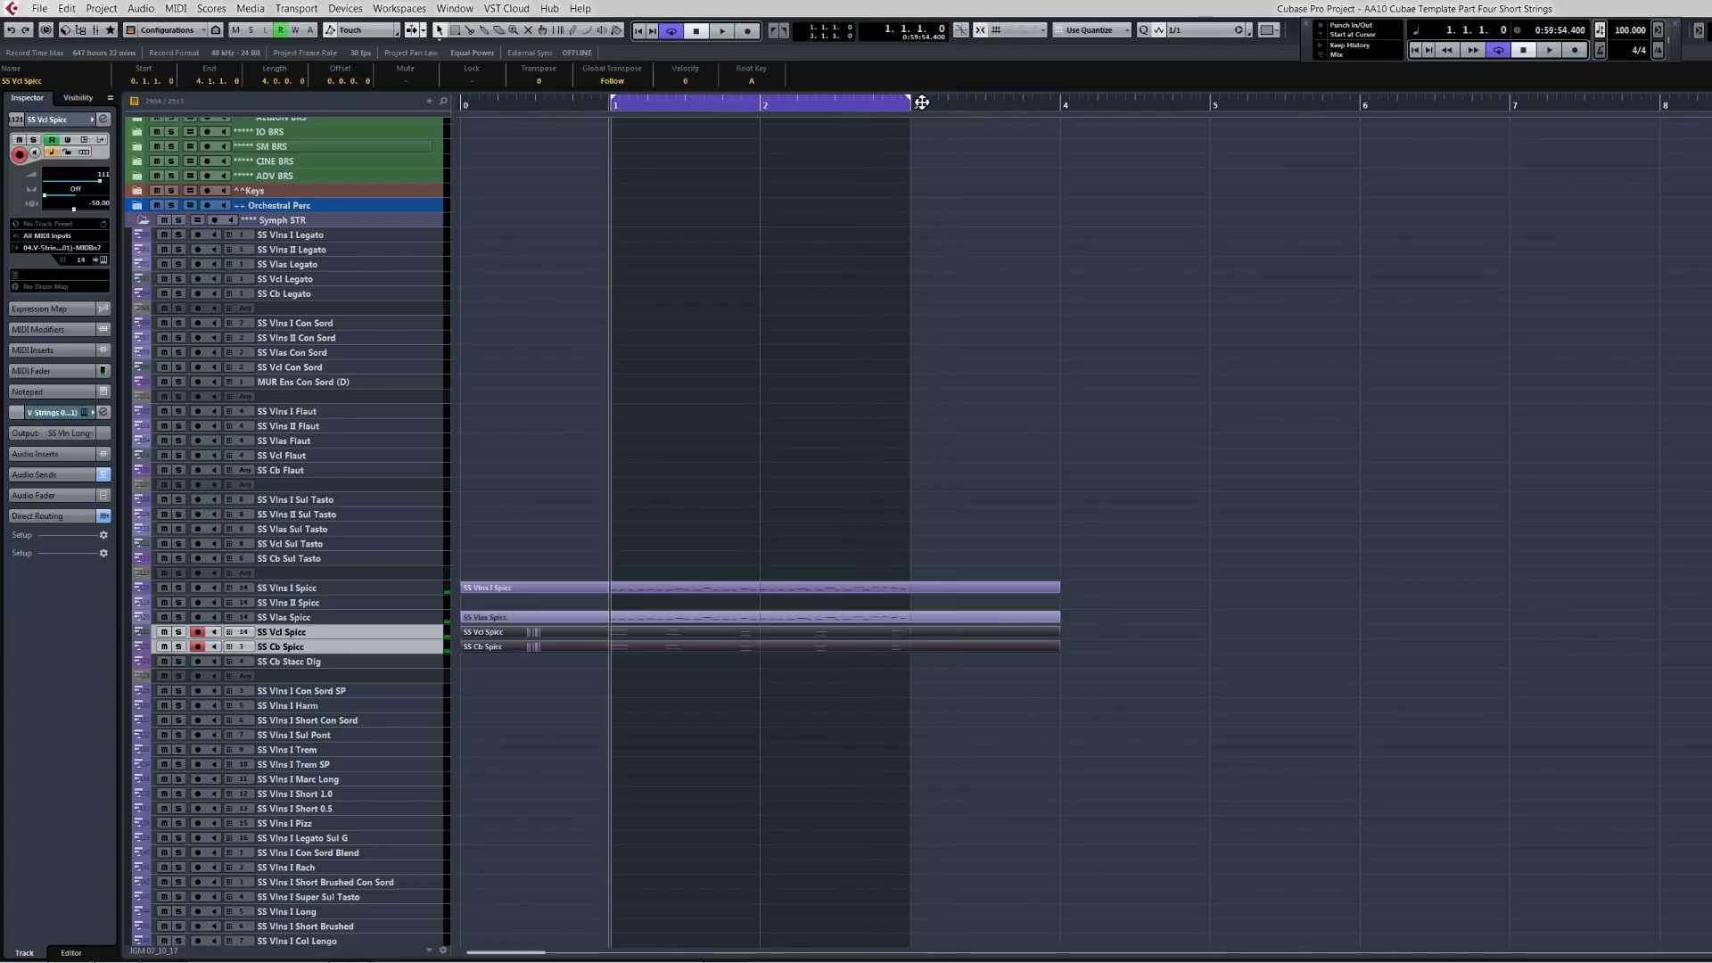
pyautogui.press('space')
pyautogui.moveTo(957, 534)
pyautogui.mouseDown()
pyautogui.moveTo(986, 692)
pyautogui.moveTo(916, 660)
pyautogui.mouseUp()
pyautogui.click(997, 589)
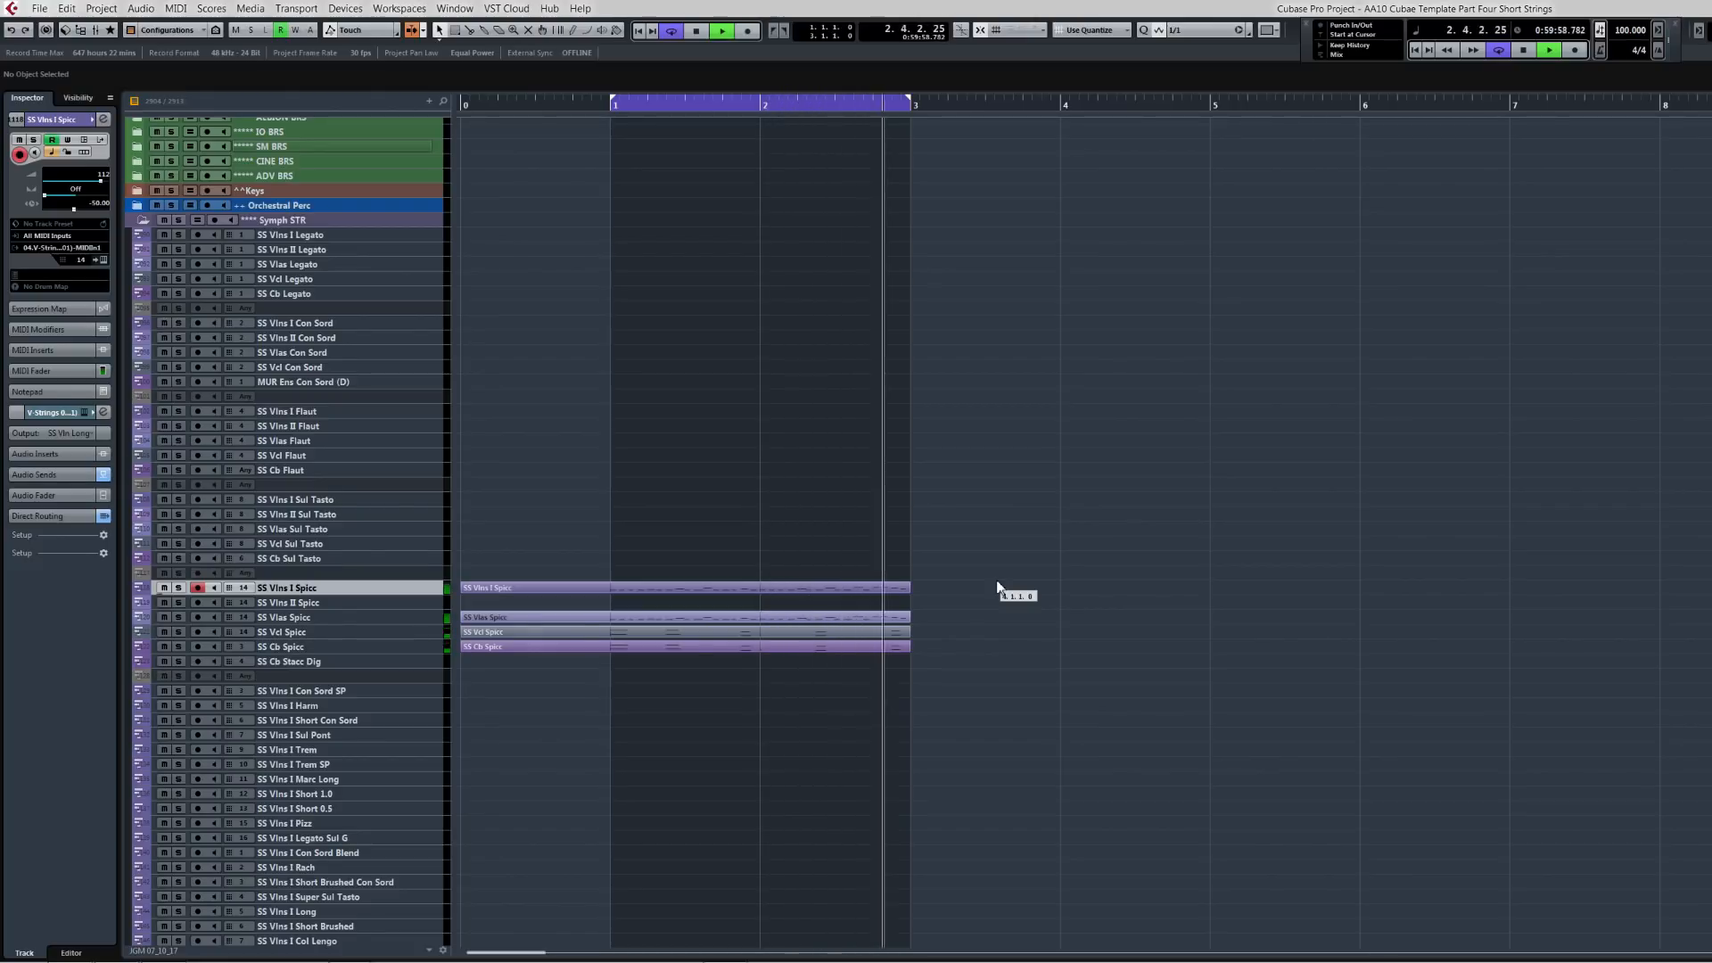
# Step: Stop playback and look through the SS Vlns I short articulation tracks
pyautogui.press('space')
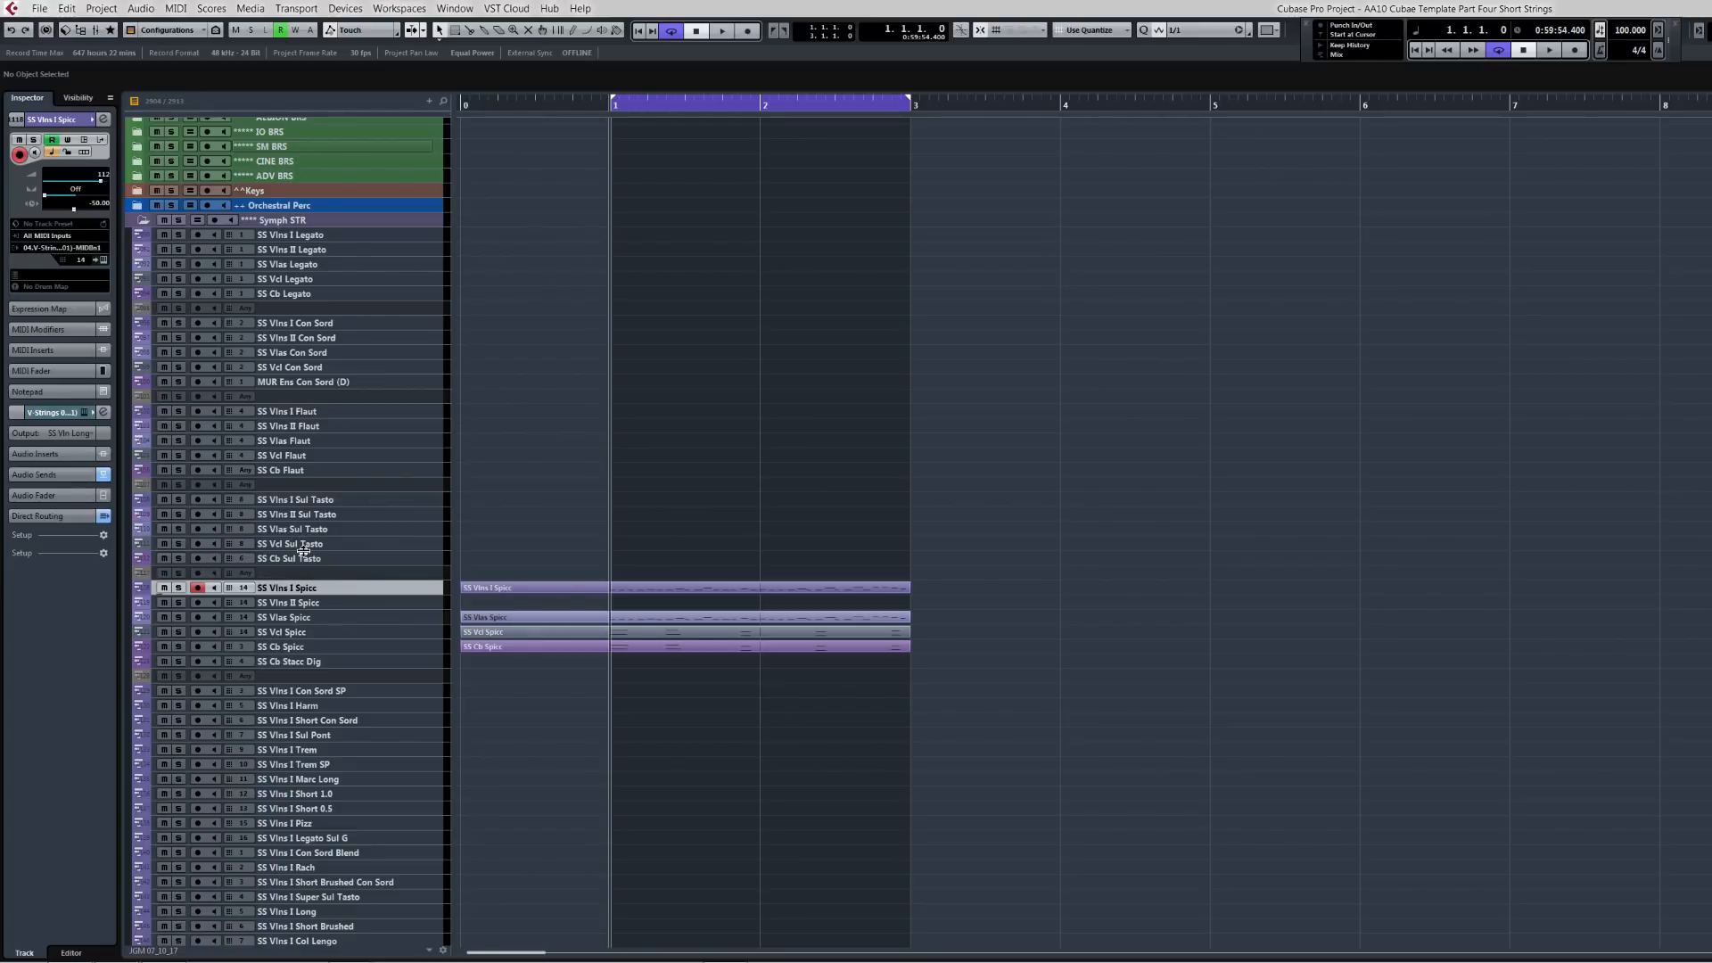
pyautogui.click(333, 794)
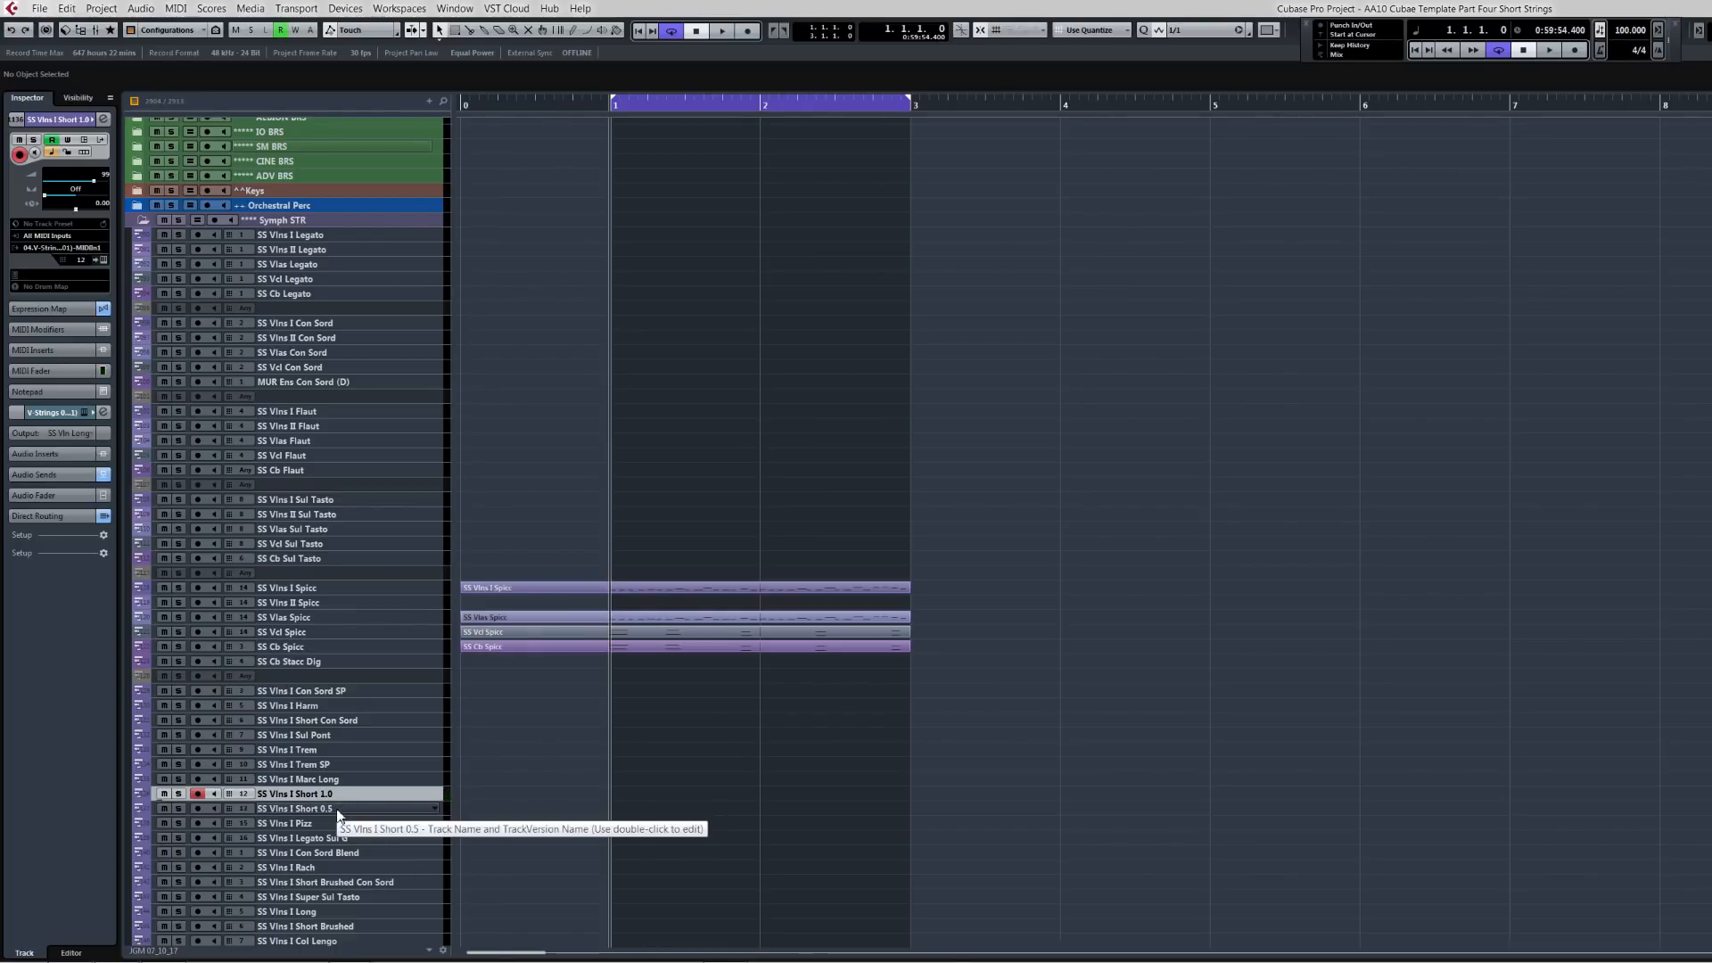
pyautogui.click(337, 811)
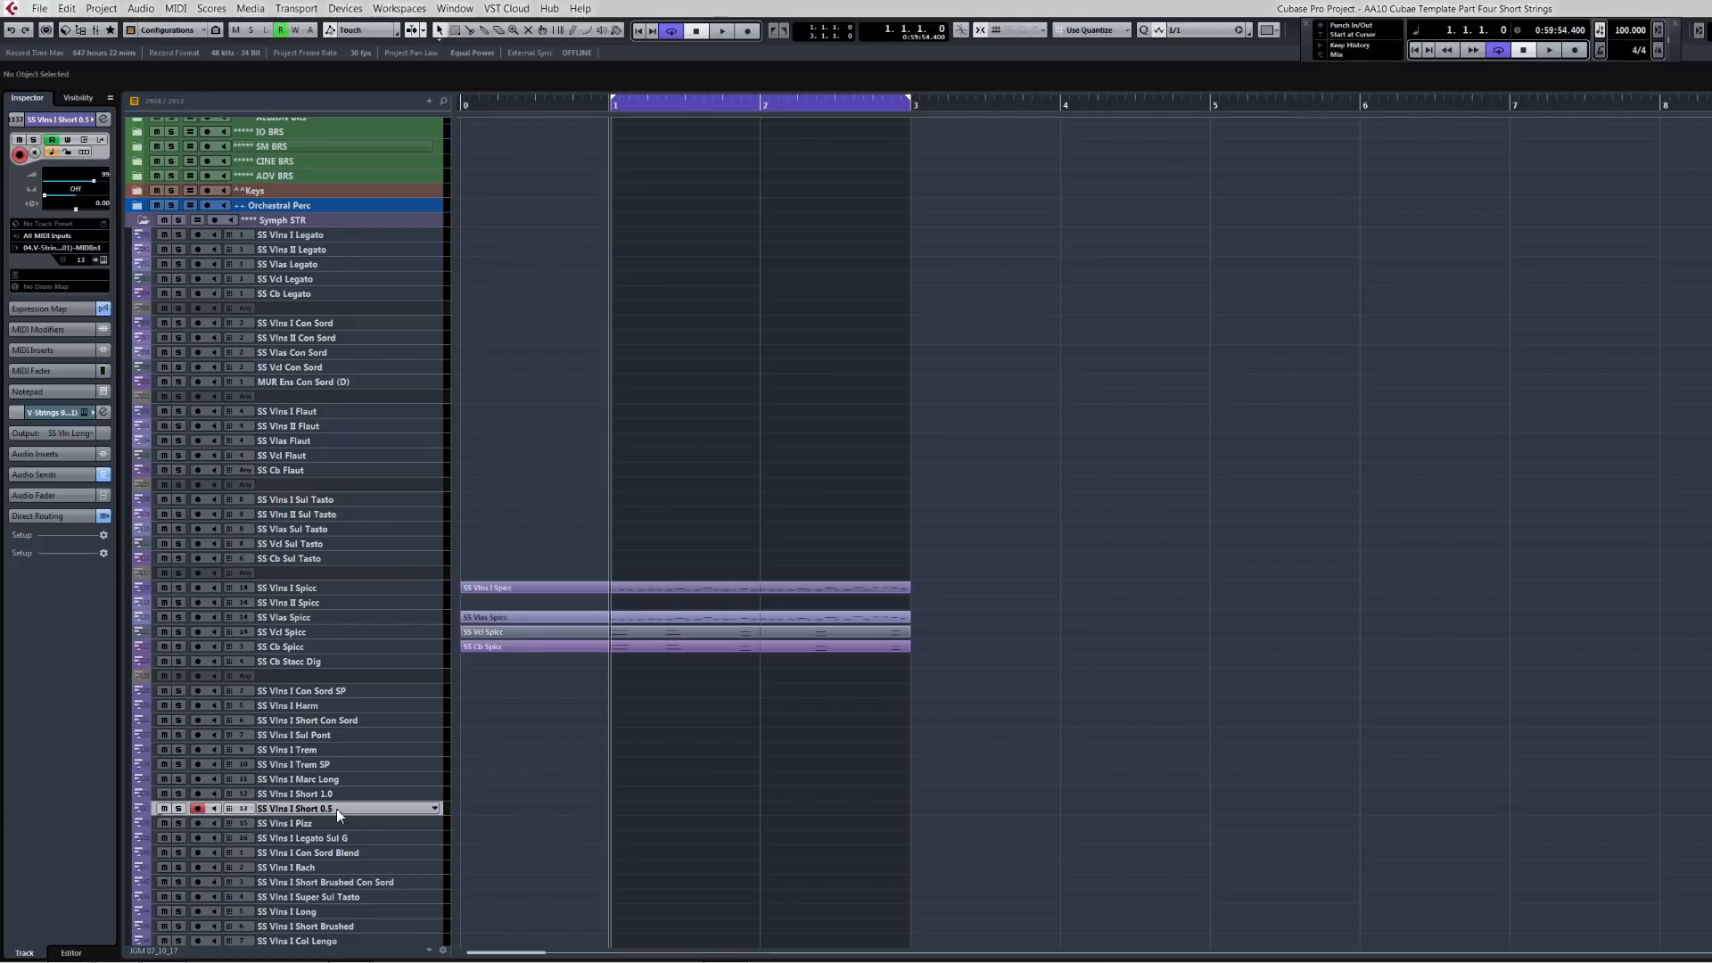
pyautogui.click(341, 797)
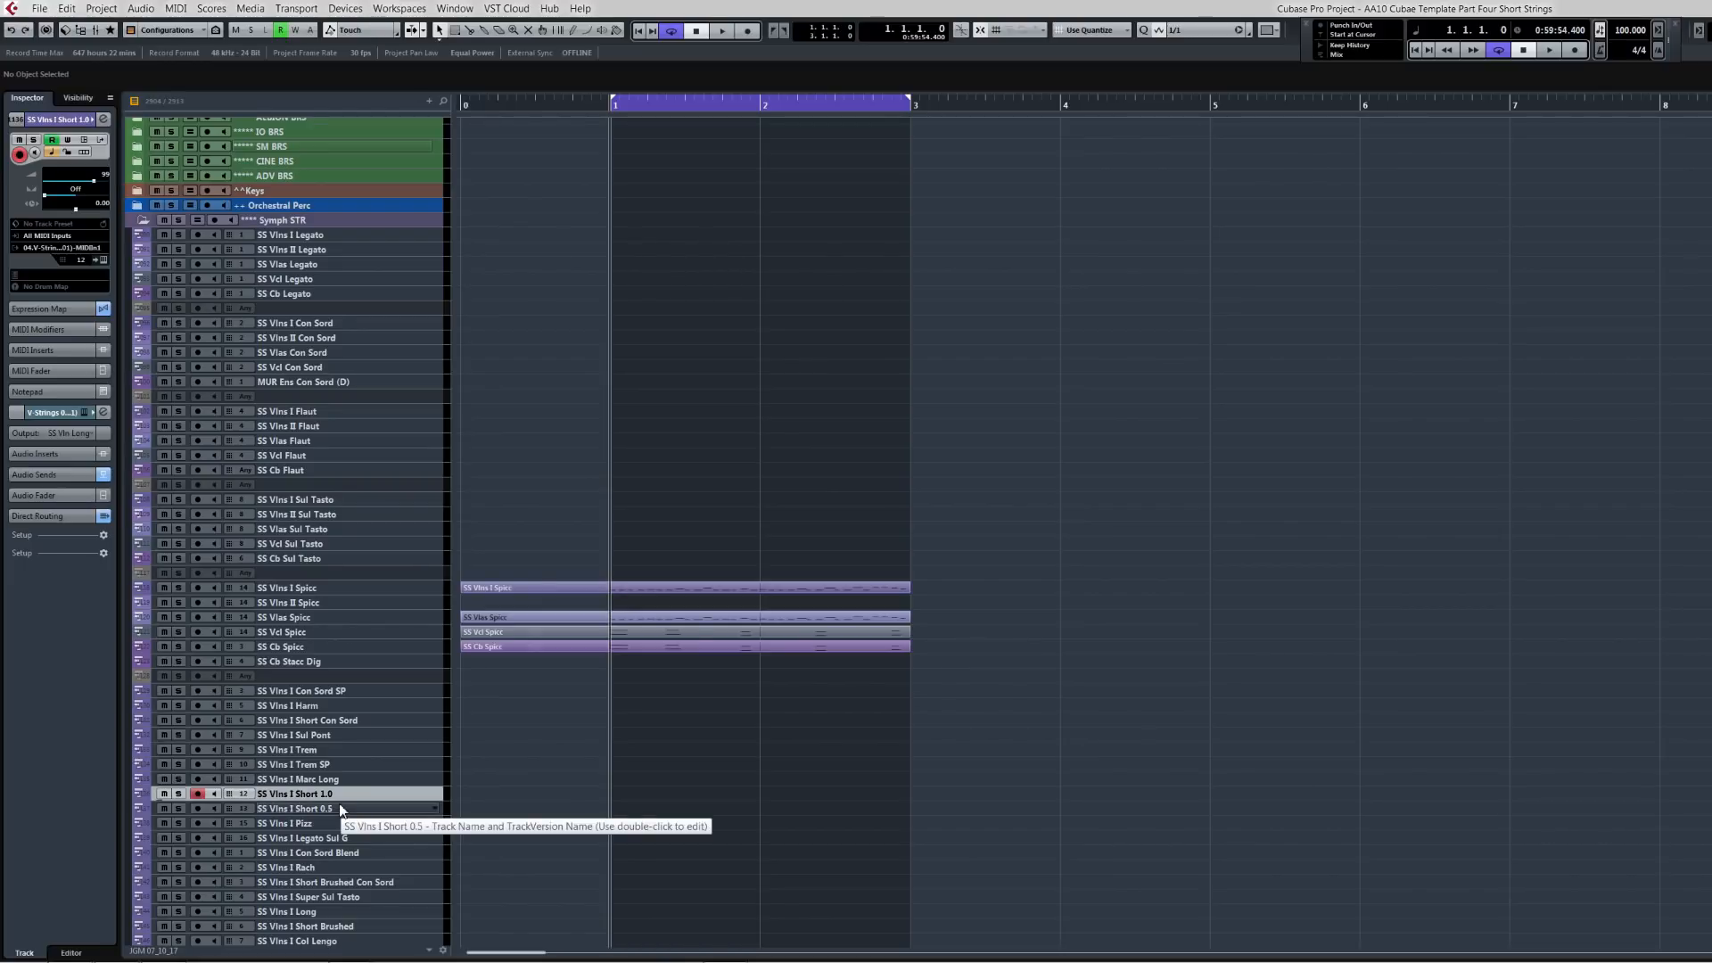
pyautogui.click(340, 809)
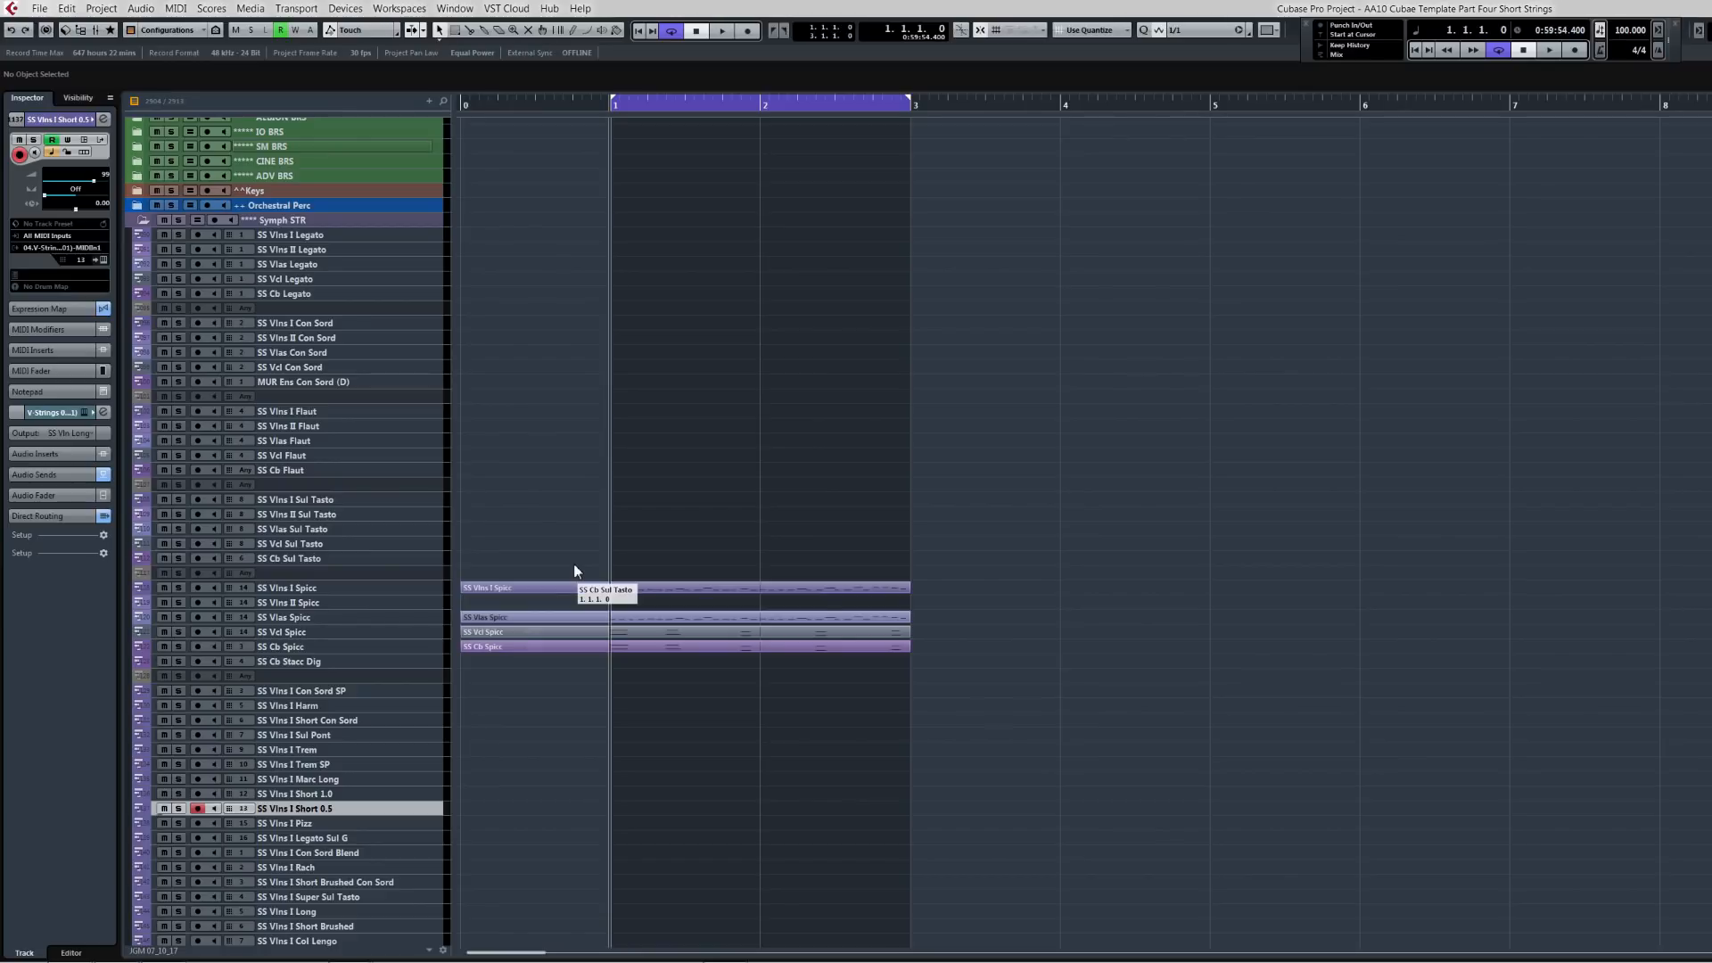
# Step: Move the four string parts from the SS Spicc tracks onto the CS Shorts tracks in the Chamber STR folder
pyautogui.click(291, 591)
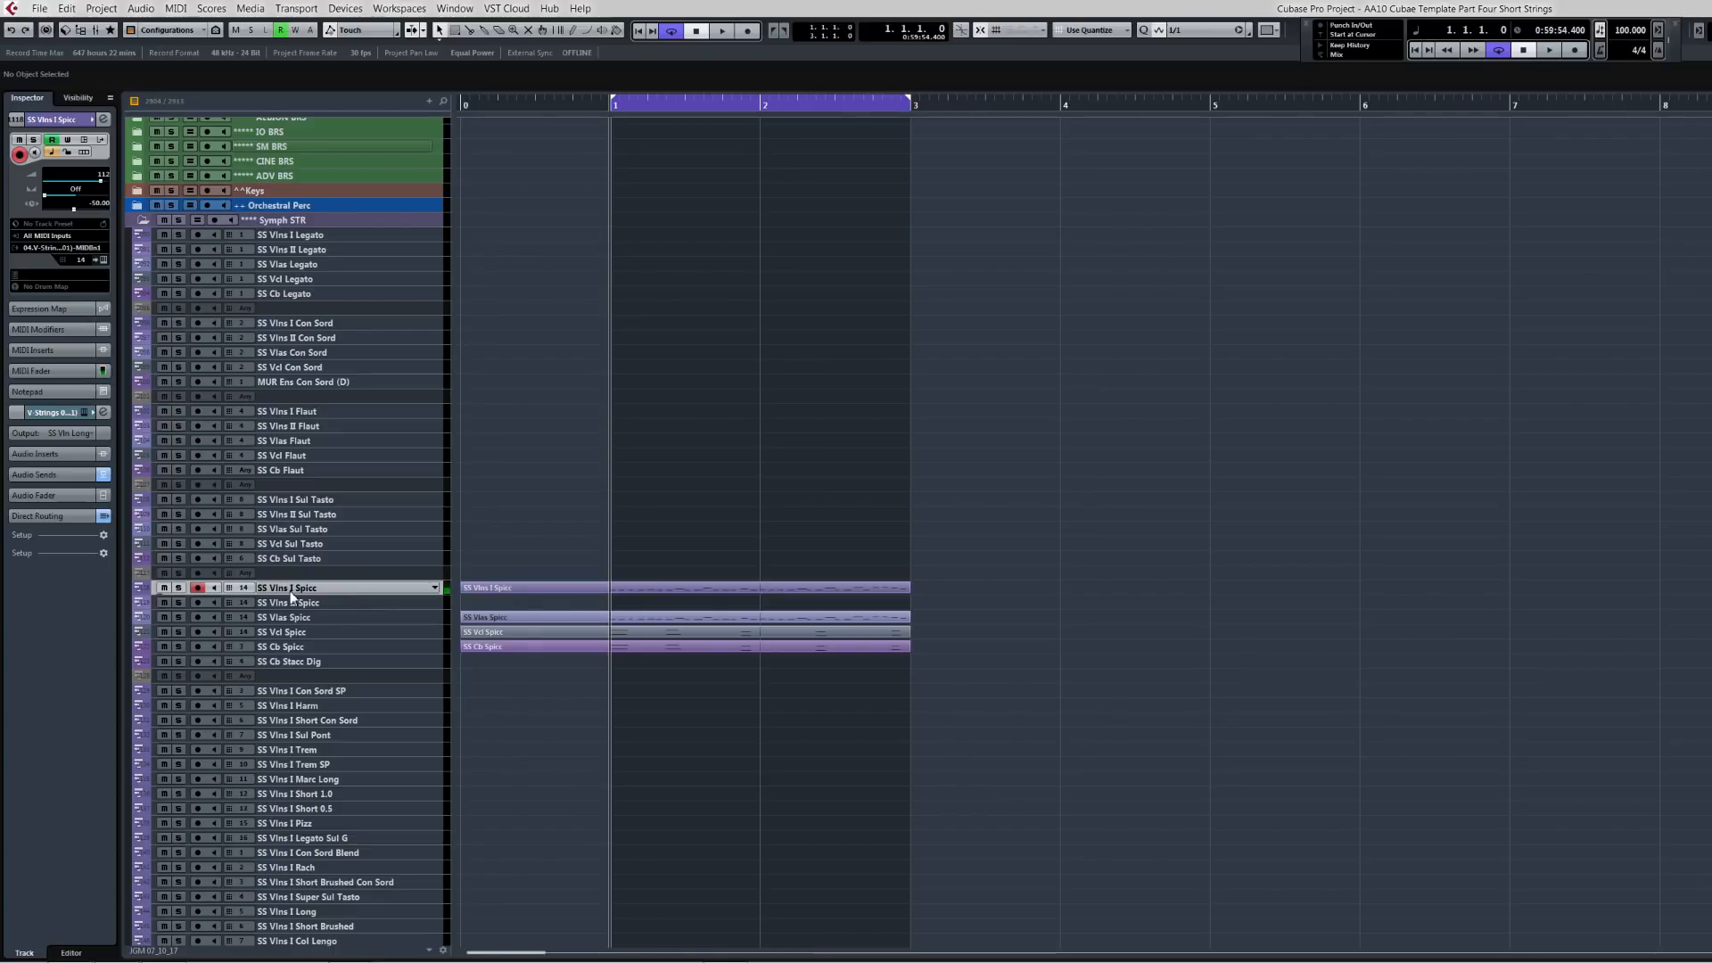
pyautogui.click(329, 650)
pyautogui.keyDown('shift'); pyautogui.click(330, 631); pyautogui.keyUp('shift')
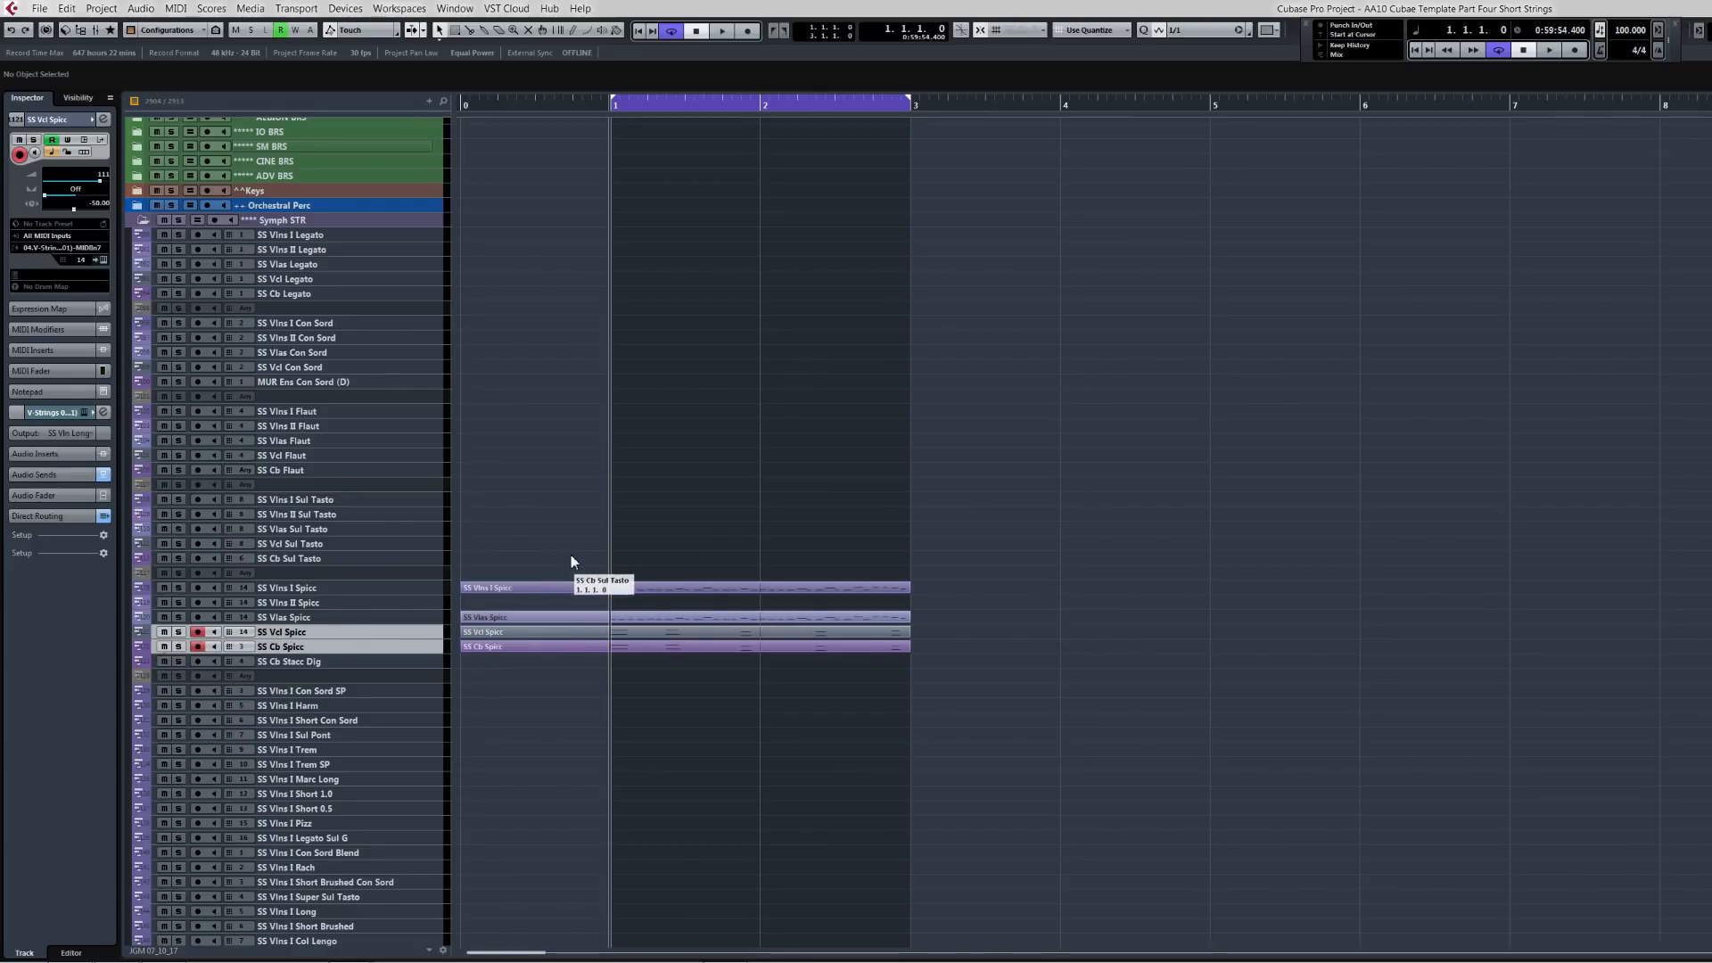
pyautogui.moveTo(570, 555); pyautogui.dragTo(604, 660)
pyautogui.press('Home')
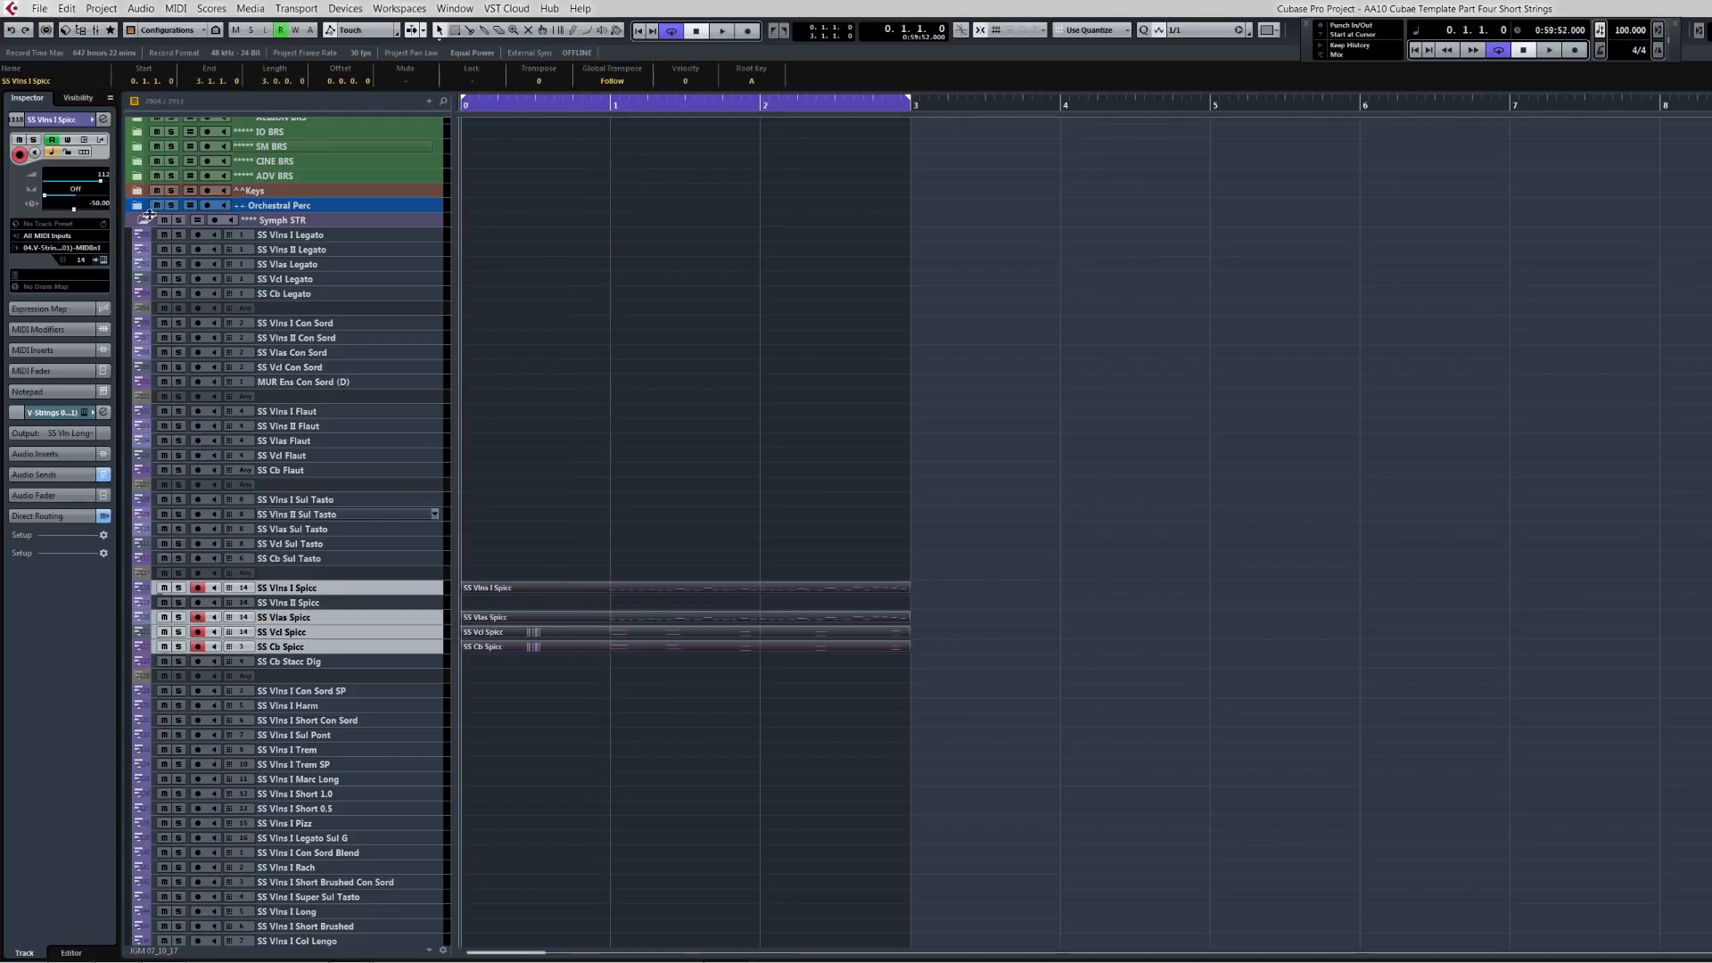
pyautogui.press('Delete')
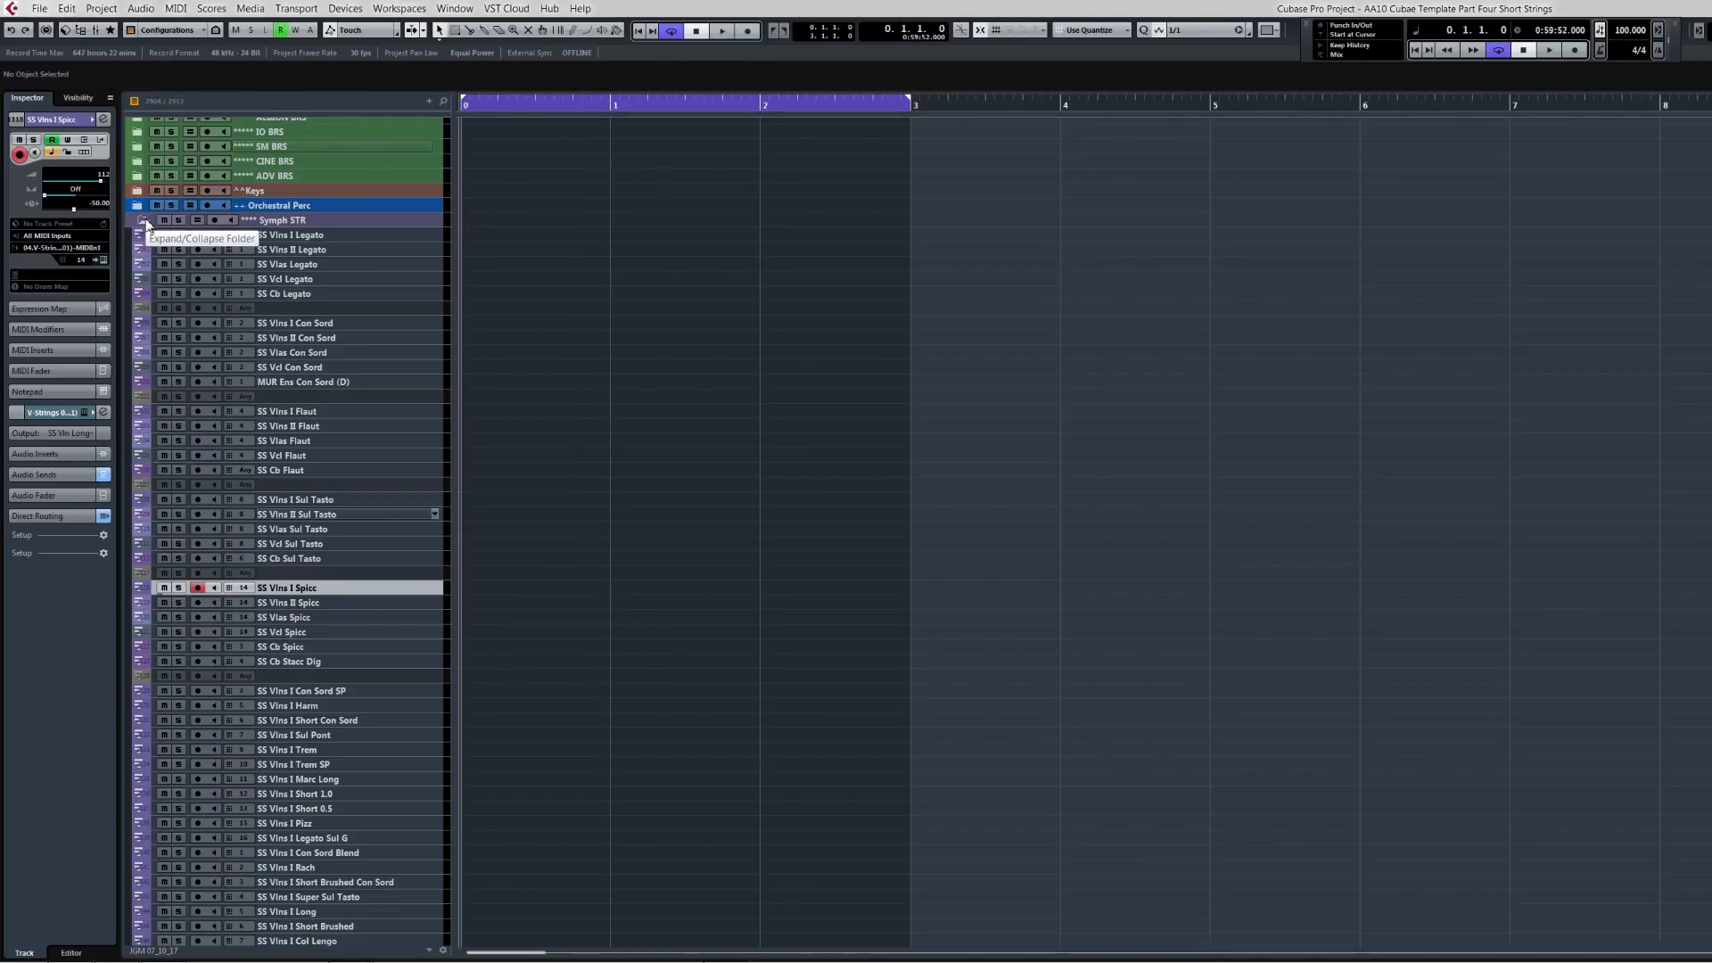
pyautogui.click(146, 218)
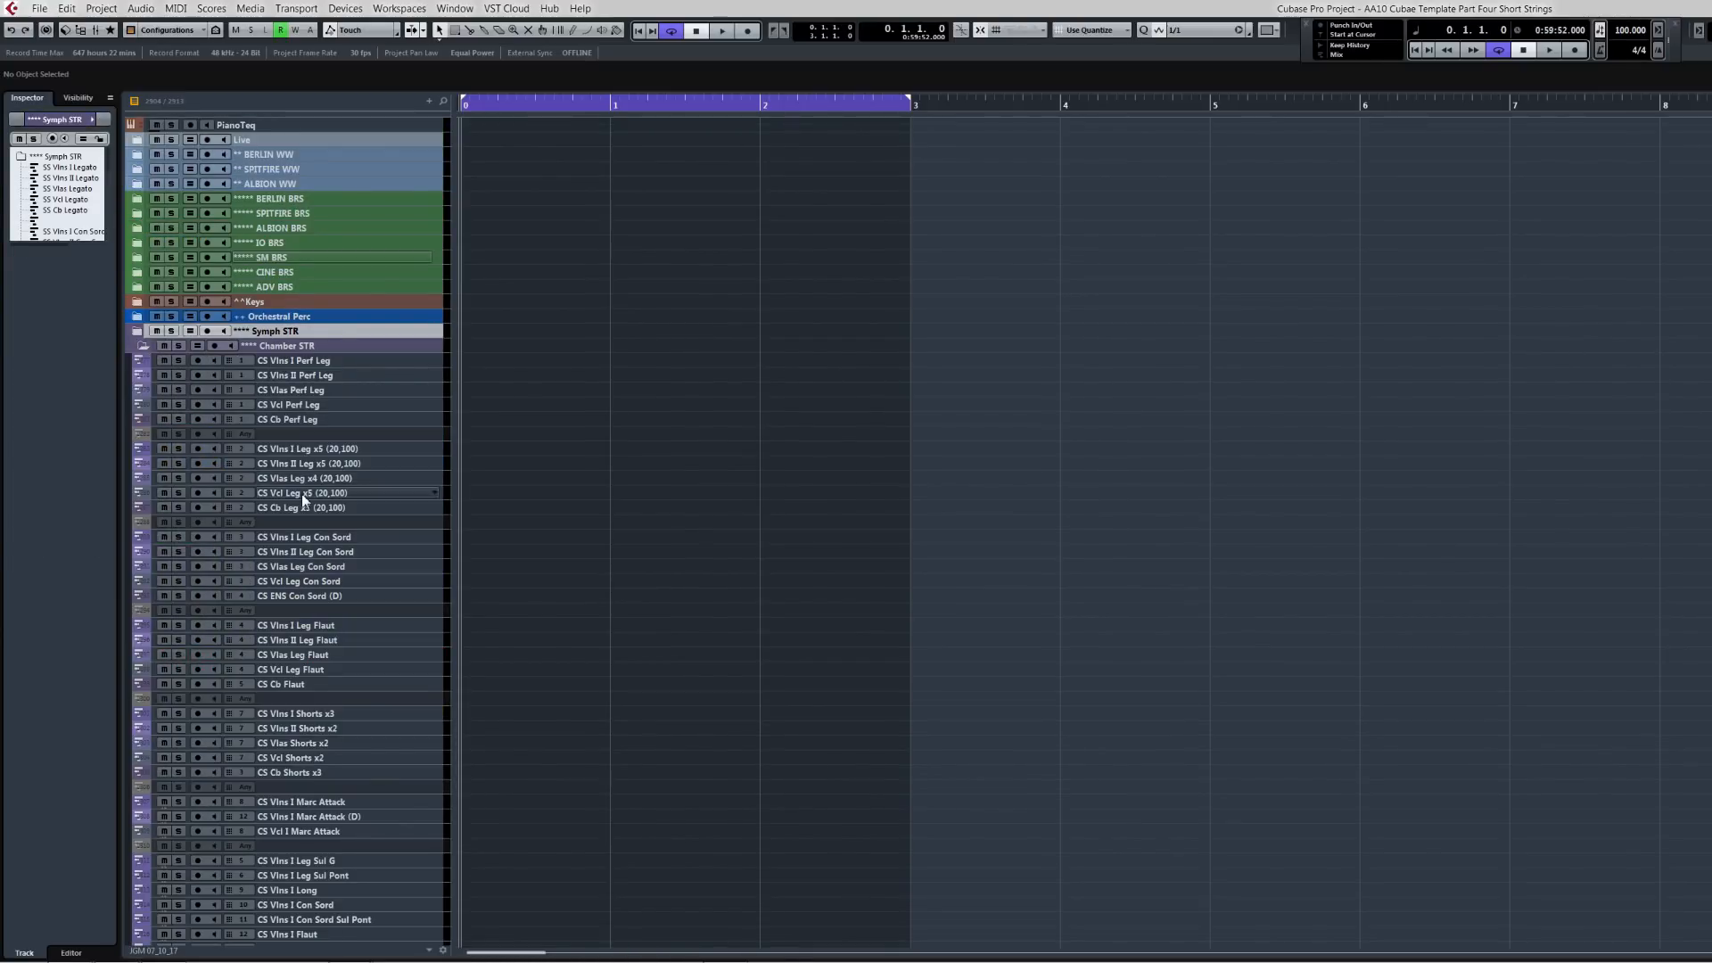
pyautogui.click(301, 713)
pyautogui.keyDown('shift'); pyautogui.click(298, 773); pyautogui.keyUp('shift')
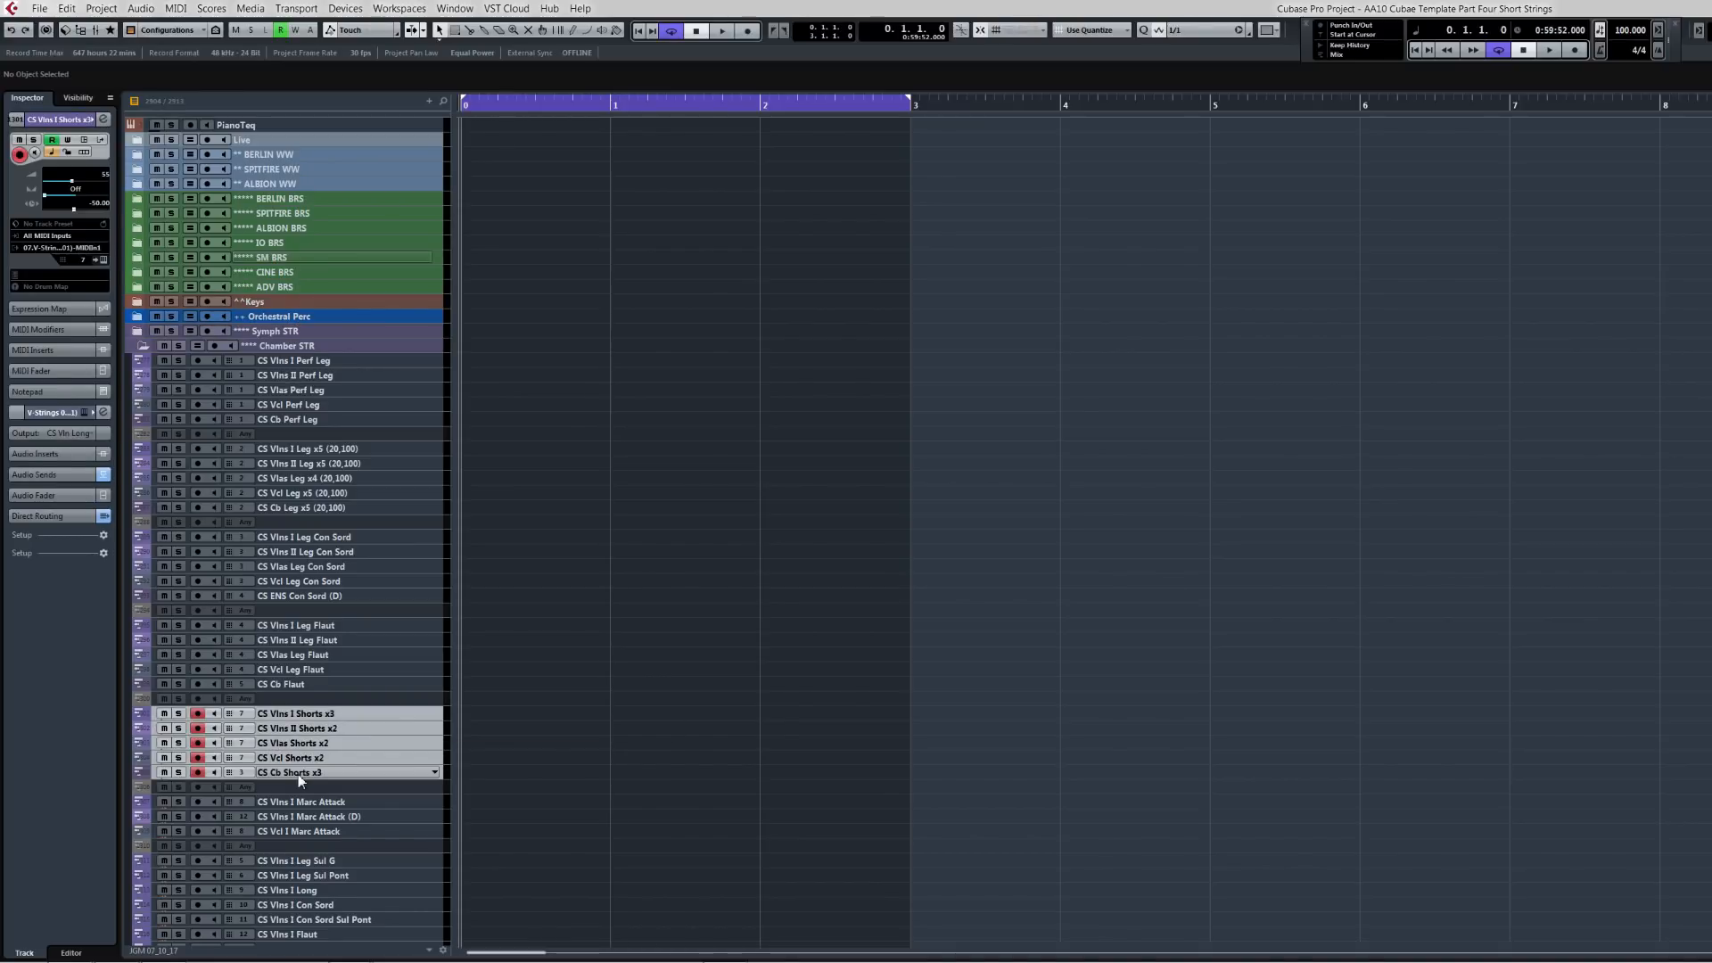
pyautogui.hotkey('ctrl', 'v')
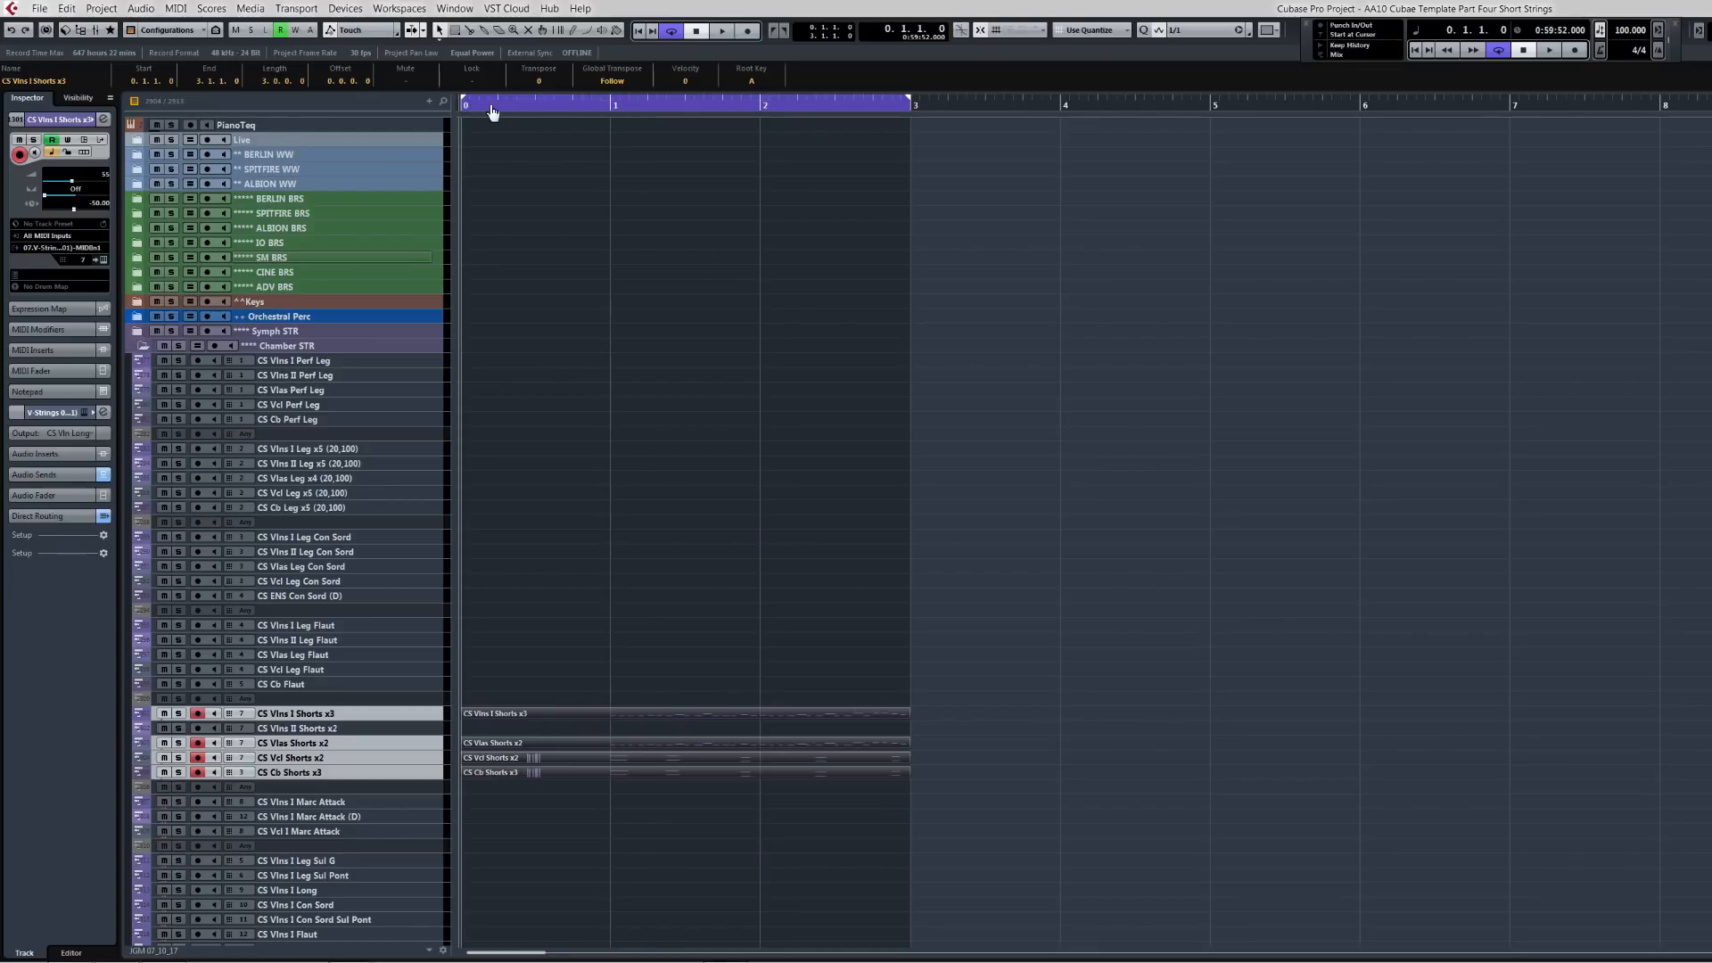
# Step: Return to bar 1 and play the pasted parts on the CS Shorts tracks
pyautogui.keyDown('ctrl'); pyautogui.click(612, 107); pyautogui.keyUp('ctrl')
pyautogui.keyDown('alt'); pyautogui.click(612, 717); pyautogui.keyUp('alt')
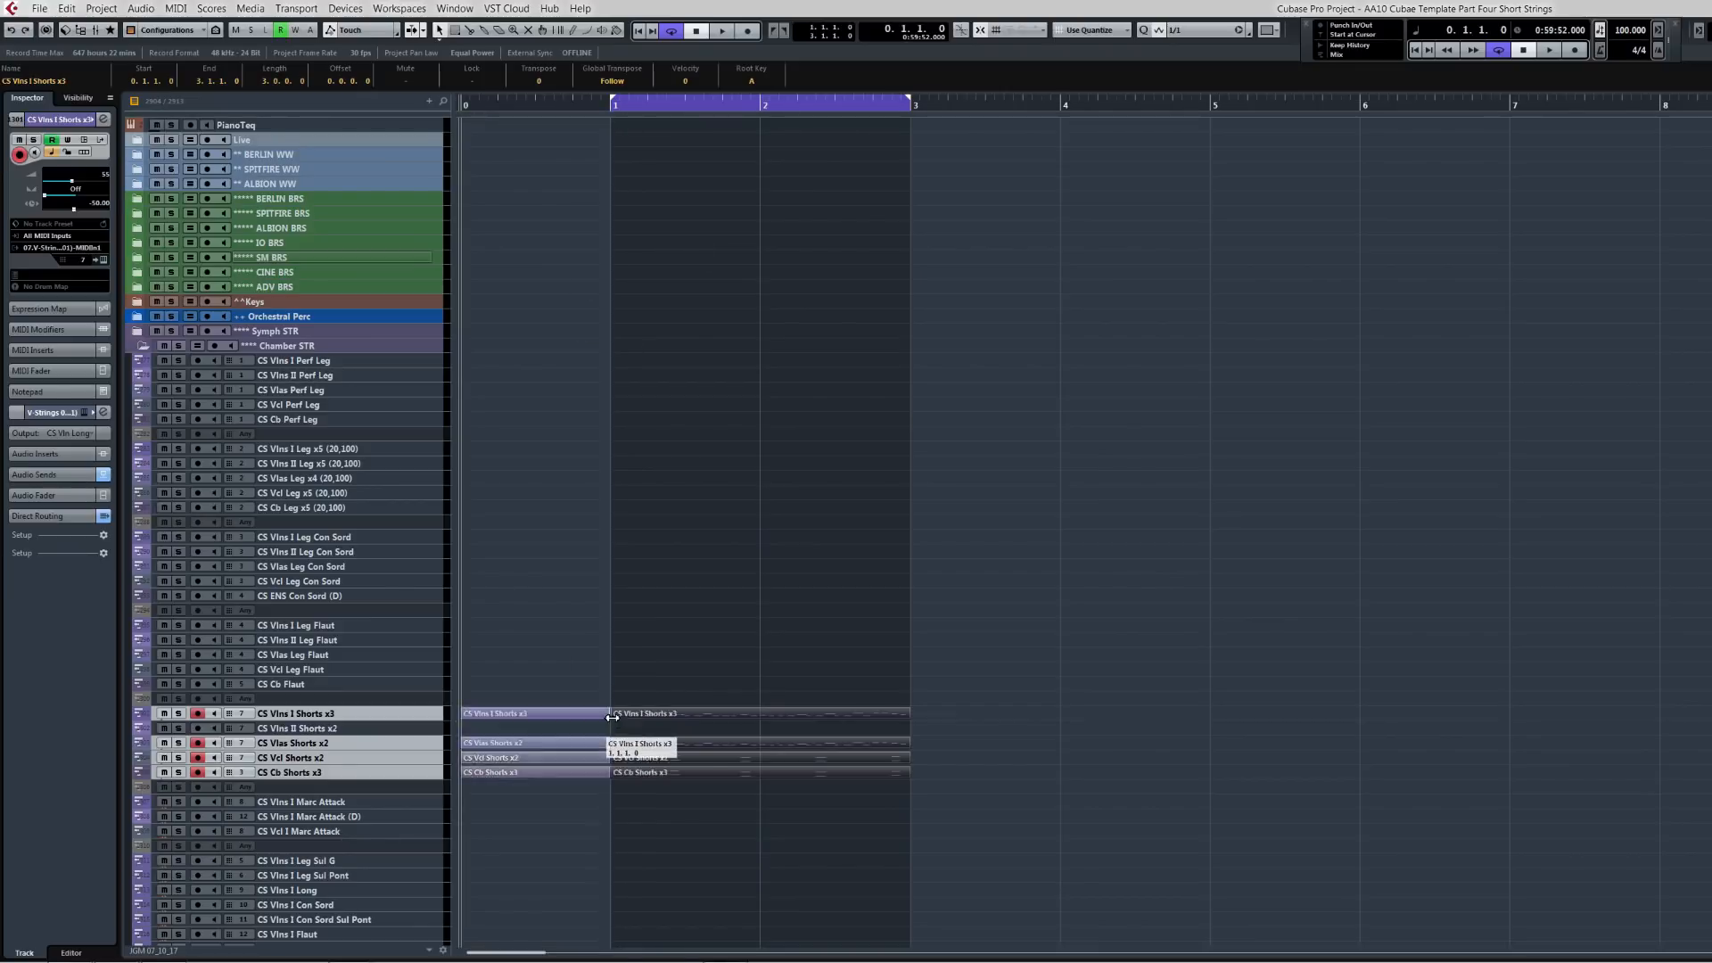
pyautogui.press('KP_1')
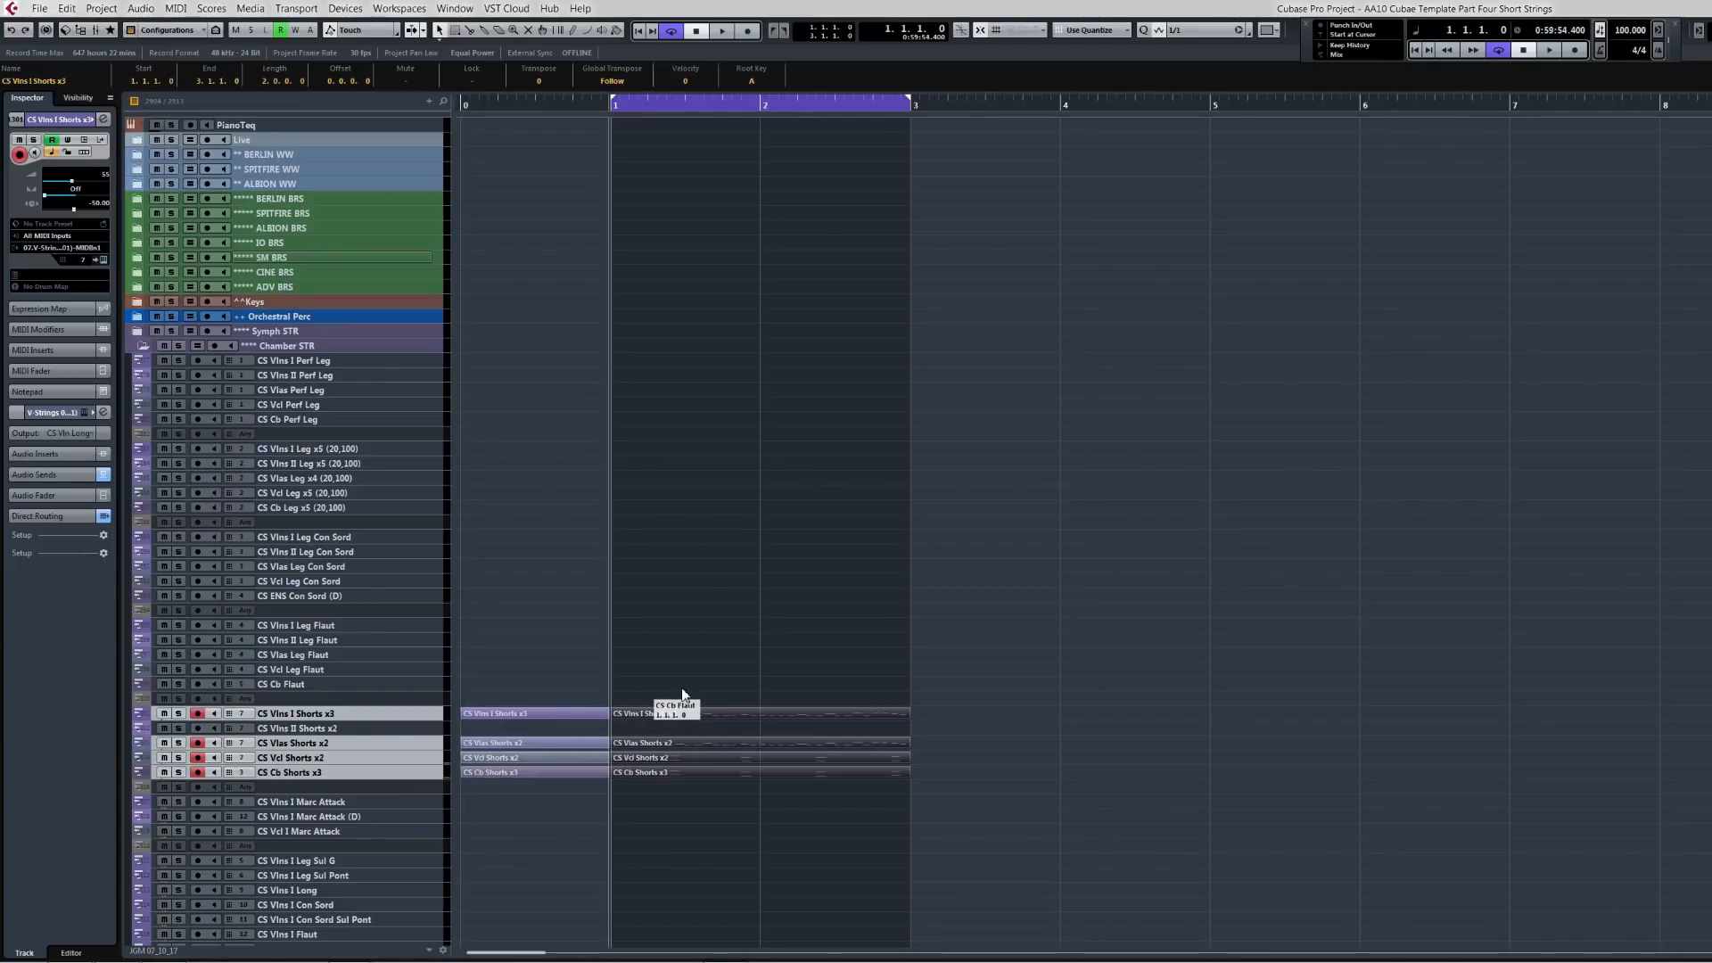
pyautogui.press('space')
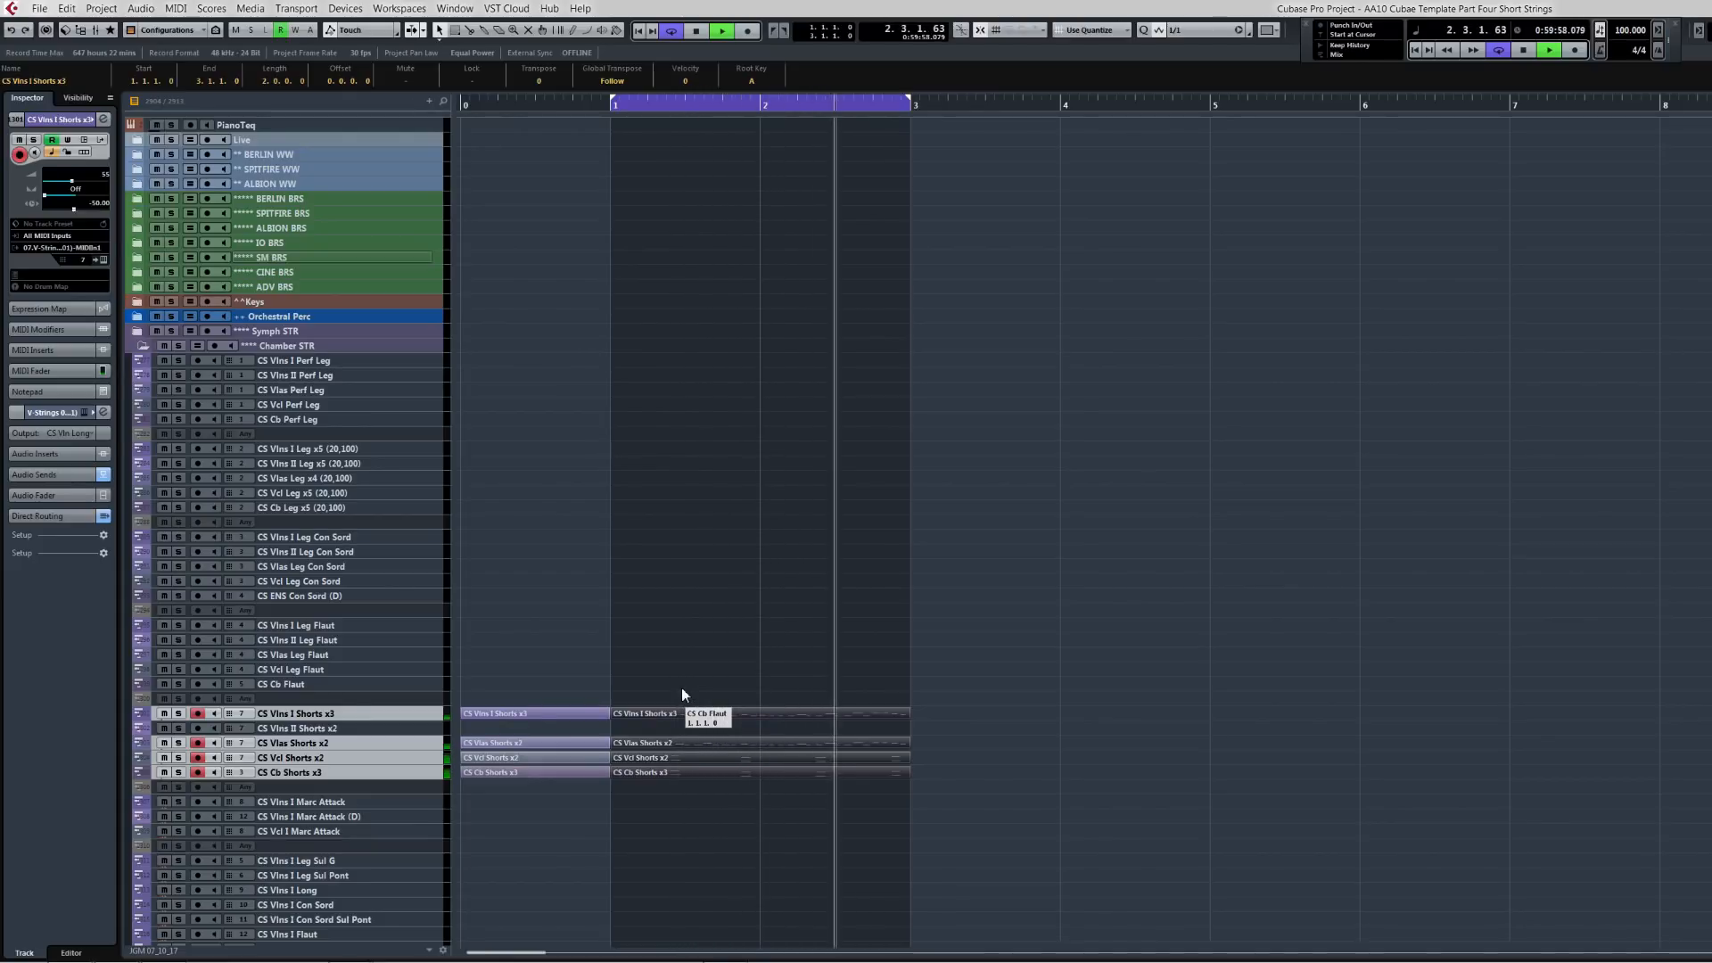
pyautogui.press('space')
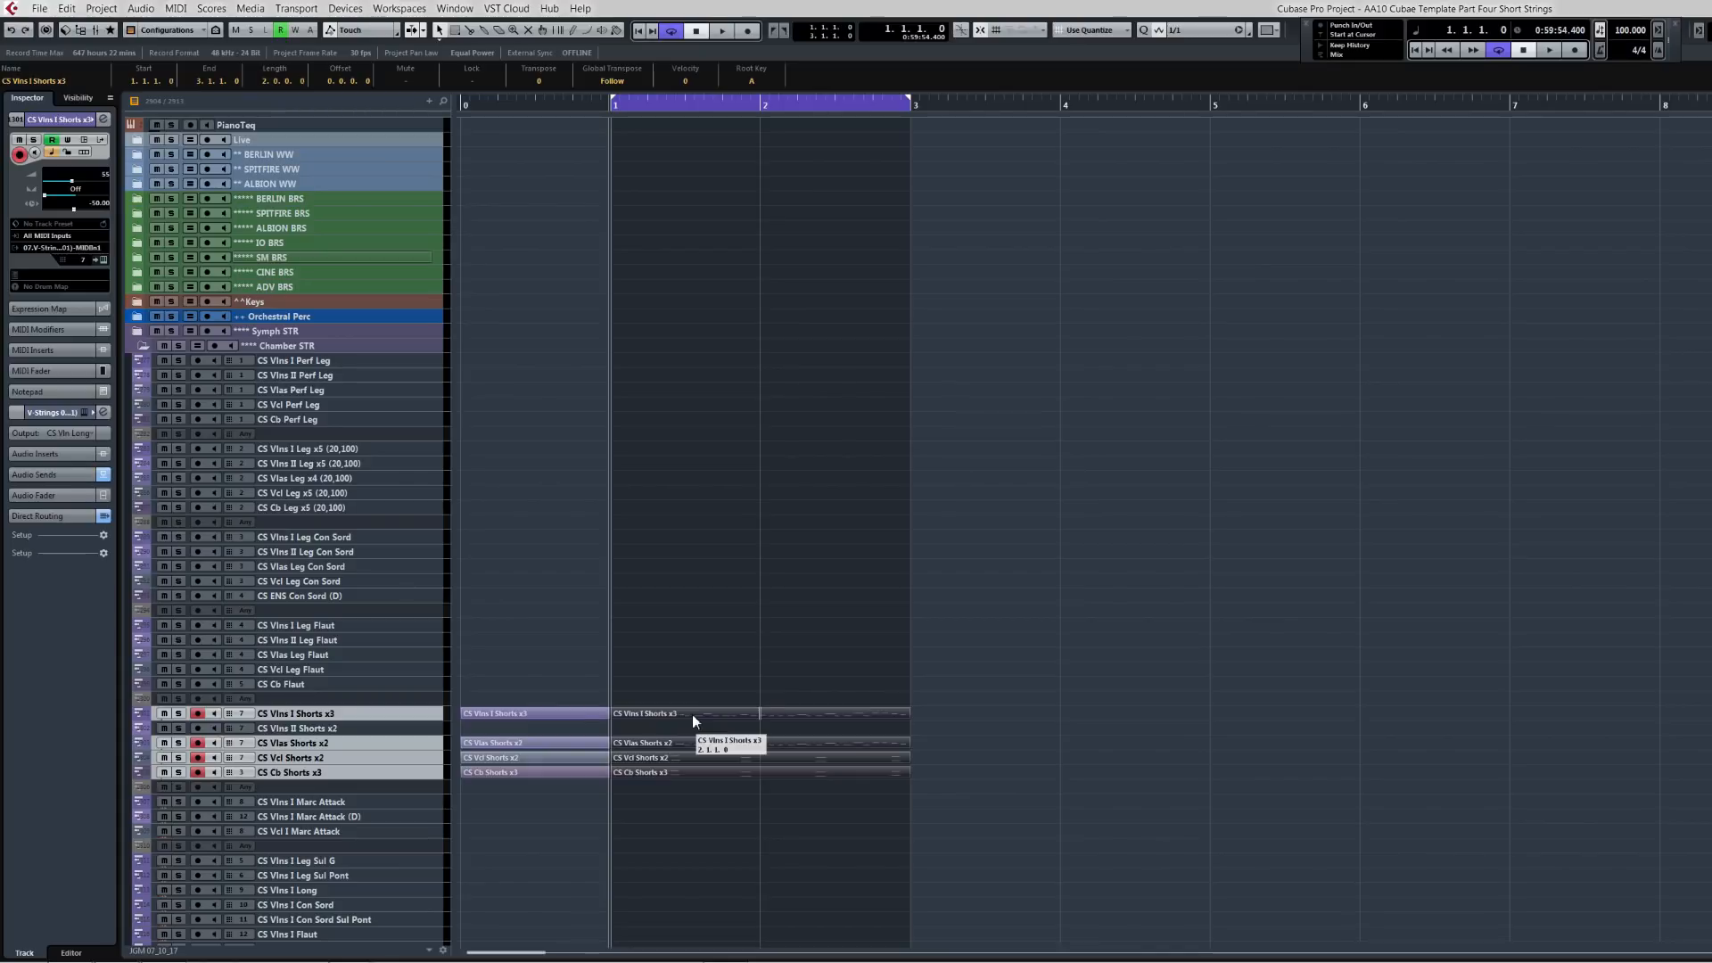
# Step: Switch to Vienna Ensemble Pro and open the Kontakt instance on the SCS Vlns I channel
pyautogui.click(386, 721)
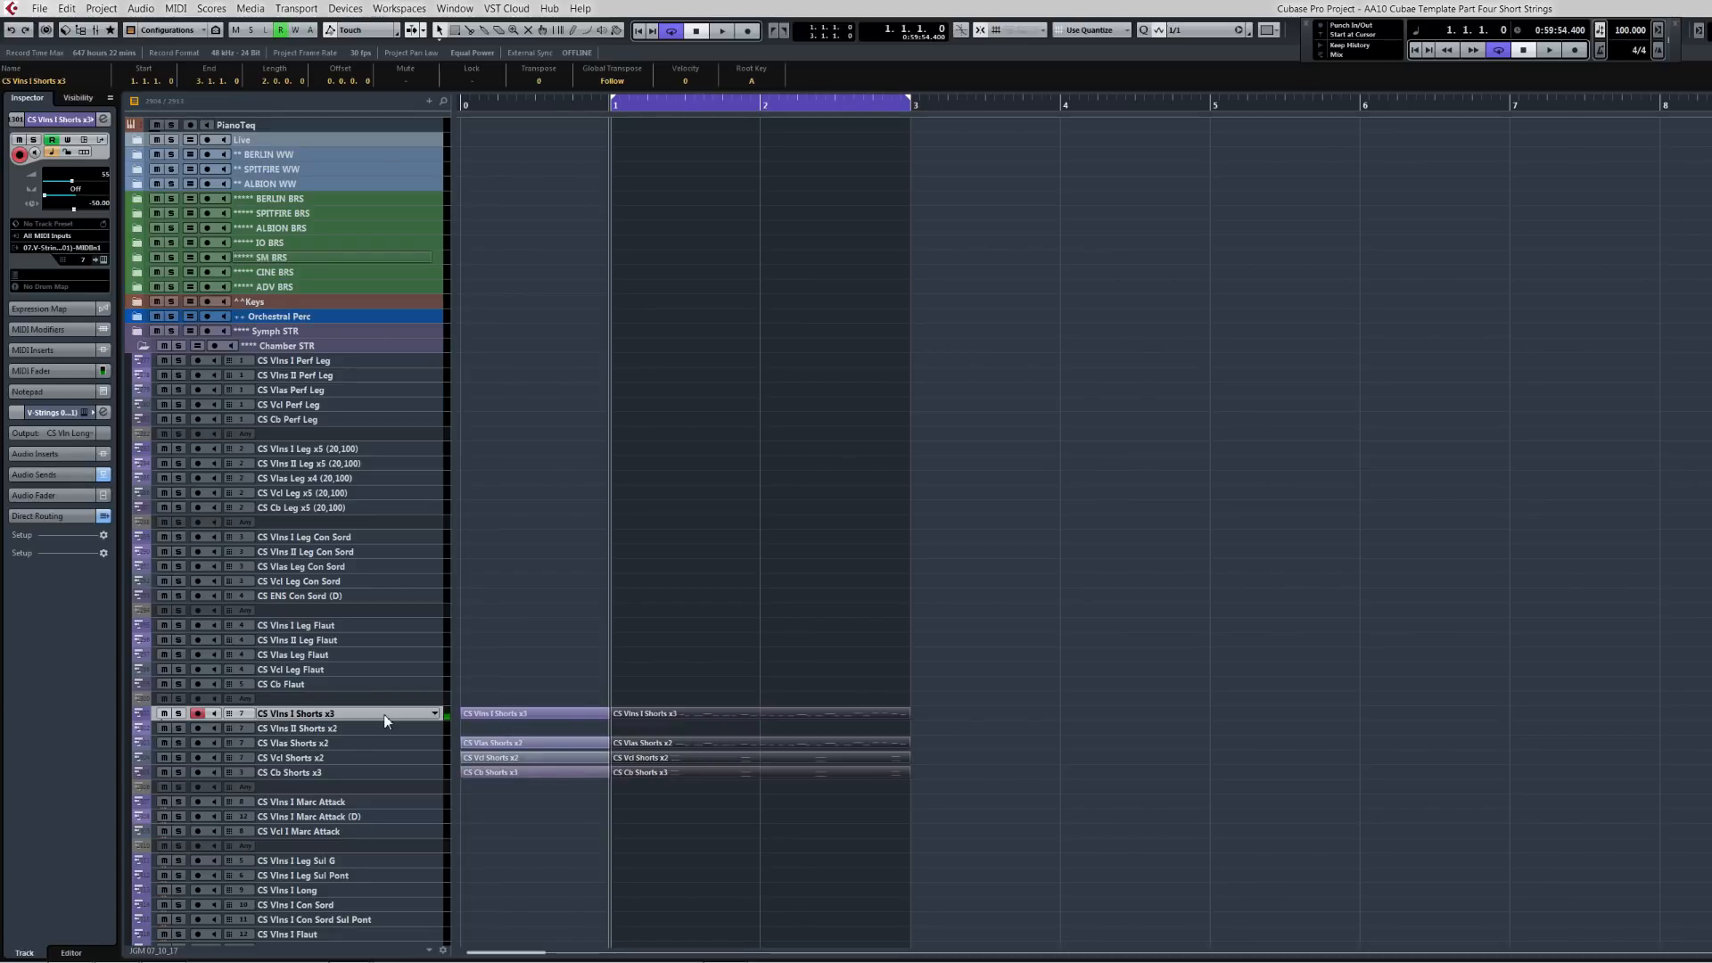
pyautogui.press('super+5')
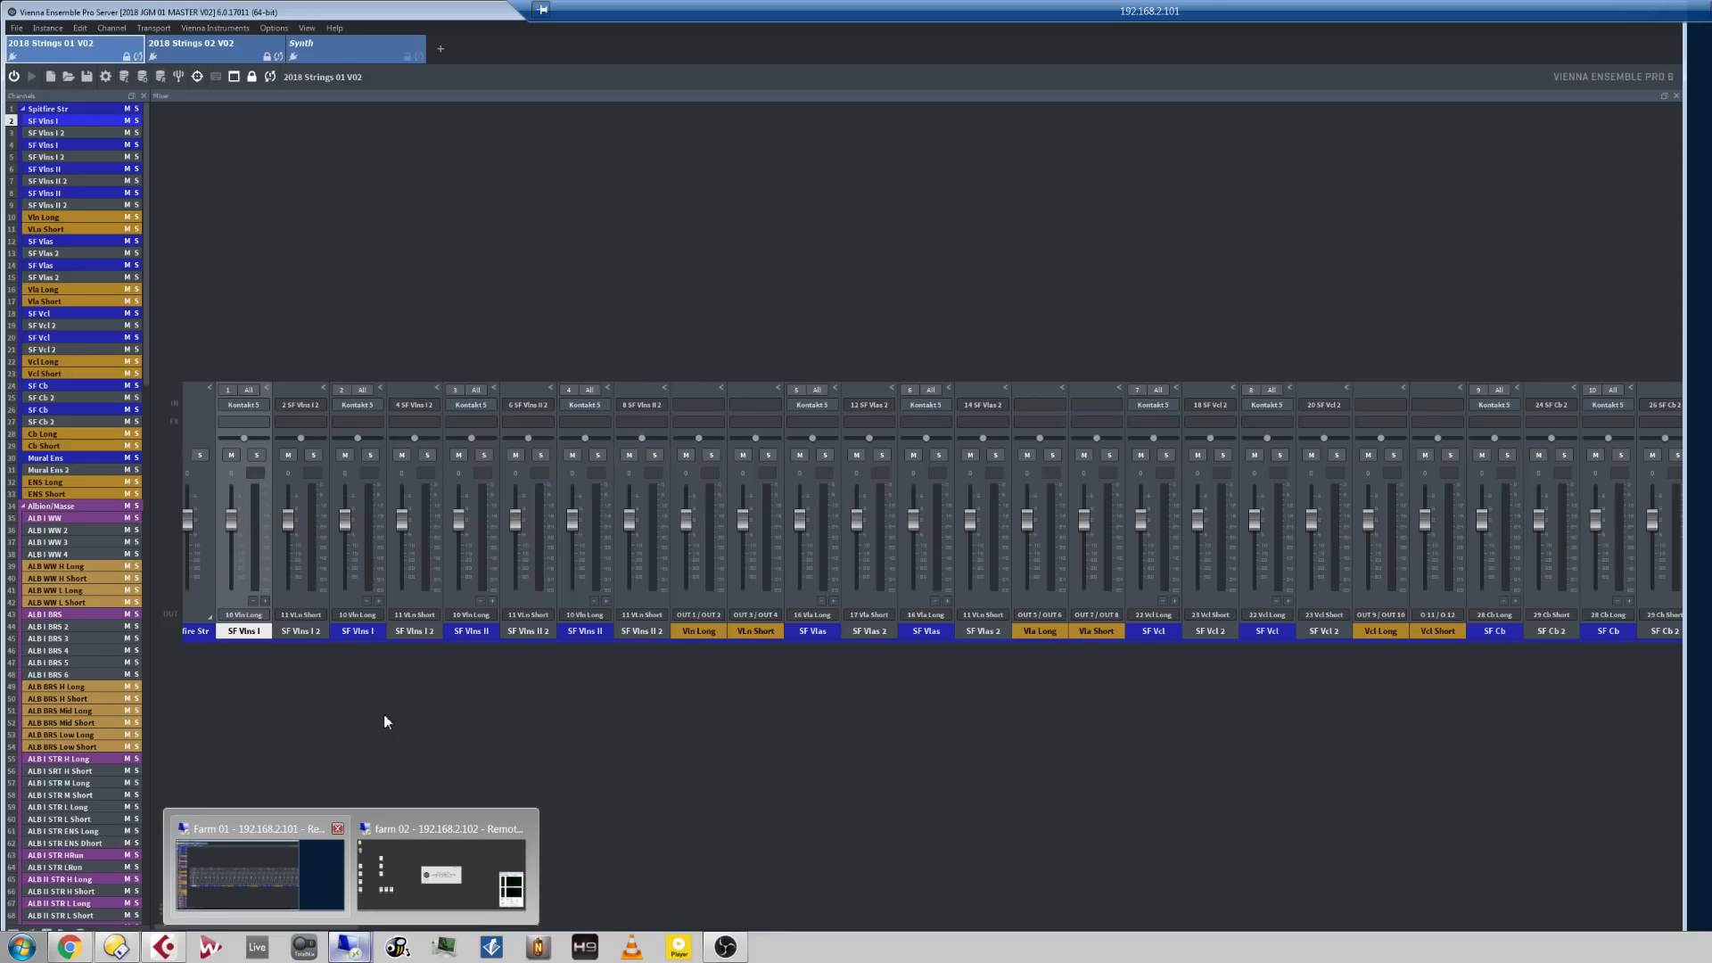
pyautogui.press('super+5')
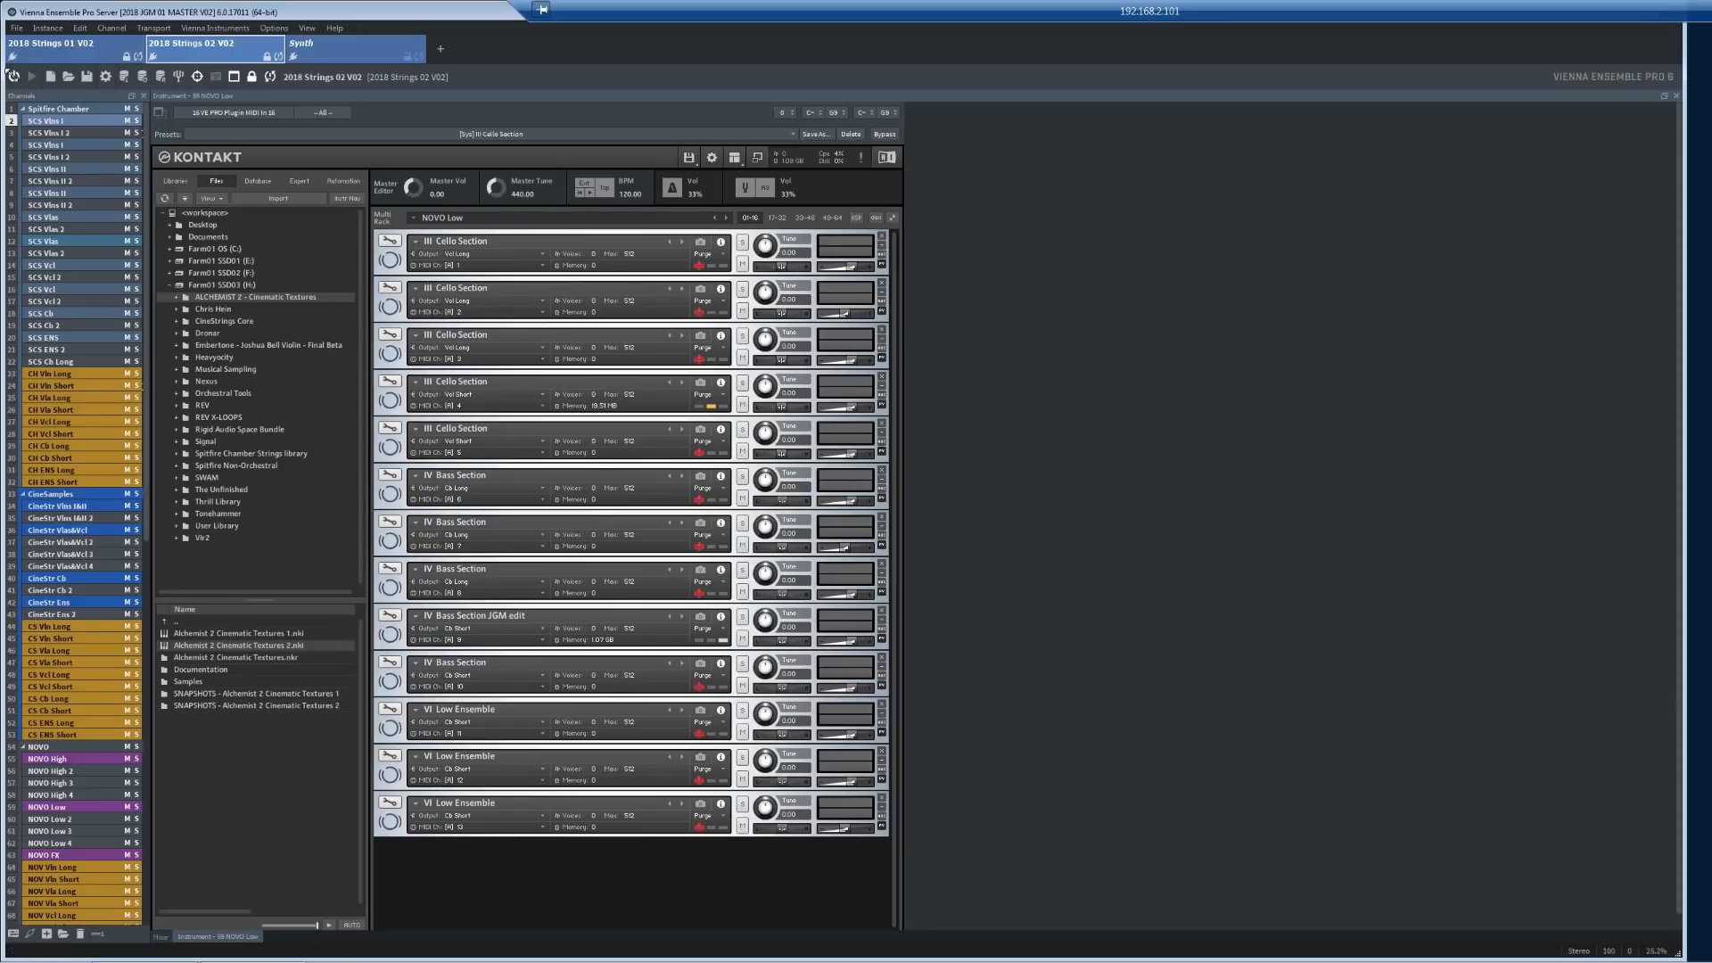
pyautogui.doubleClick(55, 132)
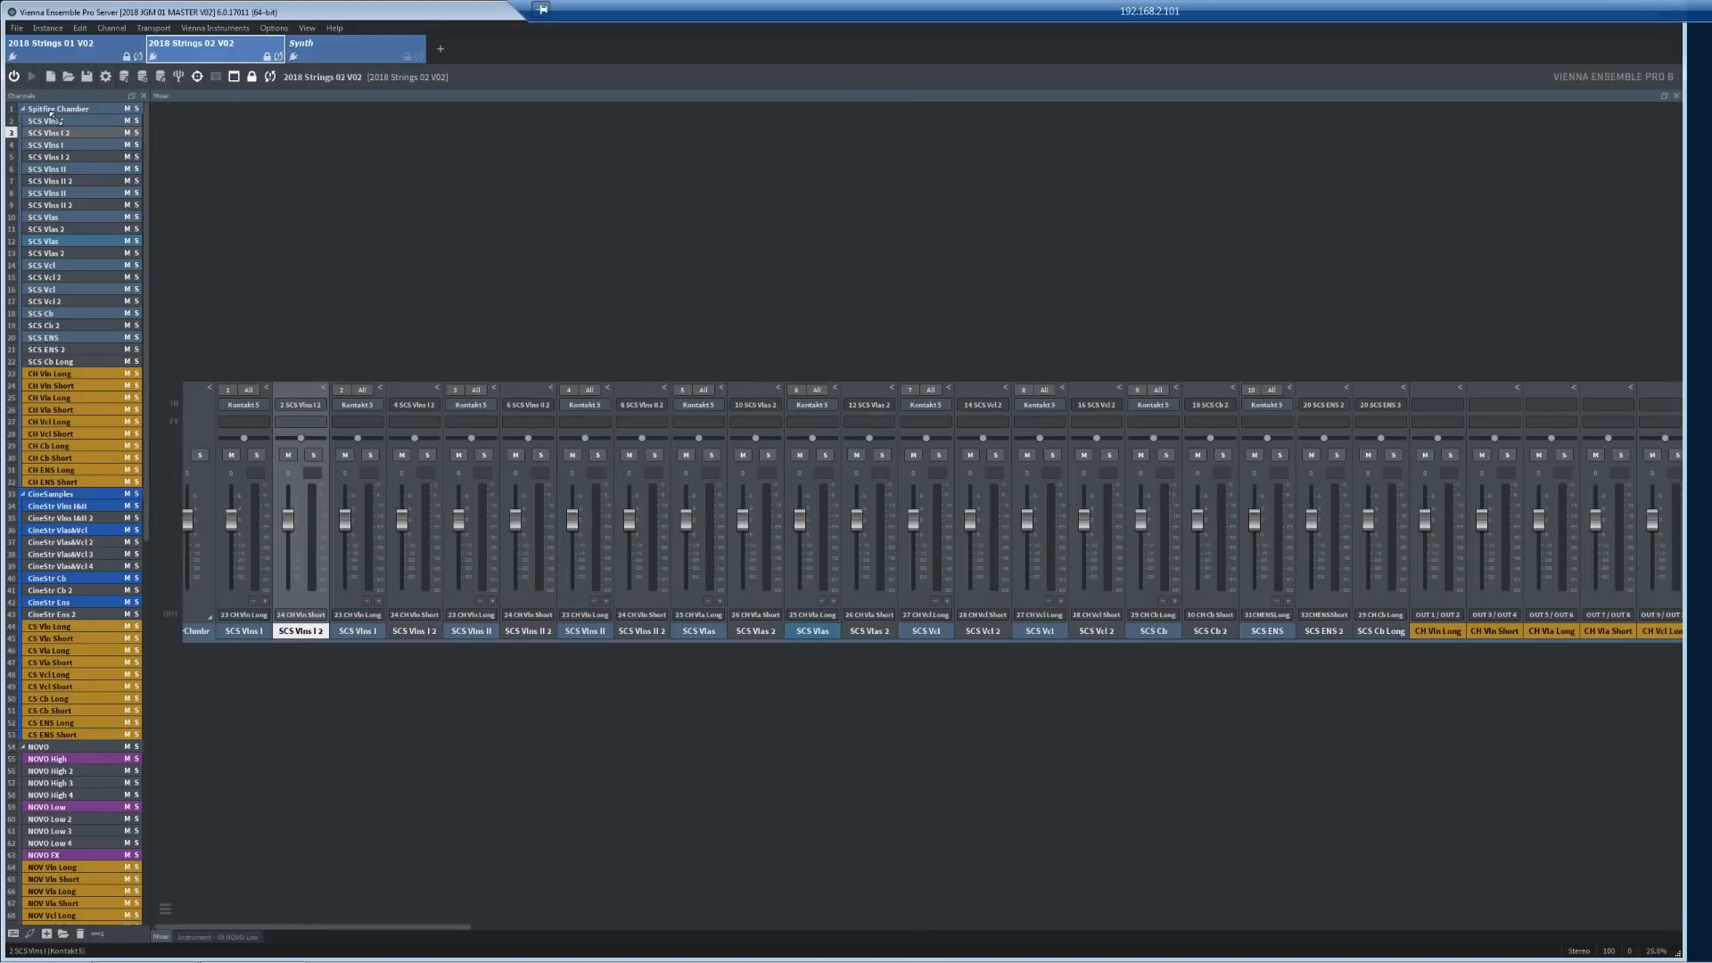
pyautogui.doubleClick(51, 119)
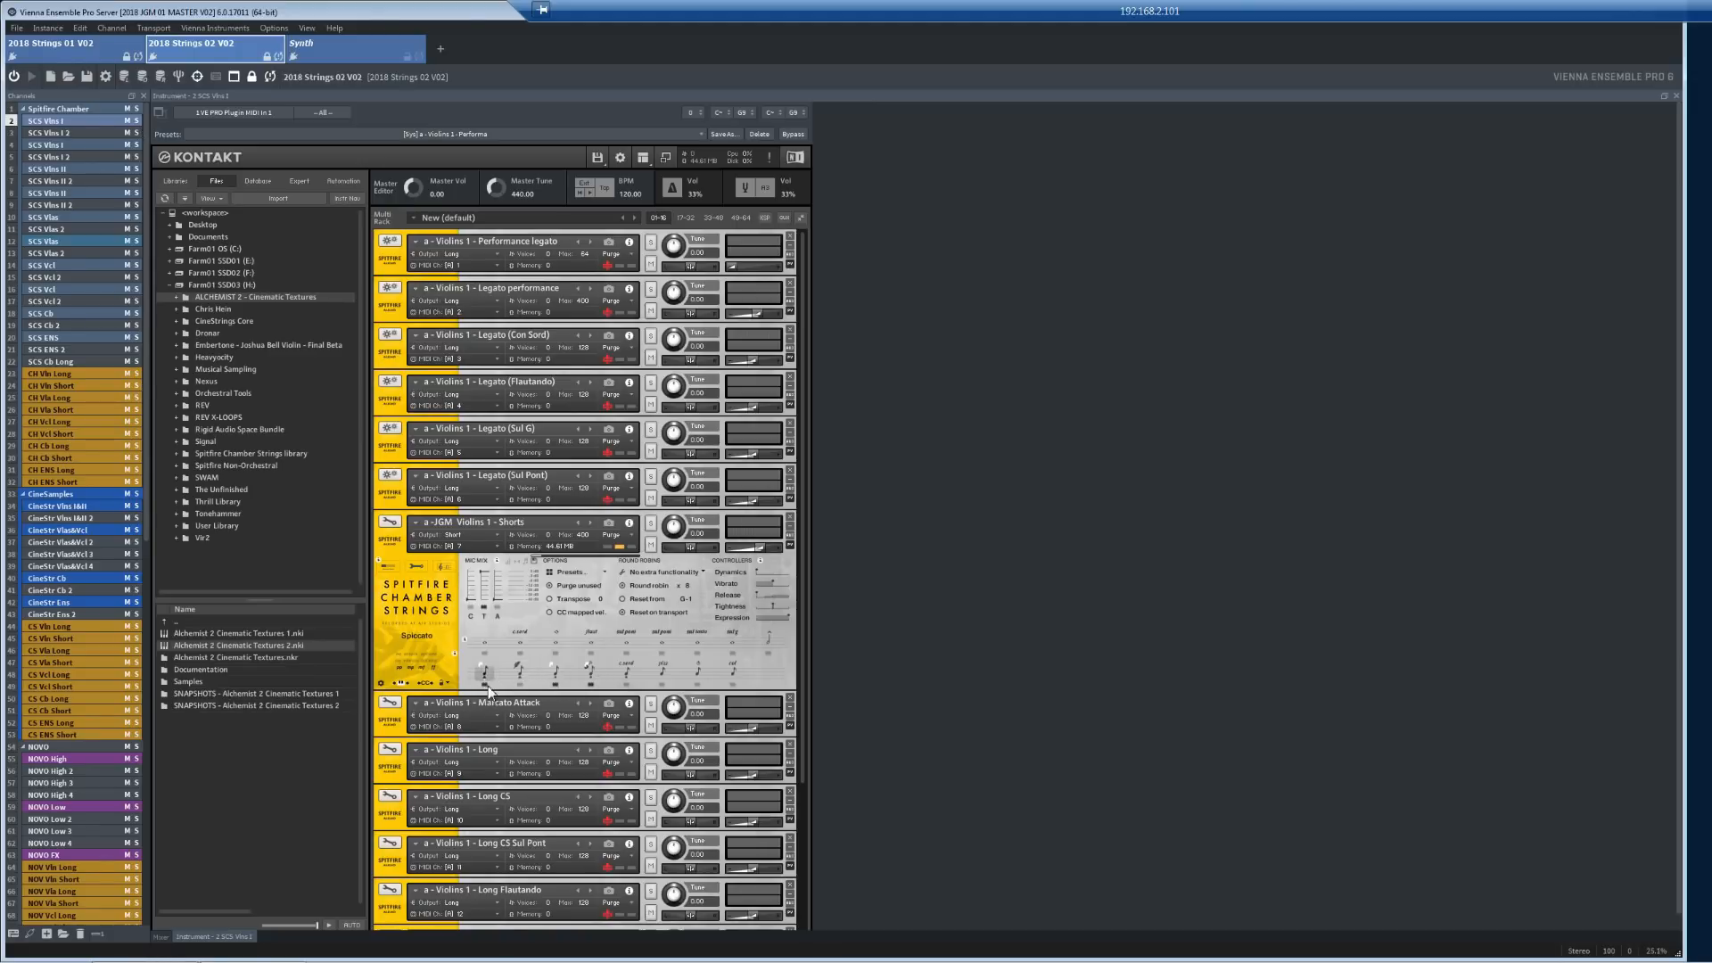
# Step: Inspect the Staccato and Spiccato articulation trigger settings in the Spitfire Chamber Strings shorts patch
pyautogui.rightClick(591, 673)
pyautogui.rightClick(556, 676)
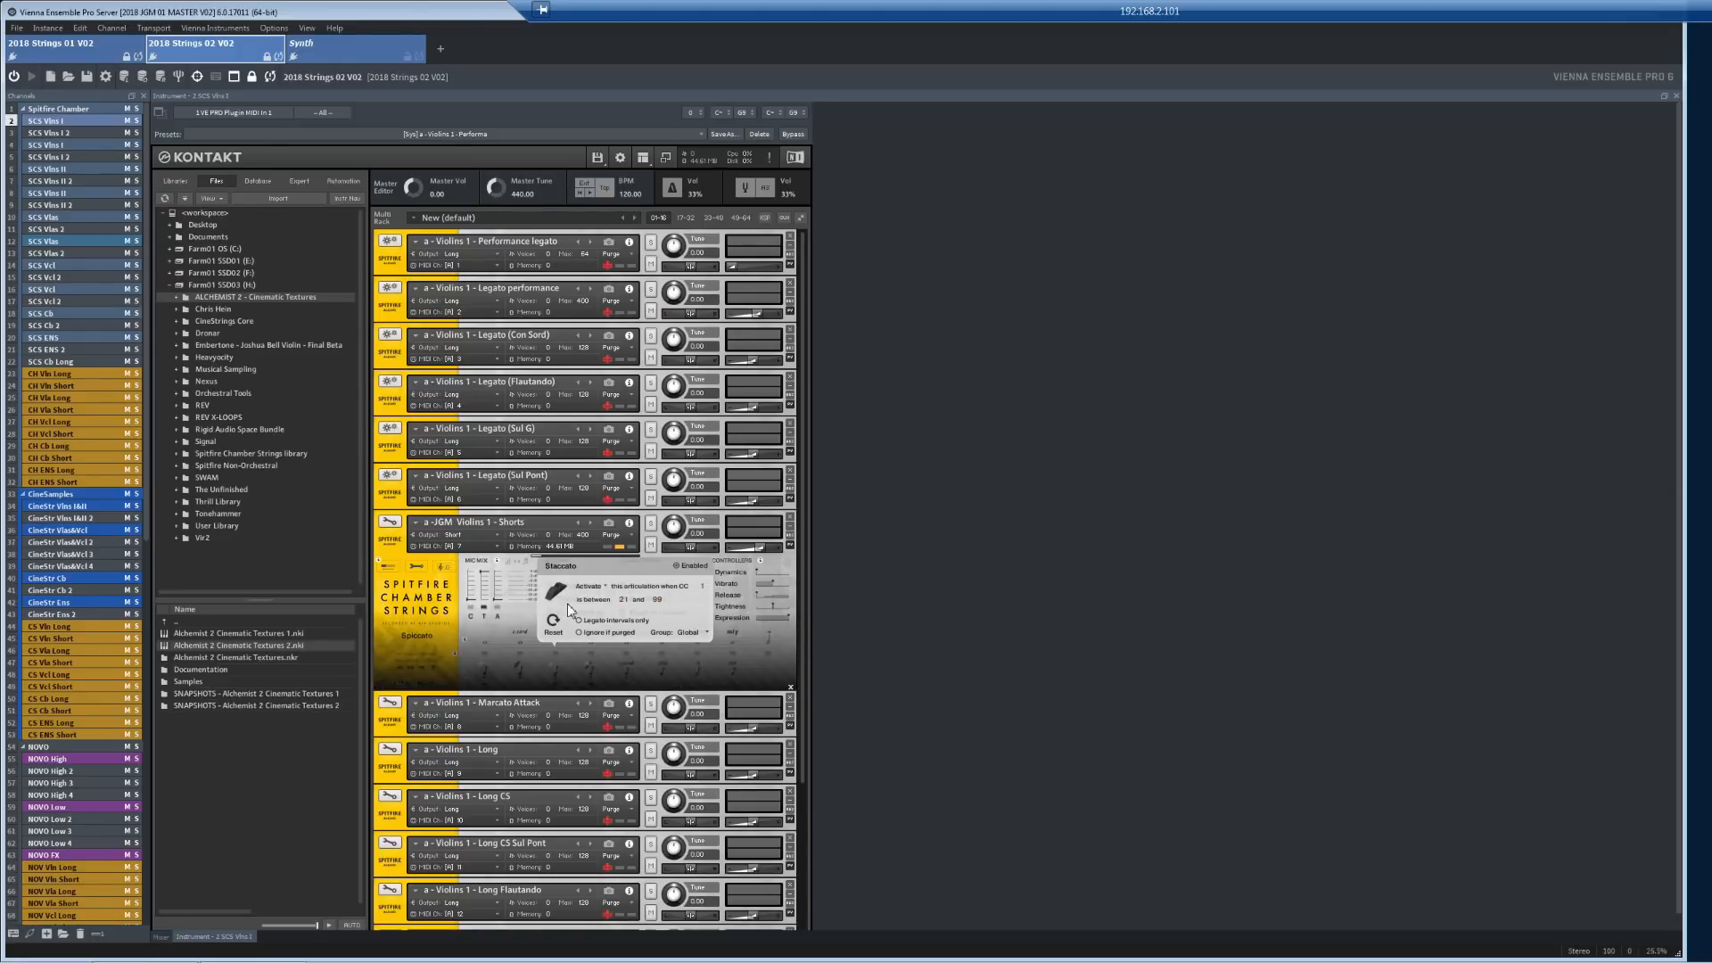
pyautogui.click(485, 667)
pyautogui.rightClick(484, 668)
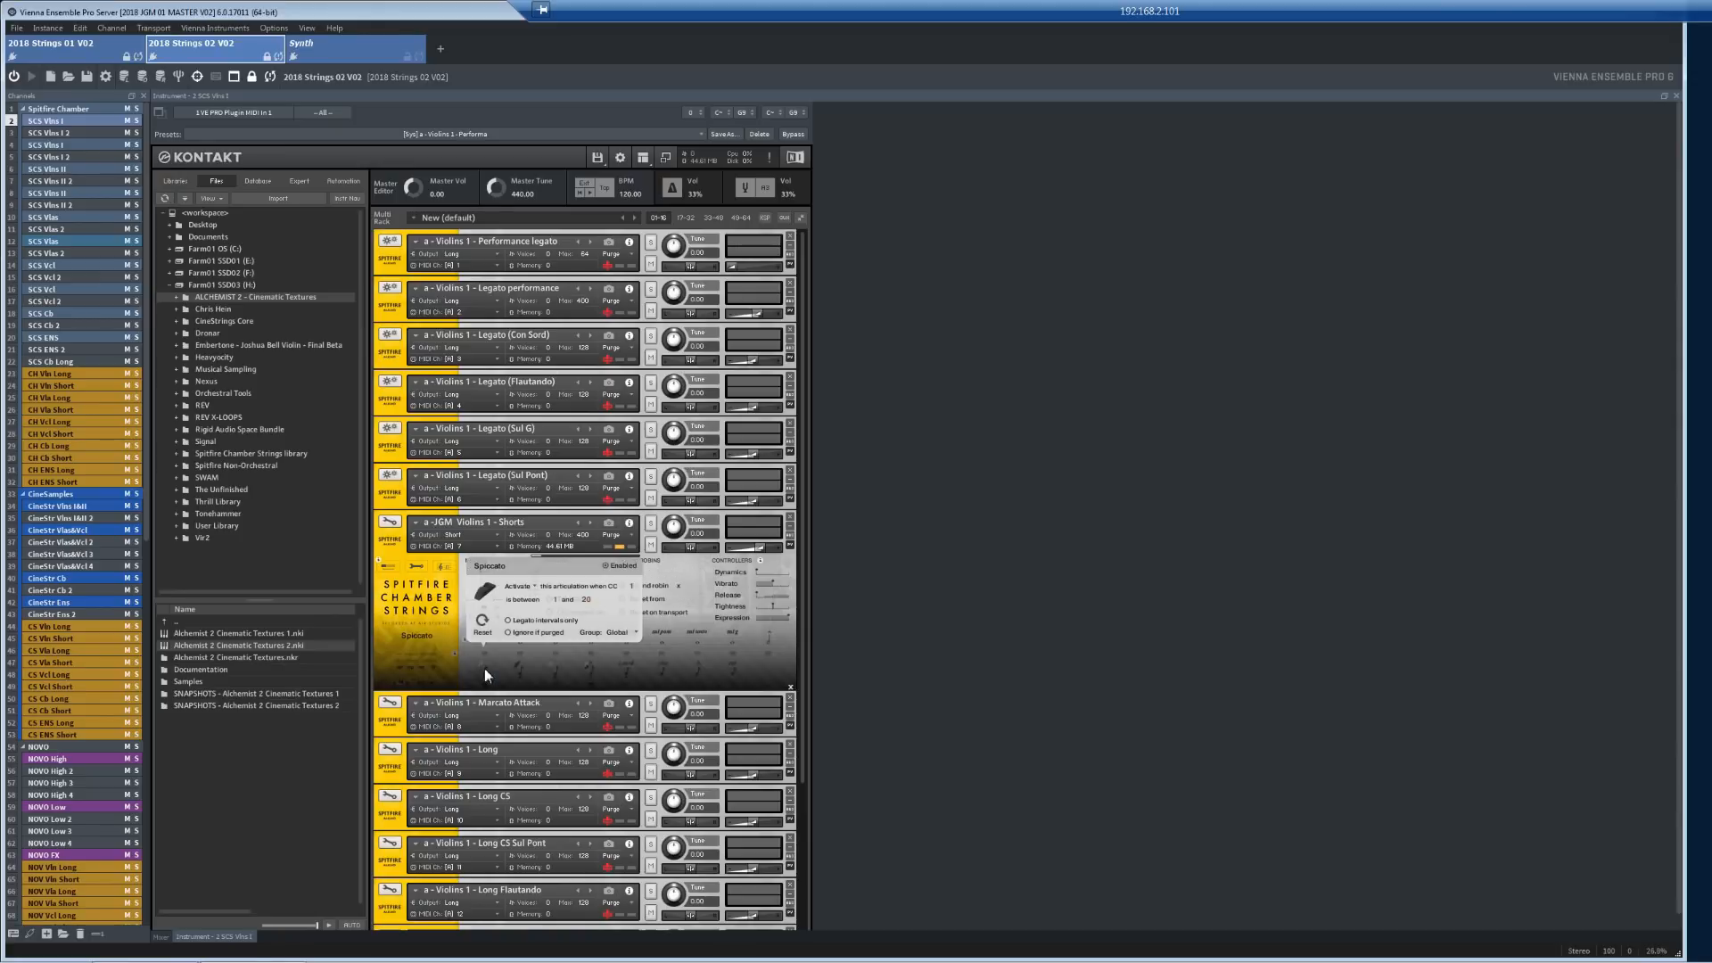
pyautogui.click(453, 640)
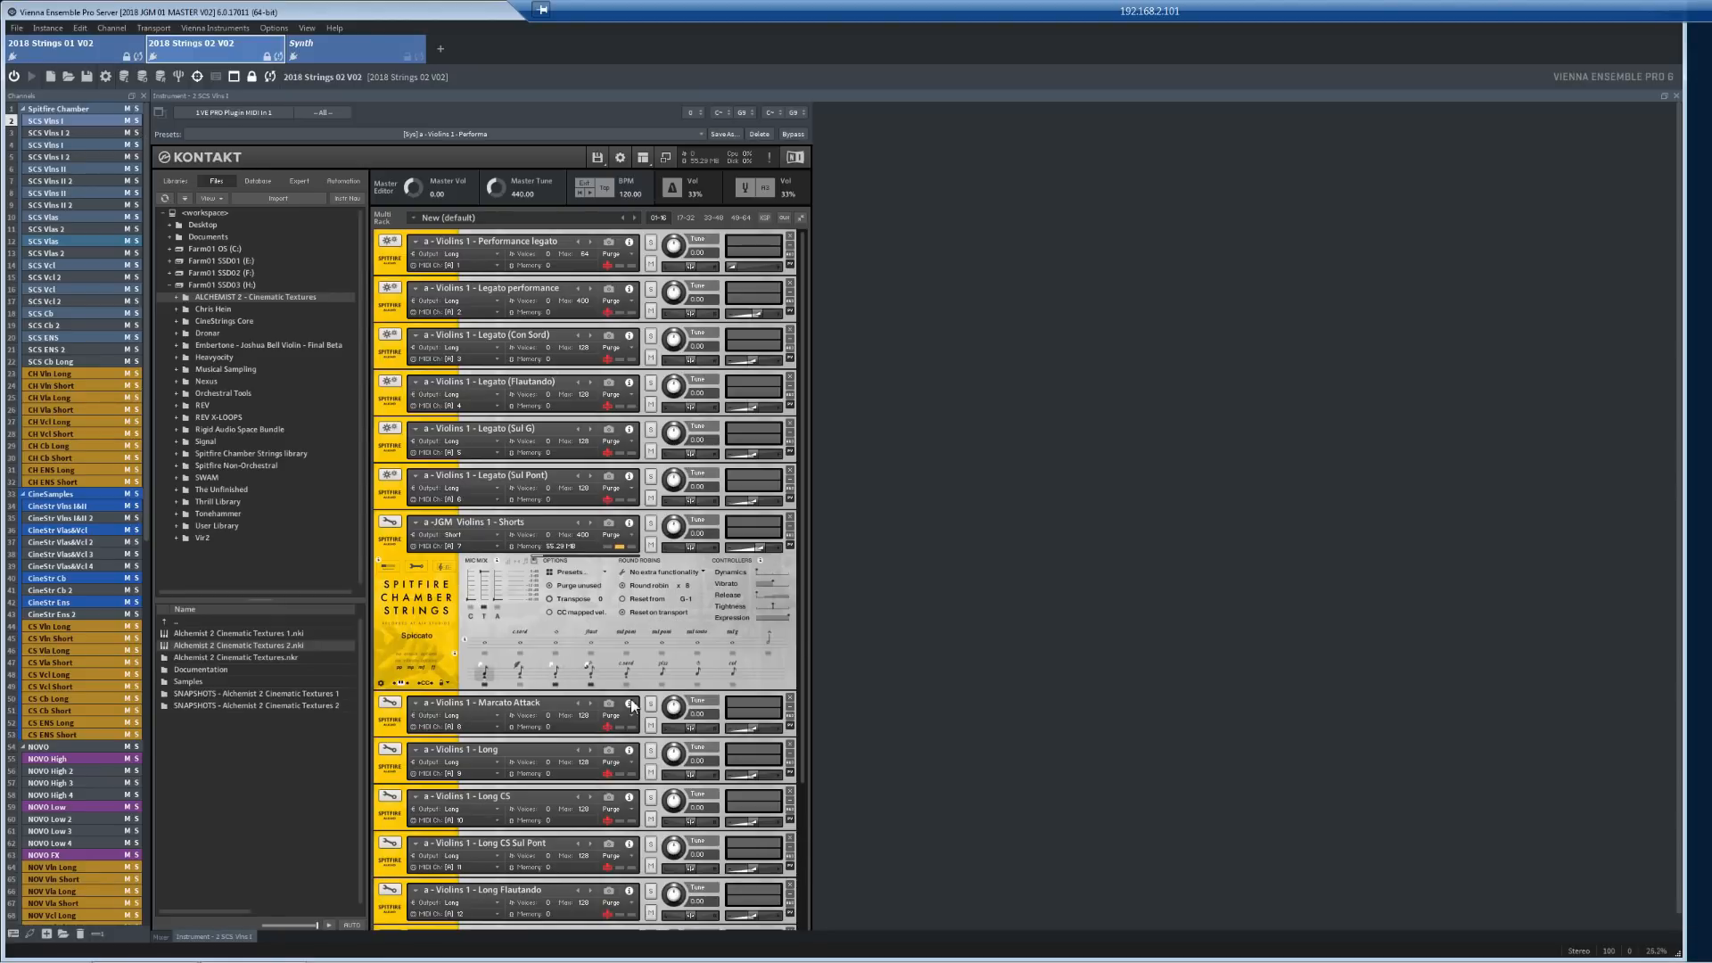
# Step: Return to Cubase, select the CS Shorts parts and play them back
pyautogui.hotkey('alt', 'Tab')
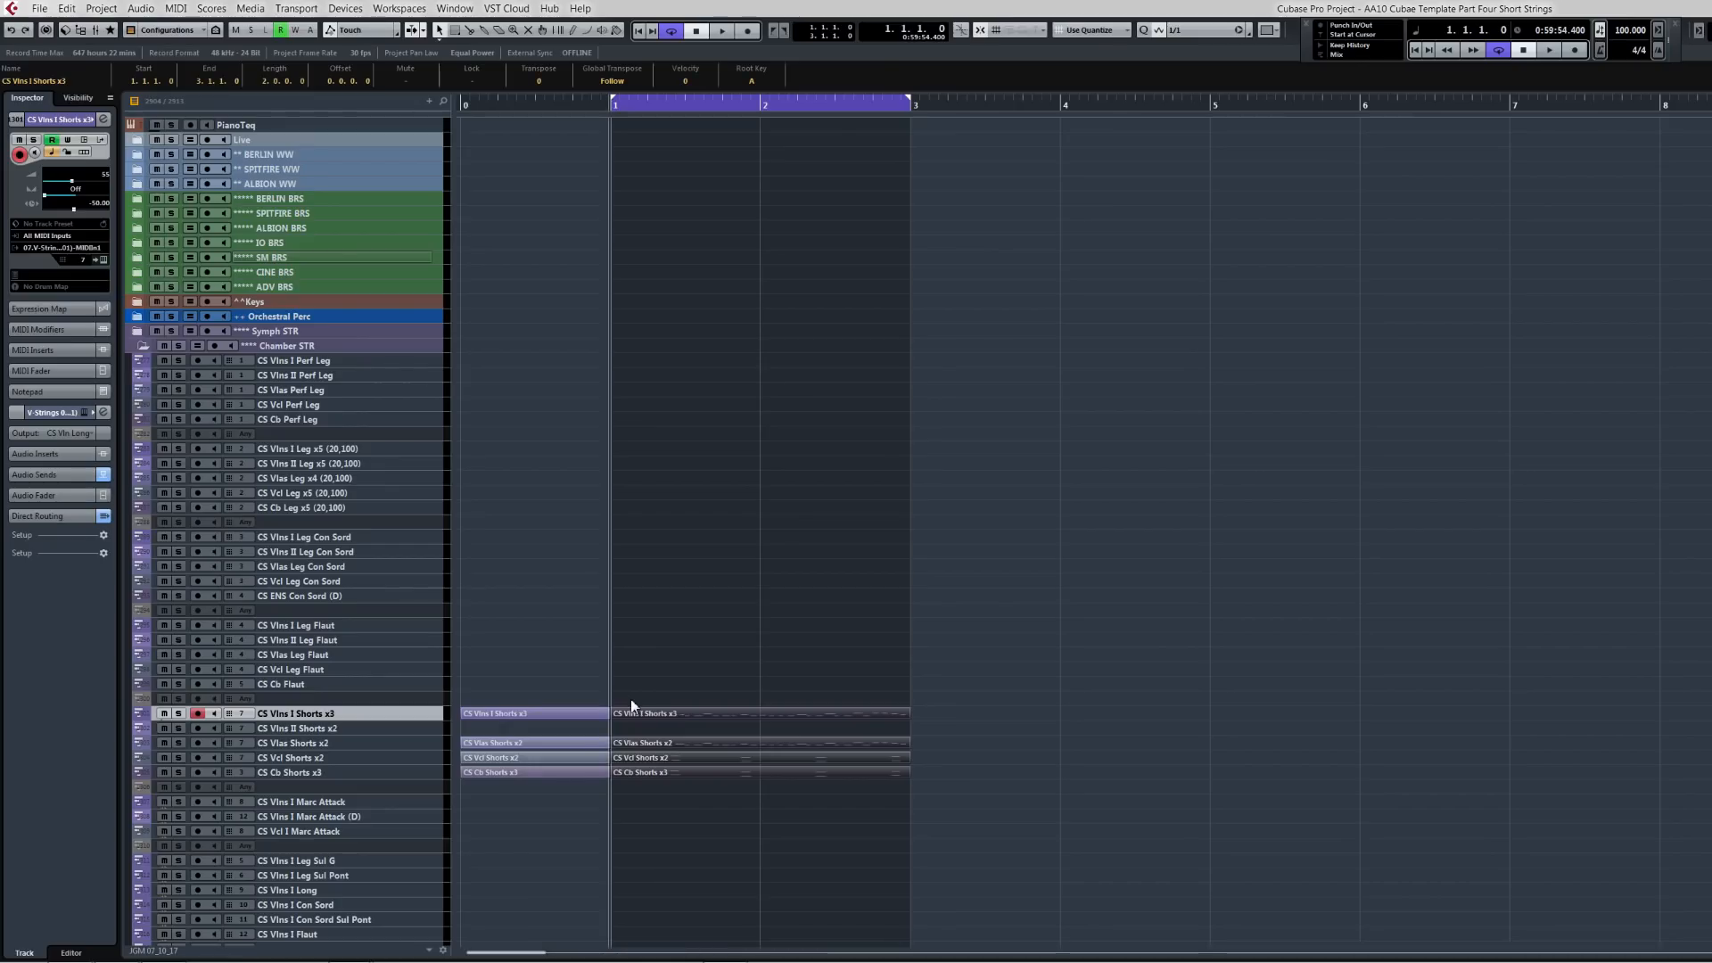
pyautogui.moveTo(632, 682); pyautogui.dragTo(731, 823)
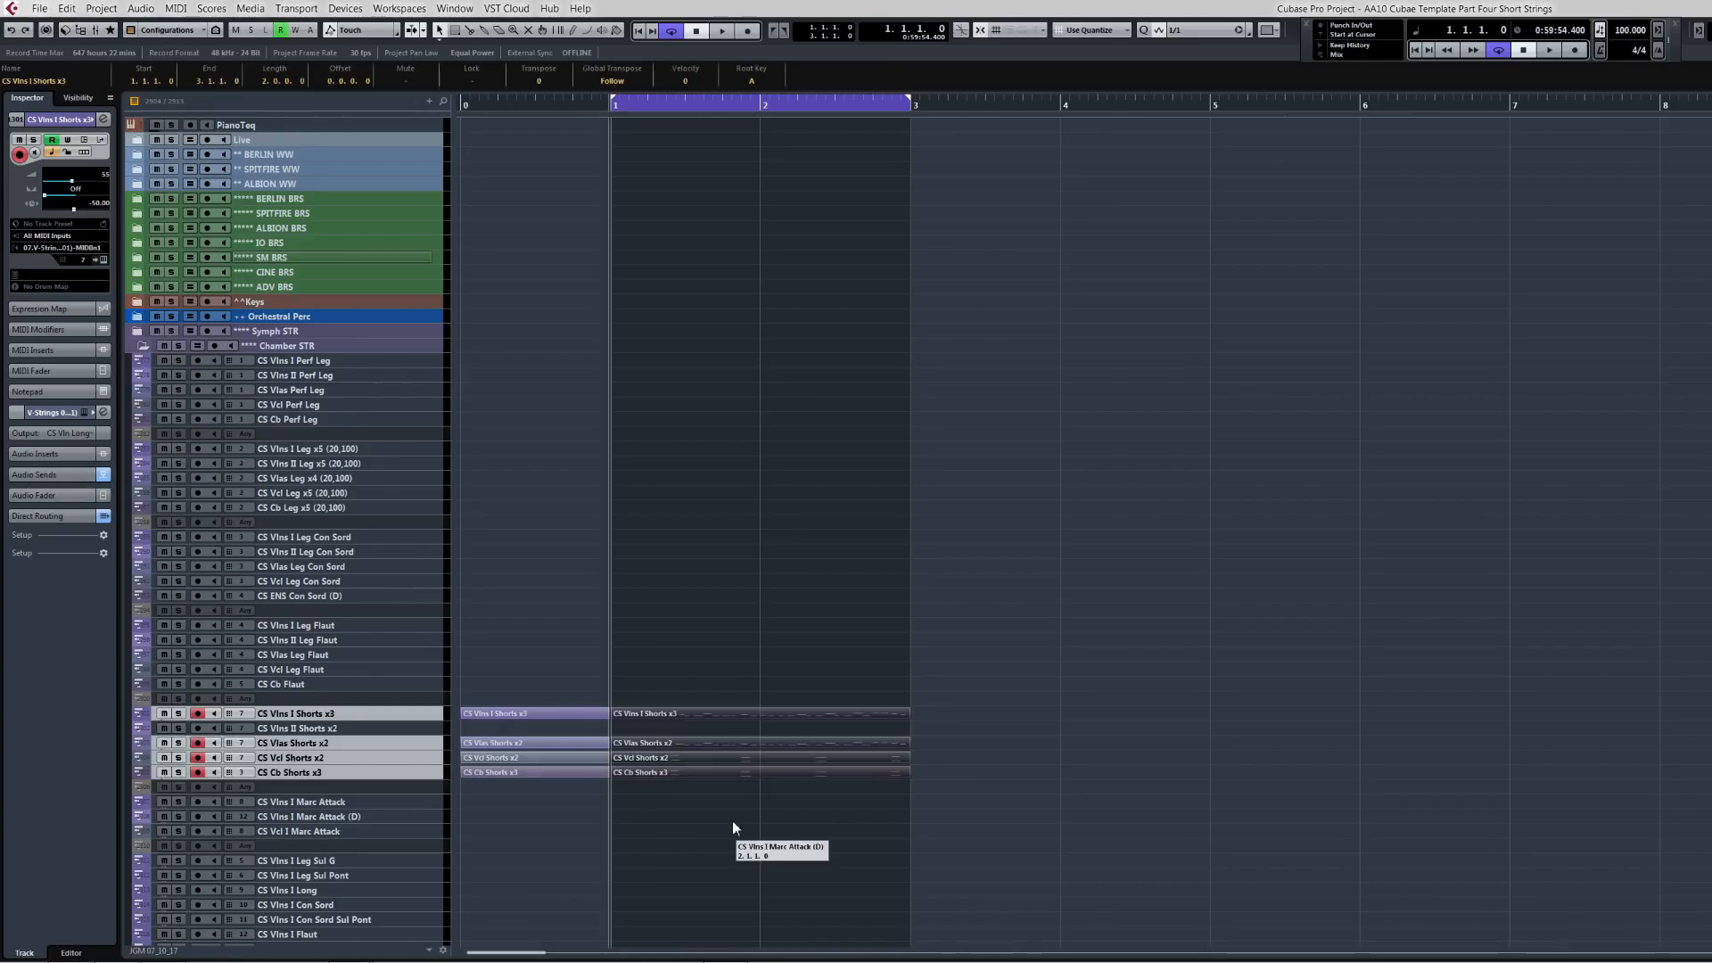
pyautogui.press('space')
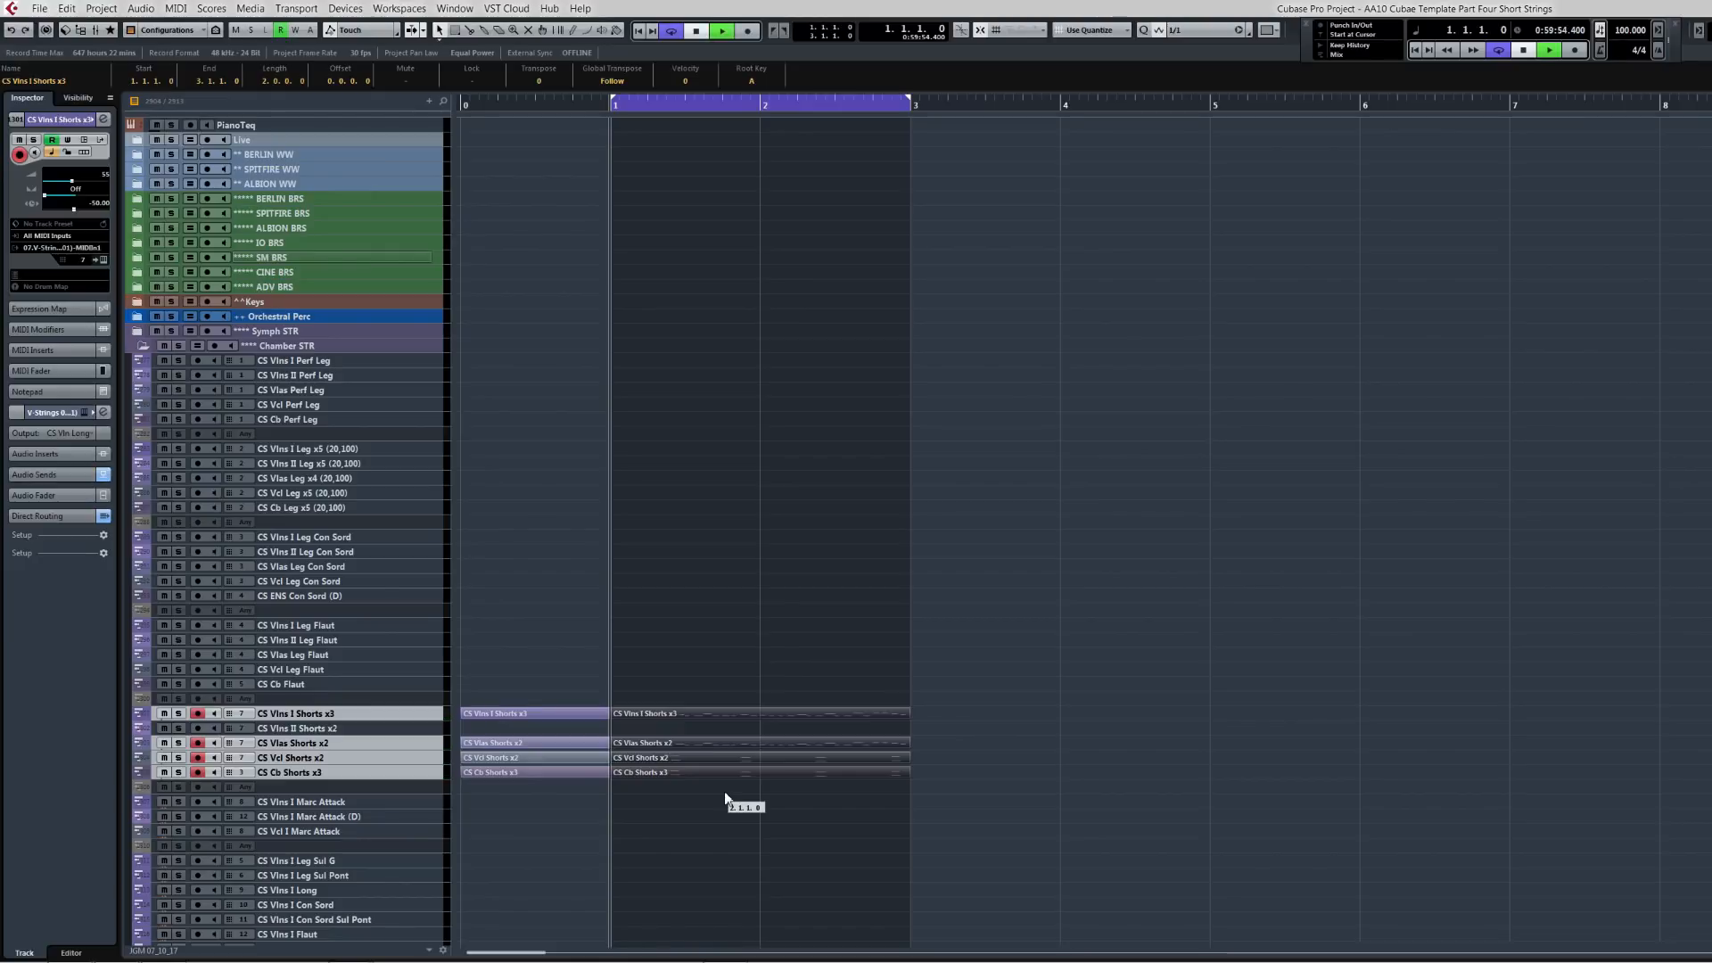
pyautogui.press('space')
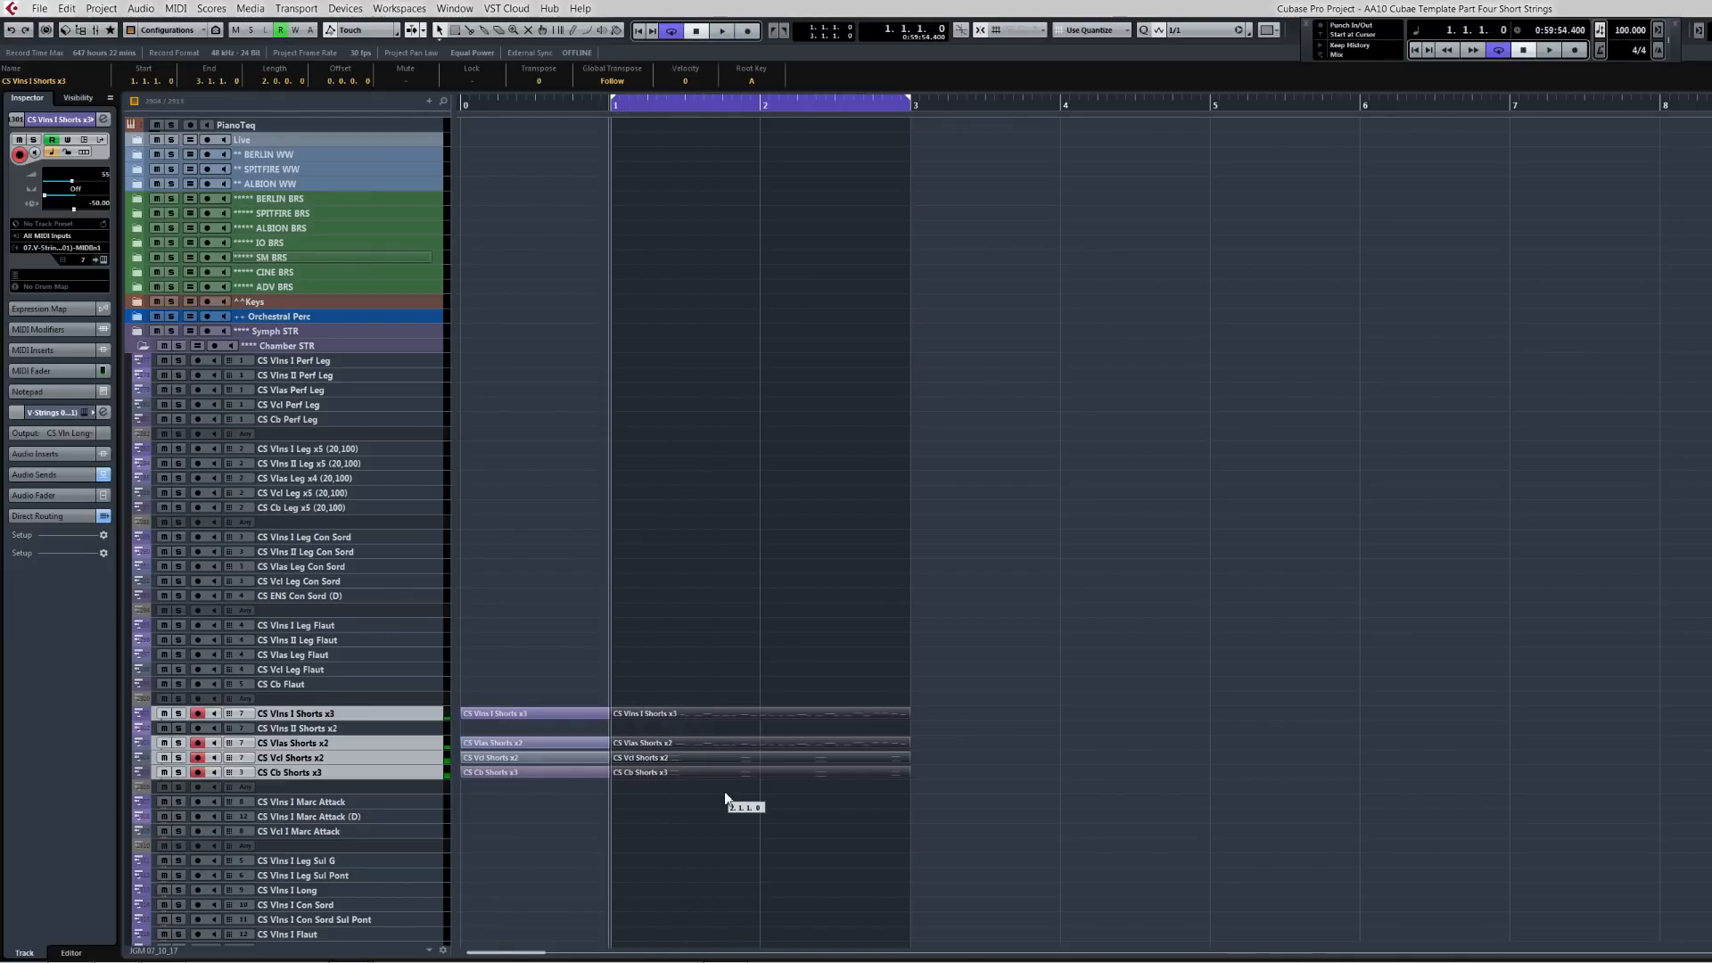
pyautogui.press('space')
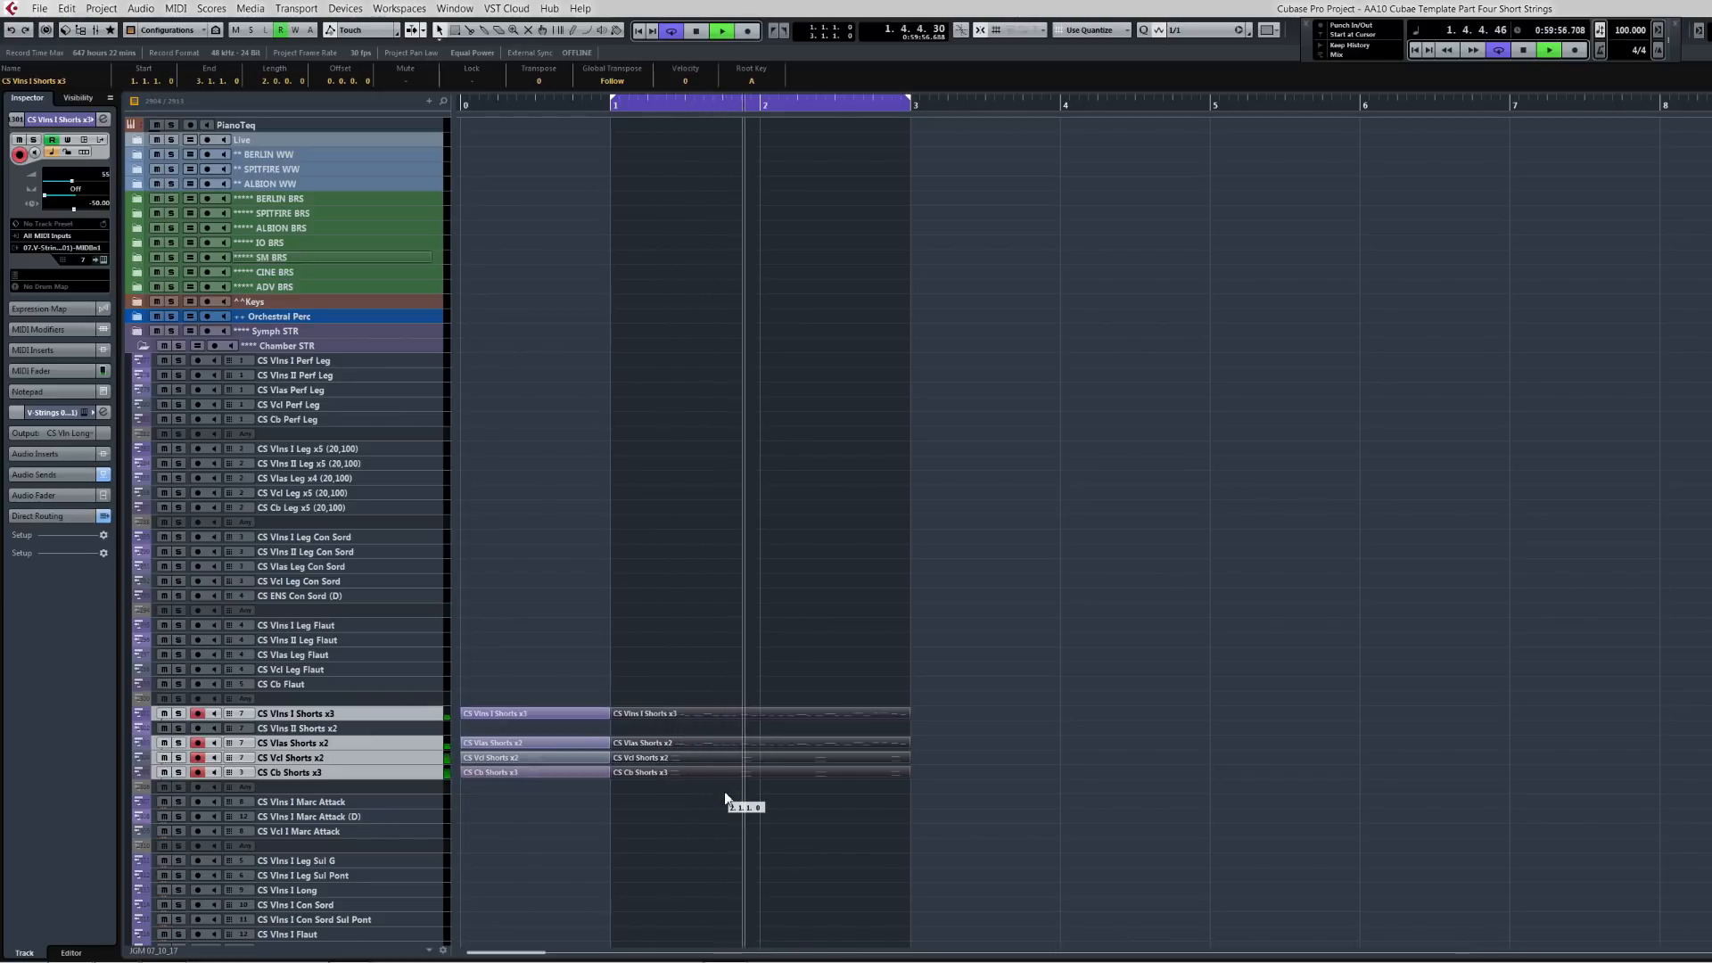
pyautogui.press('space')
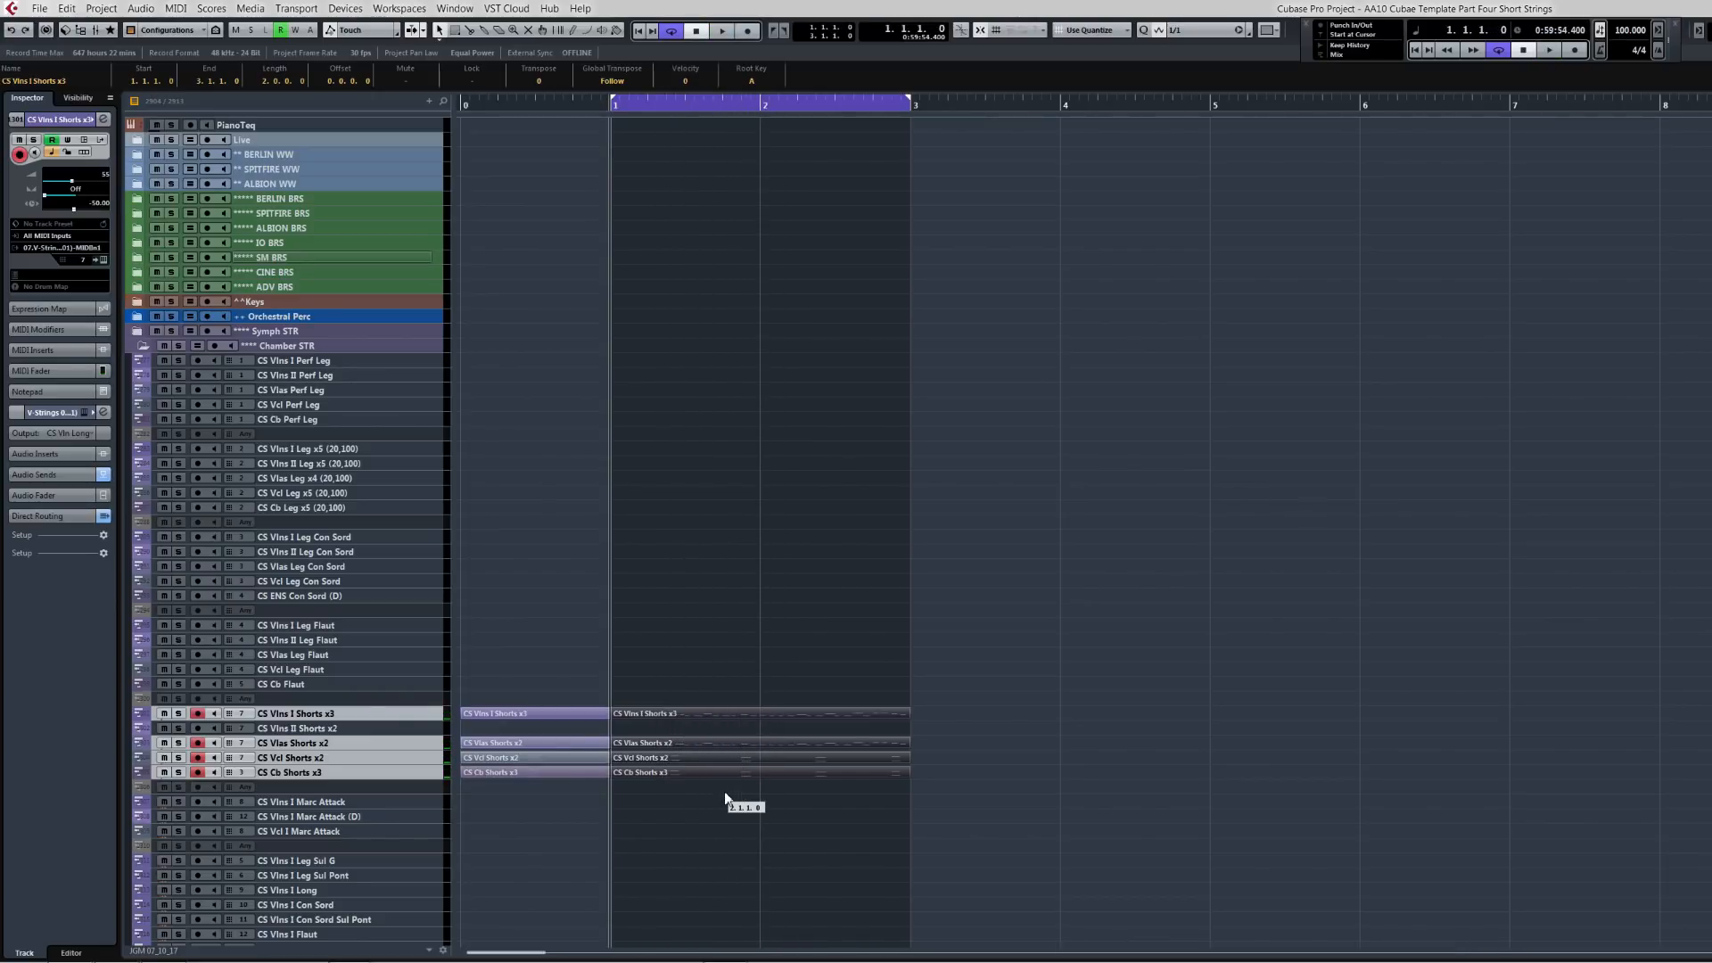
# Step: Move the string parts from the CS Shorts tracks onto the CSS Stacc tracks in the CSS STR folder
pyautogui.moveTo(532, 660); pyautogui.dragTo(715, 801)
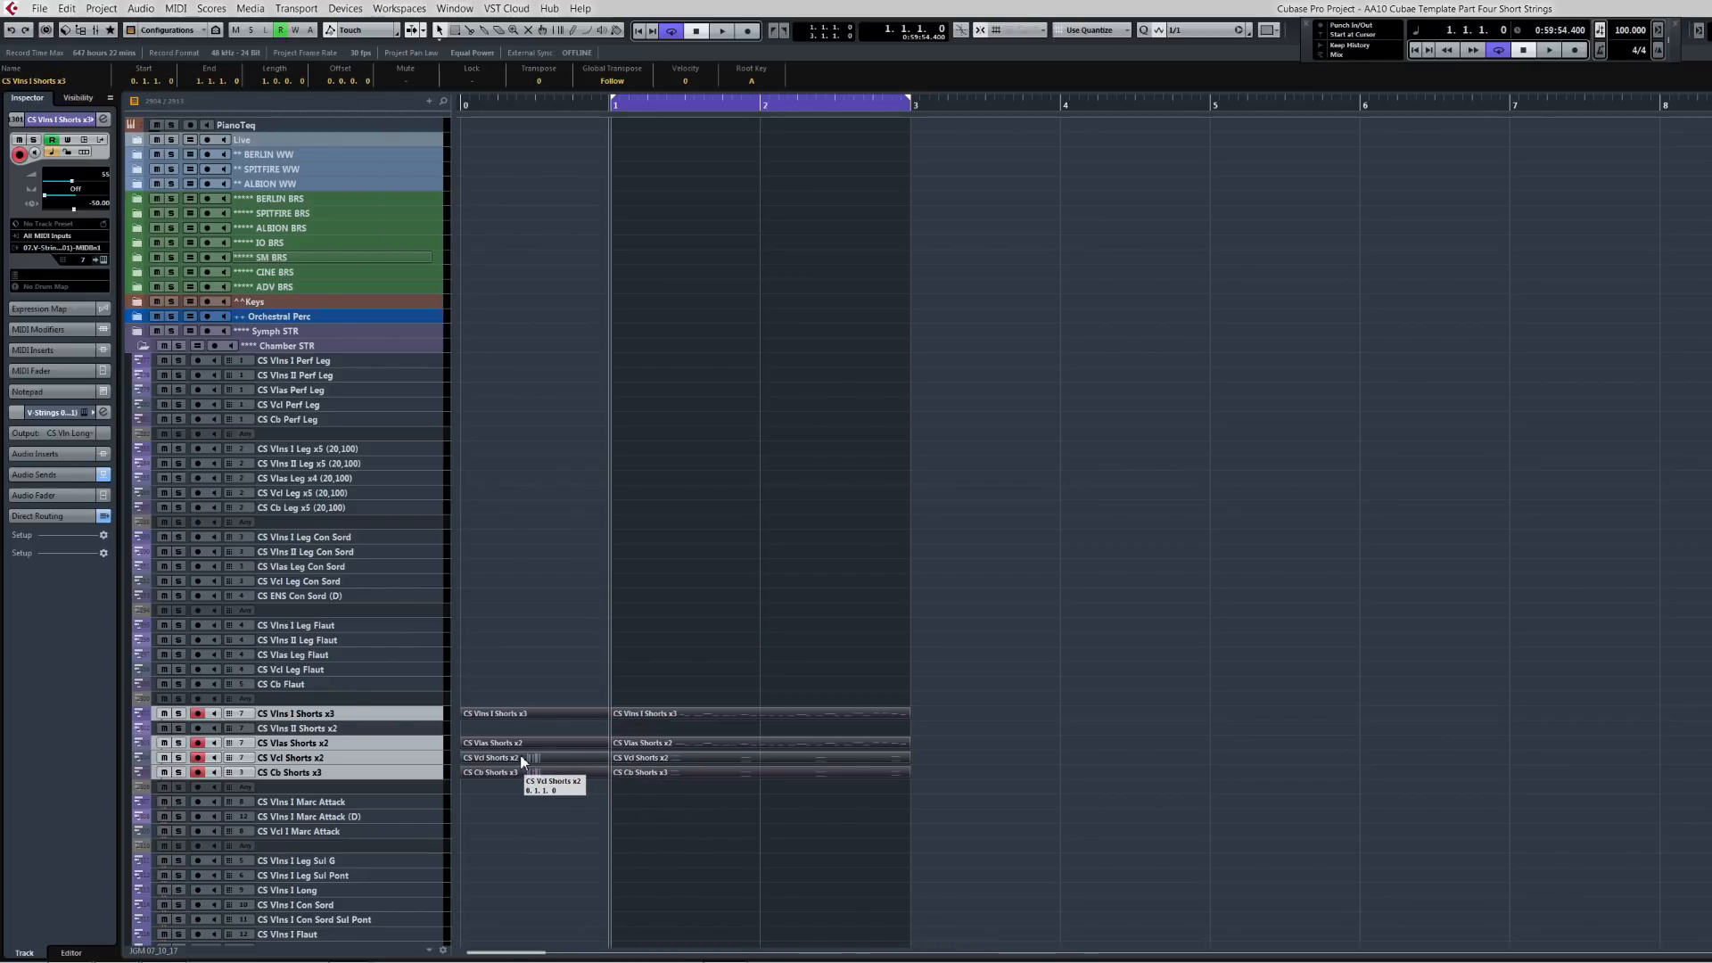
pyautogui.press('Delete')
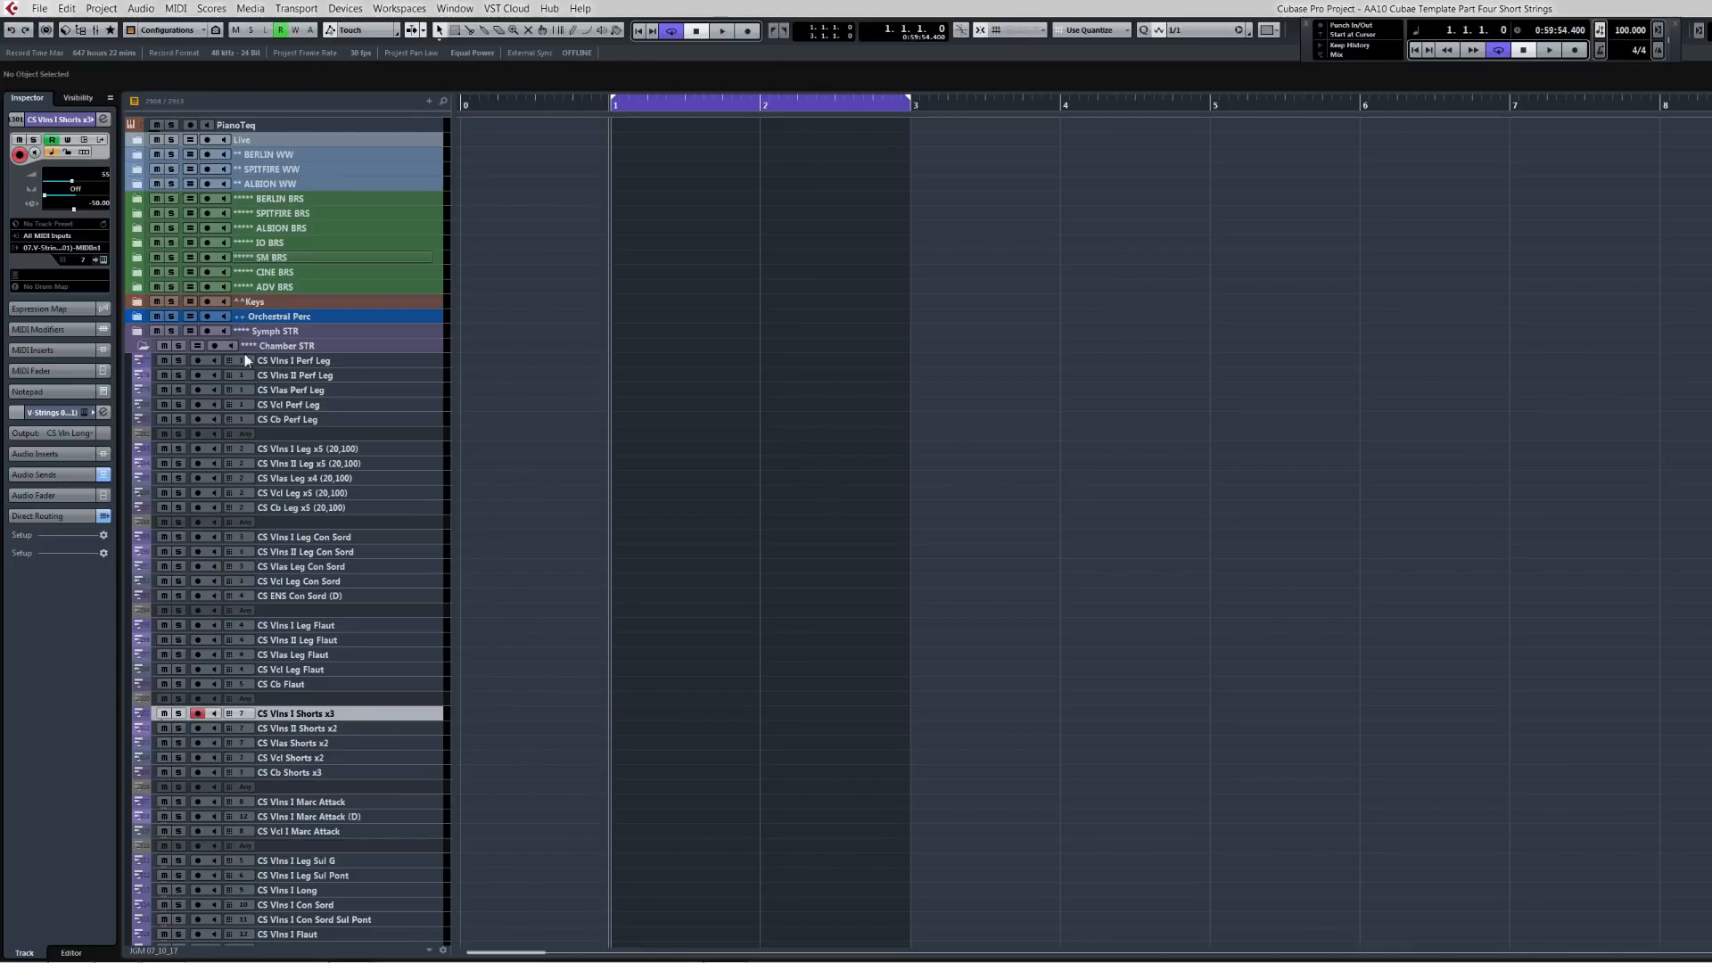
pyautogui.click(139, 344)
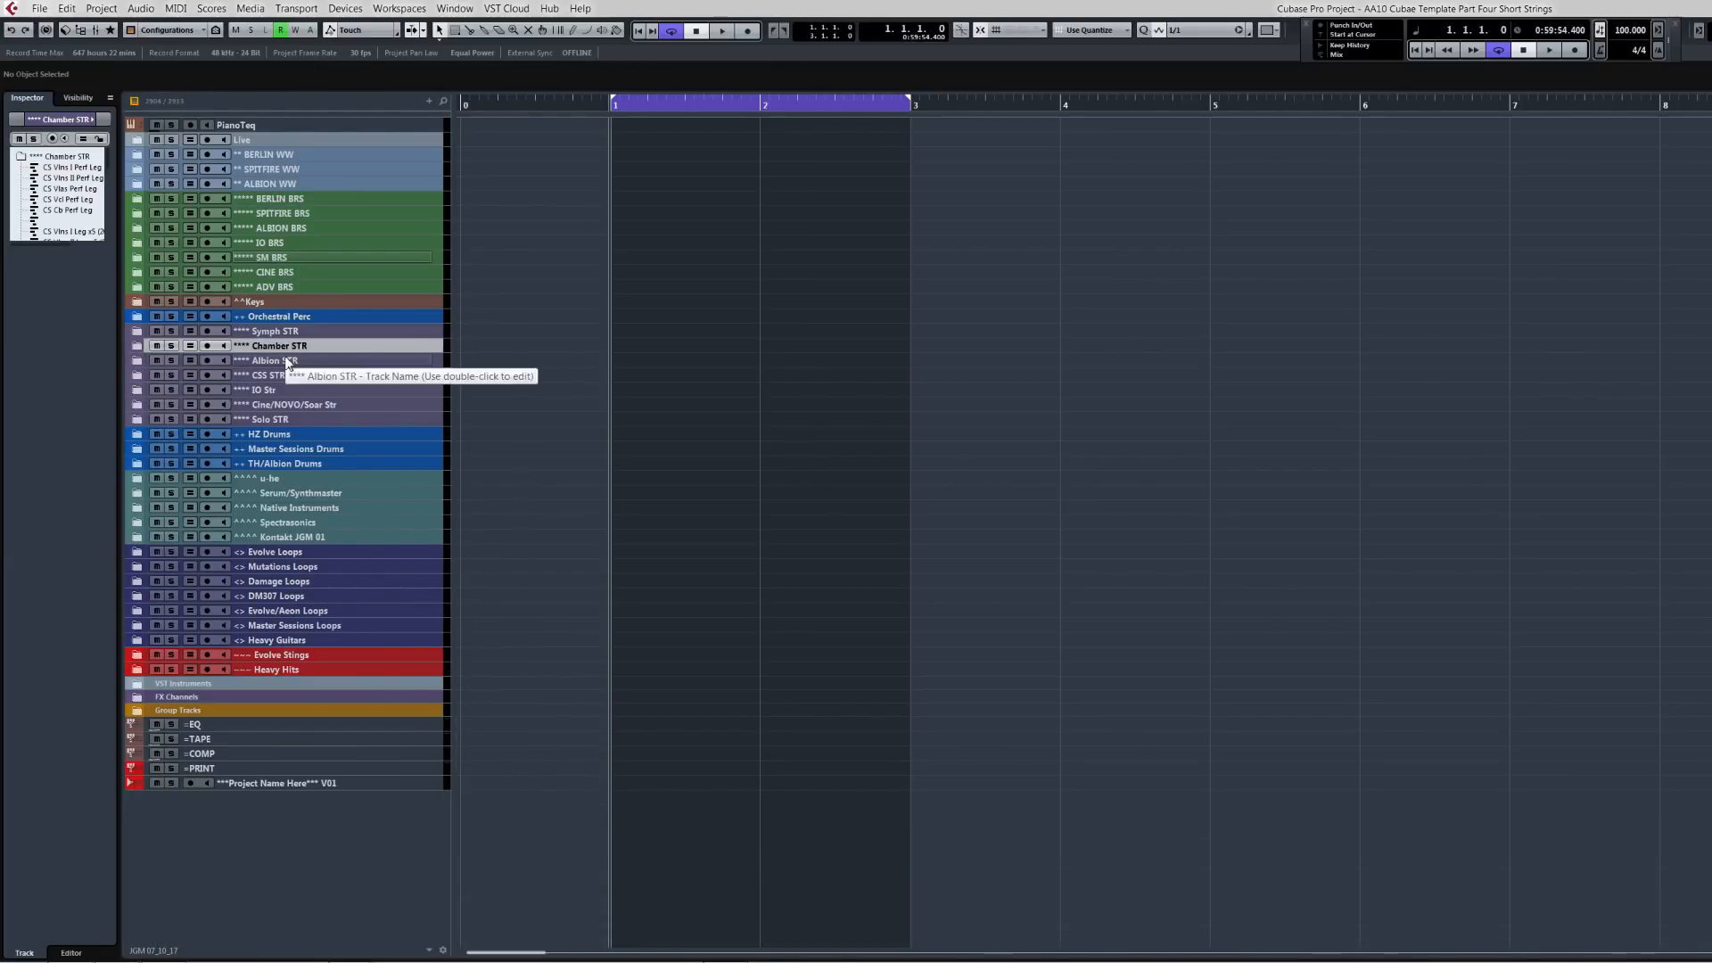
pyautogui.click(133, 374)
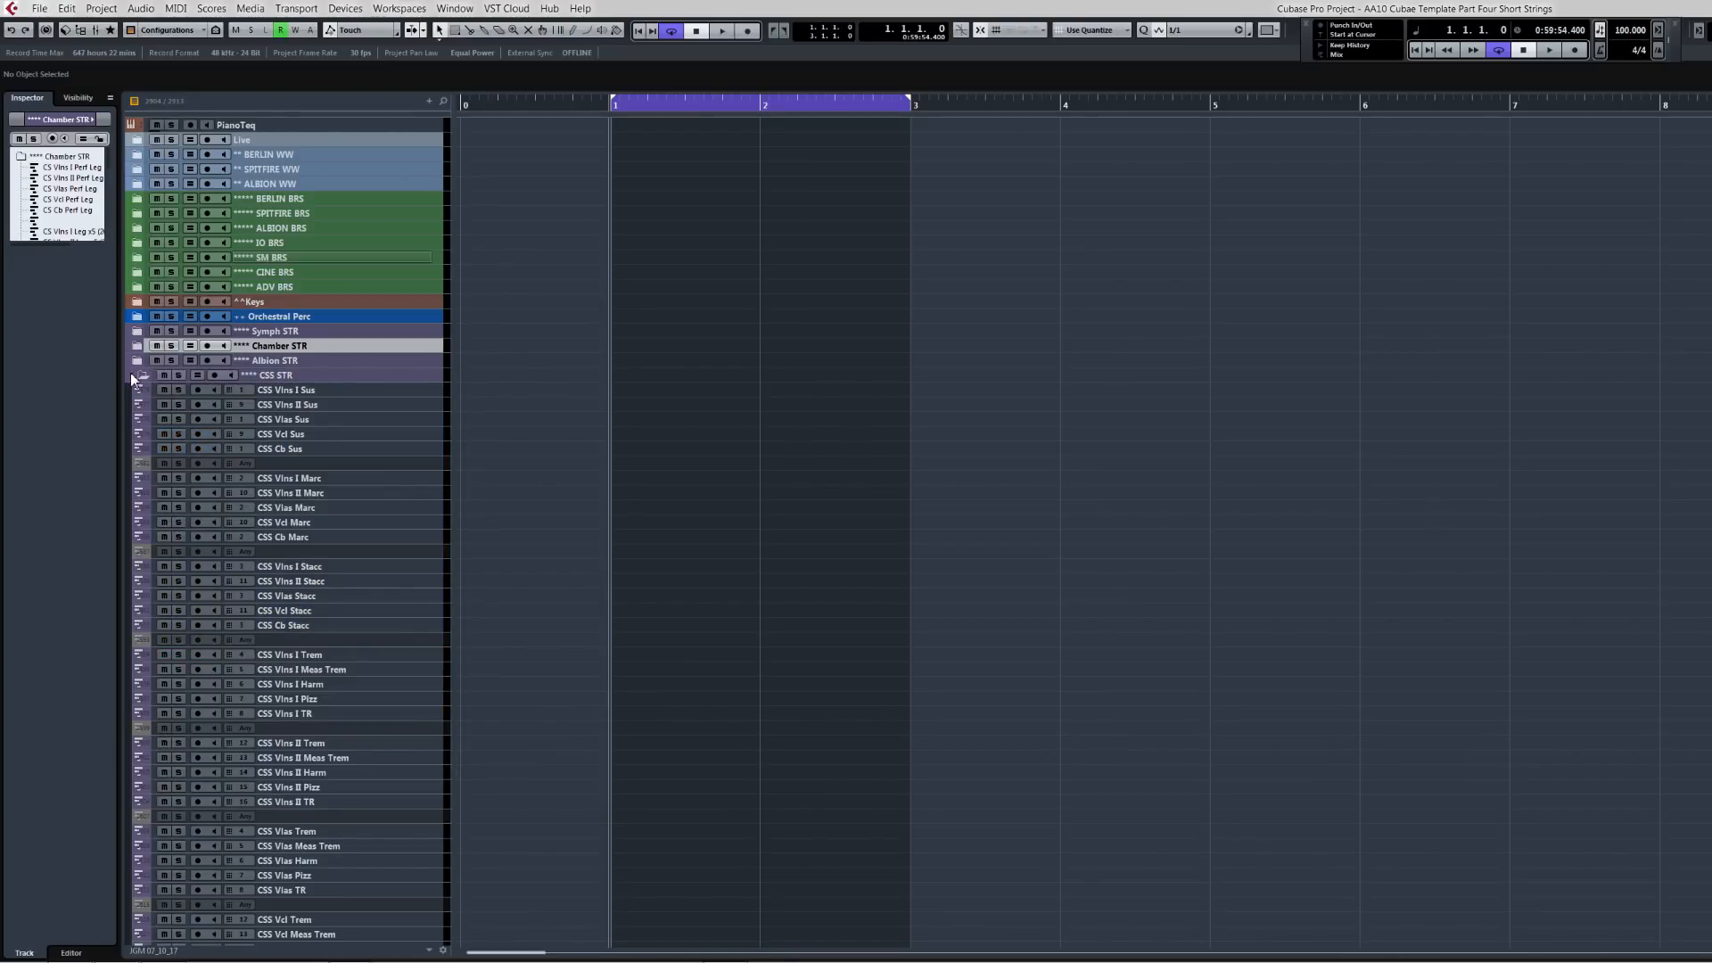
pyautogui.click(337, 567)
pyautogui.keyDown('shift'); pyautogui.click(335, 627); pyautogui.keyUp('shift')
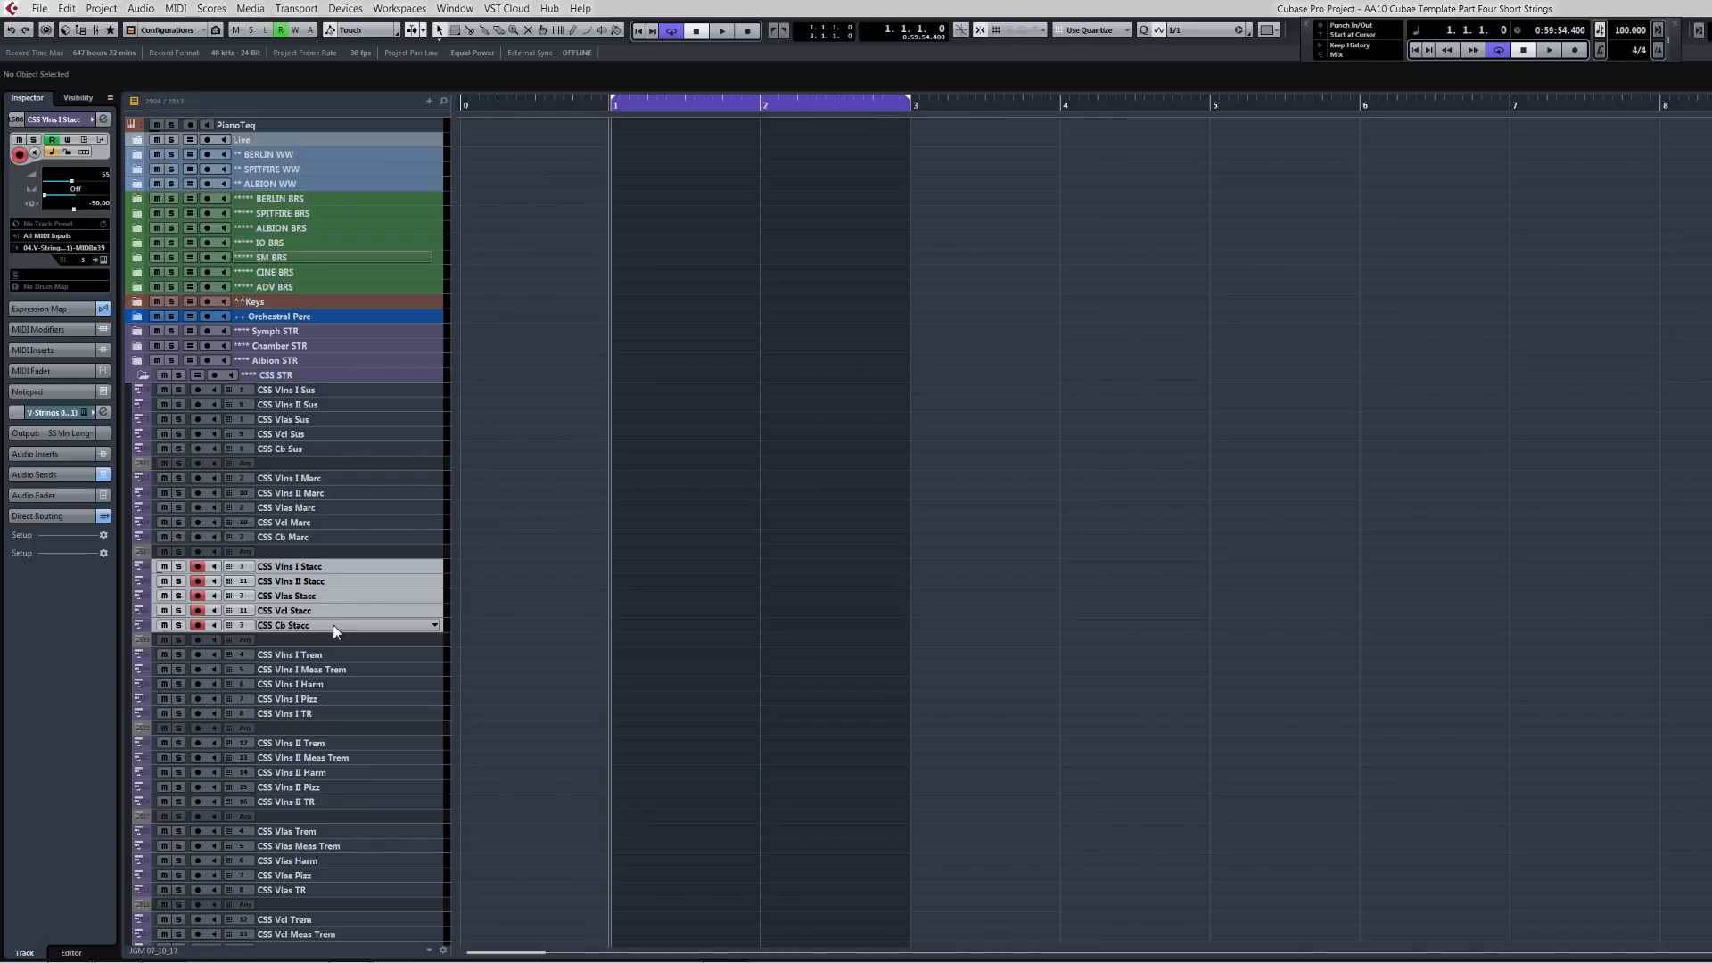
pyautogui.press('KP_Decimal')
pyautogui.hotkey('ctrl', 'v')
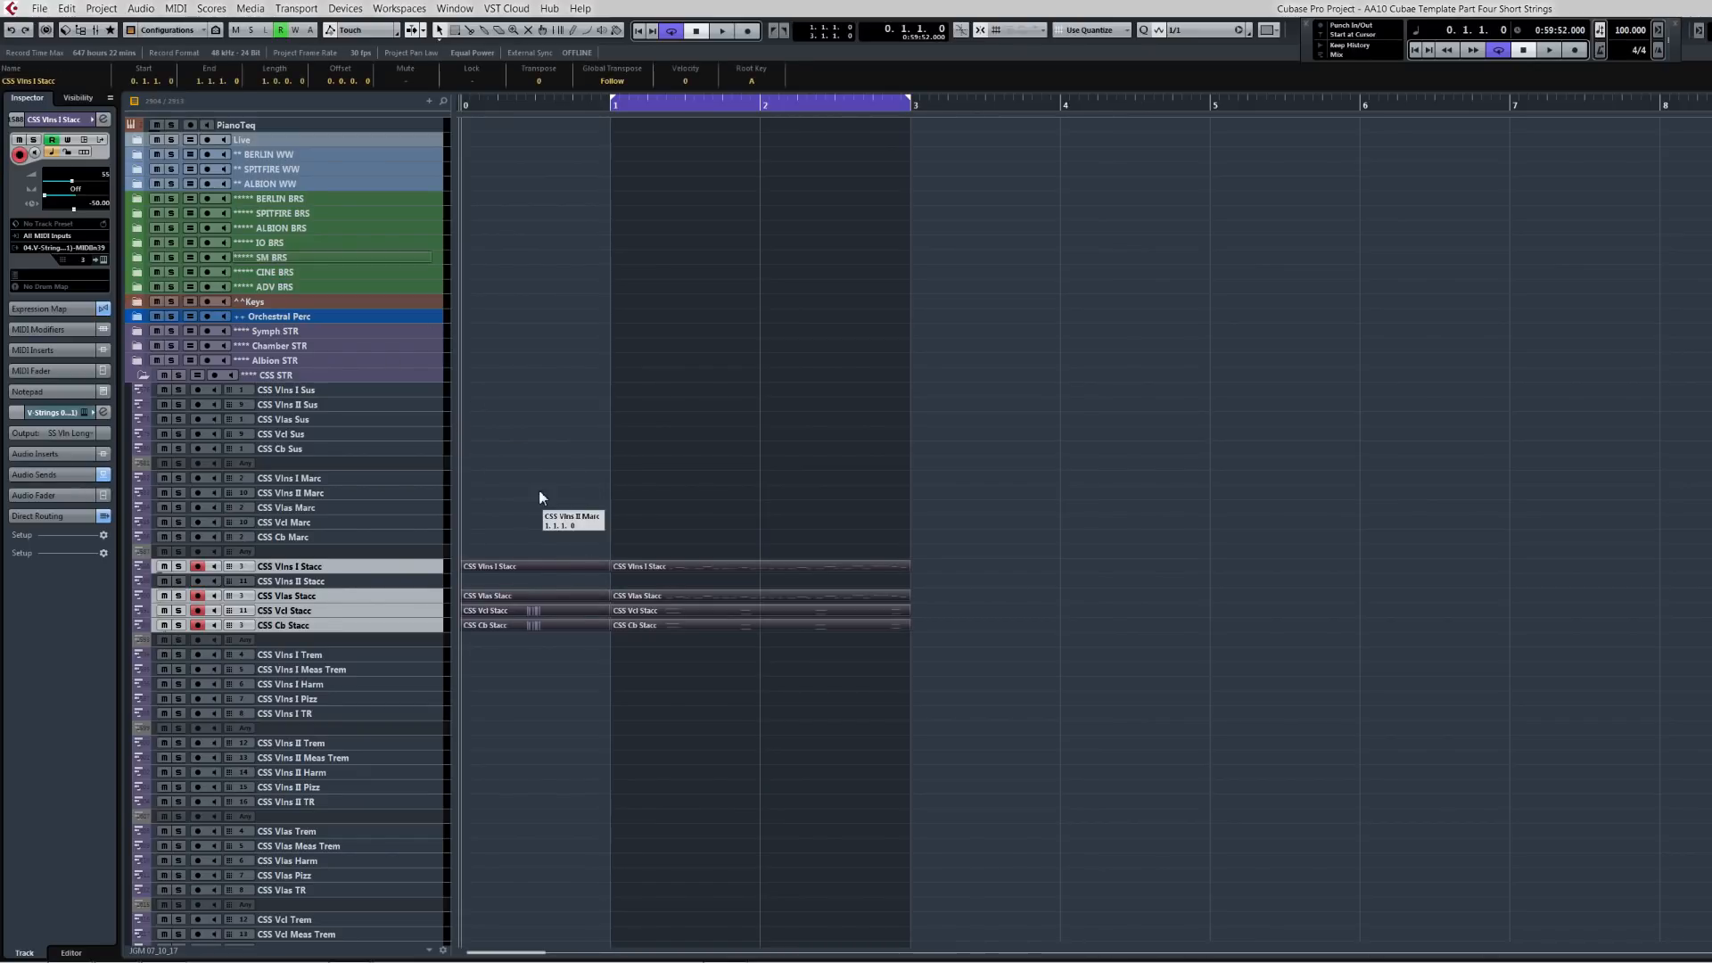
pyautogui.press('KP_1')
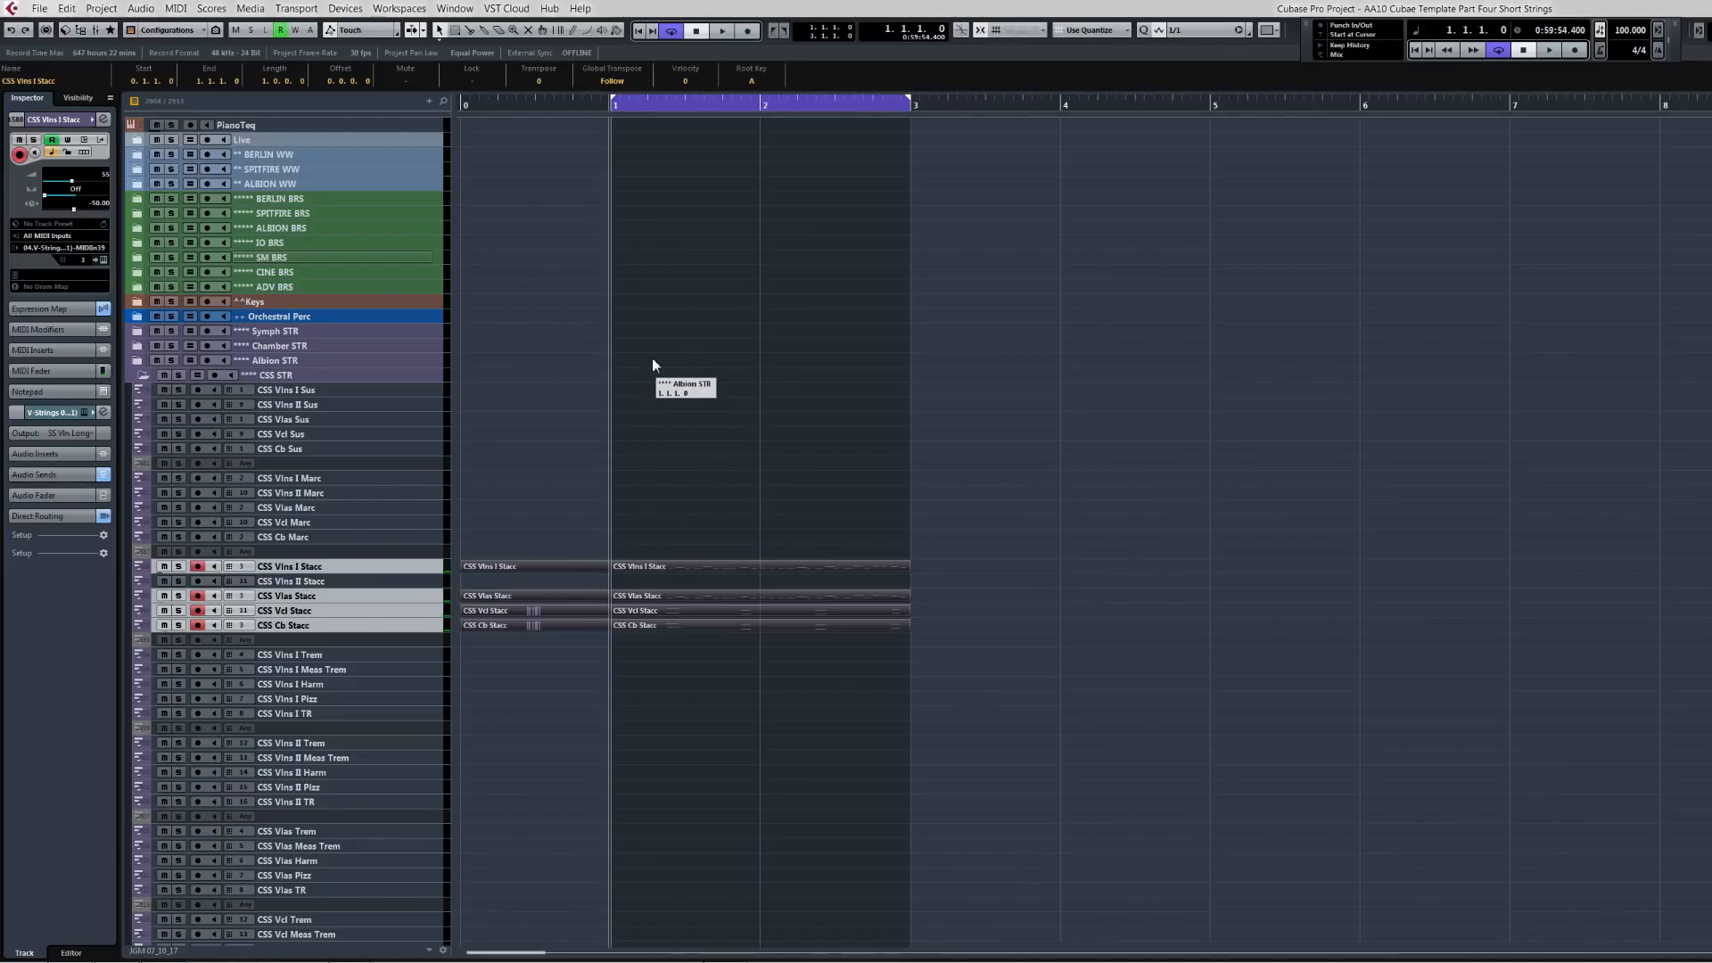
# Step: Play back the string phrase on the CSS Stacc tracks to audition it
pyautogui.press('space')
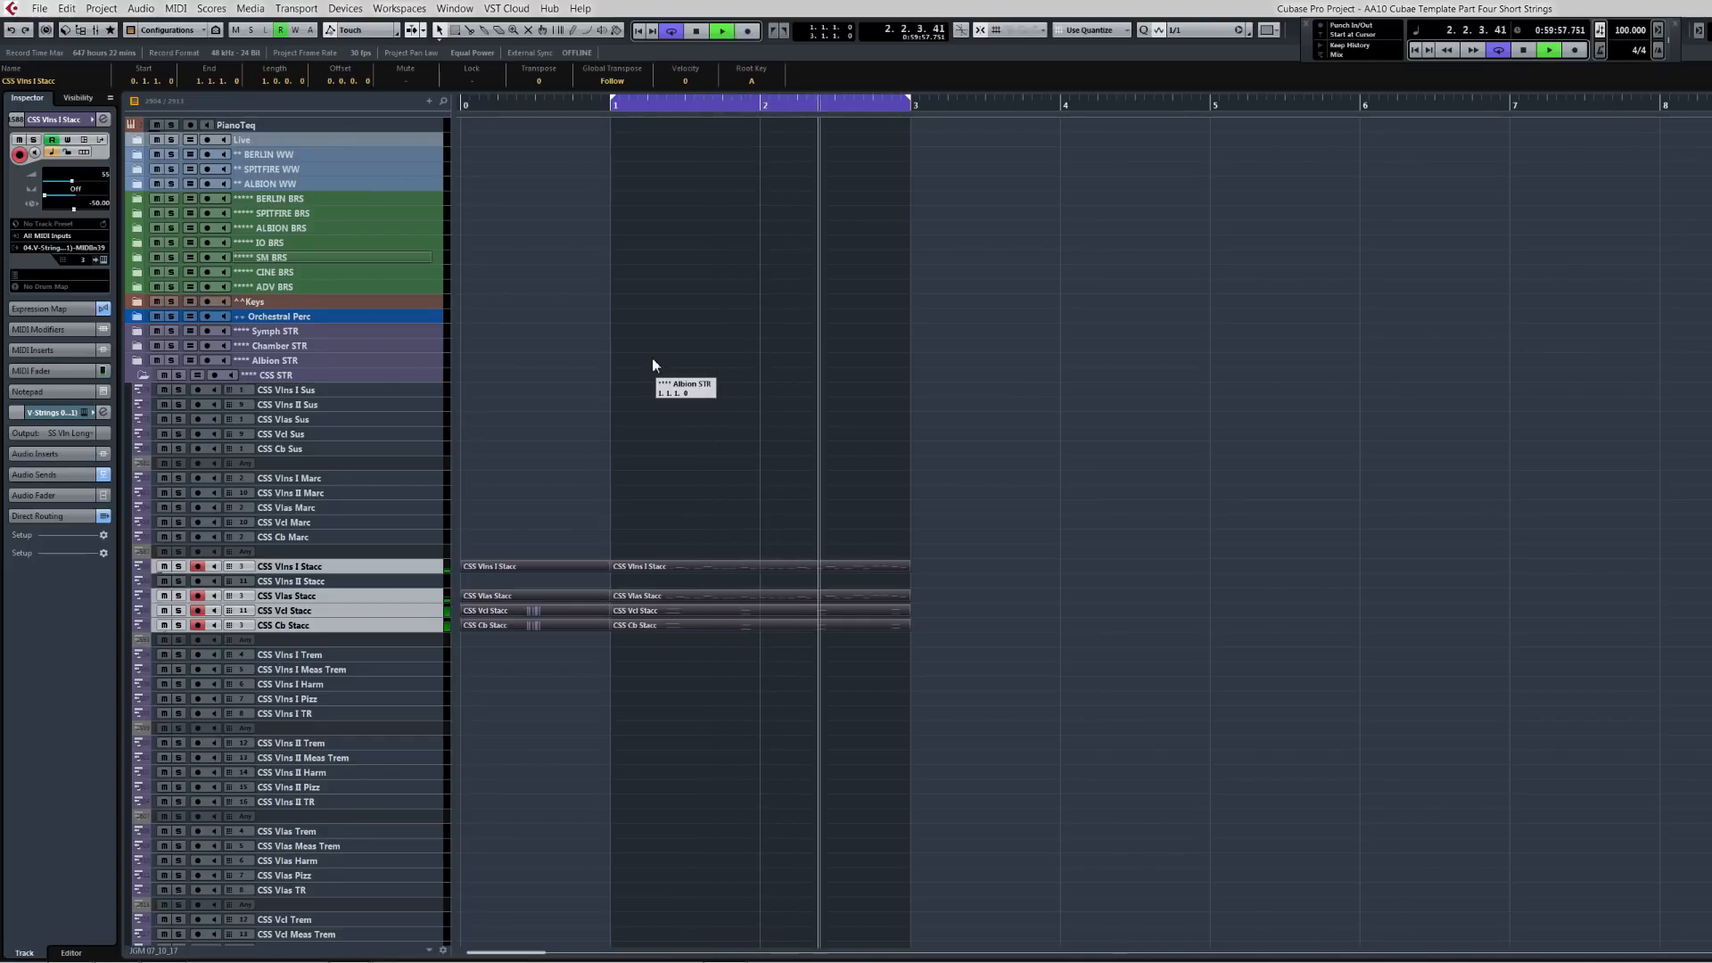
pyautogui.press('space')
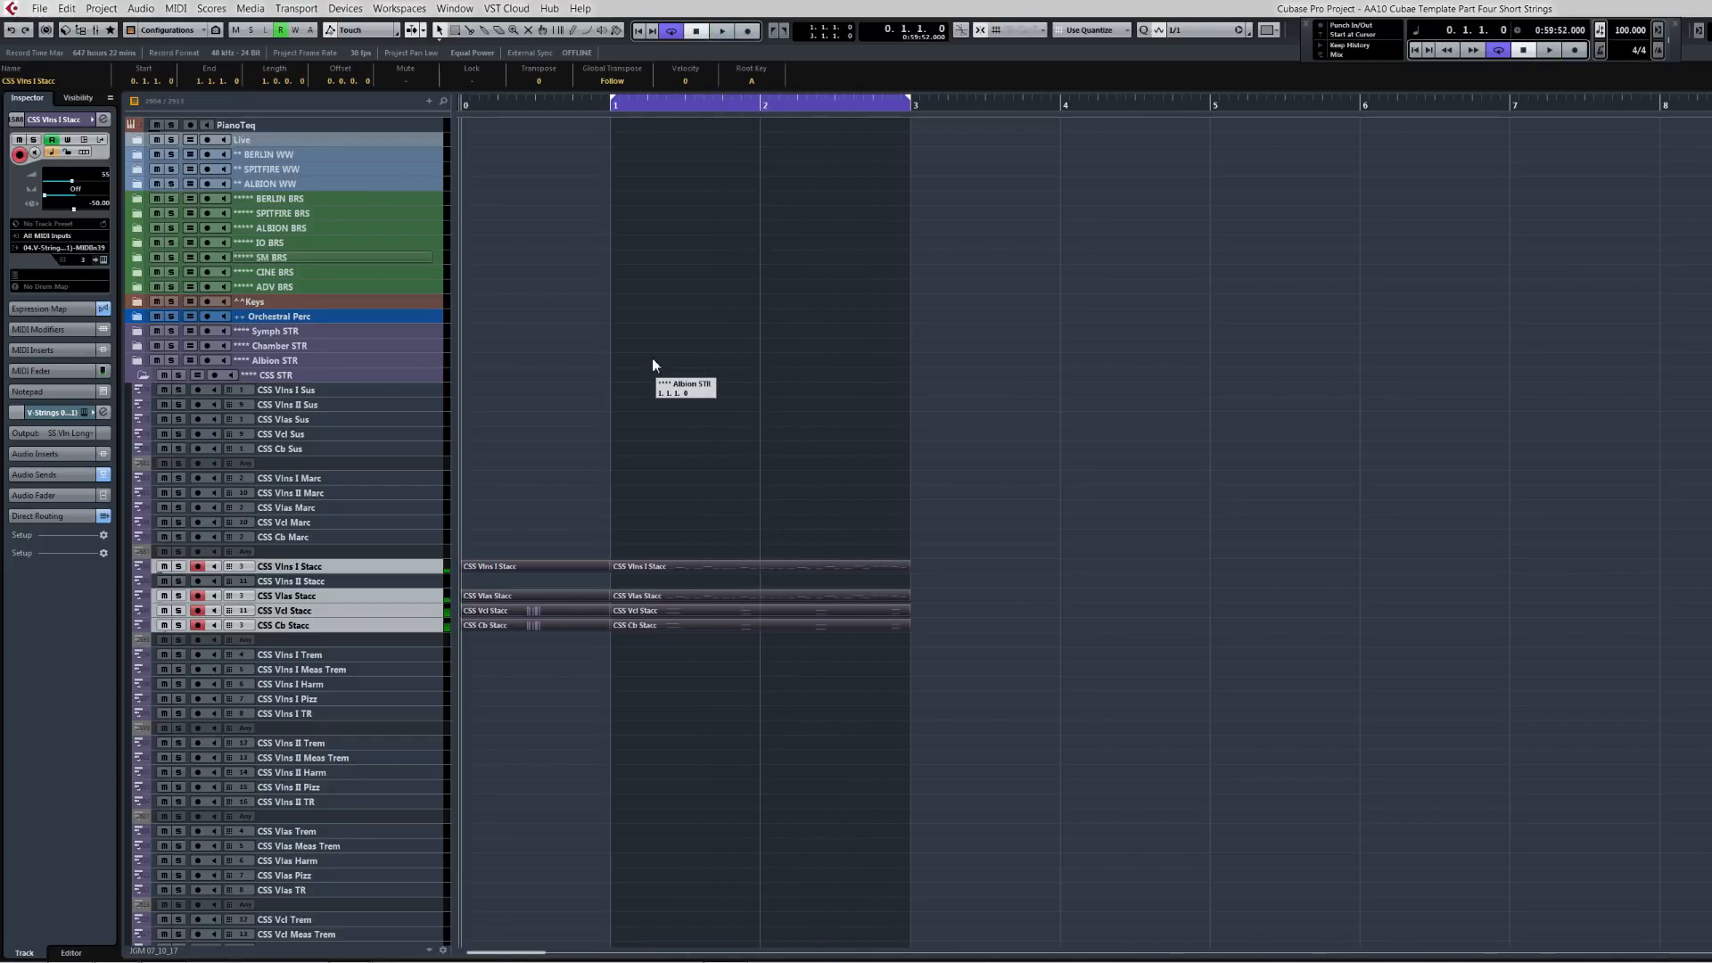
pyautogui.press('space')
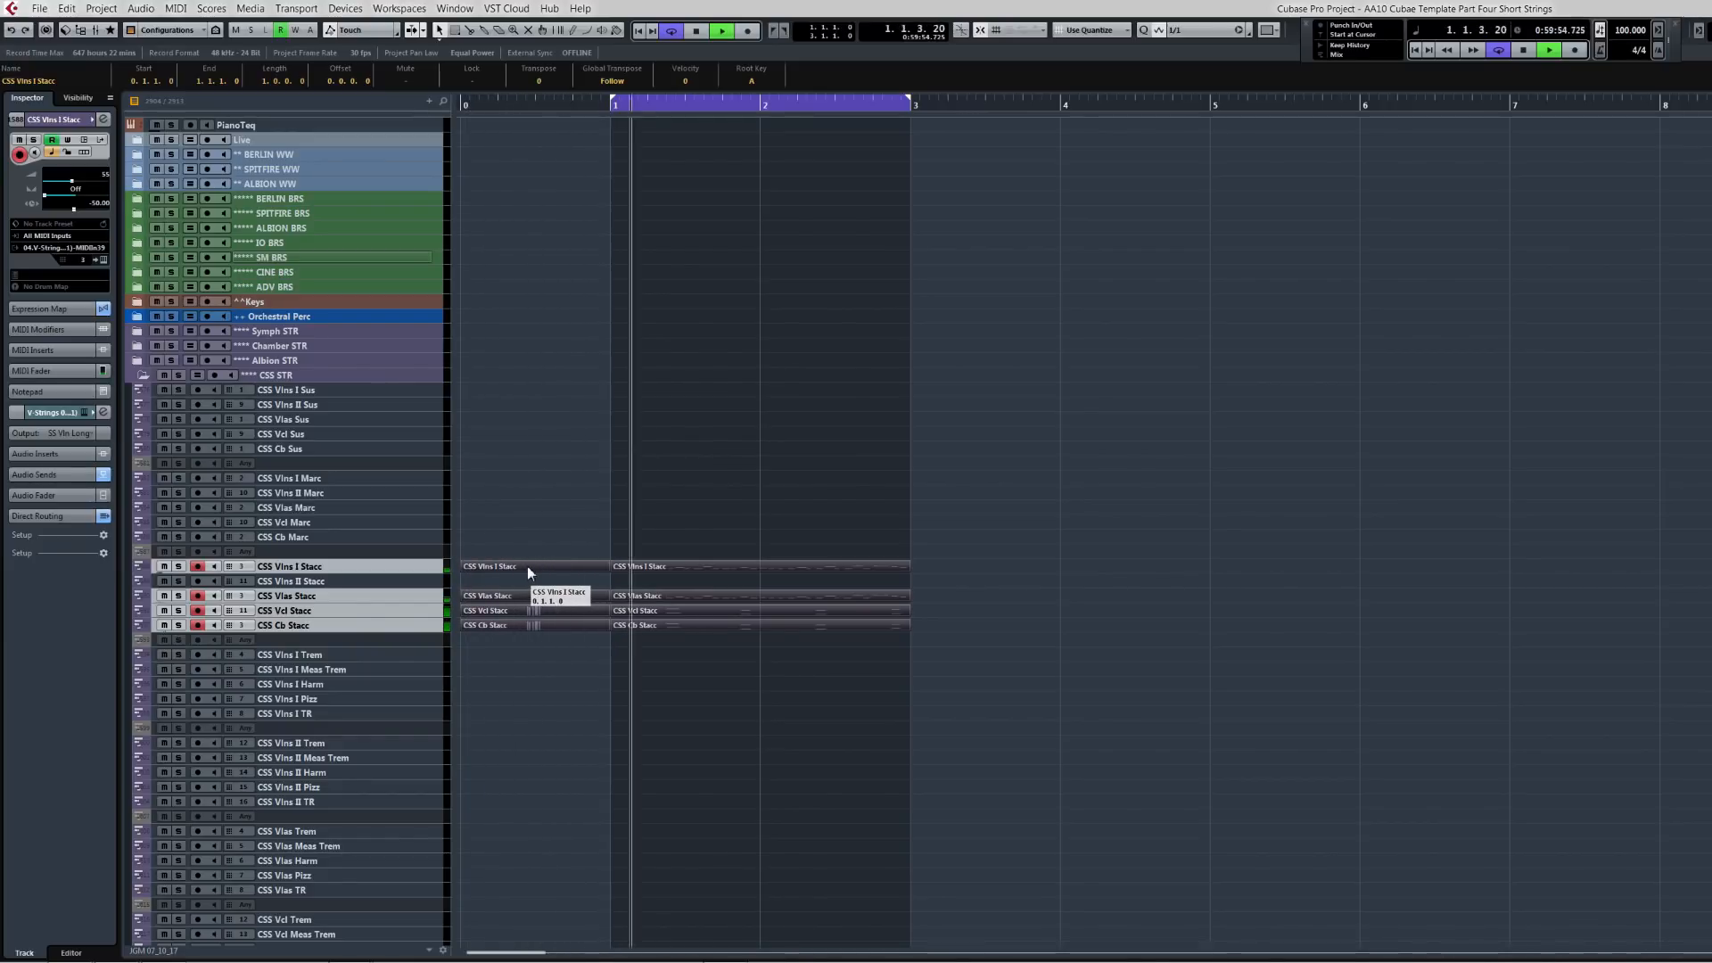
pyautogui.press('space')
# Step: Replace the empty pickup parts on the CSS Vlns I and Vlas Stacc tracks with copies of the cello pickup part
pyautogui.click(540, 595)
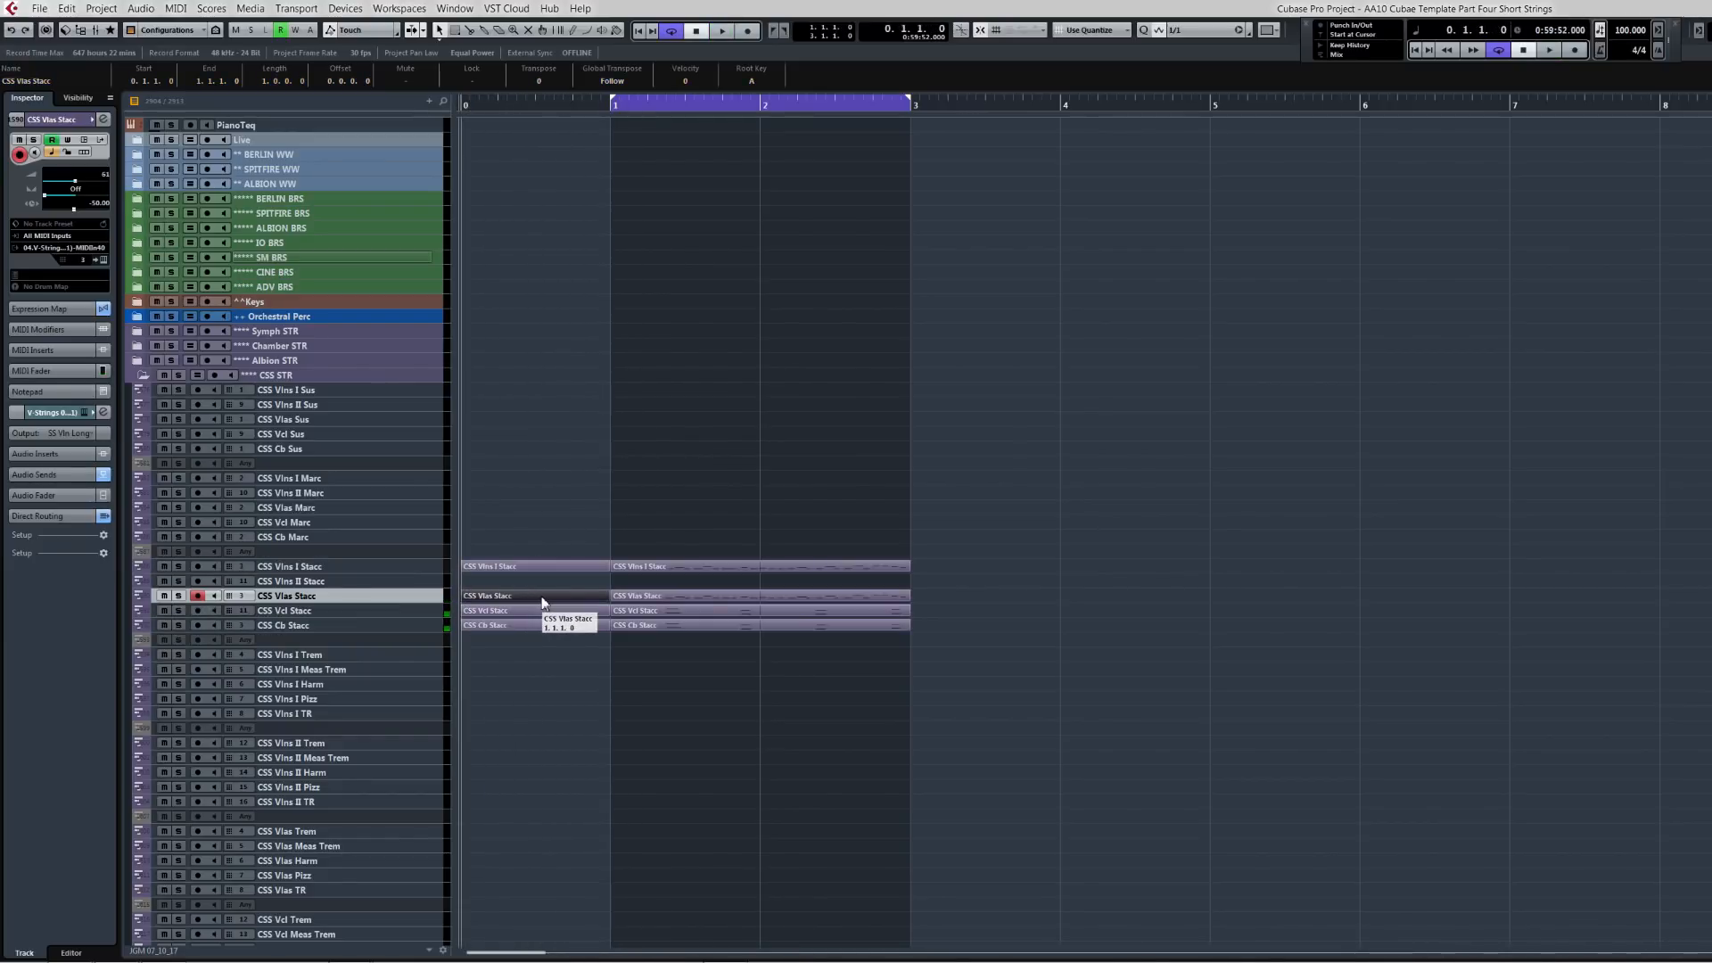
pyautogui.keyDown('shift'); pyautogui.click(542, 563); pyautogui.keyUp('shift')
pyautogui.press('Delete')
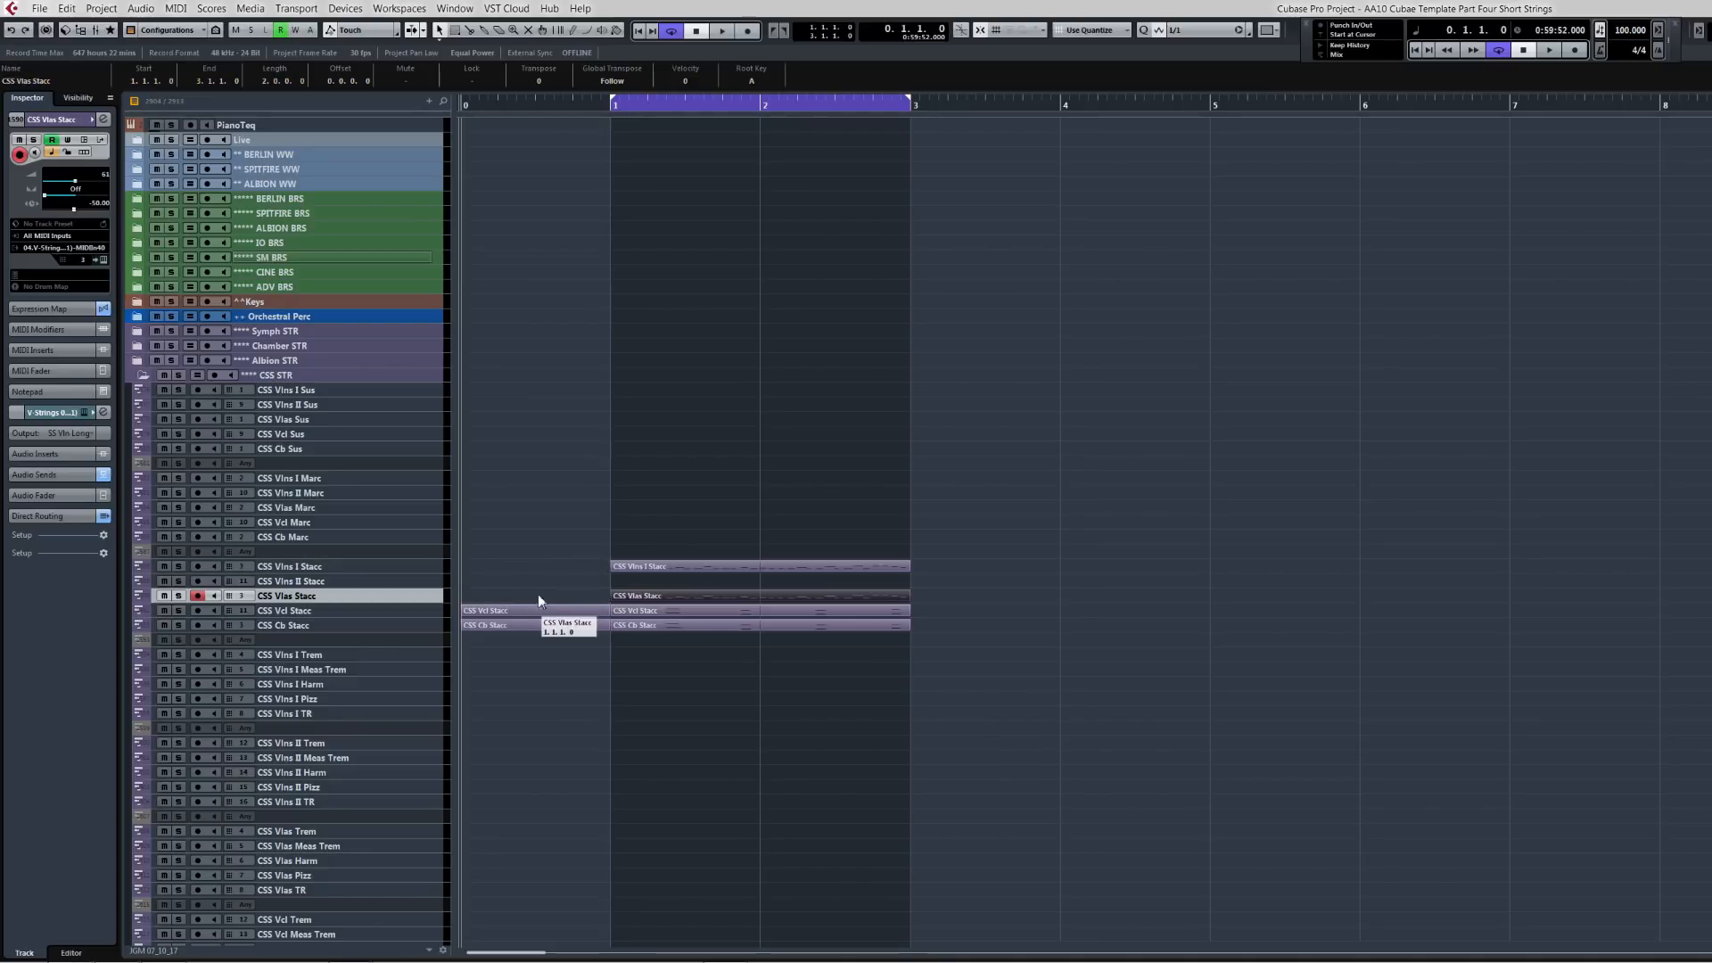
pyautogui.click(538, 609)
pyautogui.moveTo(538, 607); pyautogui.dragTo(538, 592)
pyautogui.moveTo(539, 597); pyautogui.dragTo(535, 569)
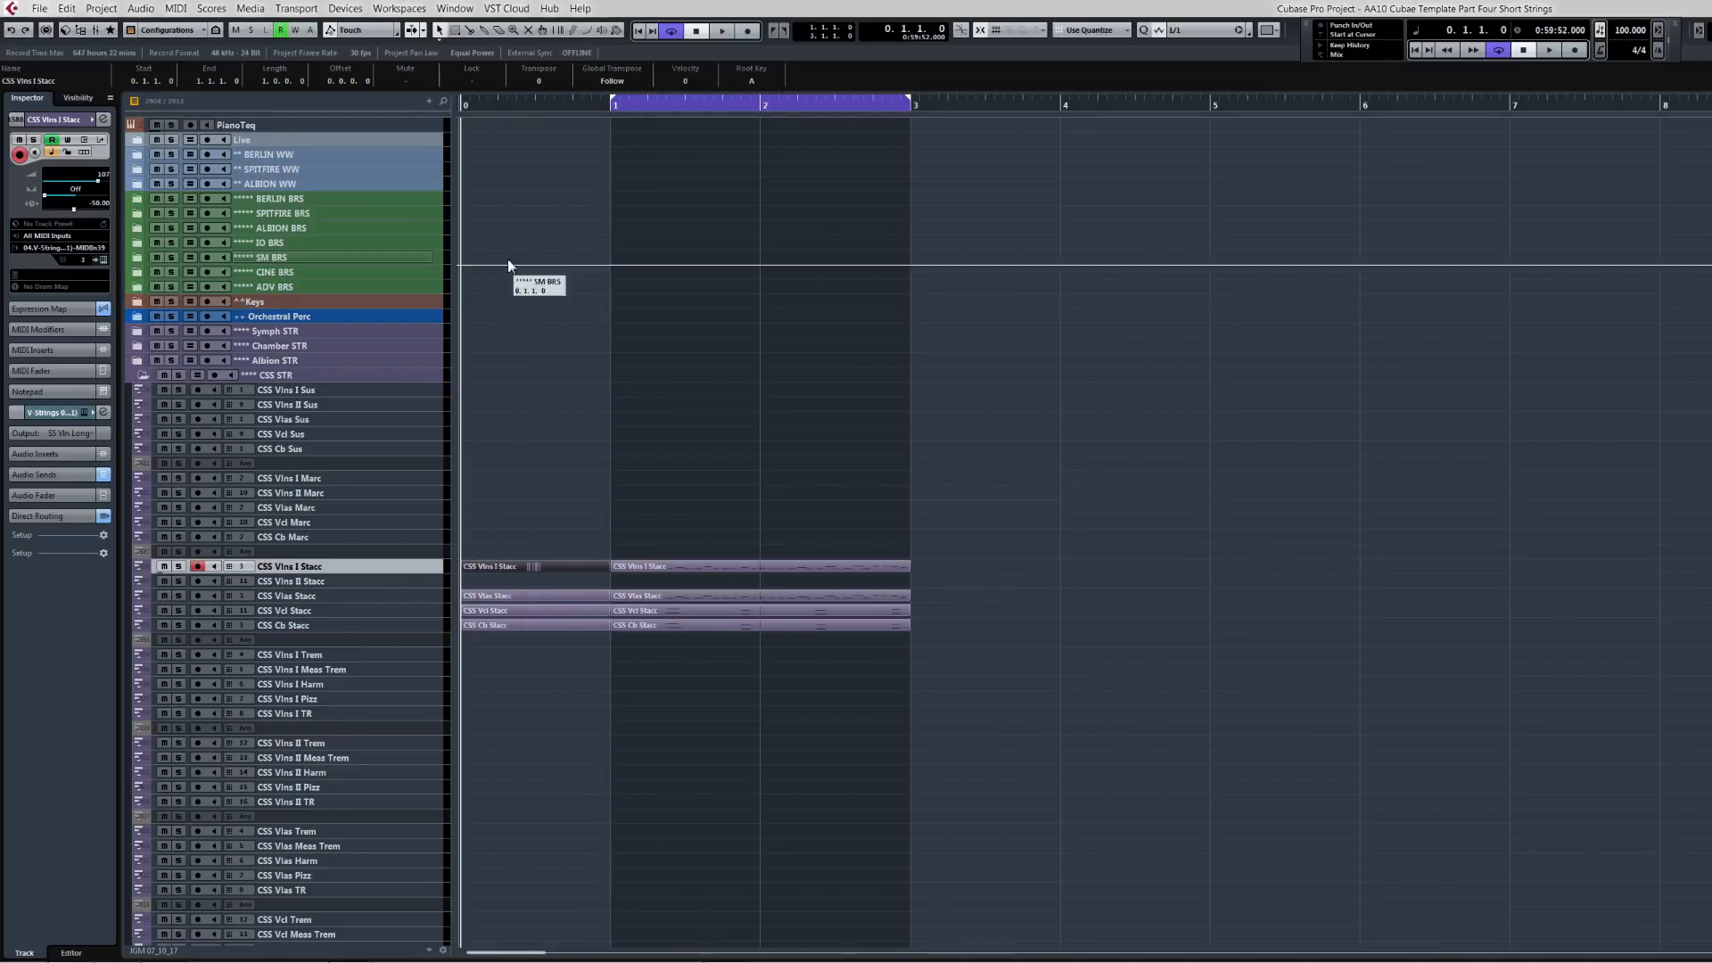
# Step: Play back the CSS Stacc phrase with the new pickups
pyautogui.press('space')
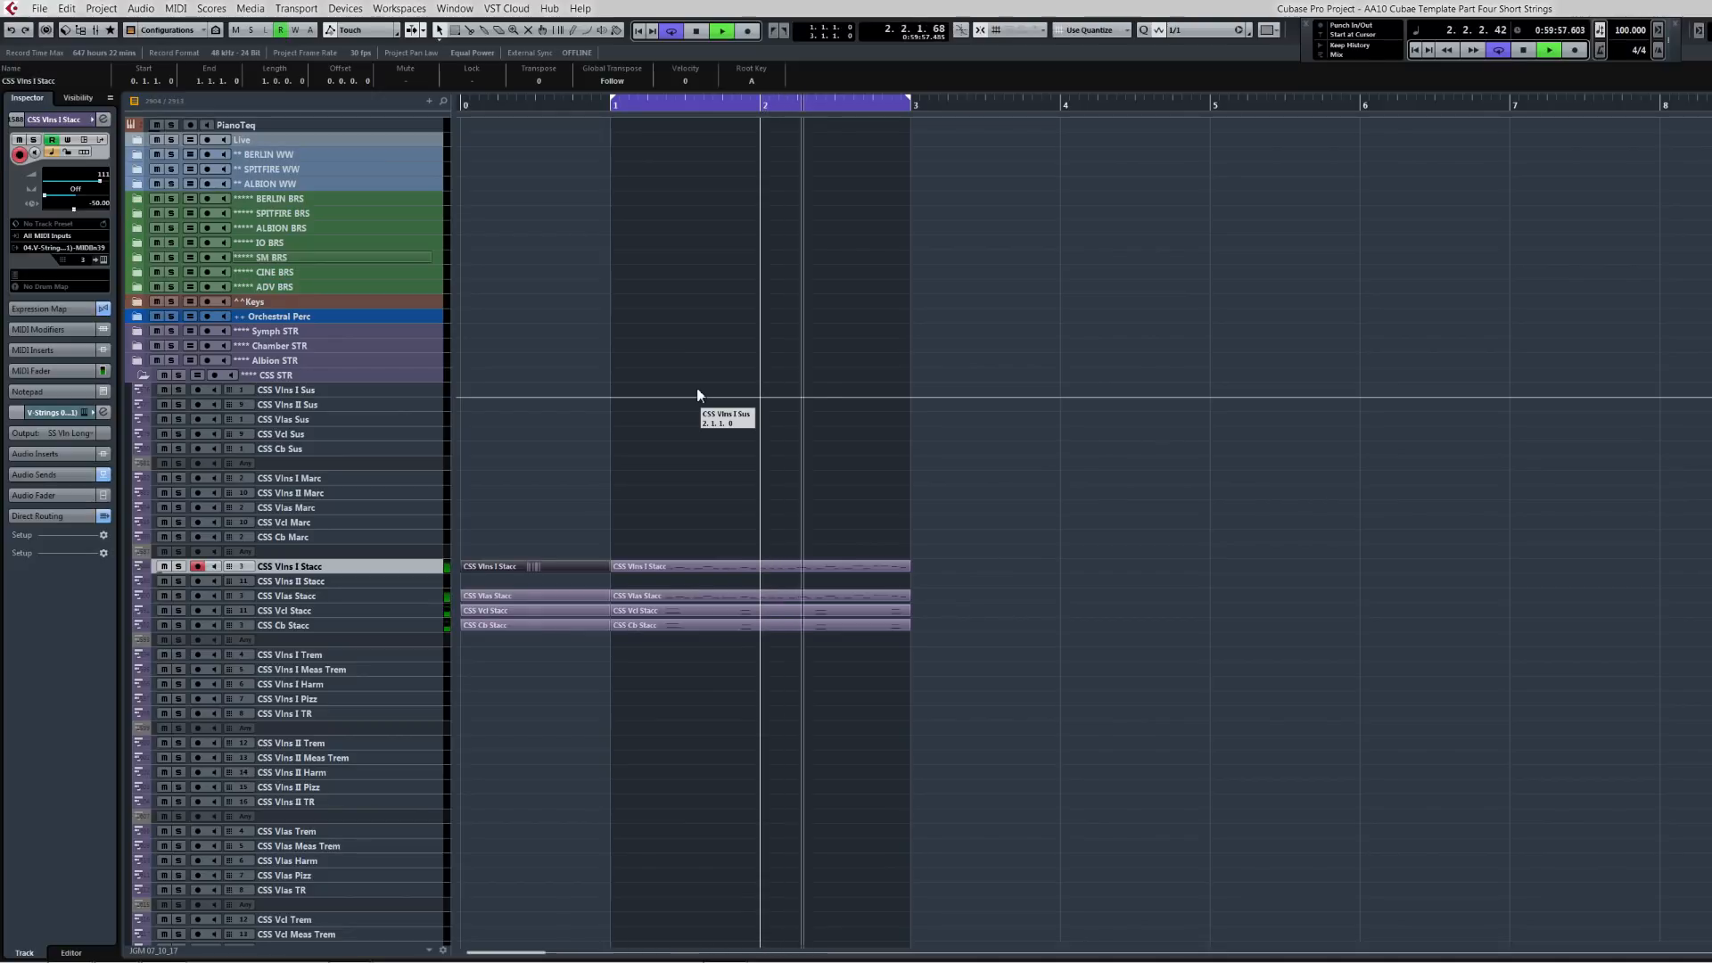
pyautogui.press('space')
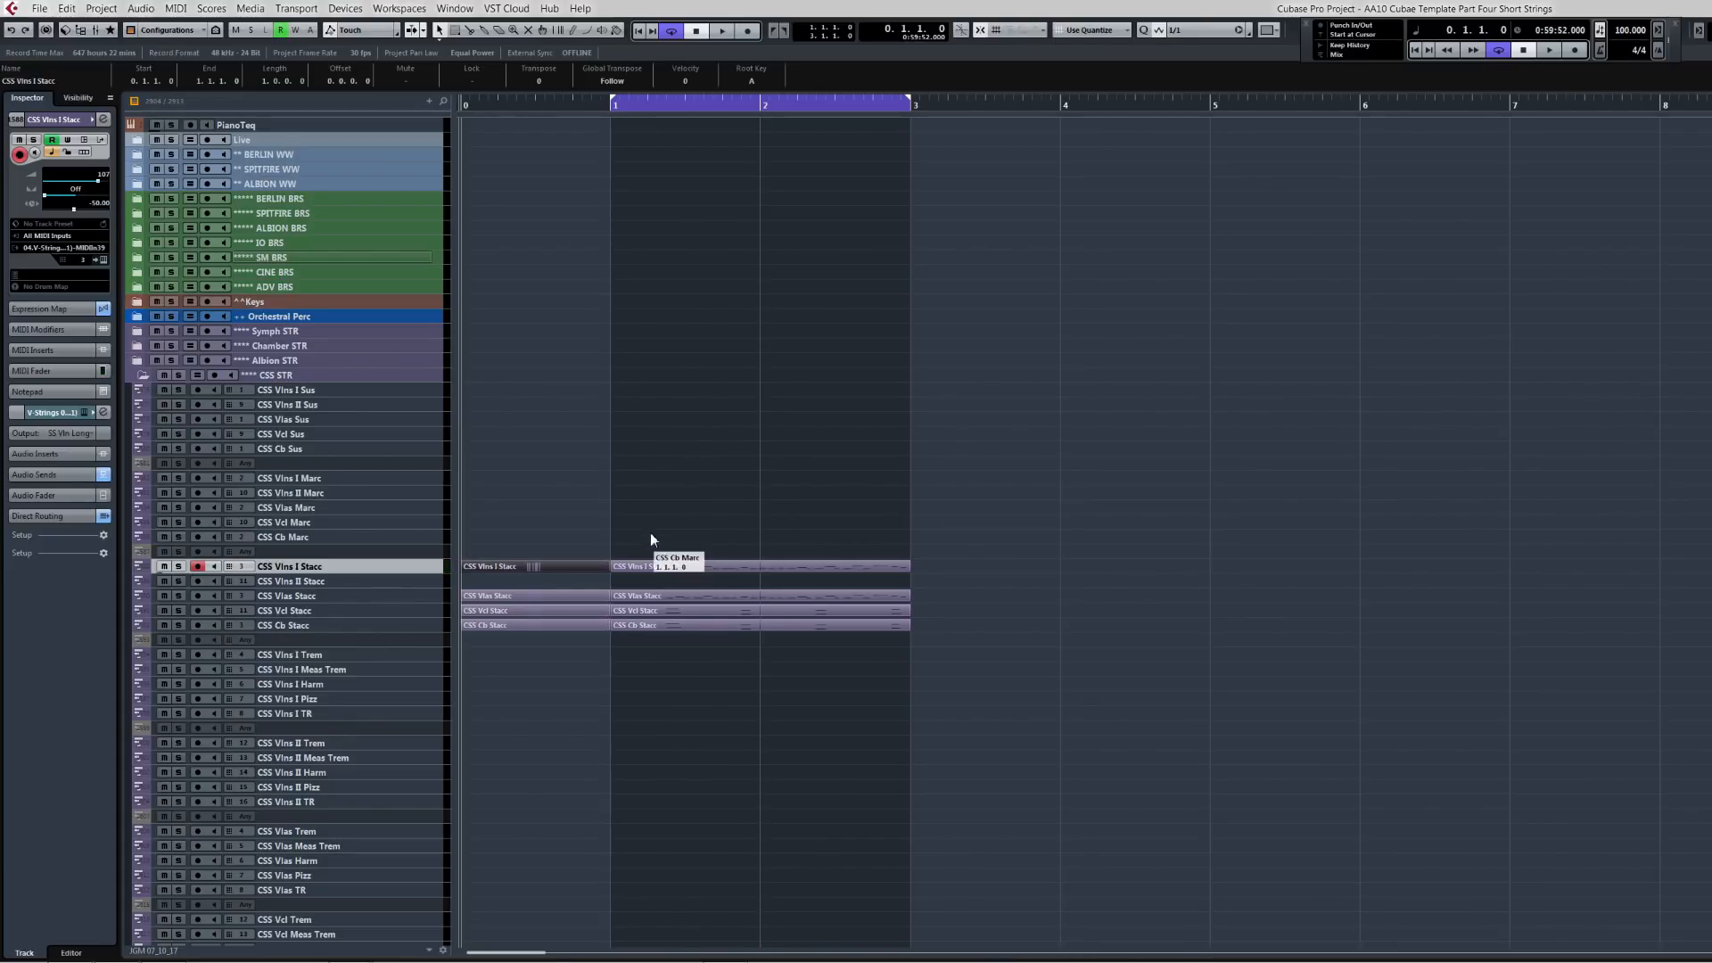
# Step: Copy the phrase parts from the CSS Stacc tracks and paste them onto the CS Shorts tracks in the Chamber STR folder
pyautogui.moveTo(559, 534); pyautogui.dragTo(689, 664)
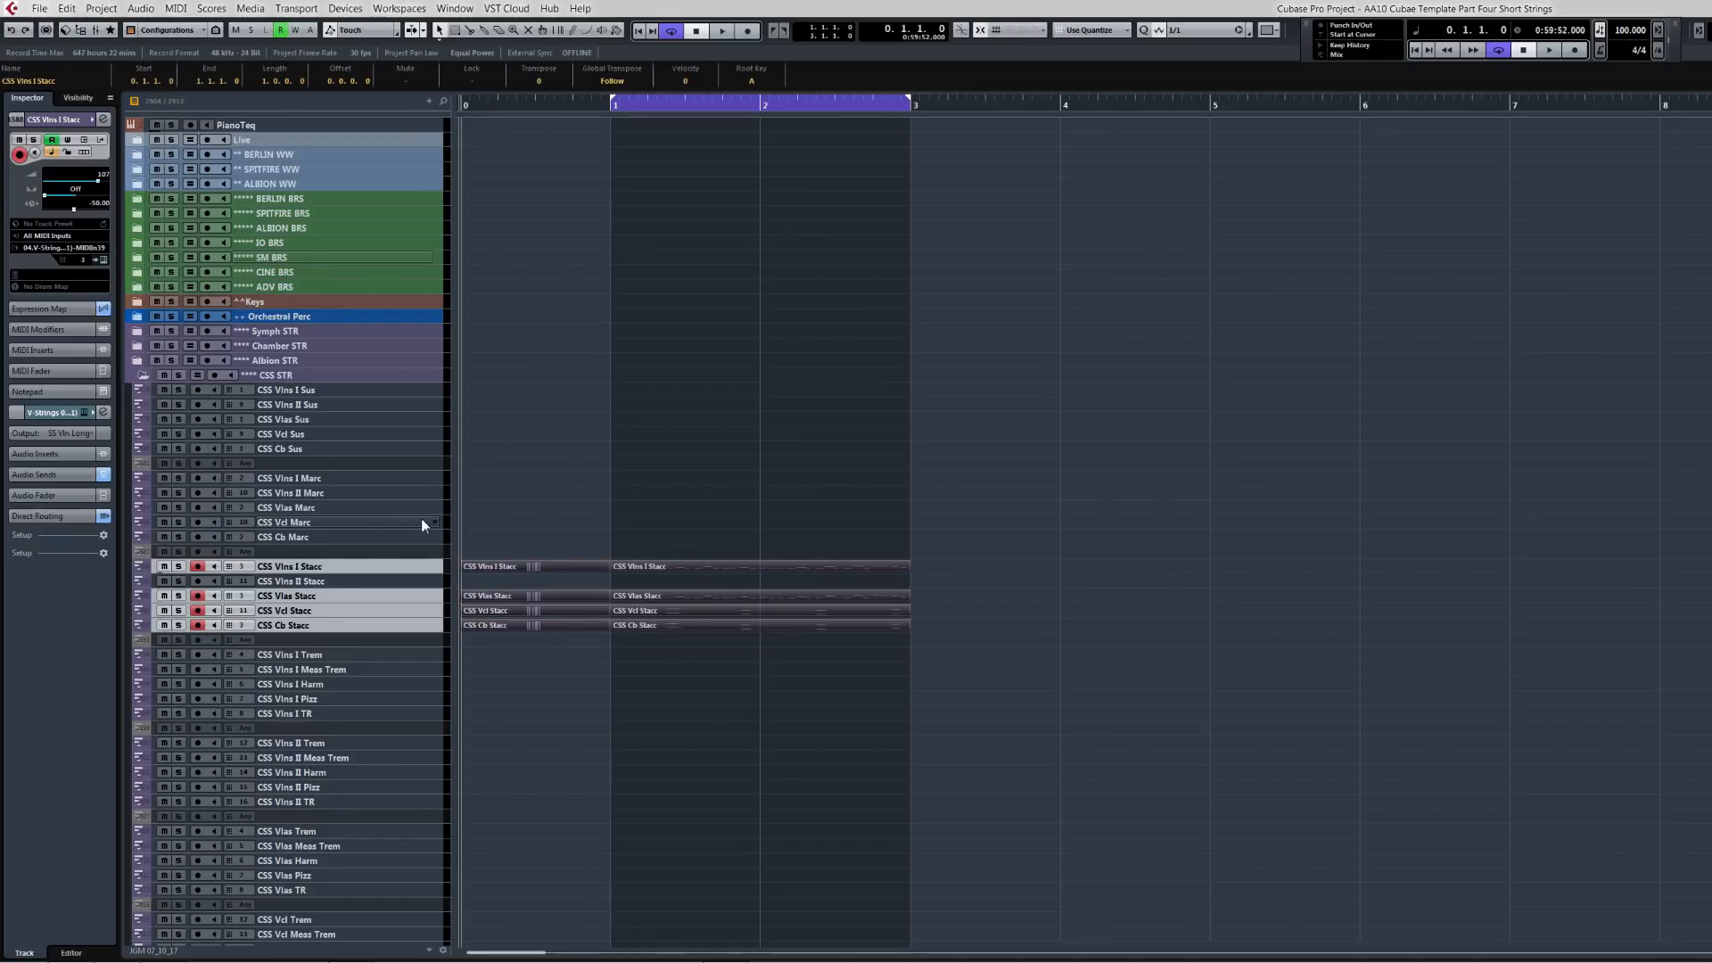
pyautogui.click(136, 344)
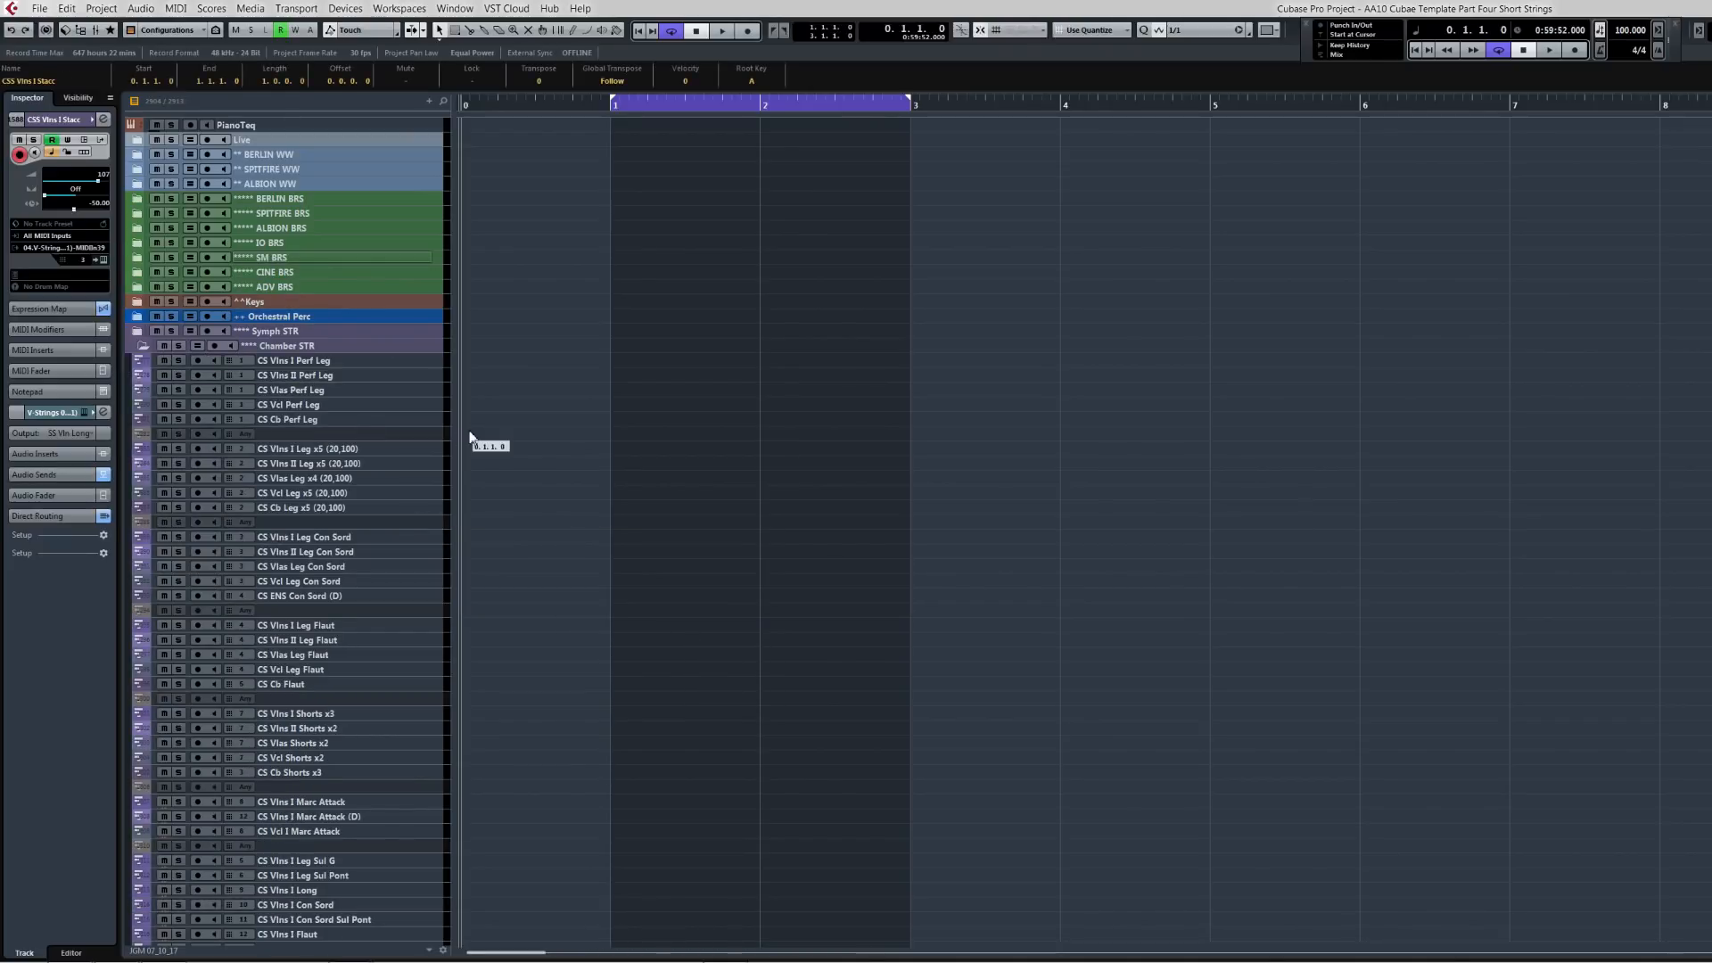
pyautogui.click(330, 714)
pyautogui.keyDown('shift'); pyautogui.click(324, 773); pyautogui.keyUp('shift')
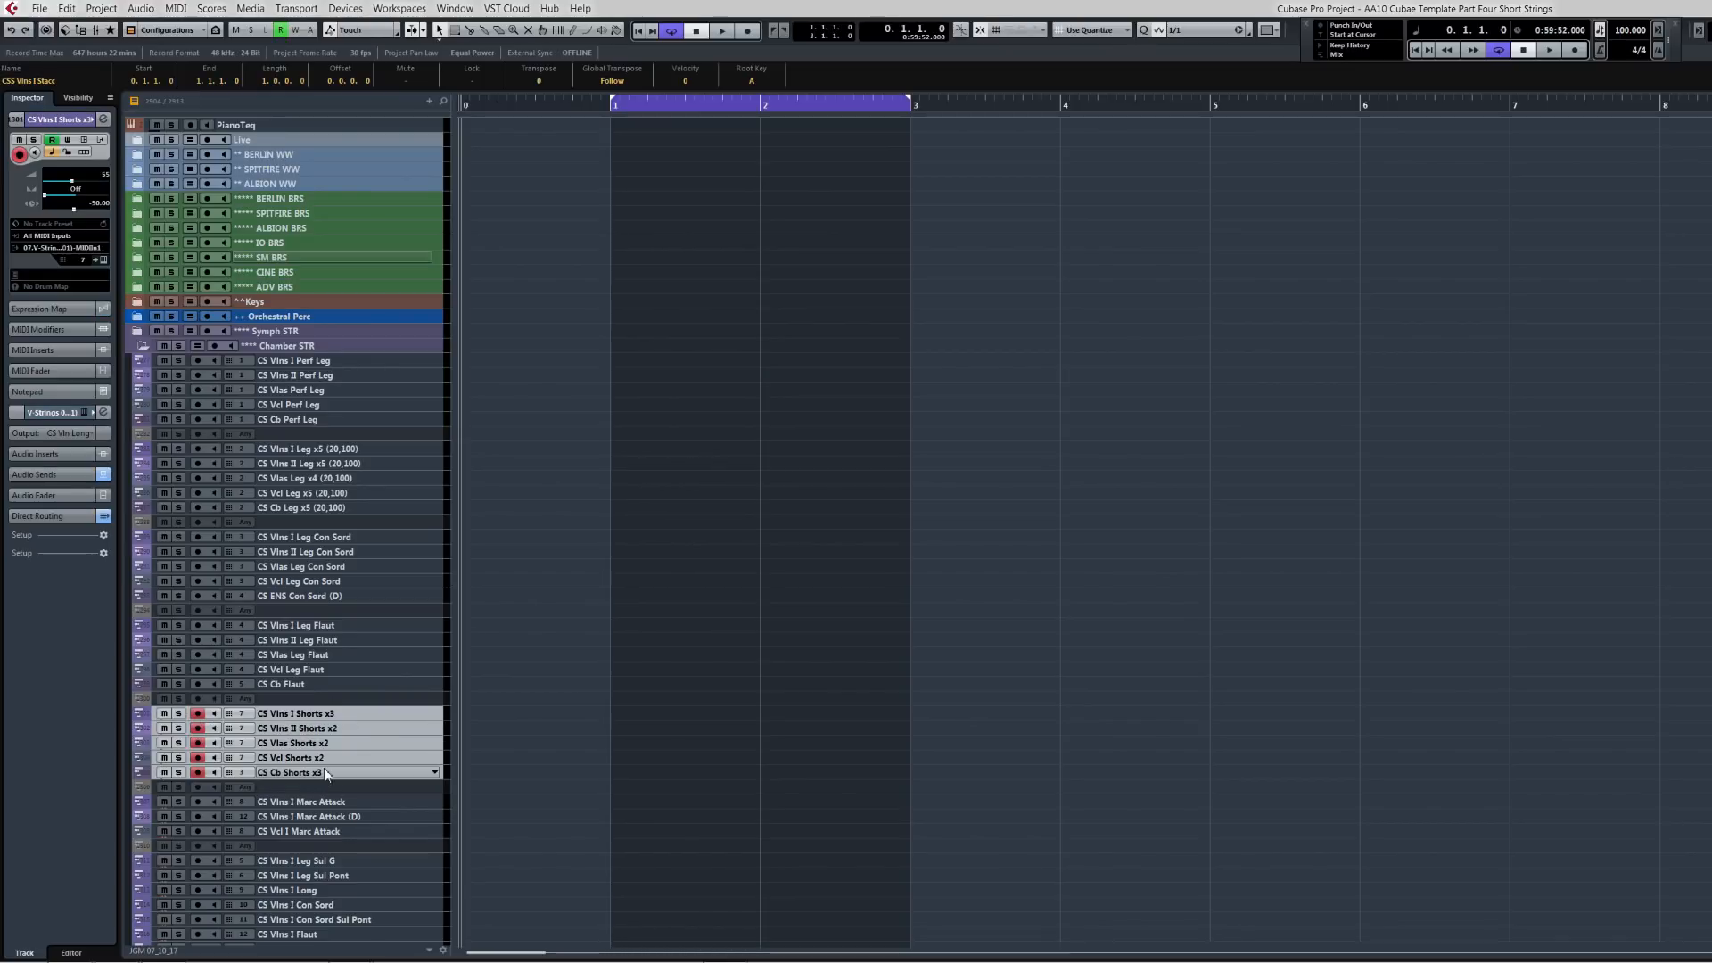
pyautogui.hotkey('ctrl', 'v')
pyautogui.keyDown('ctrl'); pyautogui.click(321, 728); pyautogui.keyUp('ctrl')
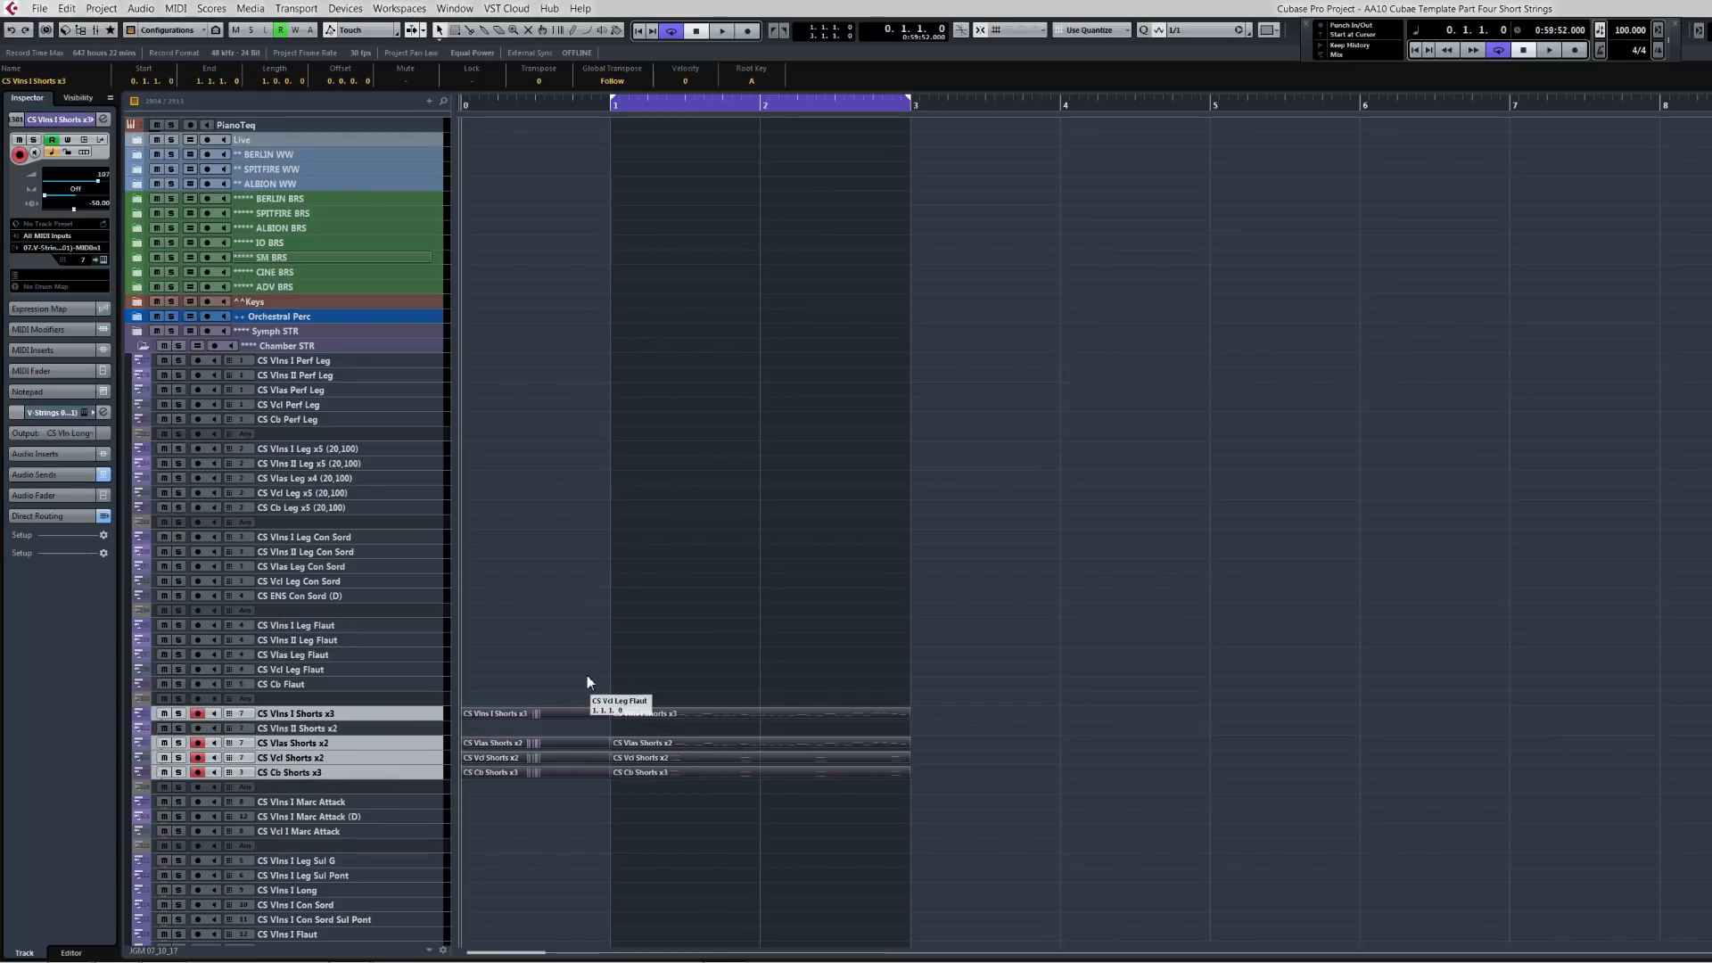
# Step: Solo the CSS STR folder during playback to compare its staccato phrase against the other tracks
pyautogui.scroll(-20, 587, 676)
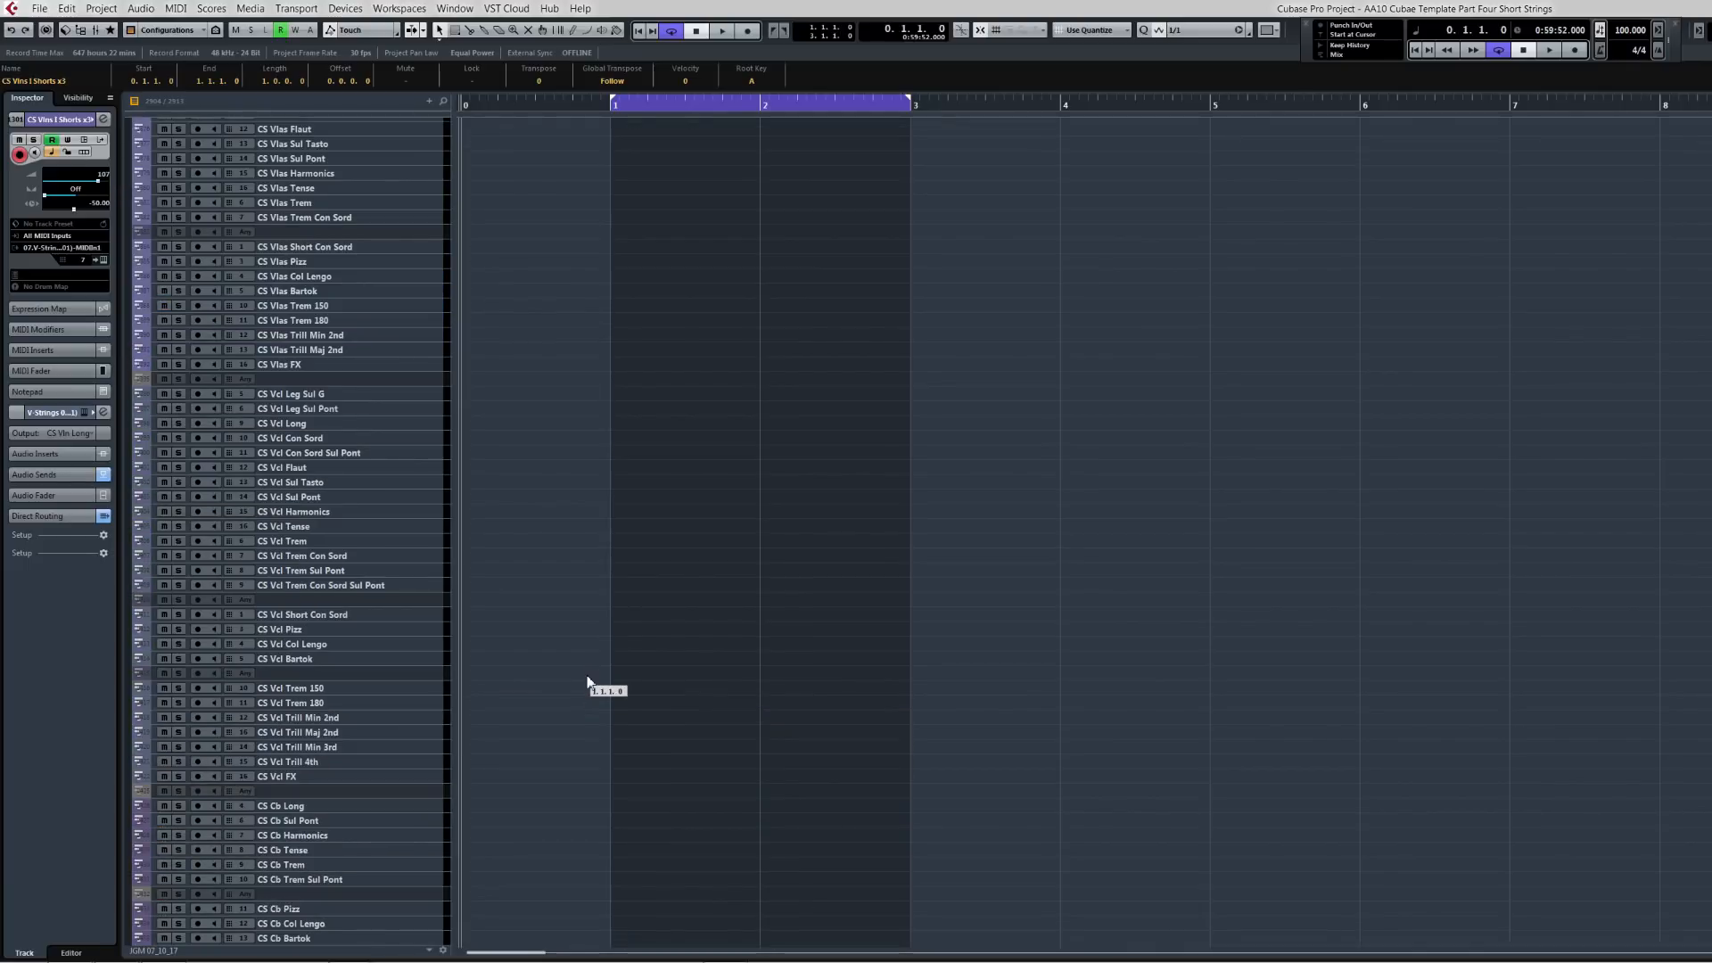
pyautogui.moveTo(567, 737); pyautogui.dragTo(676, 627)
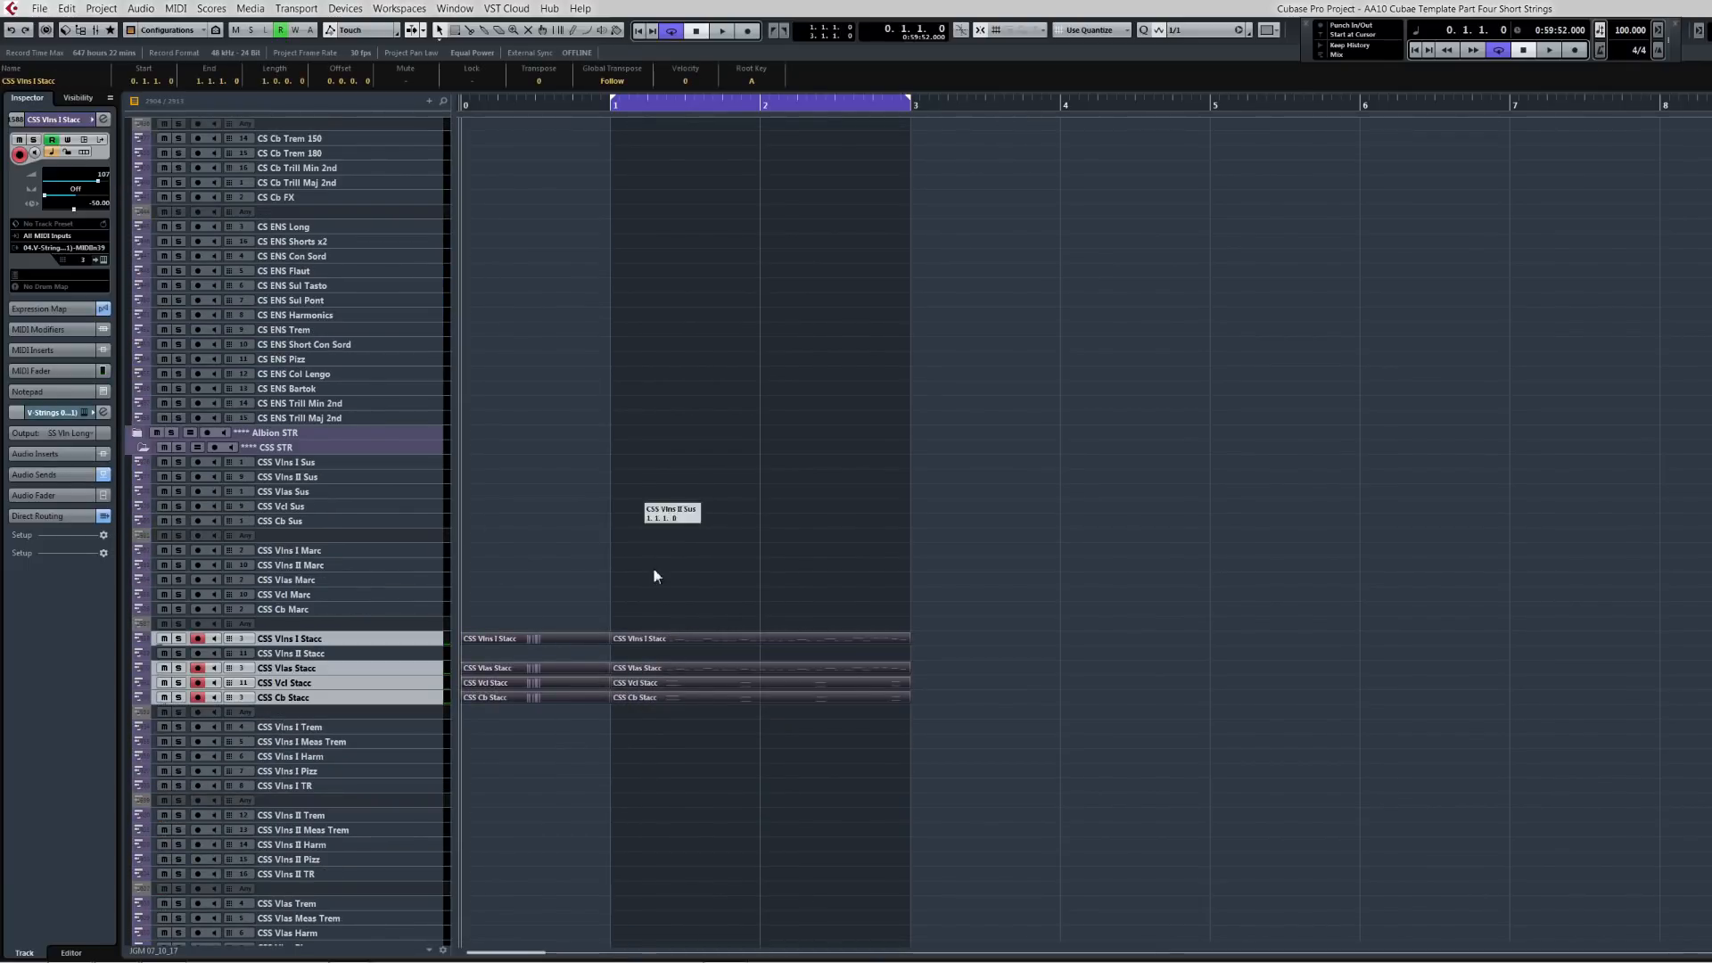
pyautogui.press('KP_1')
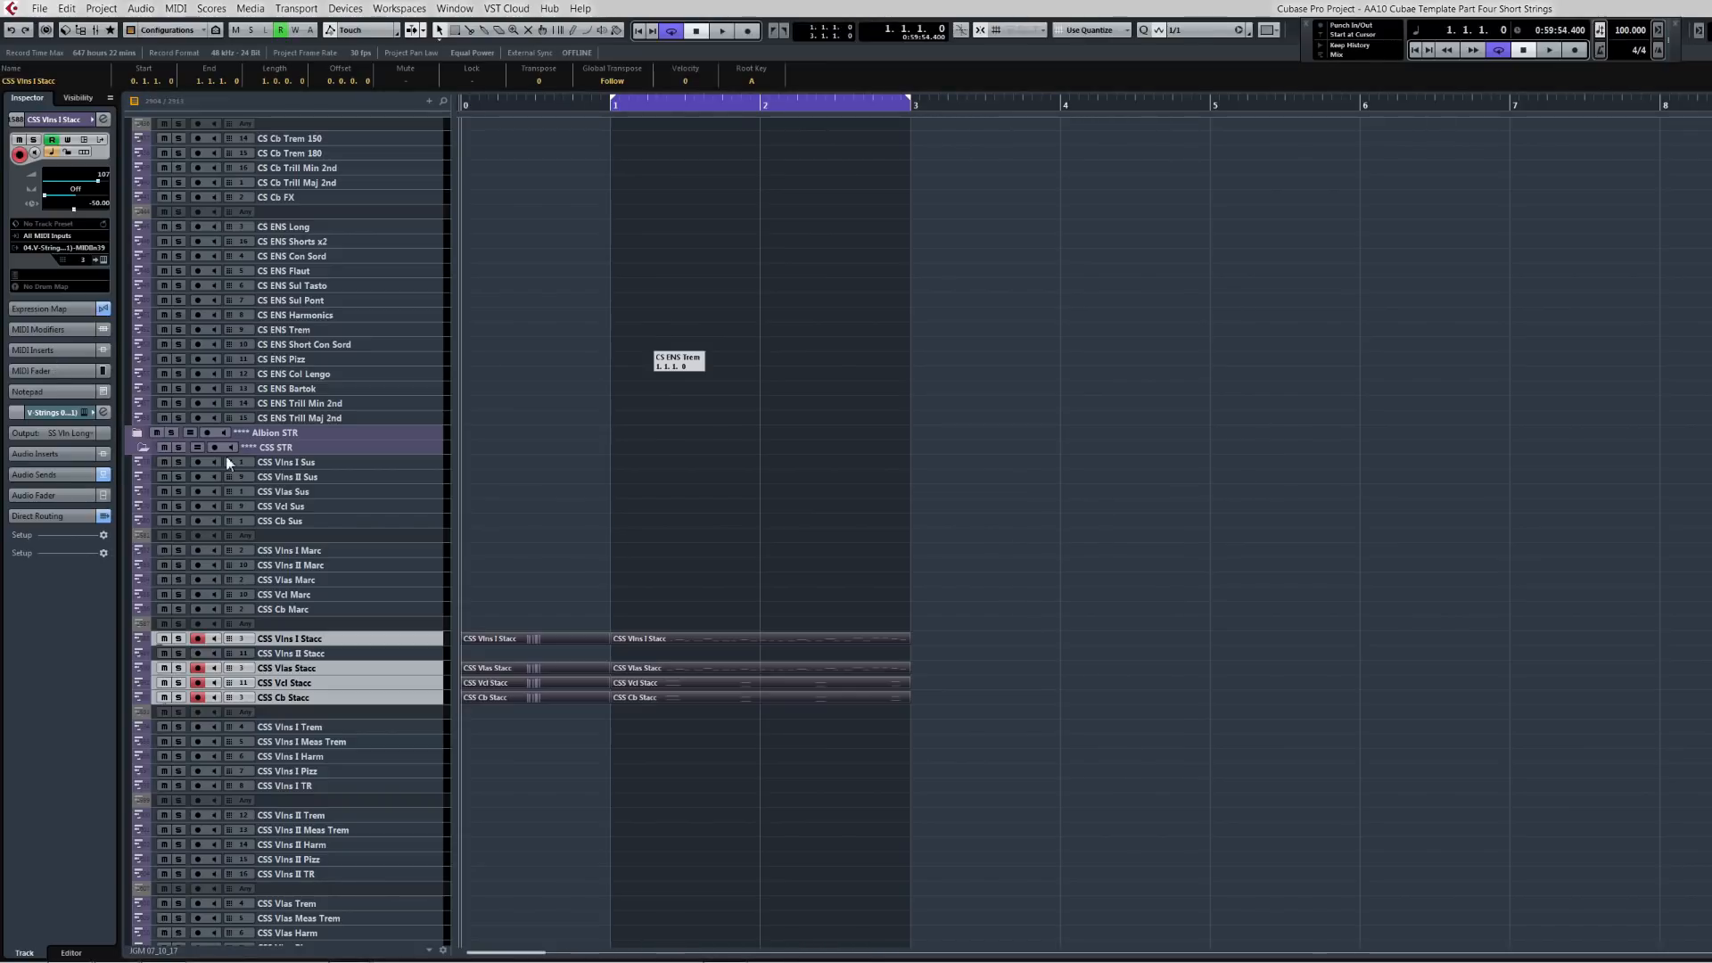
pyautogui.click(179, 447)
pyautogui.press('space')
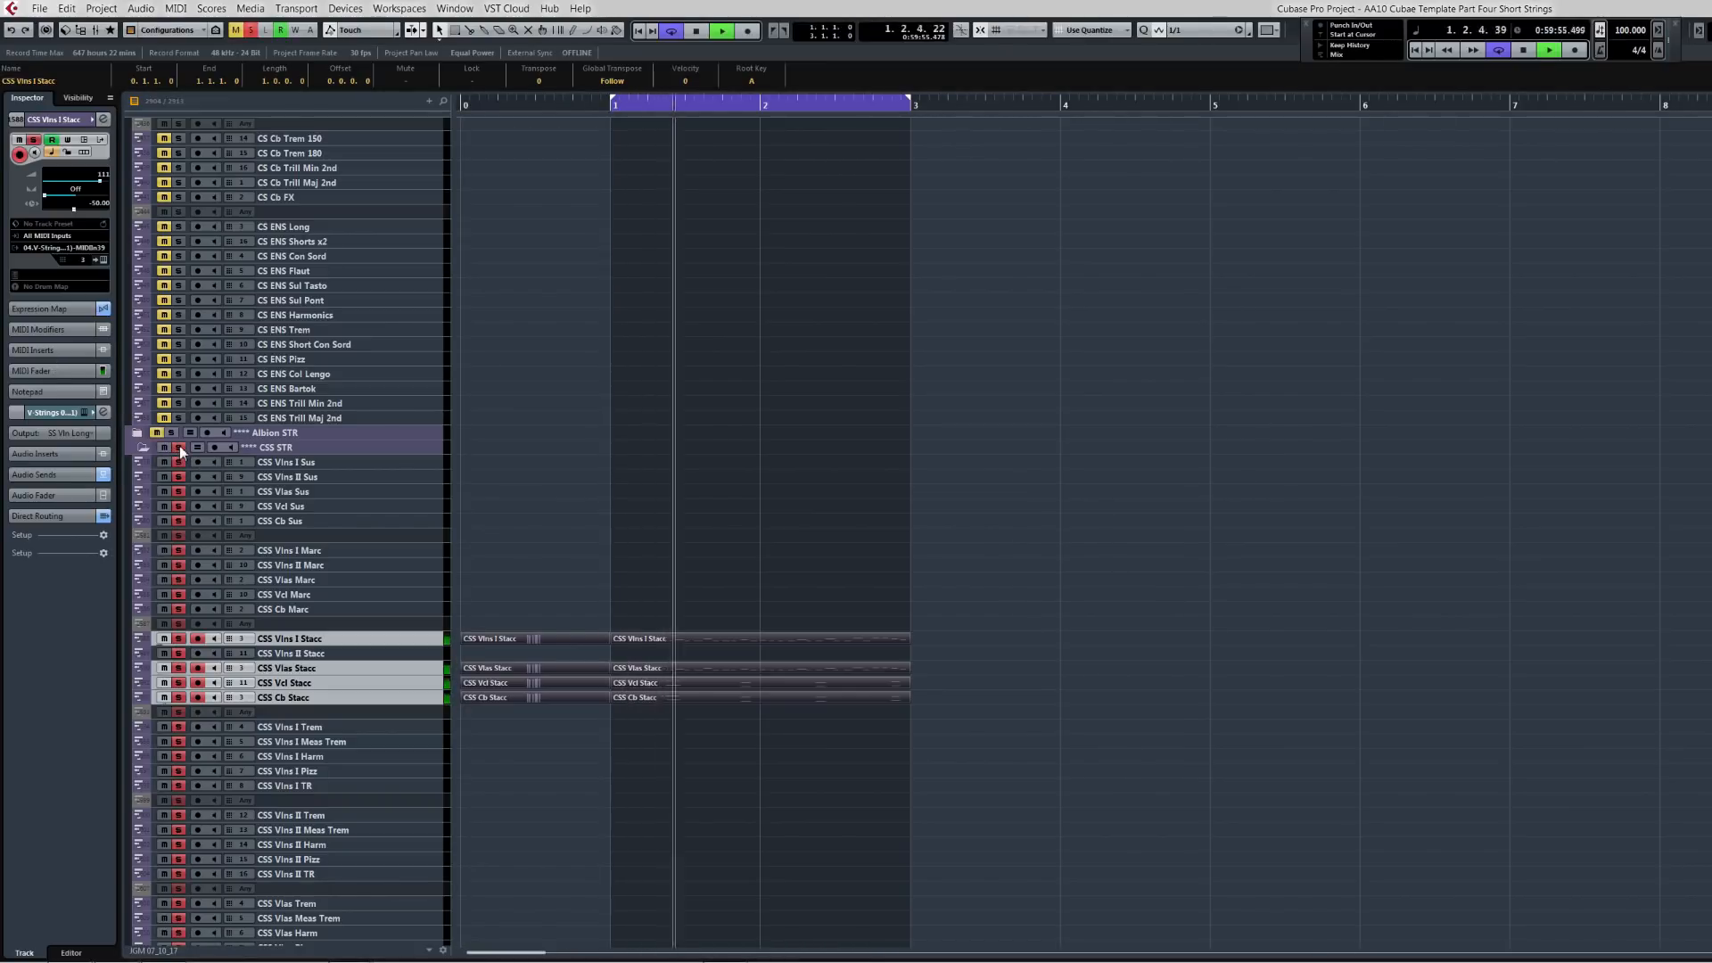
pyautogui.press('space')
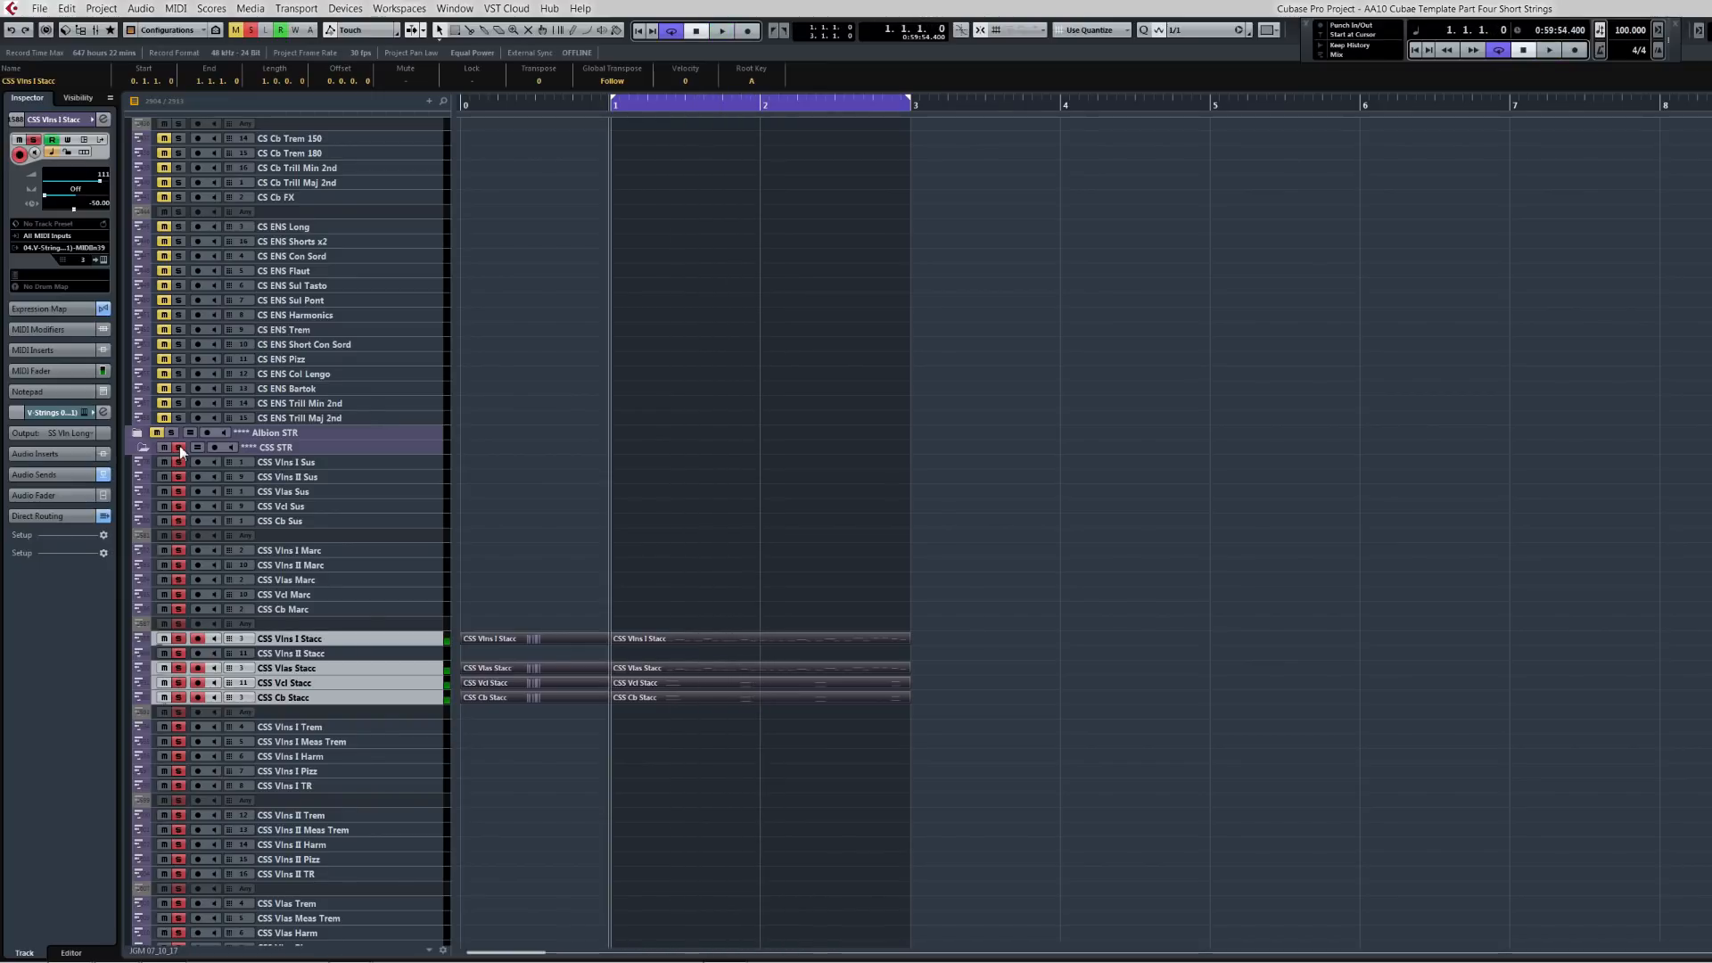
pyautogui.click(179, 447)
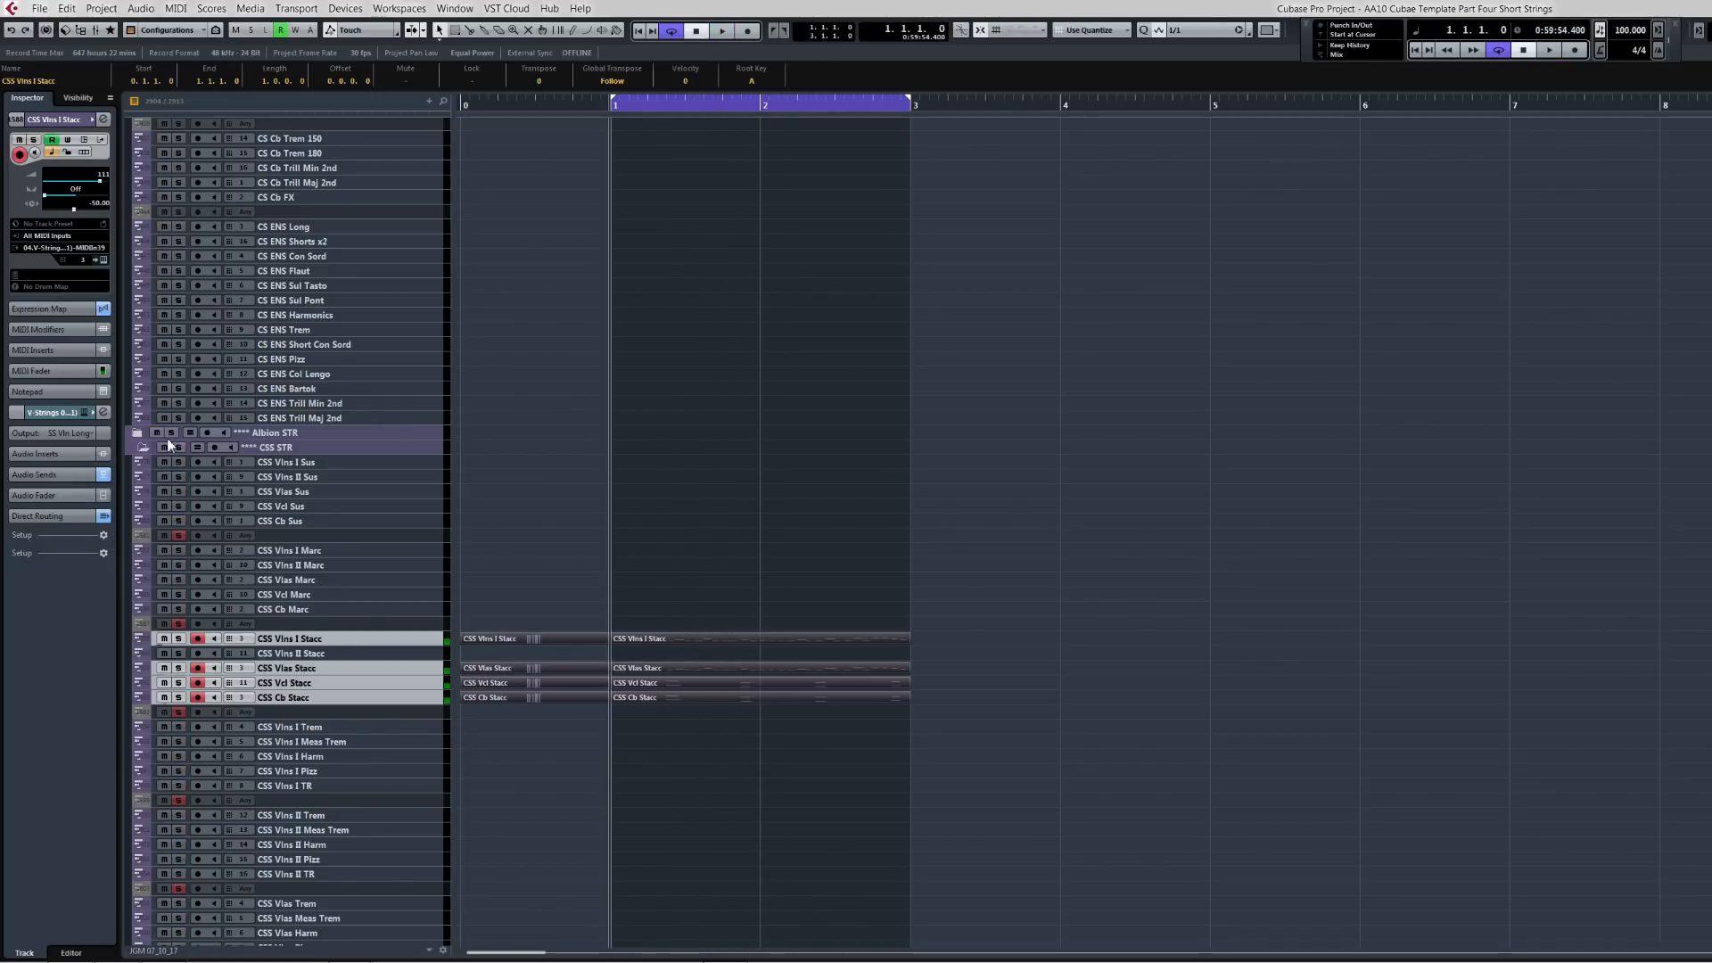
pyautogui.press('space')
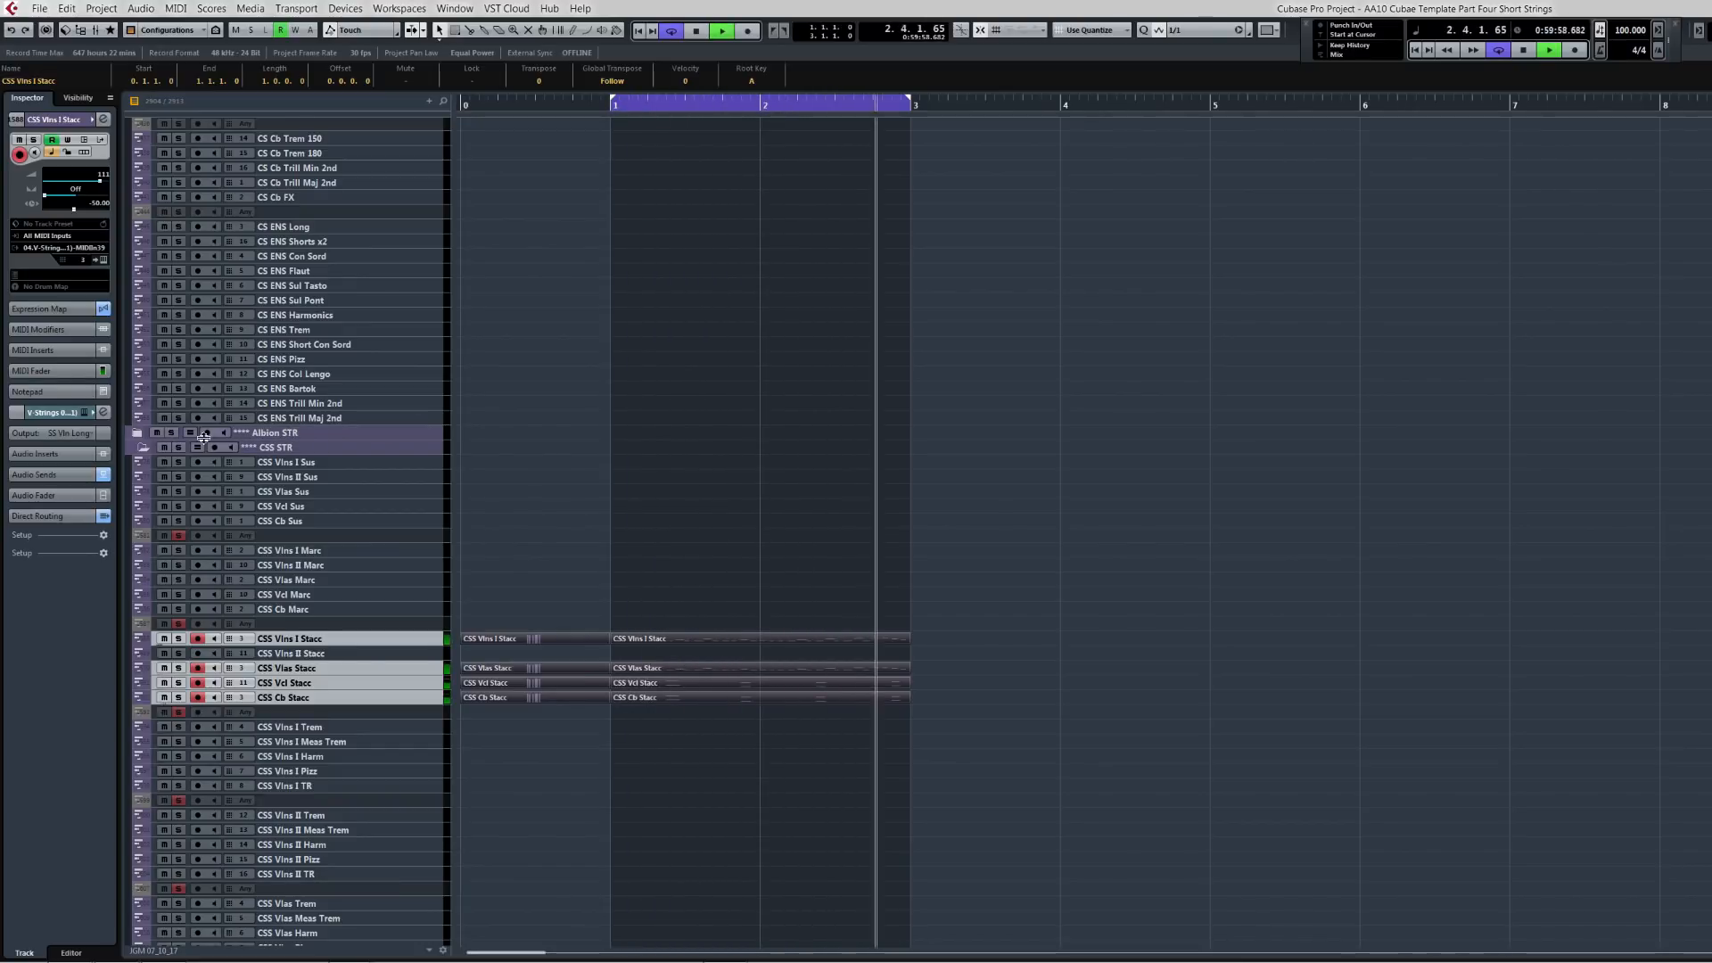
pyautogui.click(178, 447)
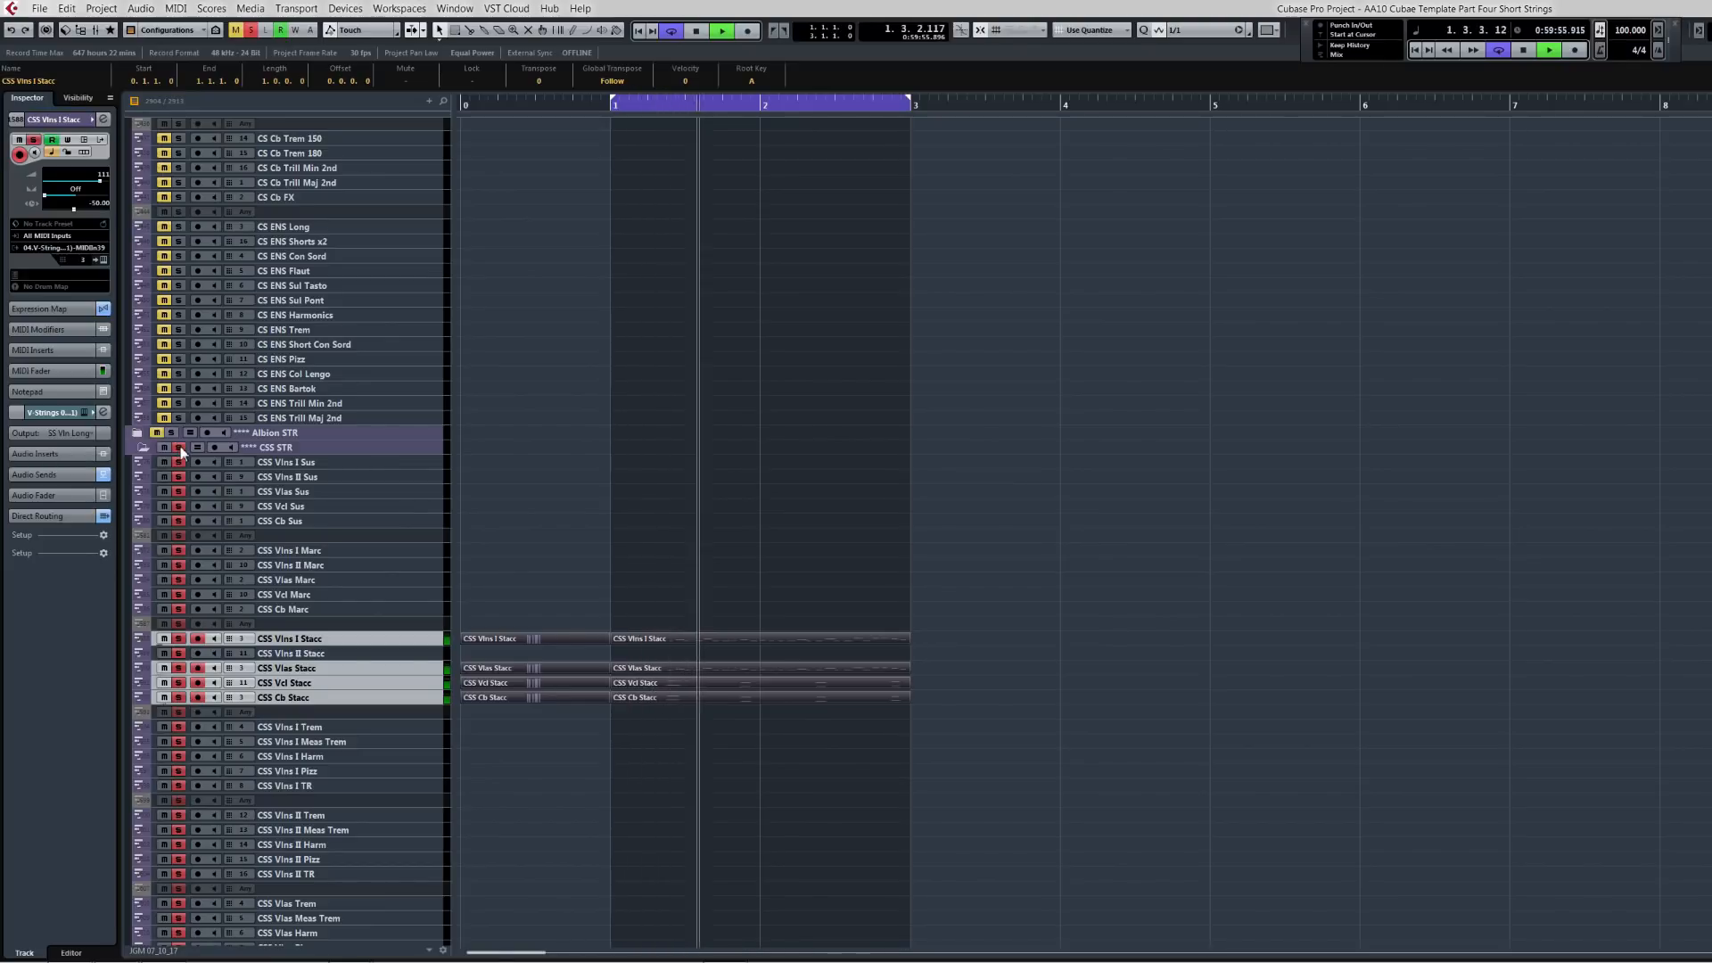
pyautogui.click(179, 447)
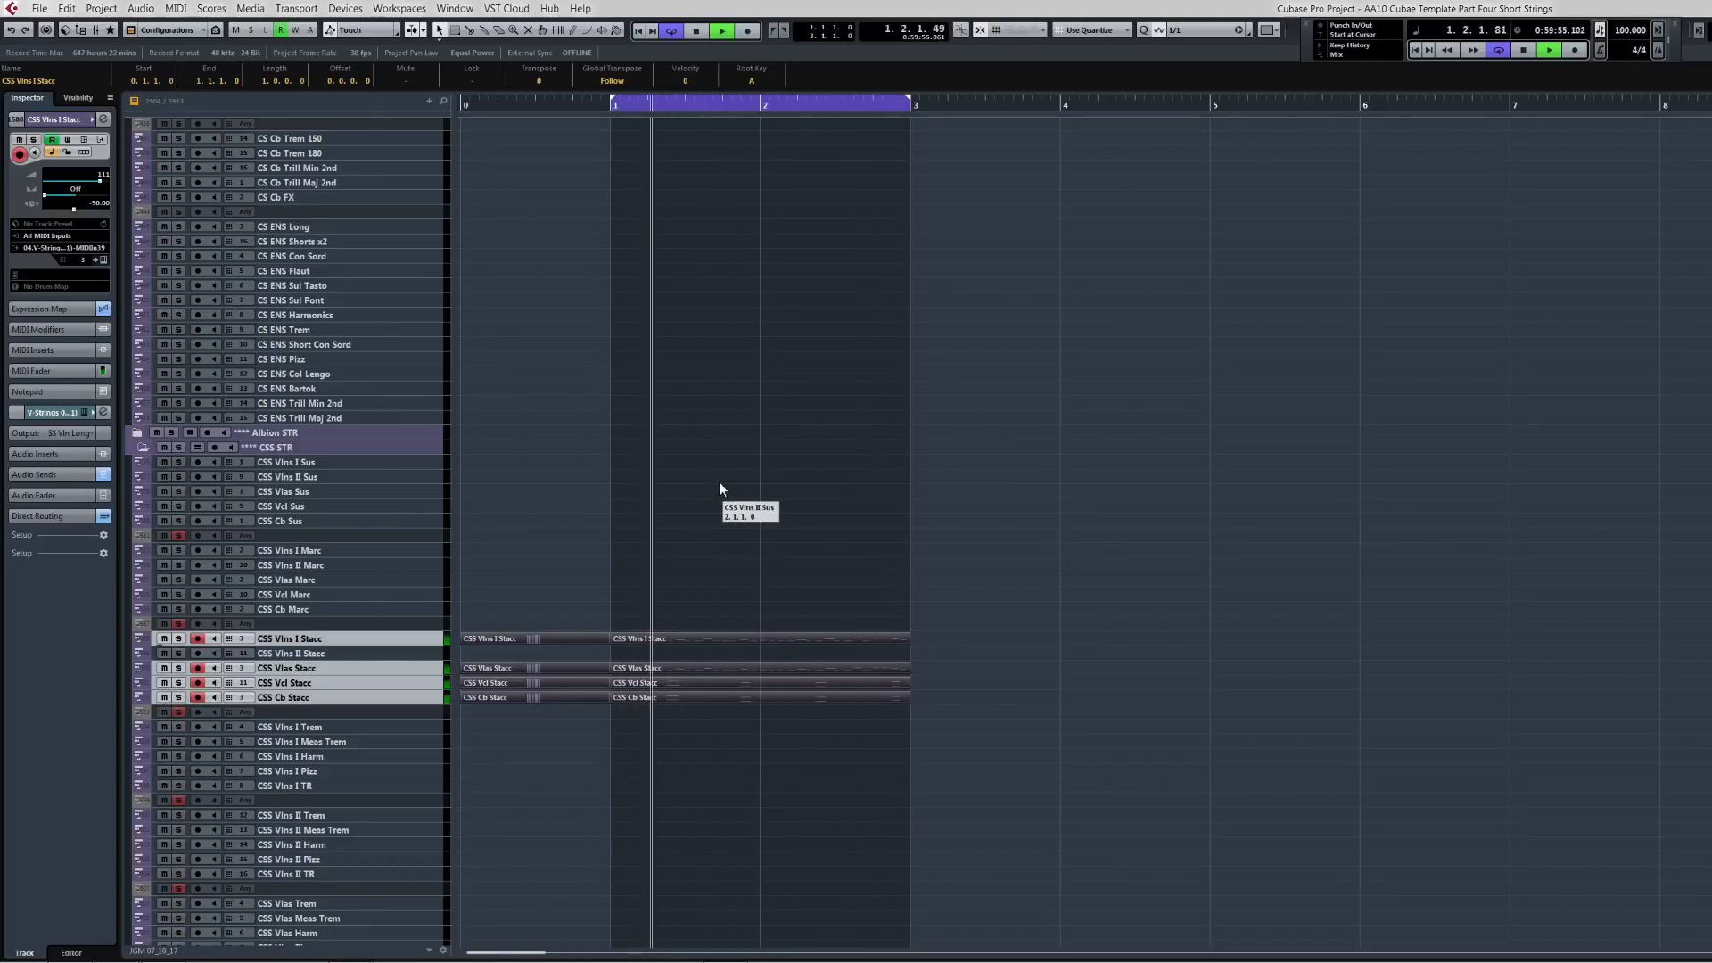
# Step: Toggle solo on the Chamber STR folder during playback to audition the CS Shorts parts
pyautogui.scroll(10, 716, 500)
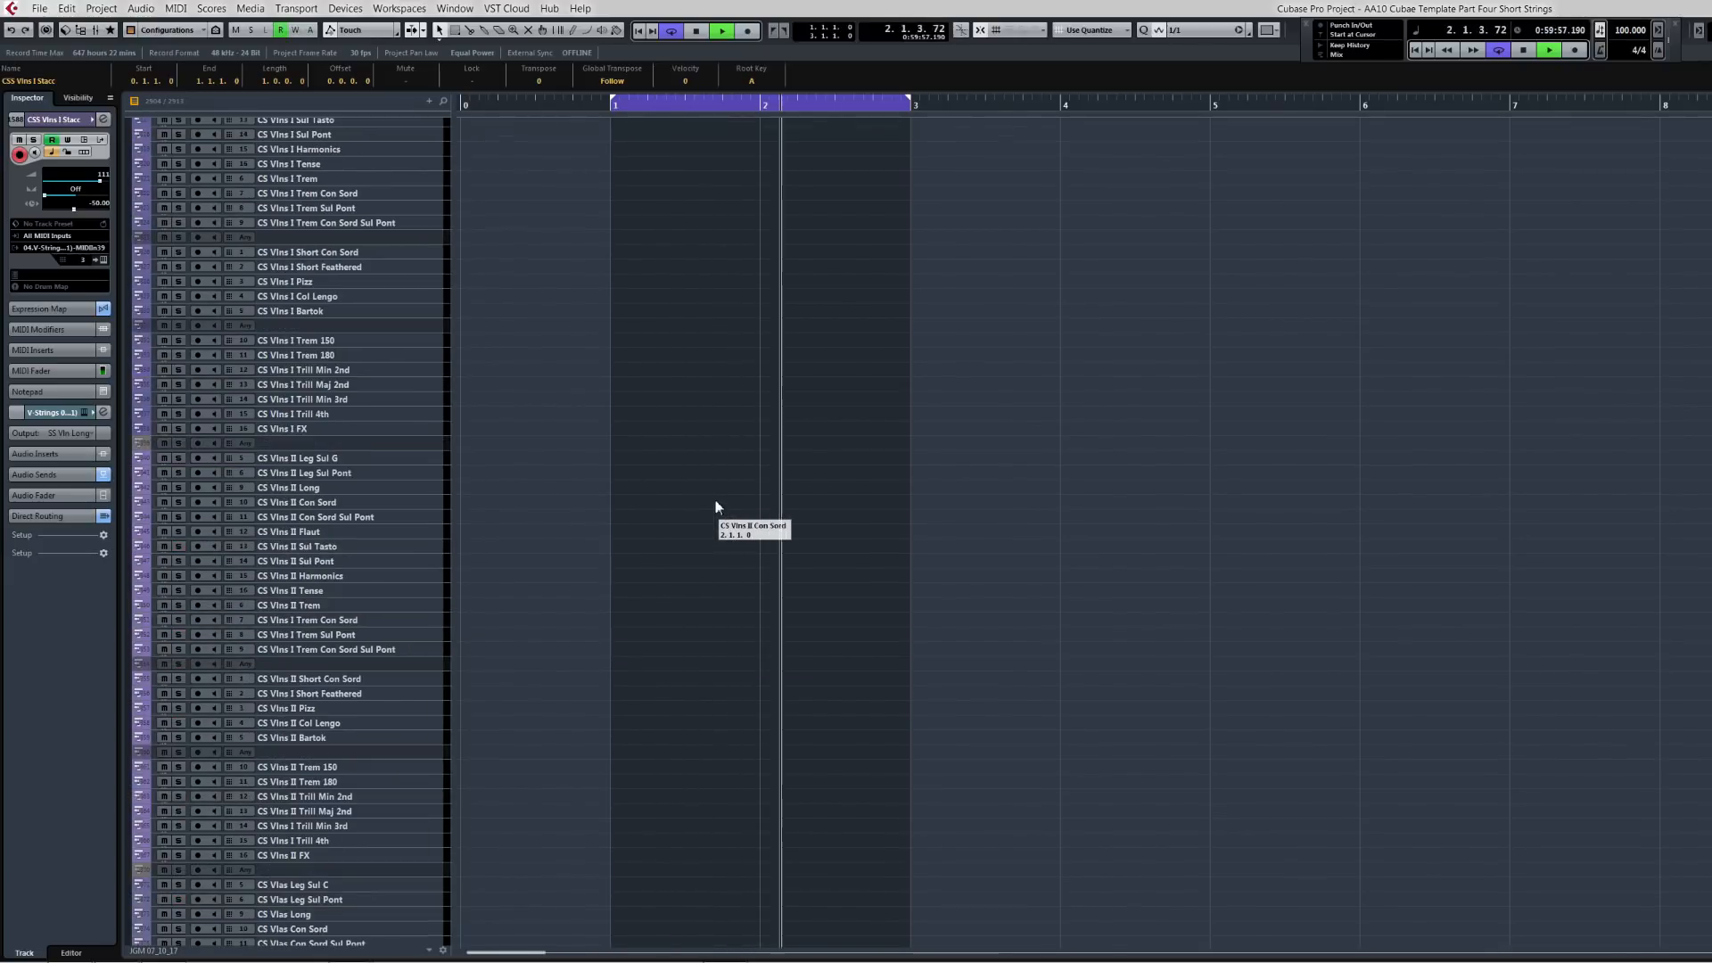
pyautogui.scroll(10, 716, 507)
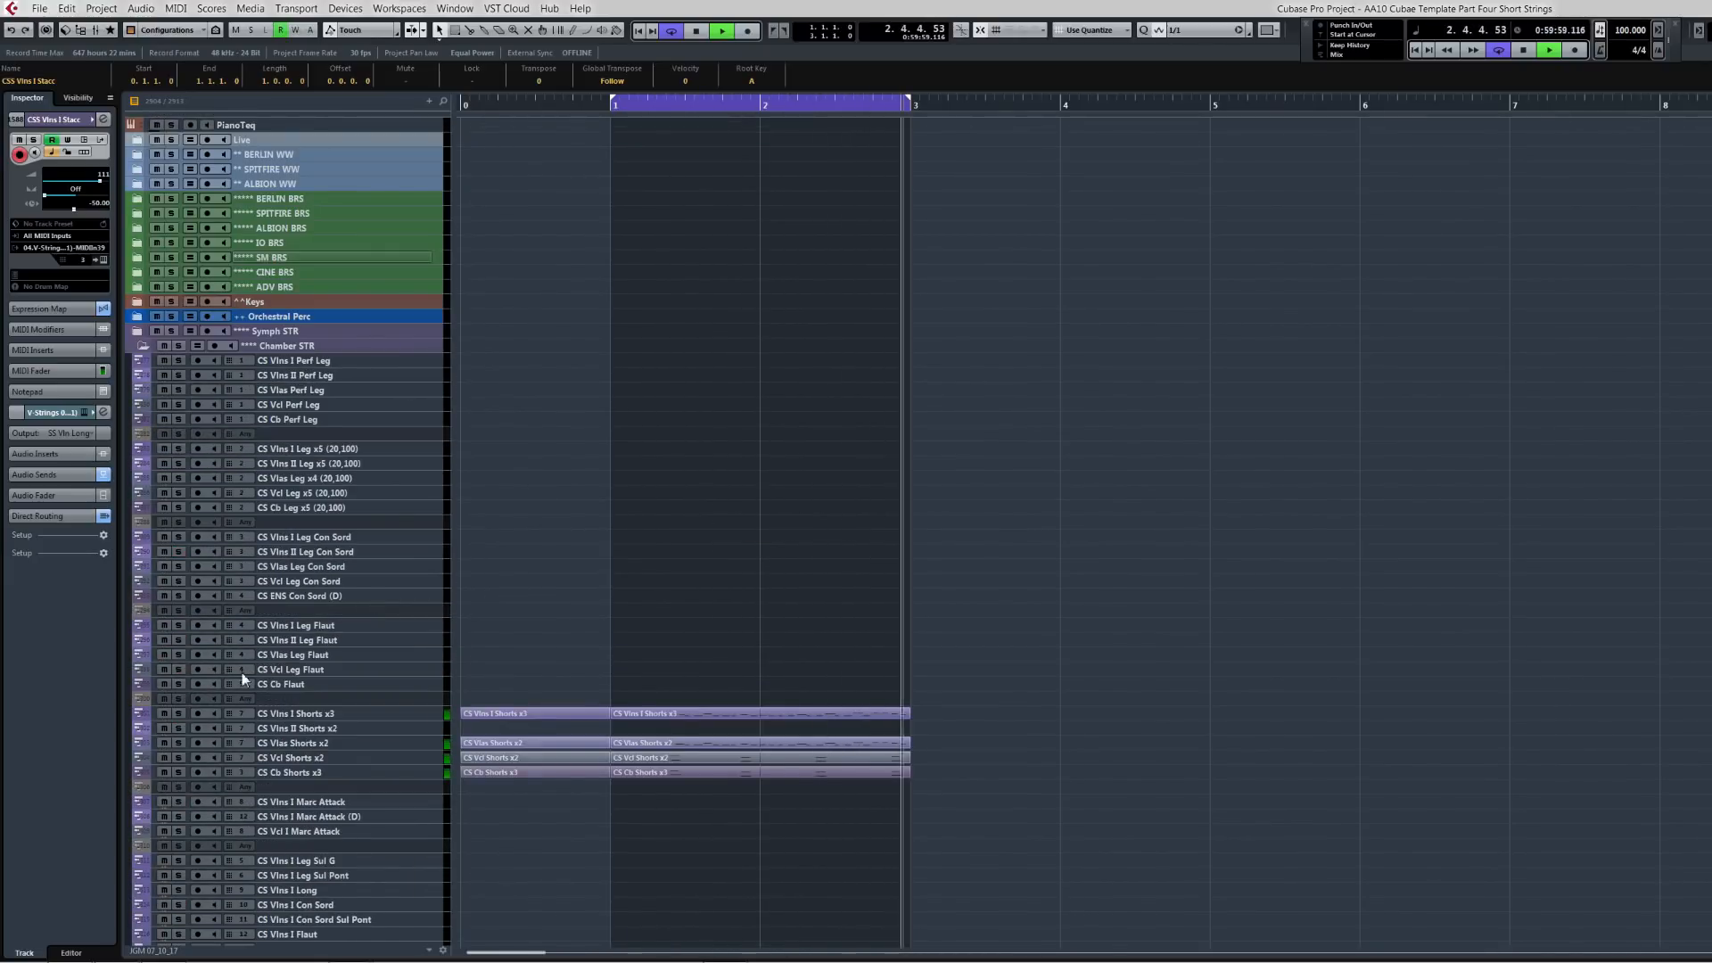
pyautogui.click(178, 345)
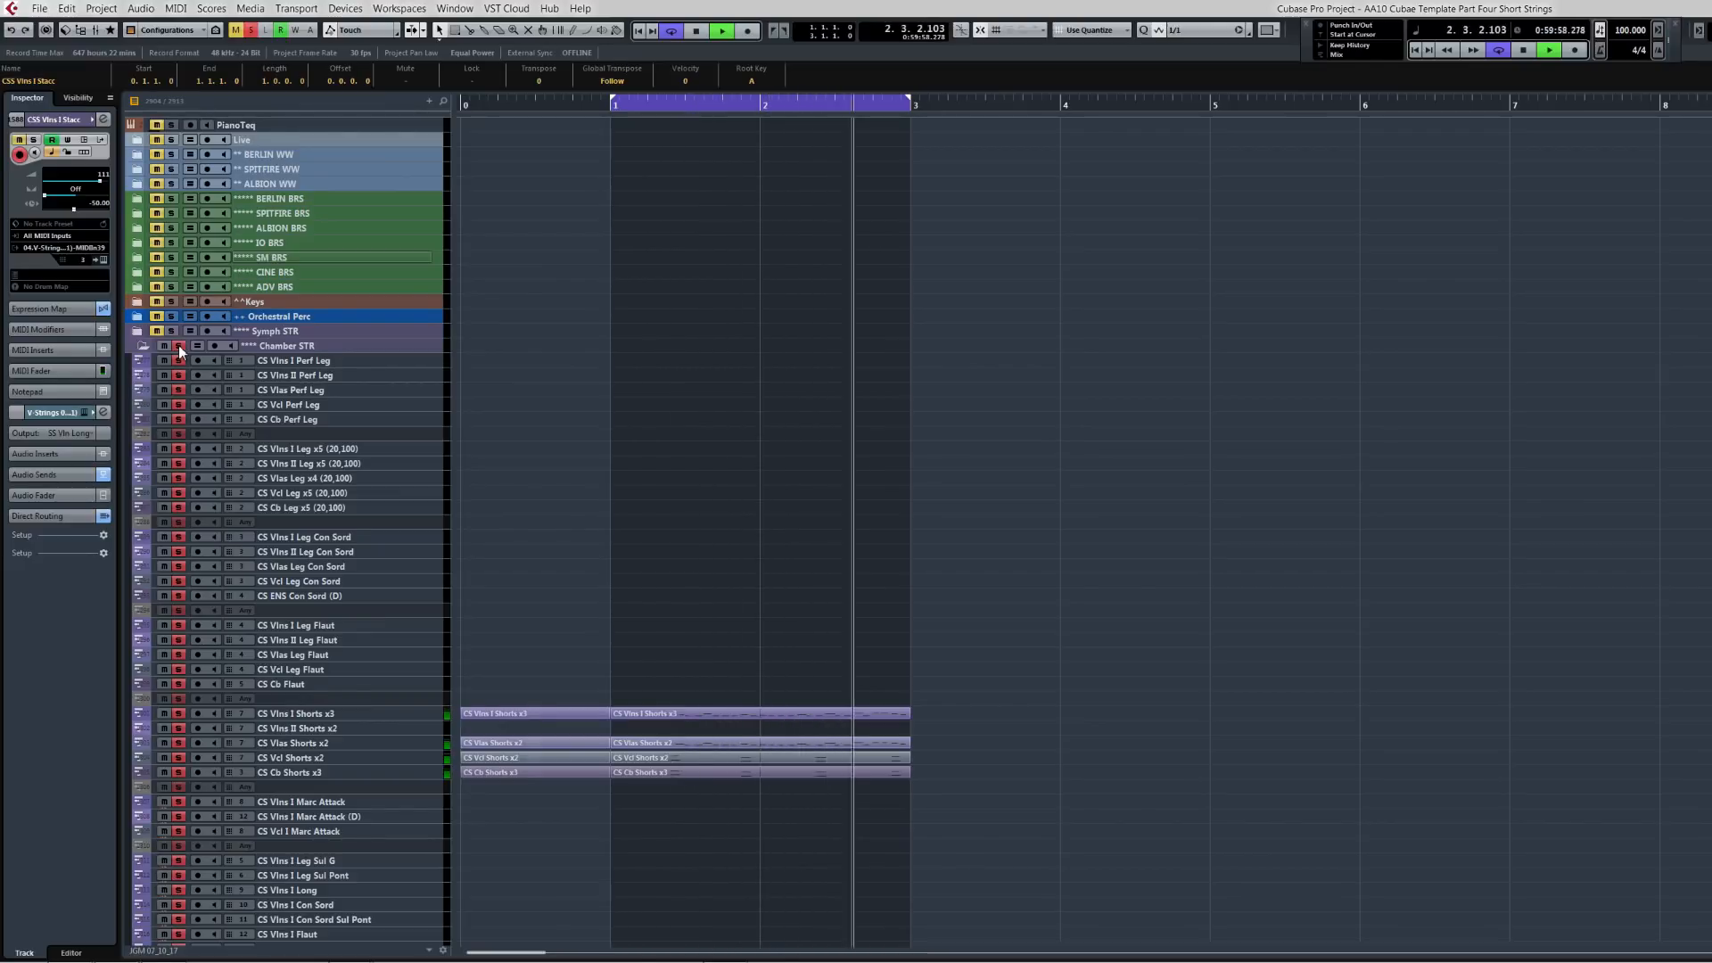
pyautogui.click(178, 345)
pyautogui.press('space')
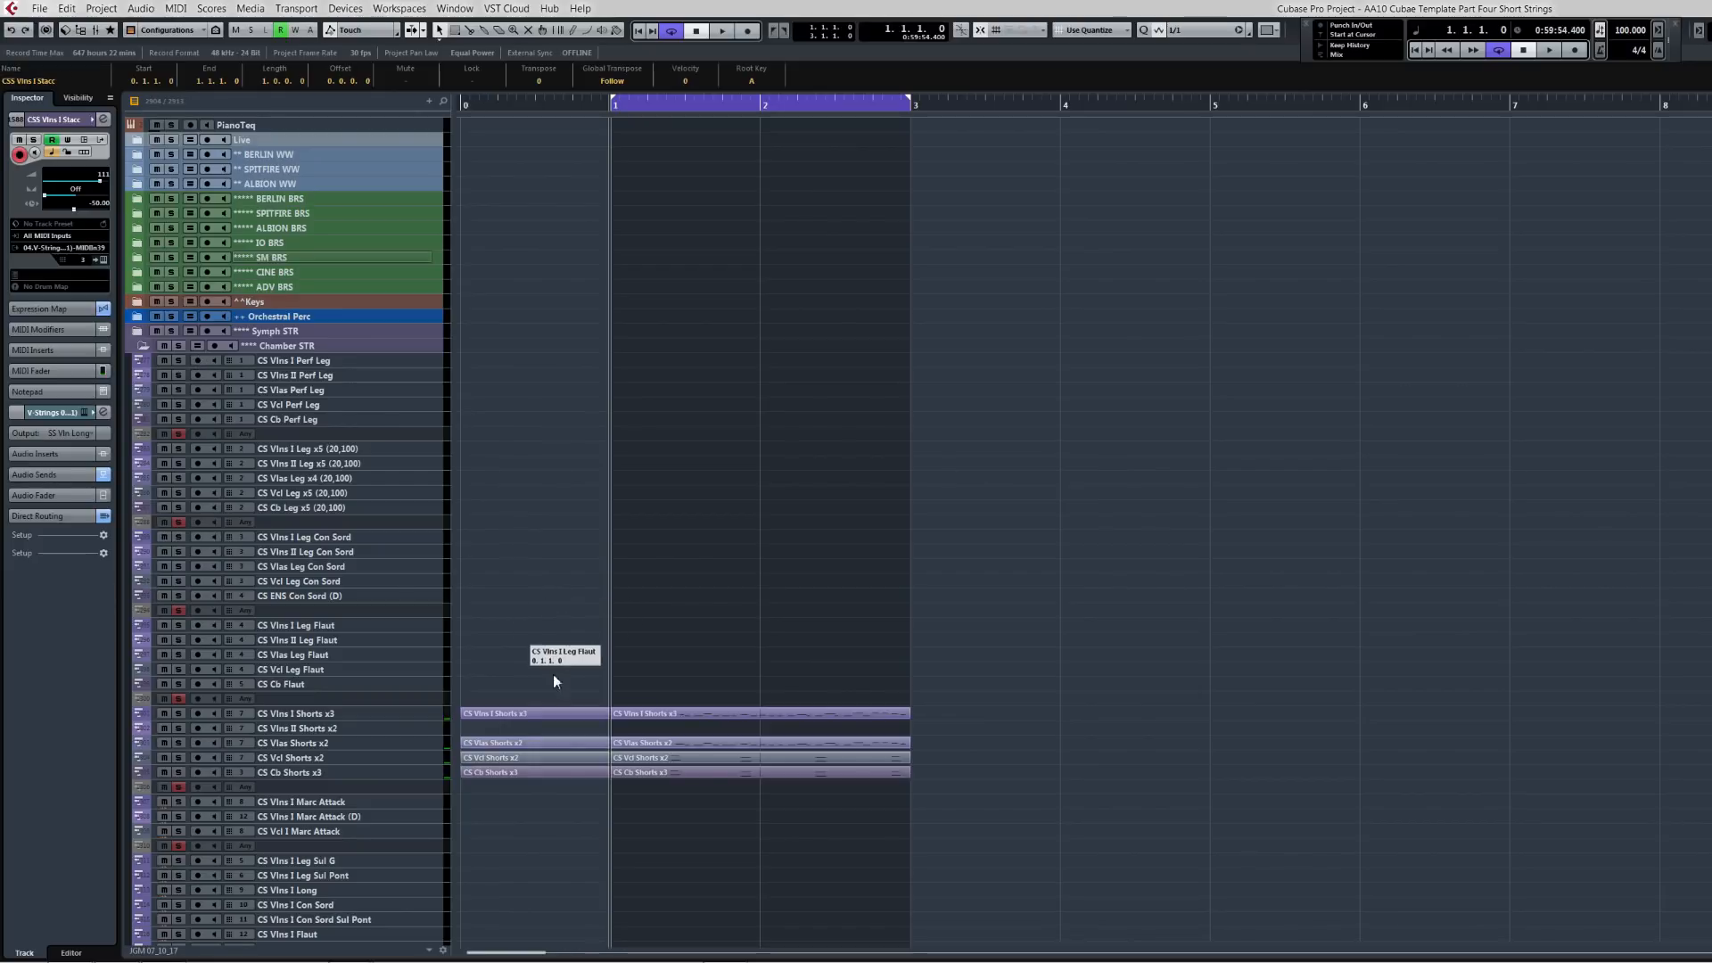
# Step: Delete the phrase parts from both the CS Shorts tracks and the CSS Stacc tracks
pyautogui.moveTo(527, 623); pyautogui.dragTo(672, 804)
pyautogui.press('Delete')
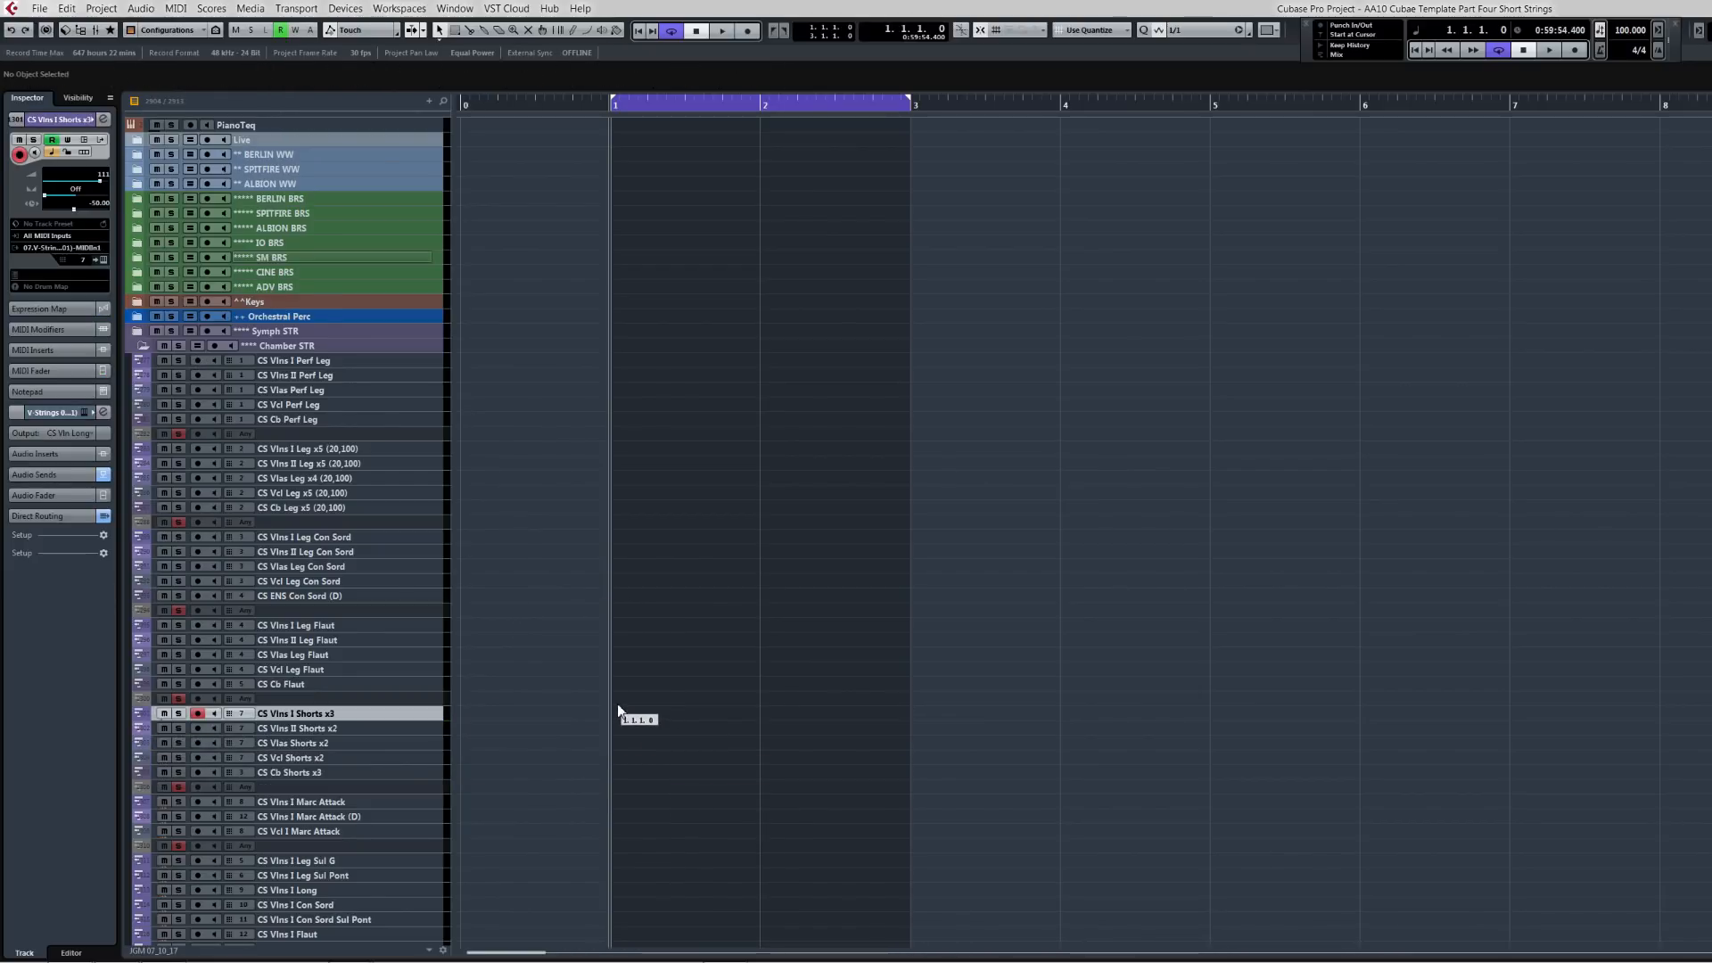
pyautogui.scroll(-15, 619, 710)
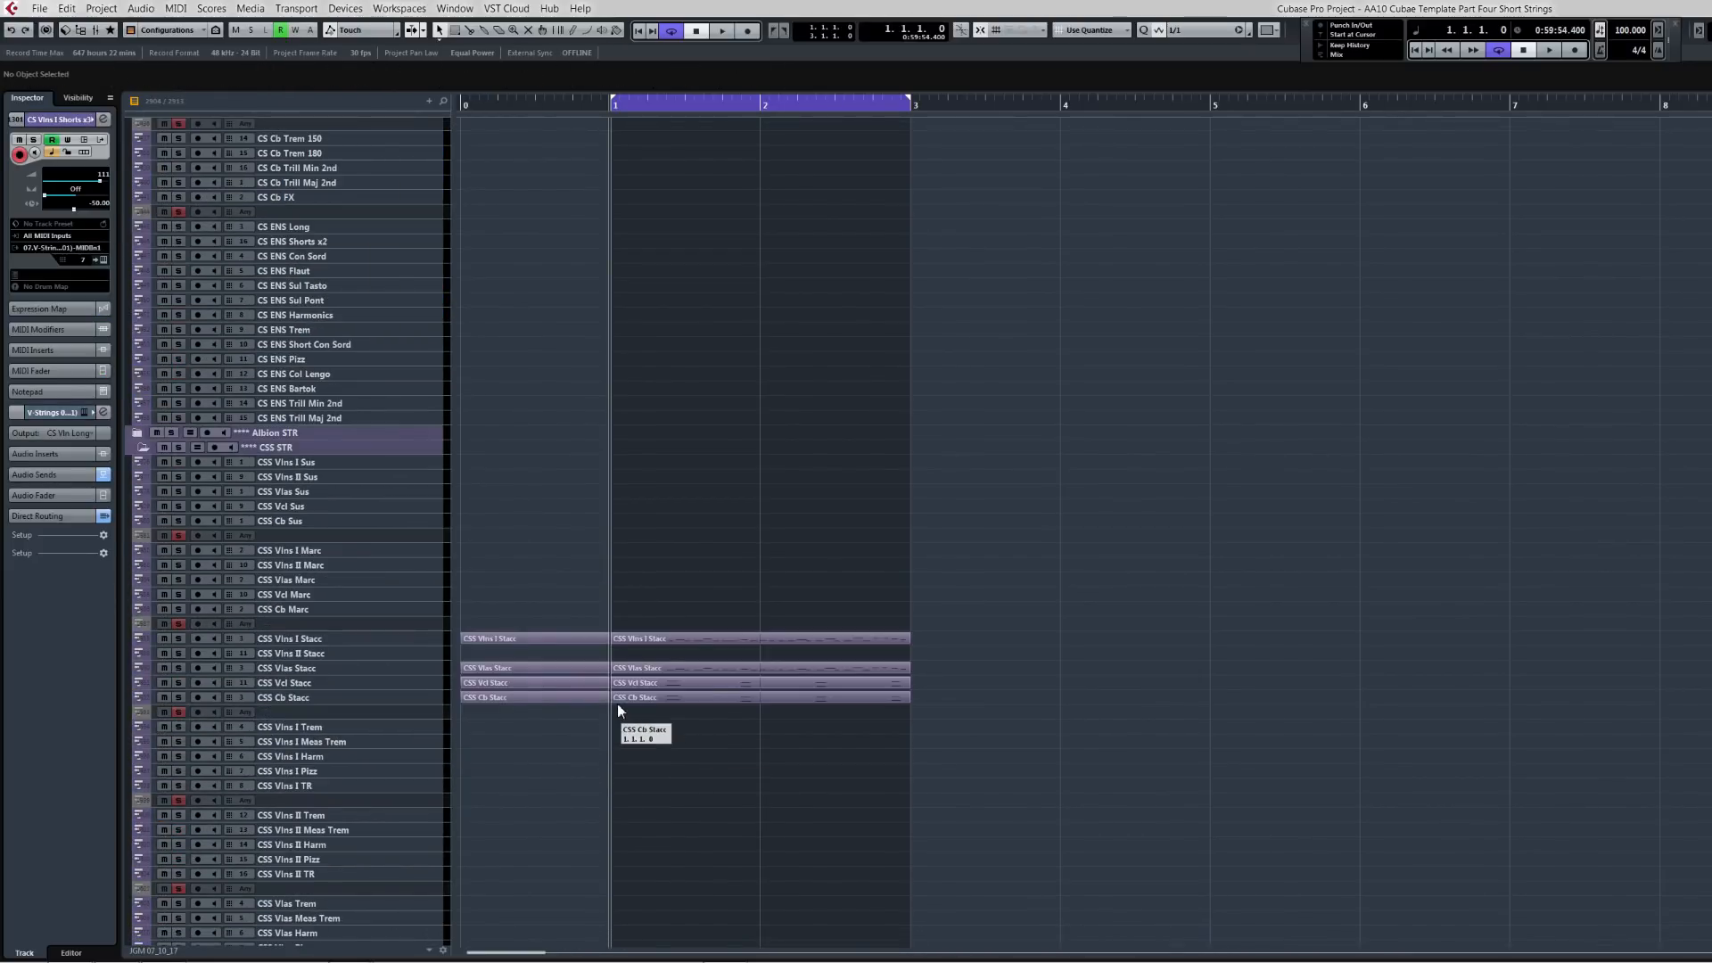
pyautogui.moveTo(566, 619); pyautogui.dragTo(701, 711)
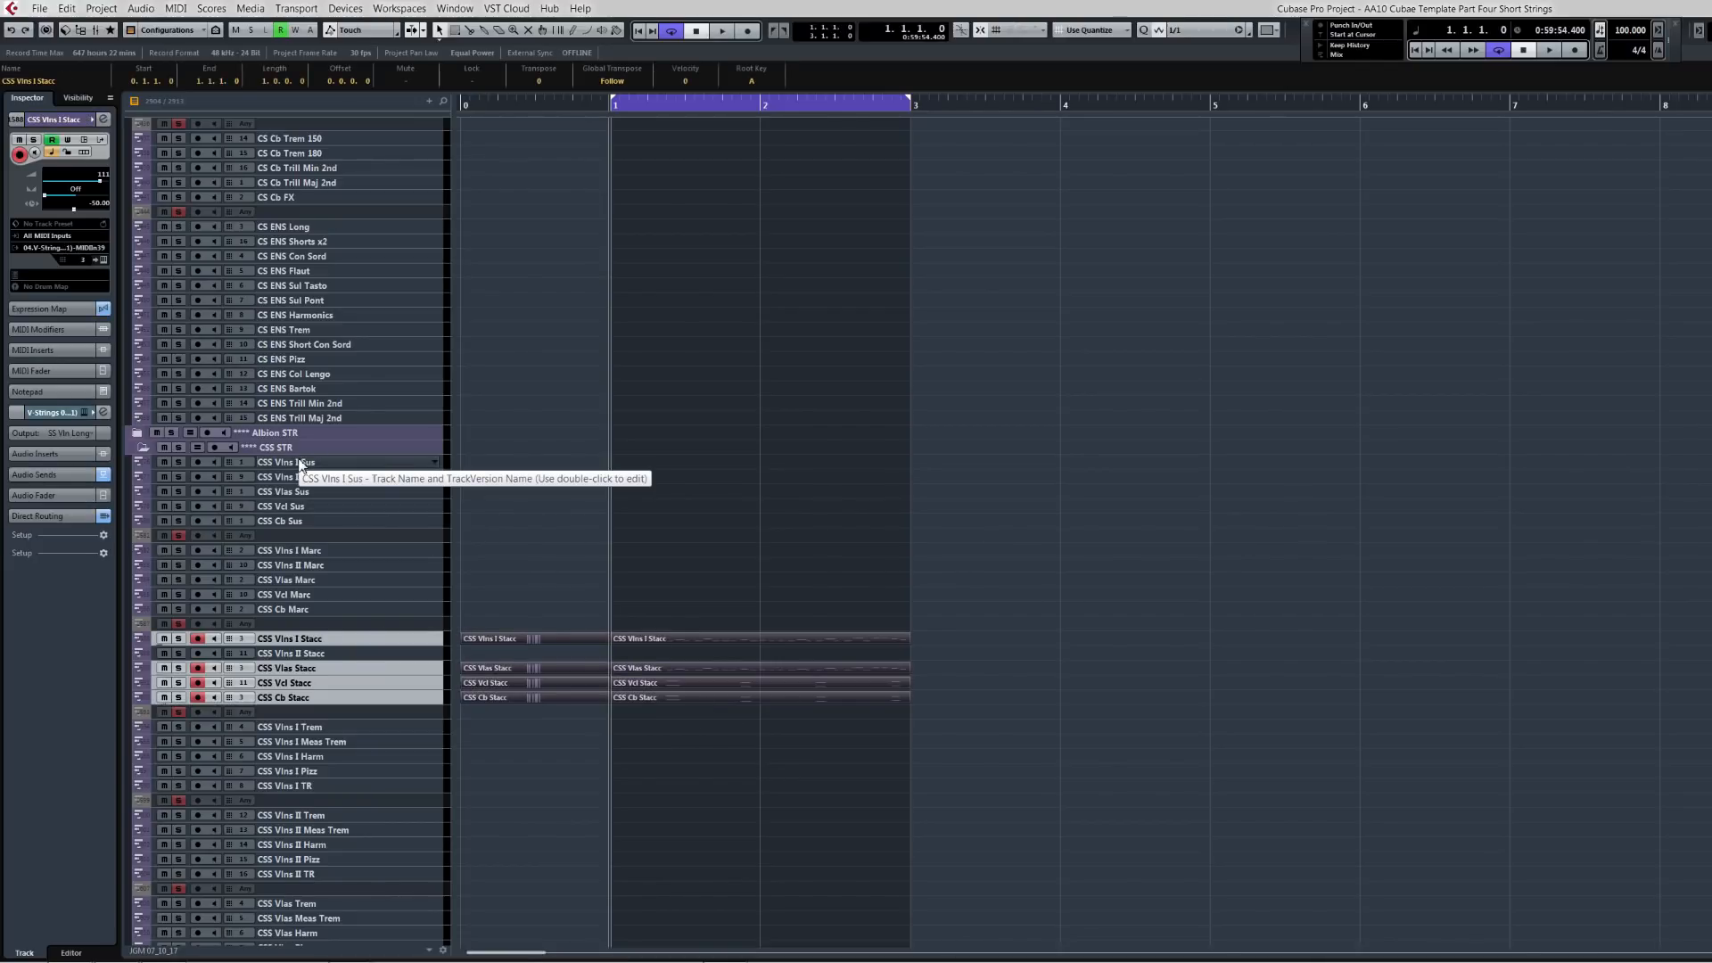
pyautogui.press('Delete')
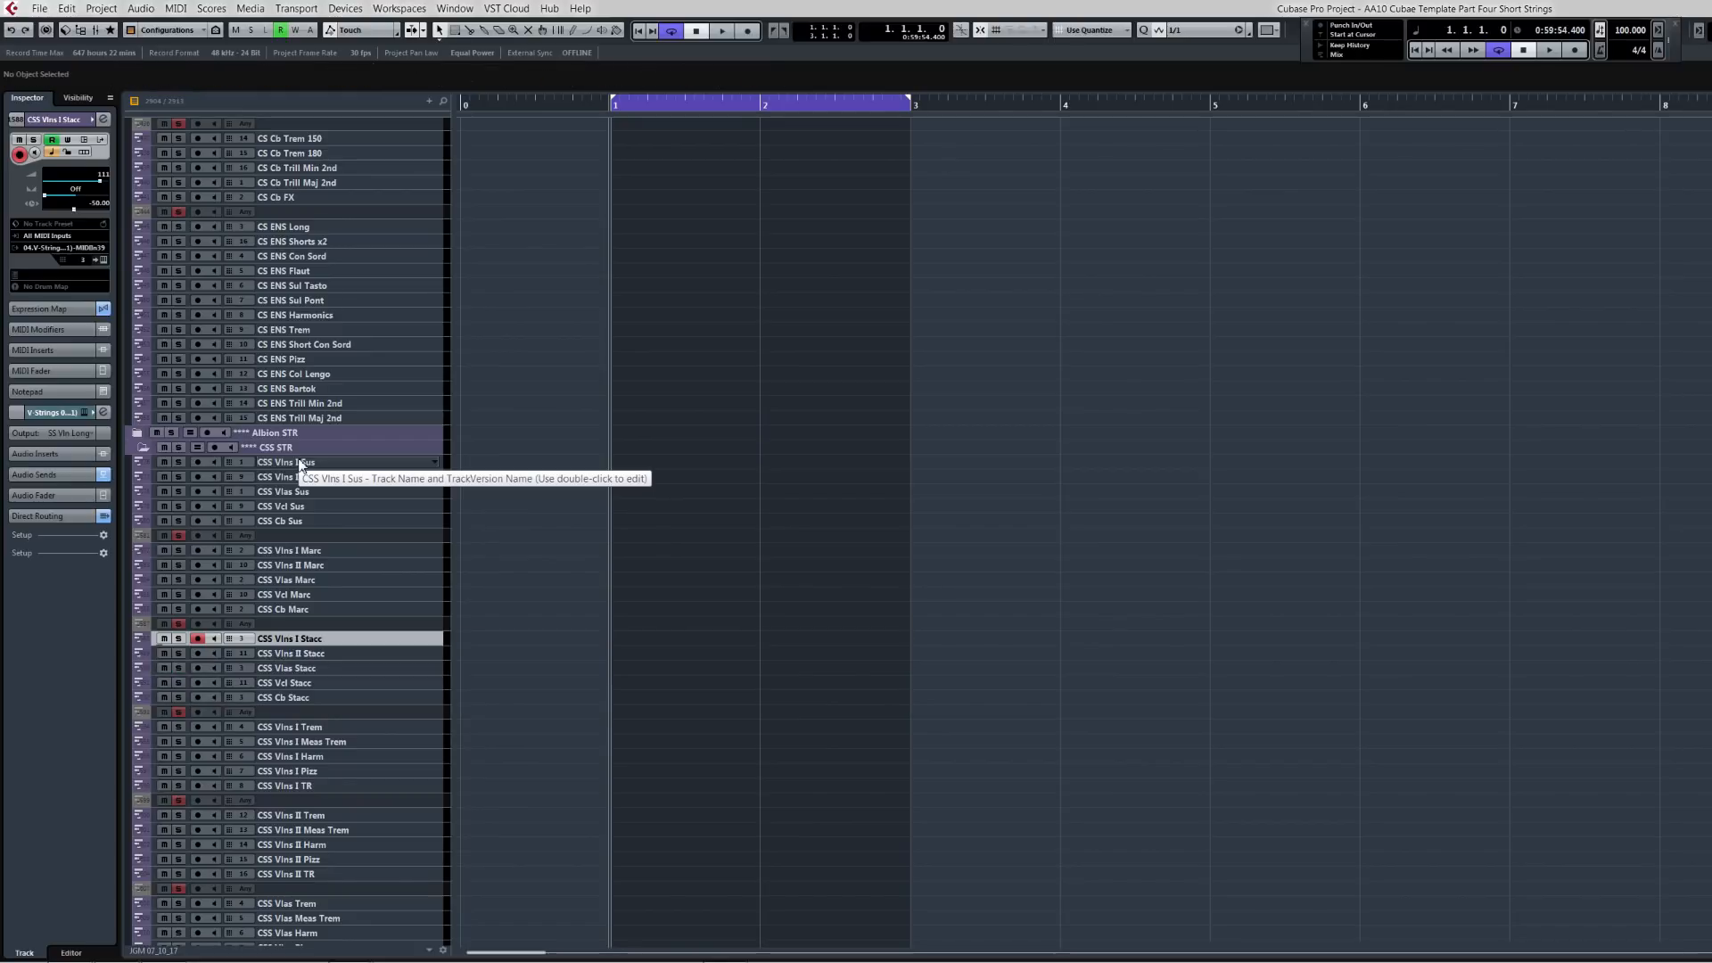
# Step: Collapse the CSS STR folder and select the ALB I Str Full Spicc track inside the Albion STR folder
pyautogui.click(140, 447)
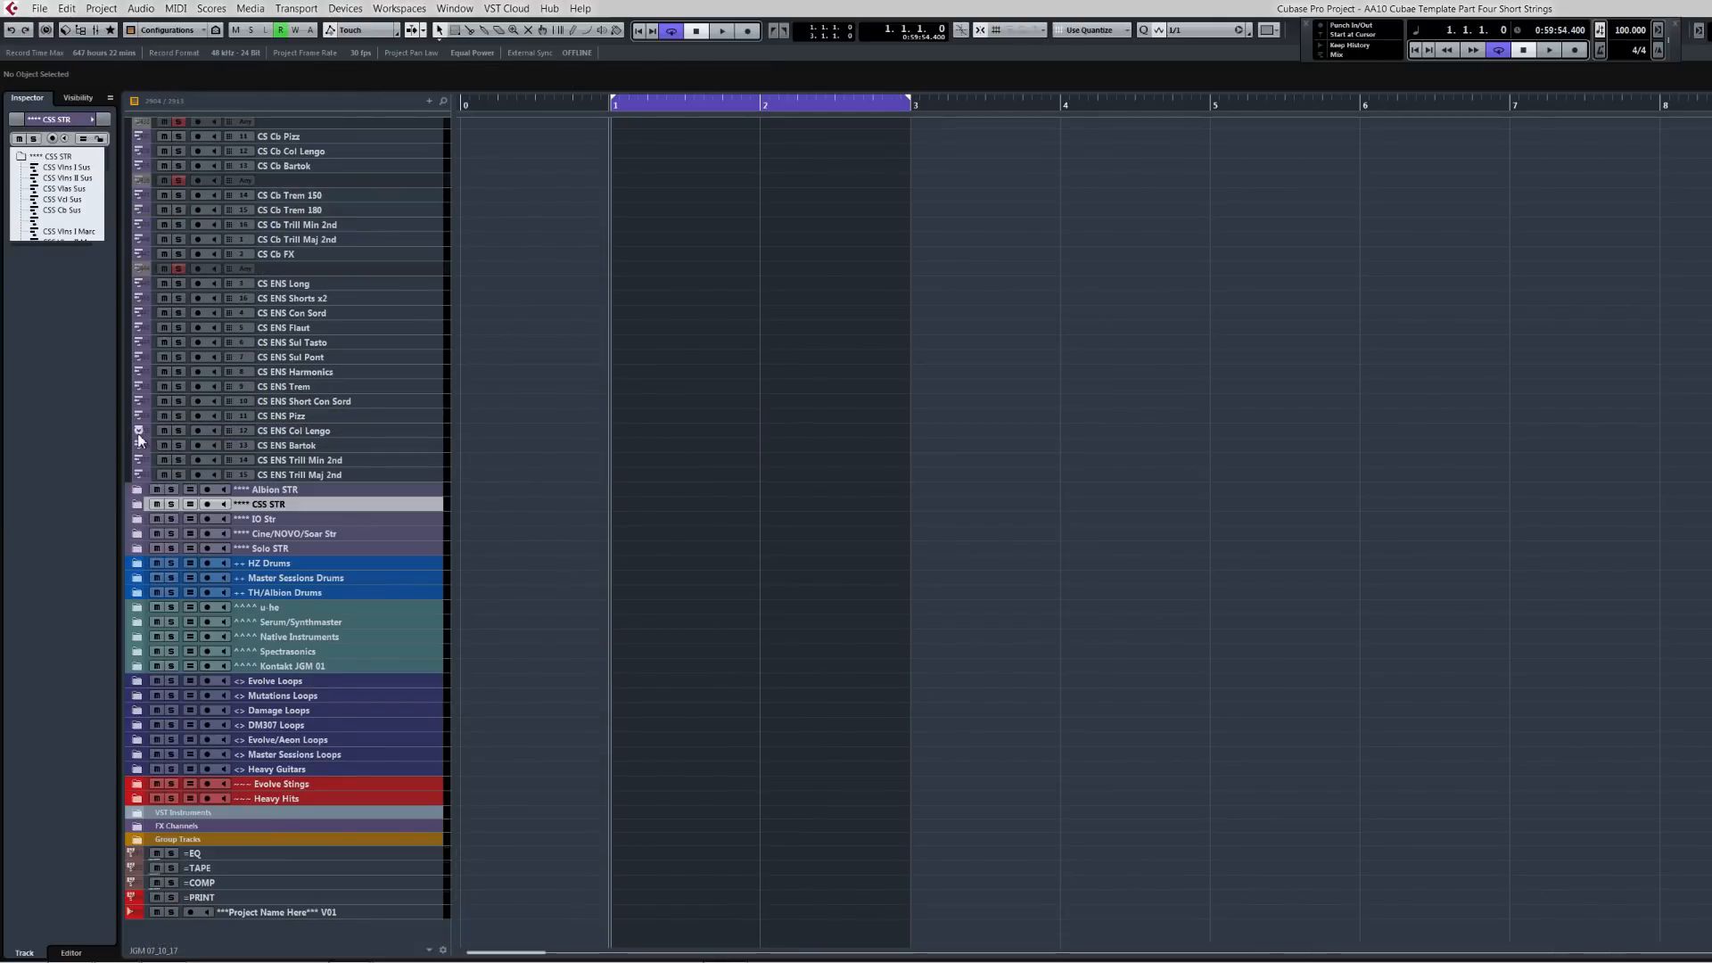
pyautogui.click(137, 490)
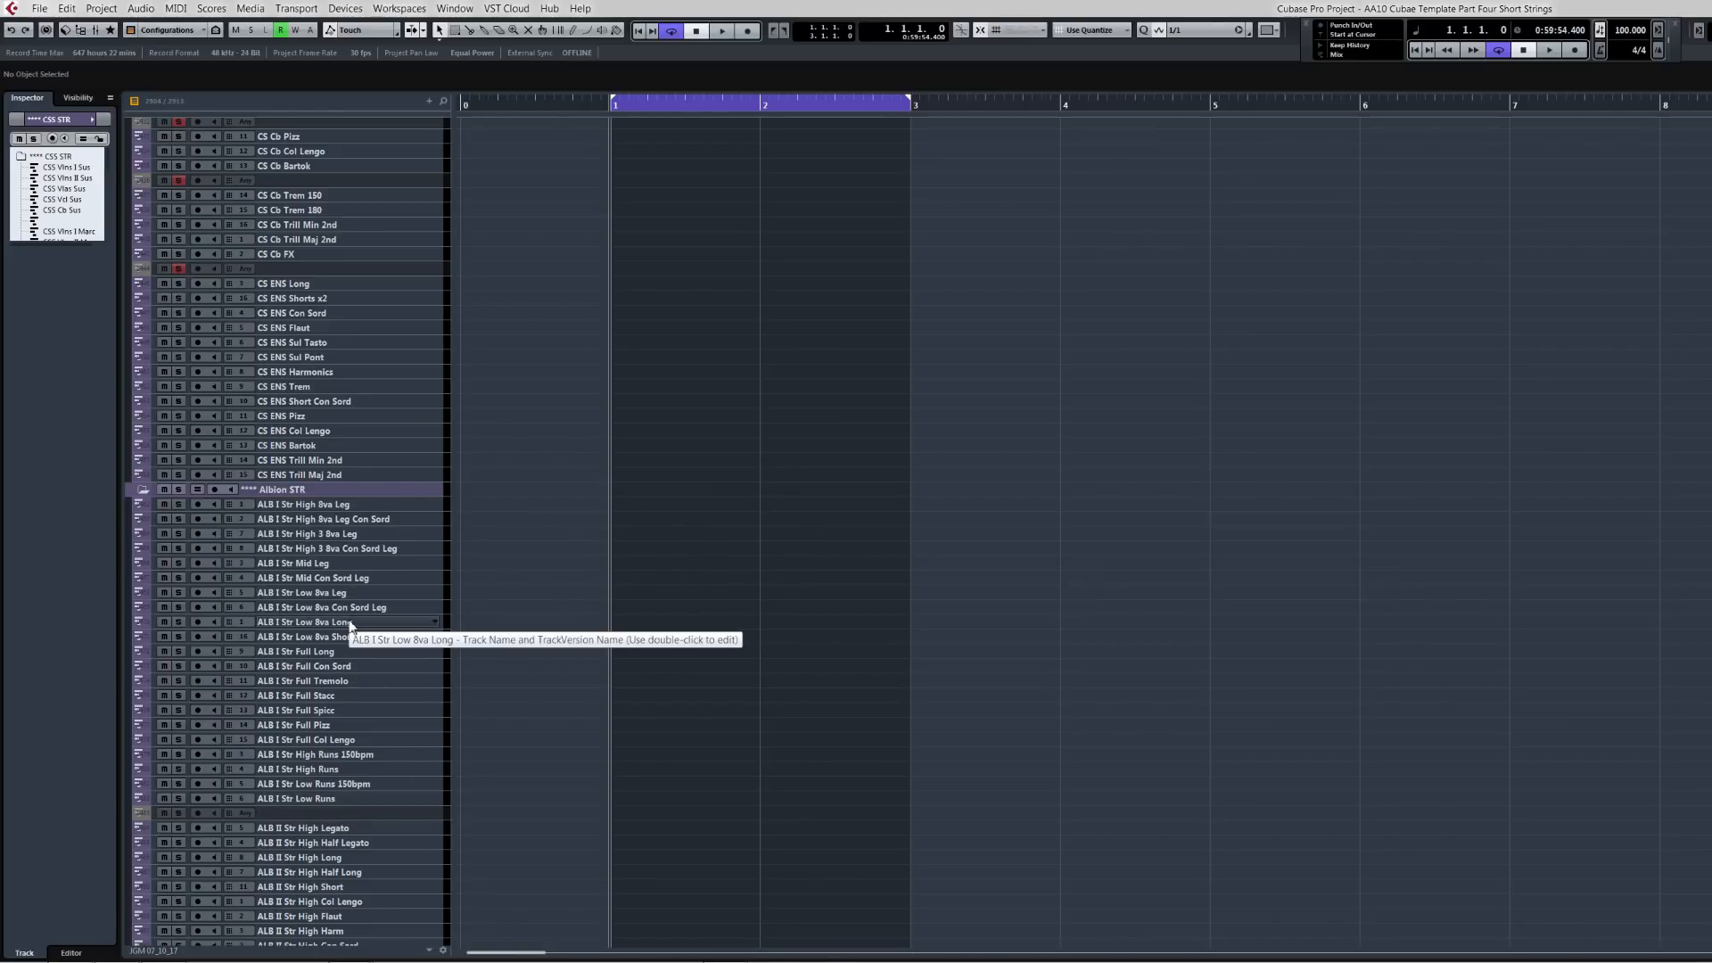
pyautogui.click(339, 708)
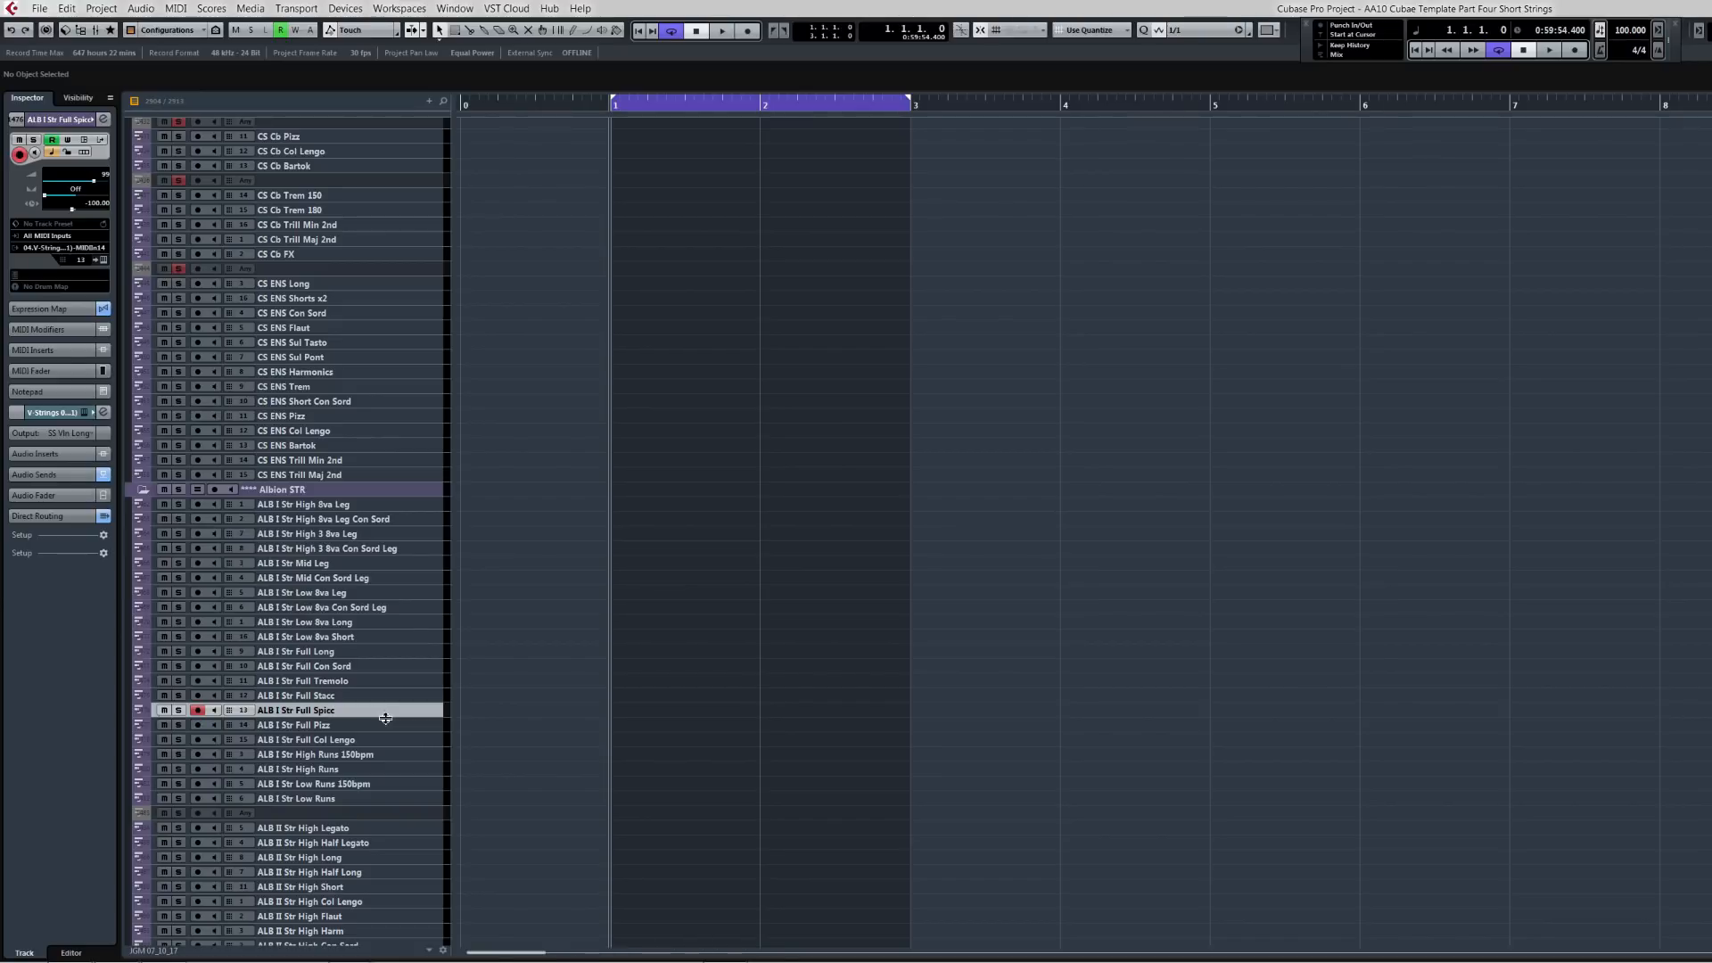
# Step: Collapse the Chamber STR folder to show the Albion string tracks
pyautogui.scroll(15, 321, 576)
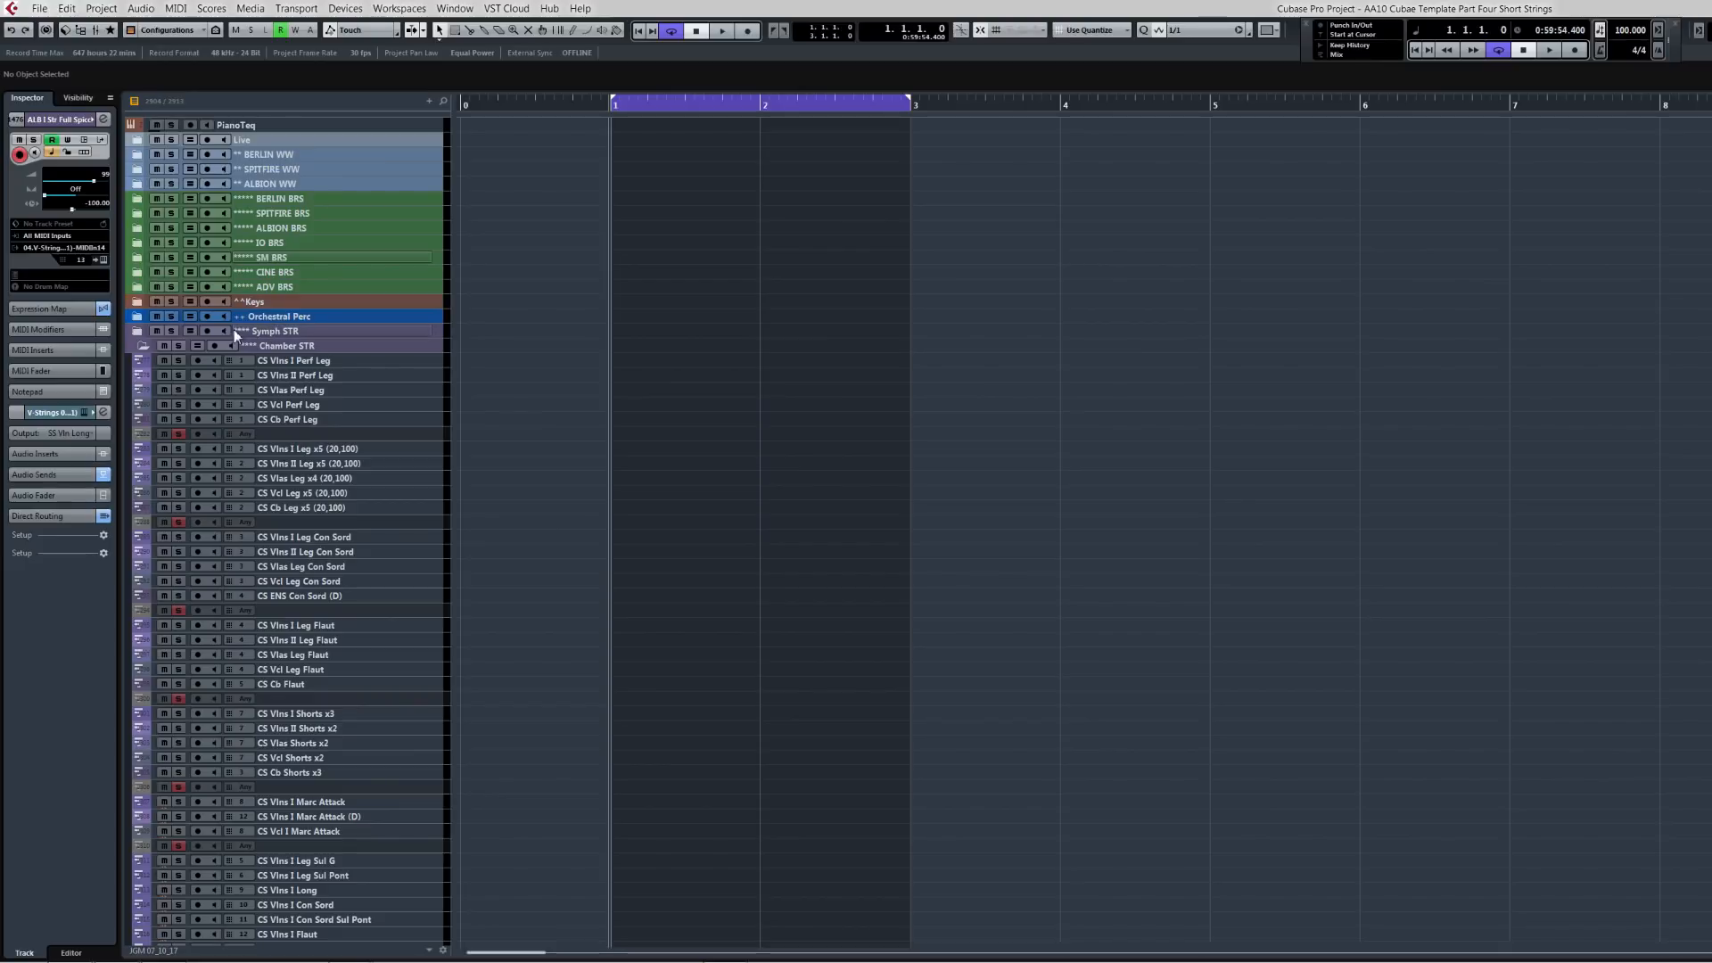
pyautogui.click(141, 346)
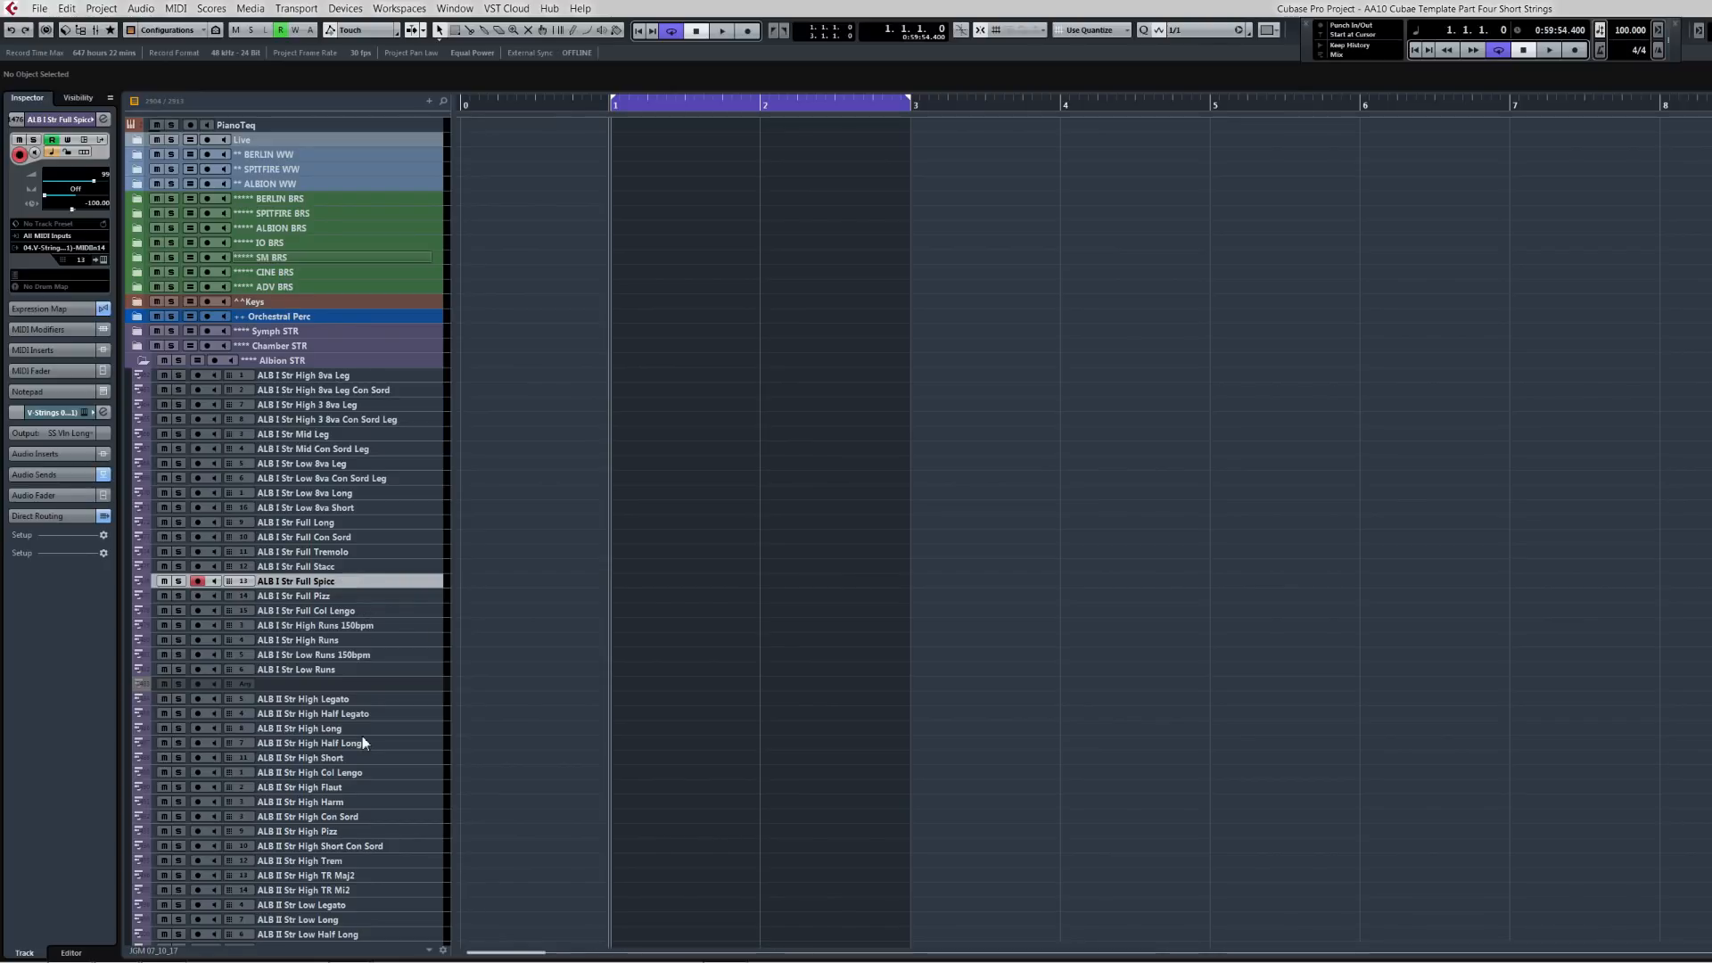
pyautogui.scroll(-10, 362, 736)
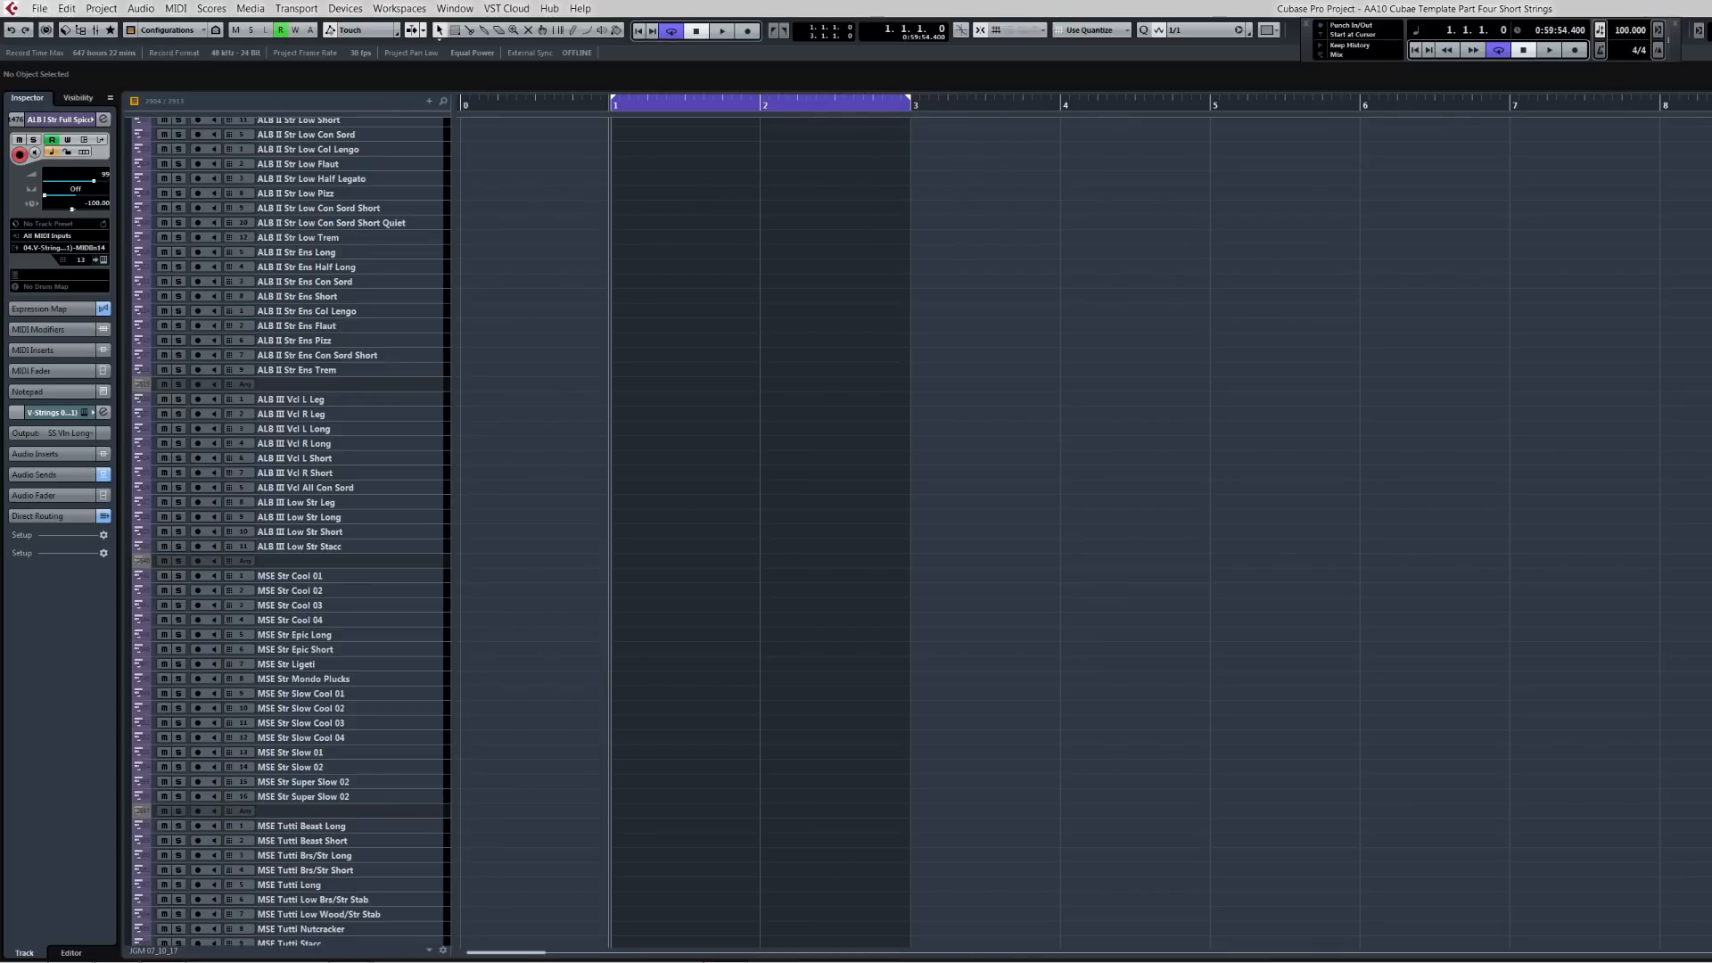
# Step: Collapse the Albion STR folder and expand the IO Str folder
pyautogui.scroll(5, 291, 532)
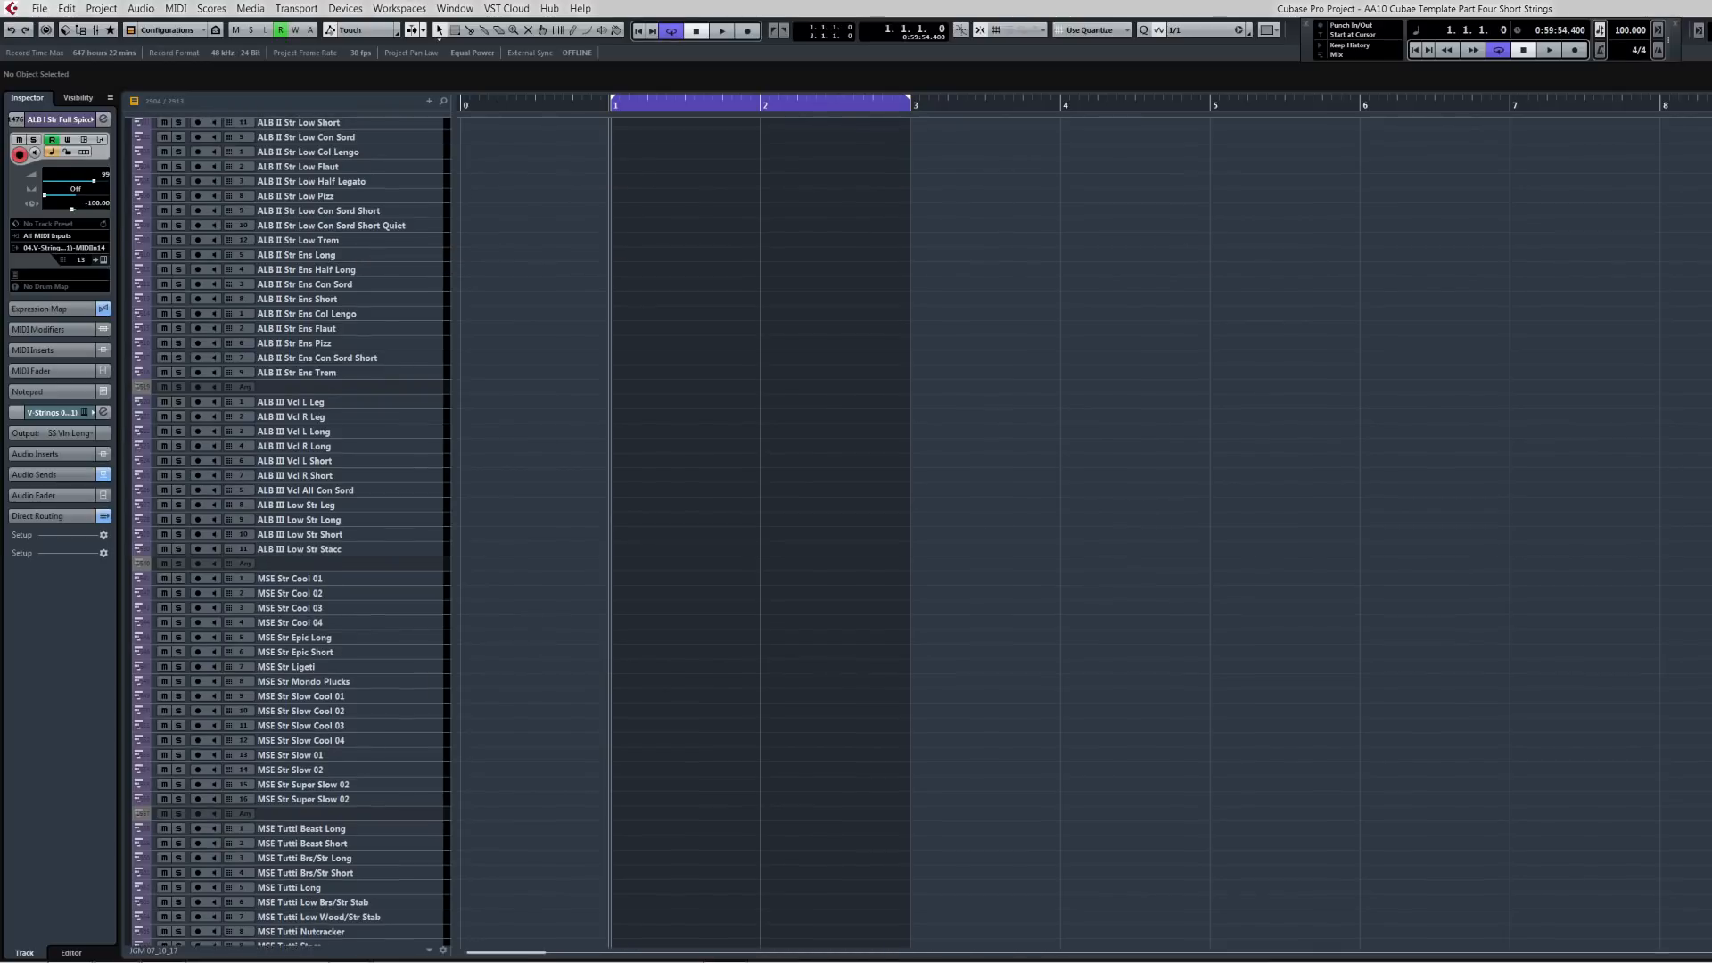
pyautogui.scroll(1, 291, 533)
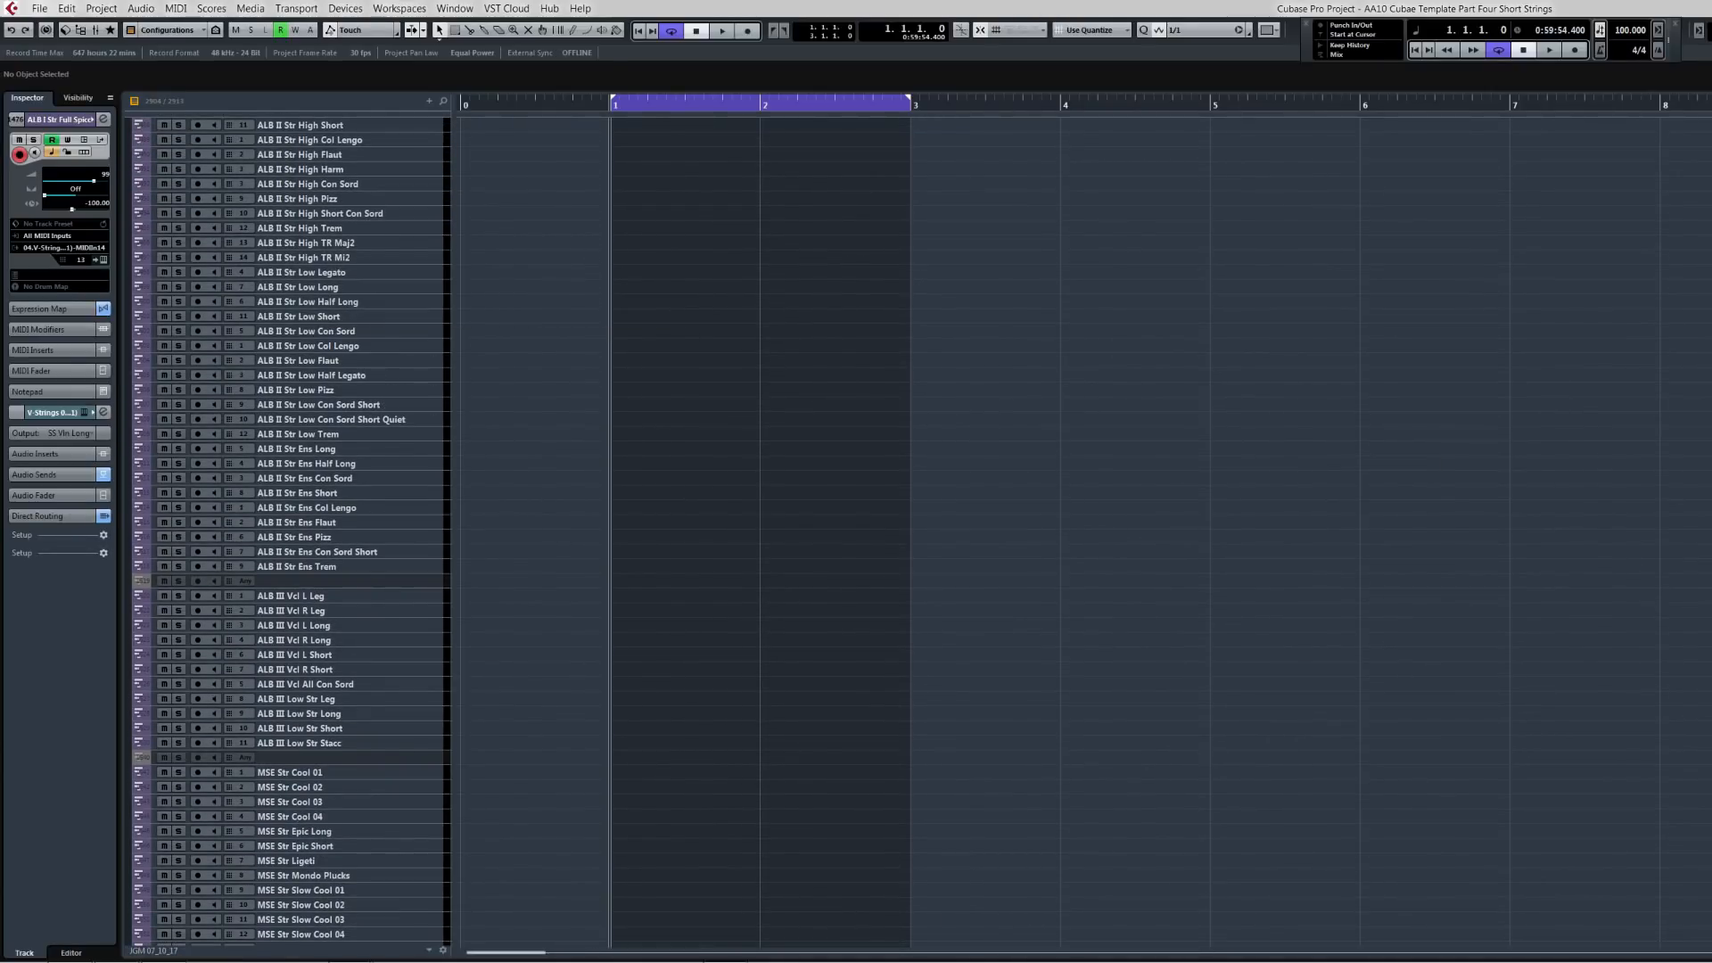
pyautogui.scroll(7, 292, 532)
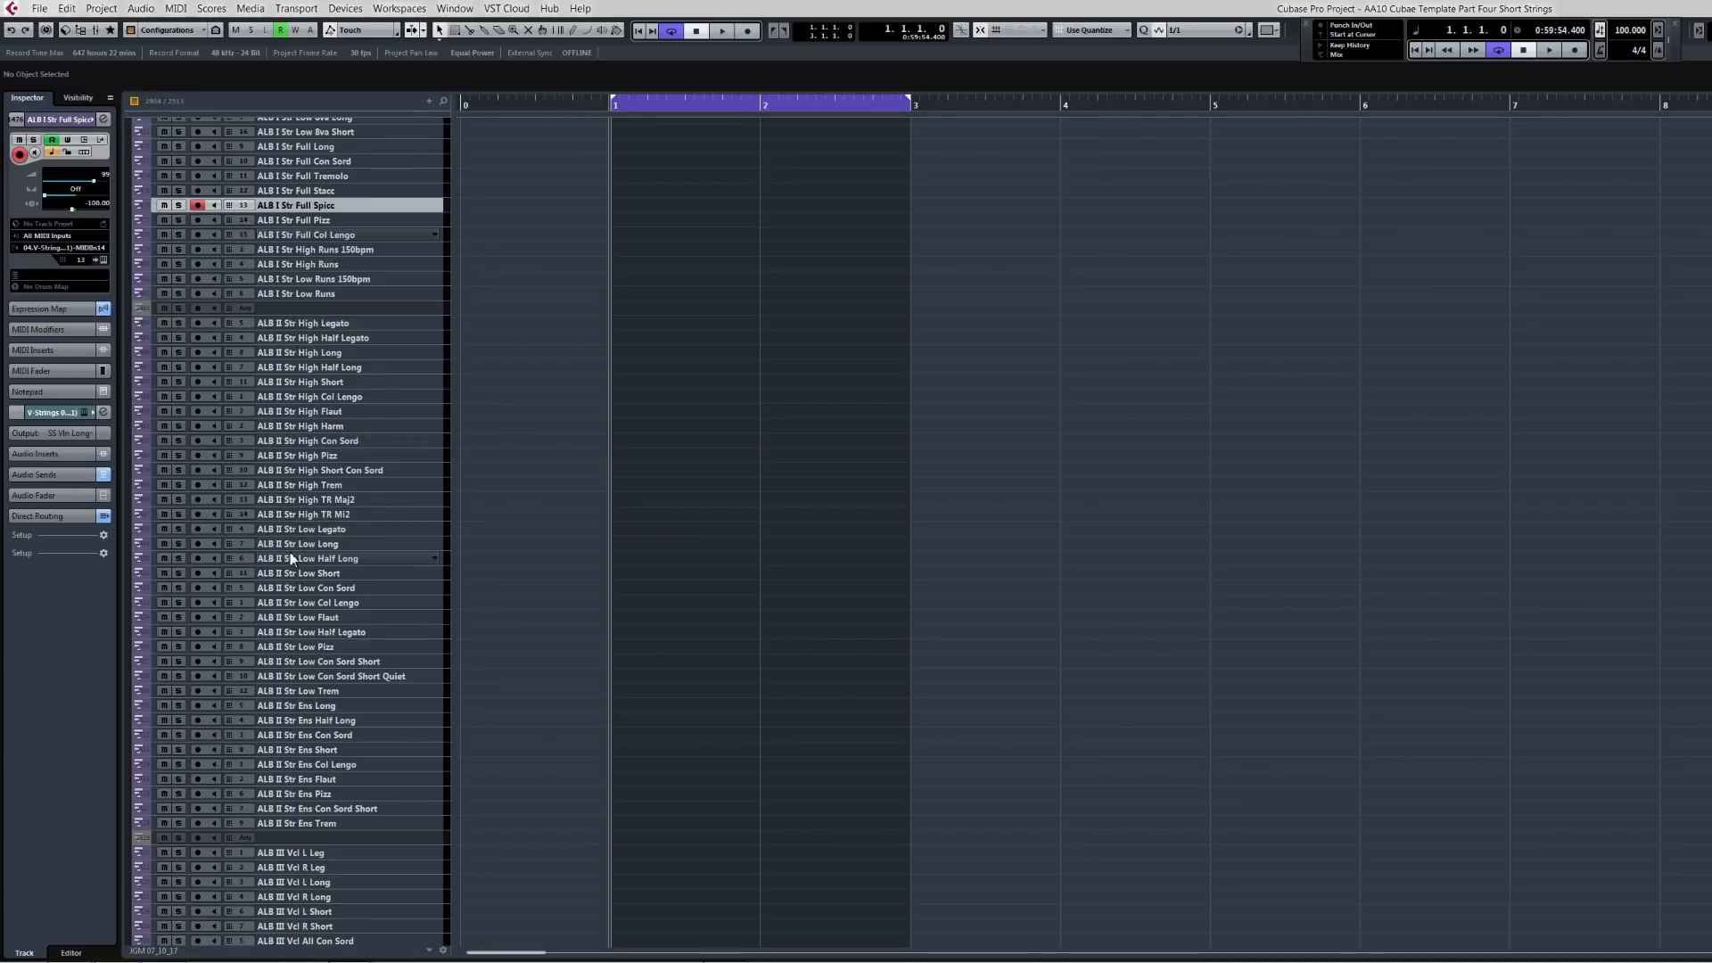
pyautogui.scroll(-10, 303, 403)
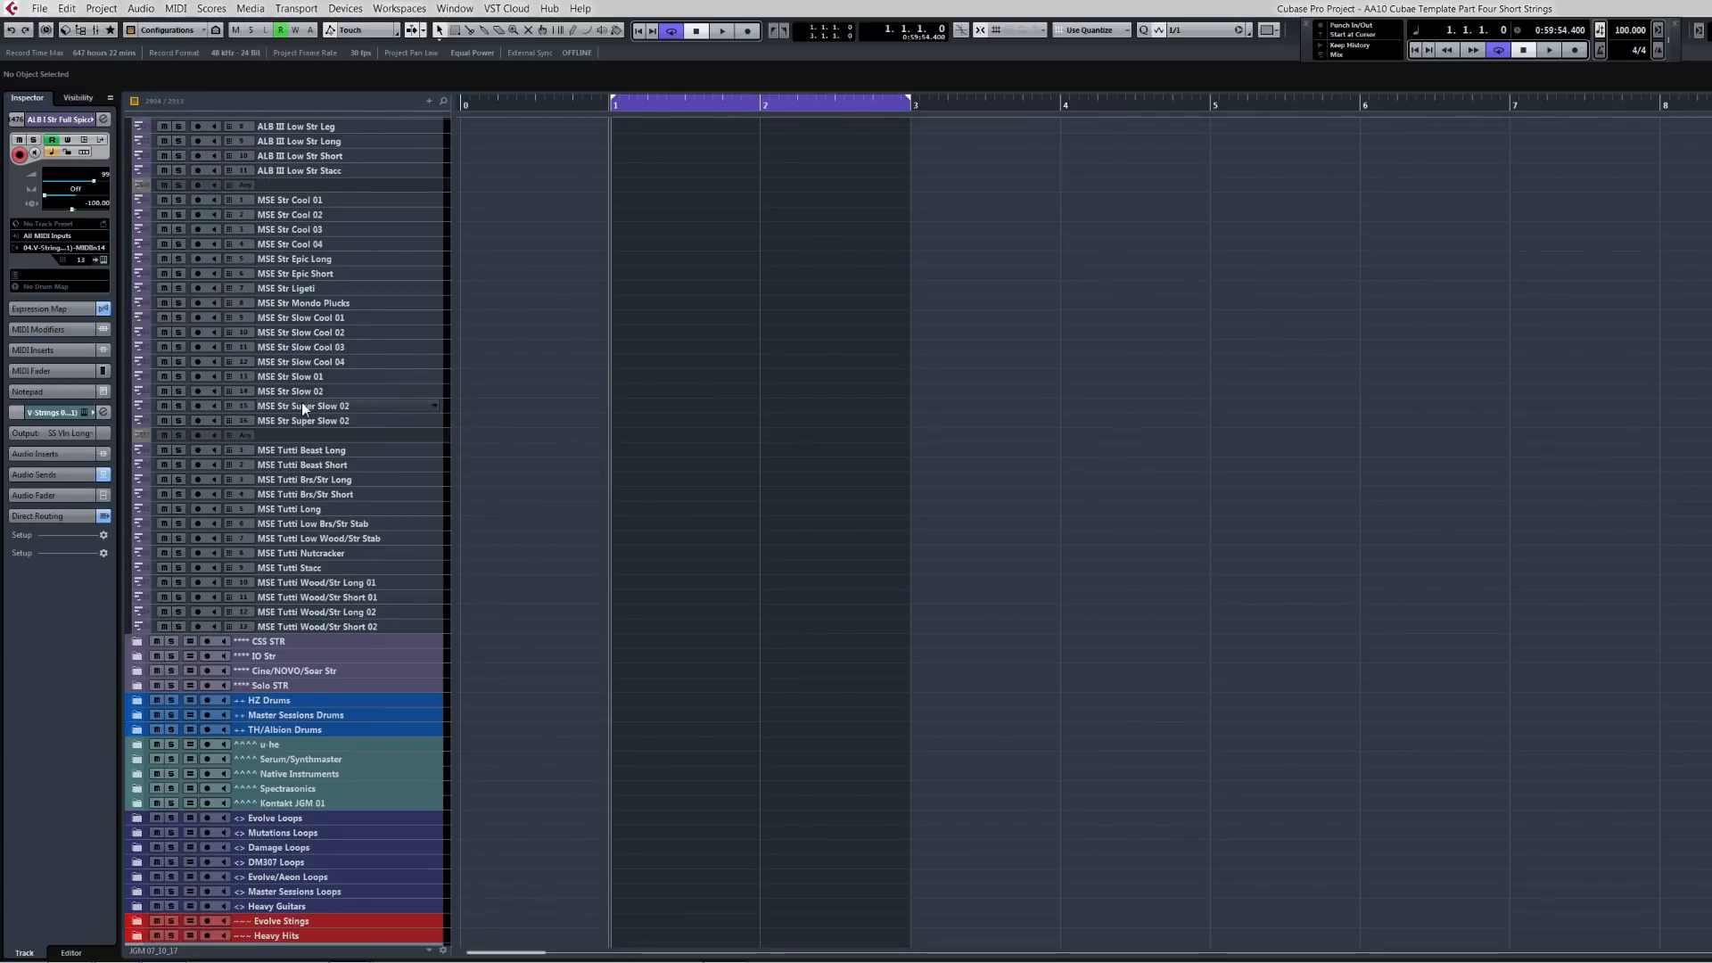
pyautogui.scroll(12, 302, 403)
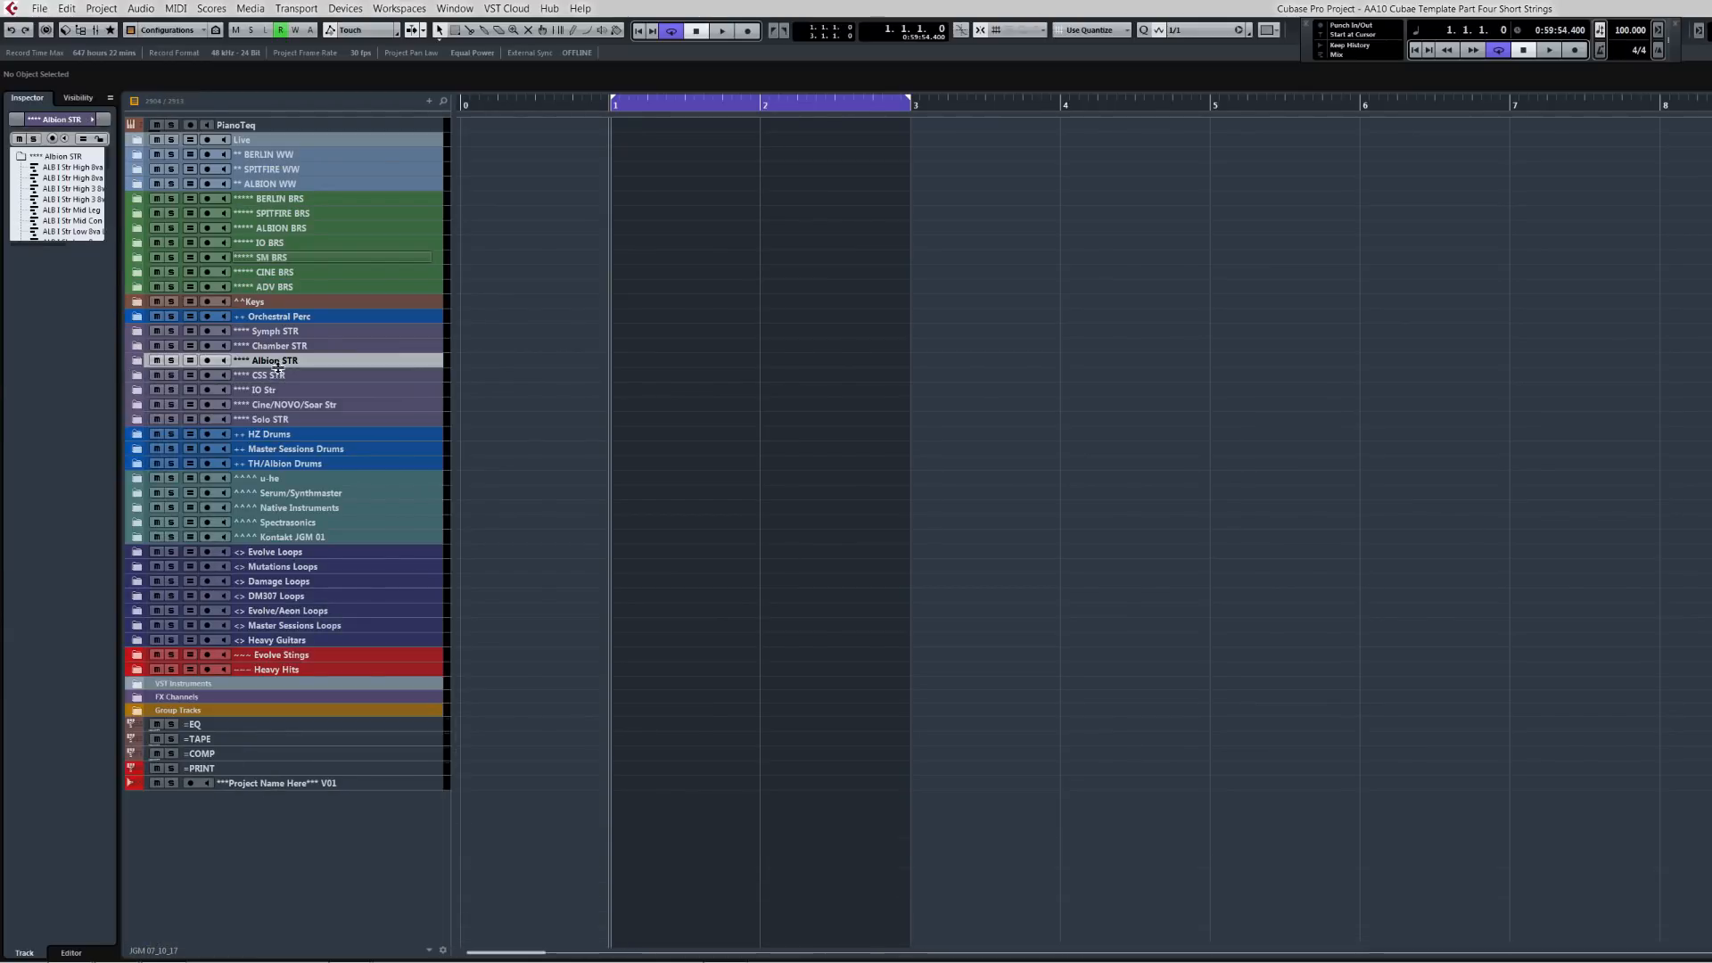
pyautogui.click(141, 361)
pyautogui.click(136, 390)
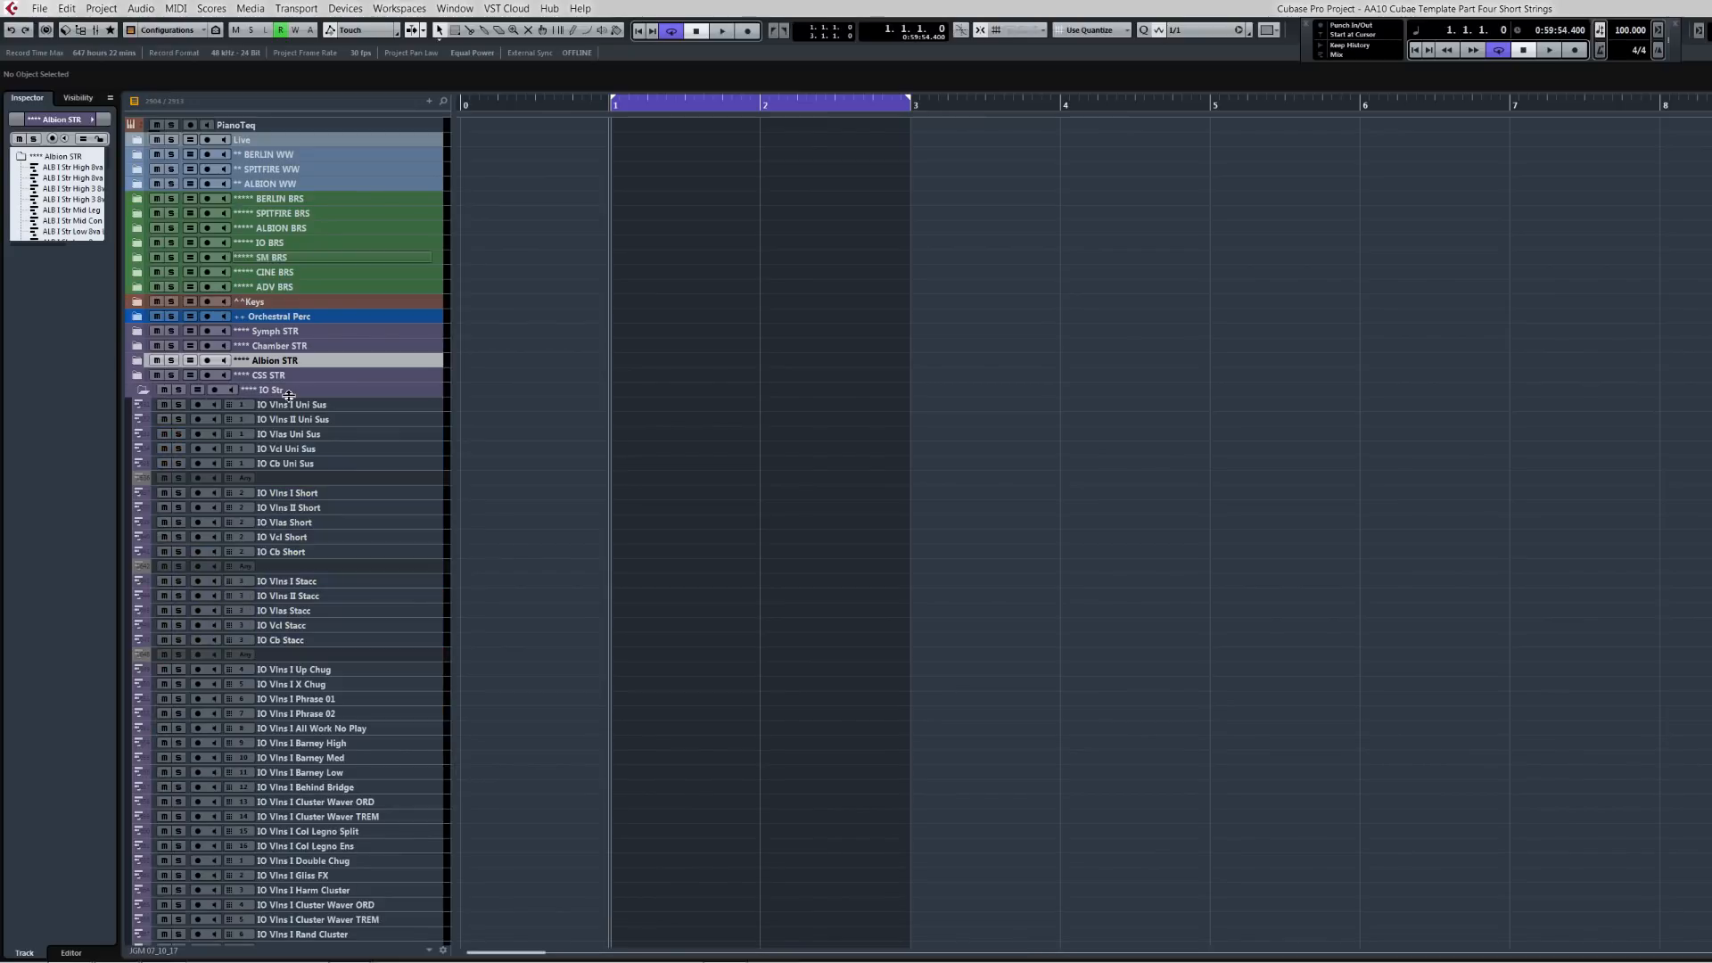
# Step: Select the IO Vln I Stacc through IO Cb Stacc tracks and paste the phrase parts onto them
pyautogui.click(294, 581)
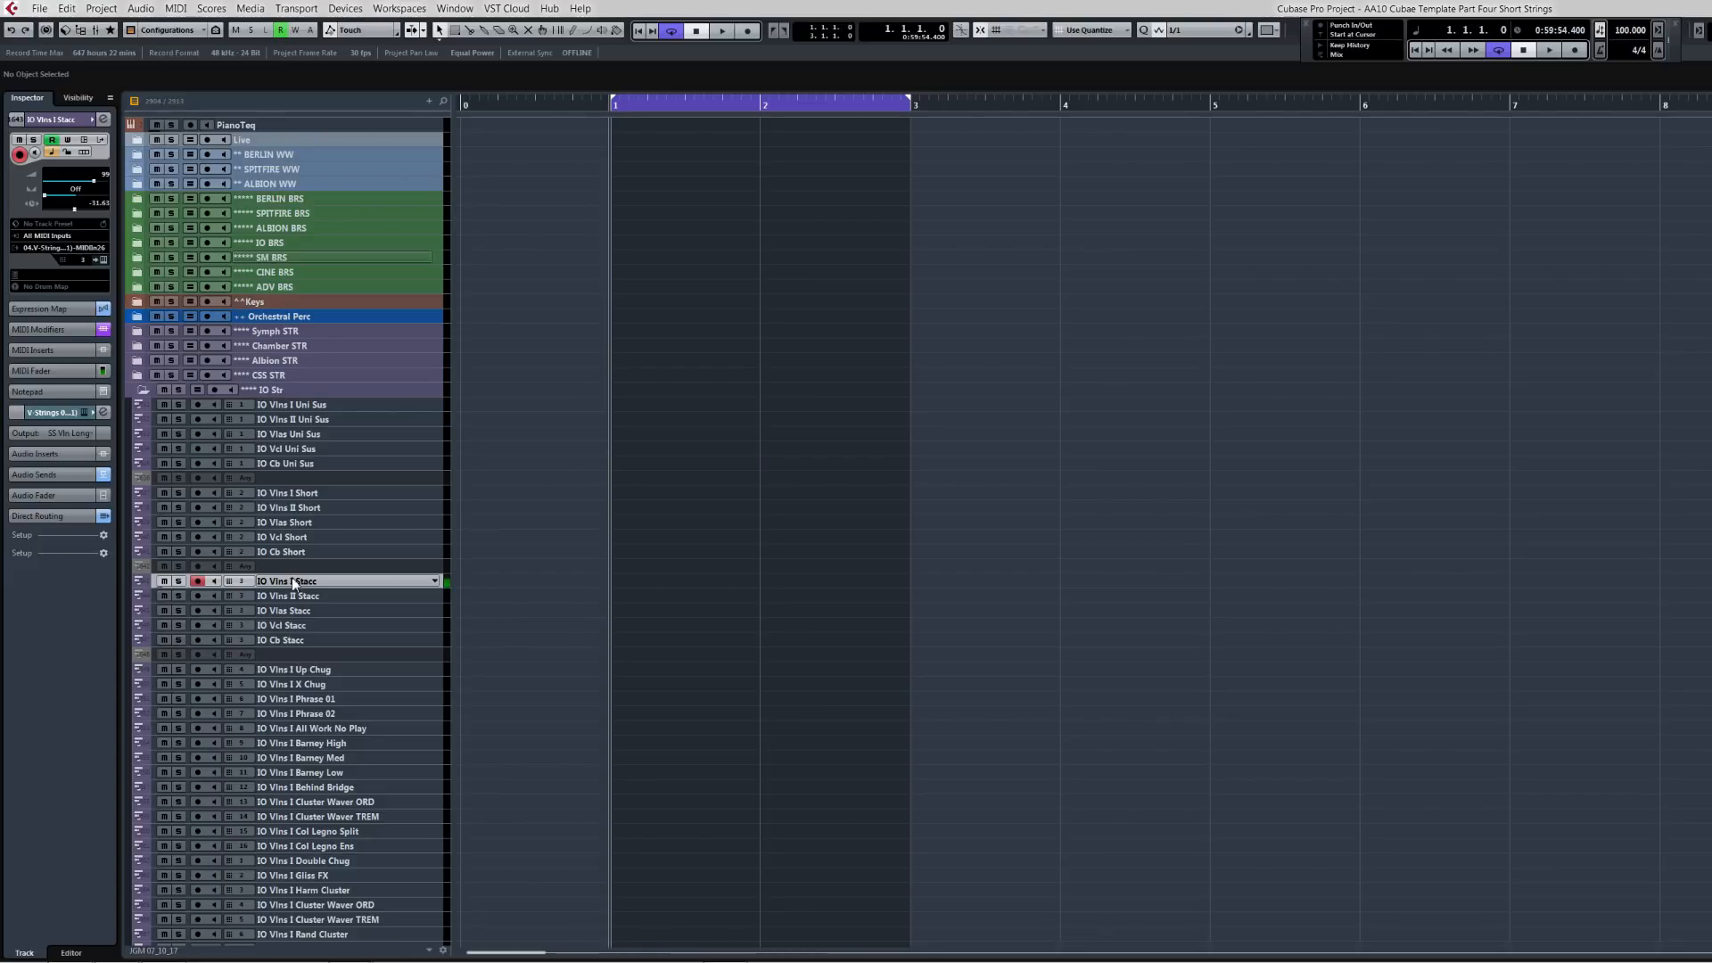
pyautogui.keyDown('shift'); pyautogui.click(293, 638); pyautogui.keyUp('shift')
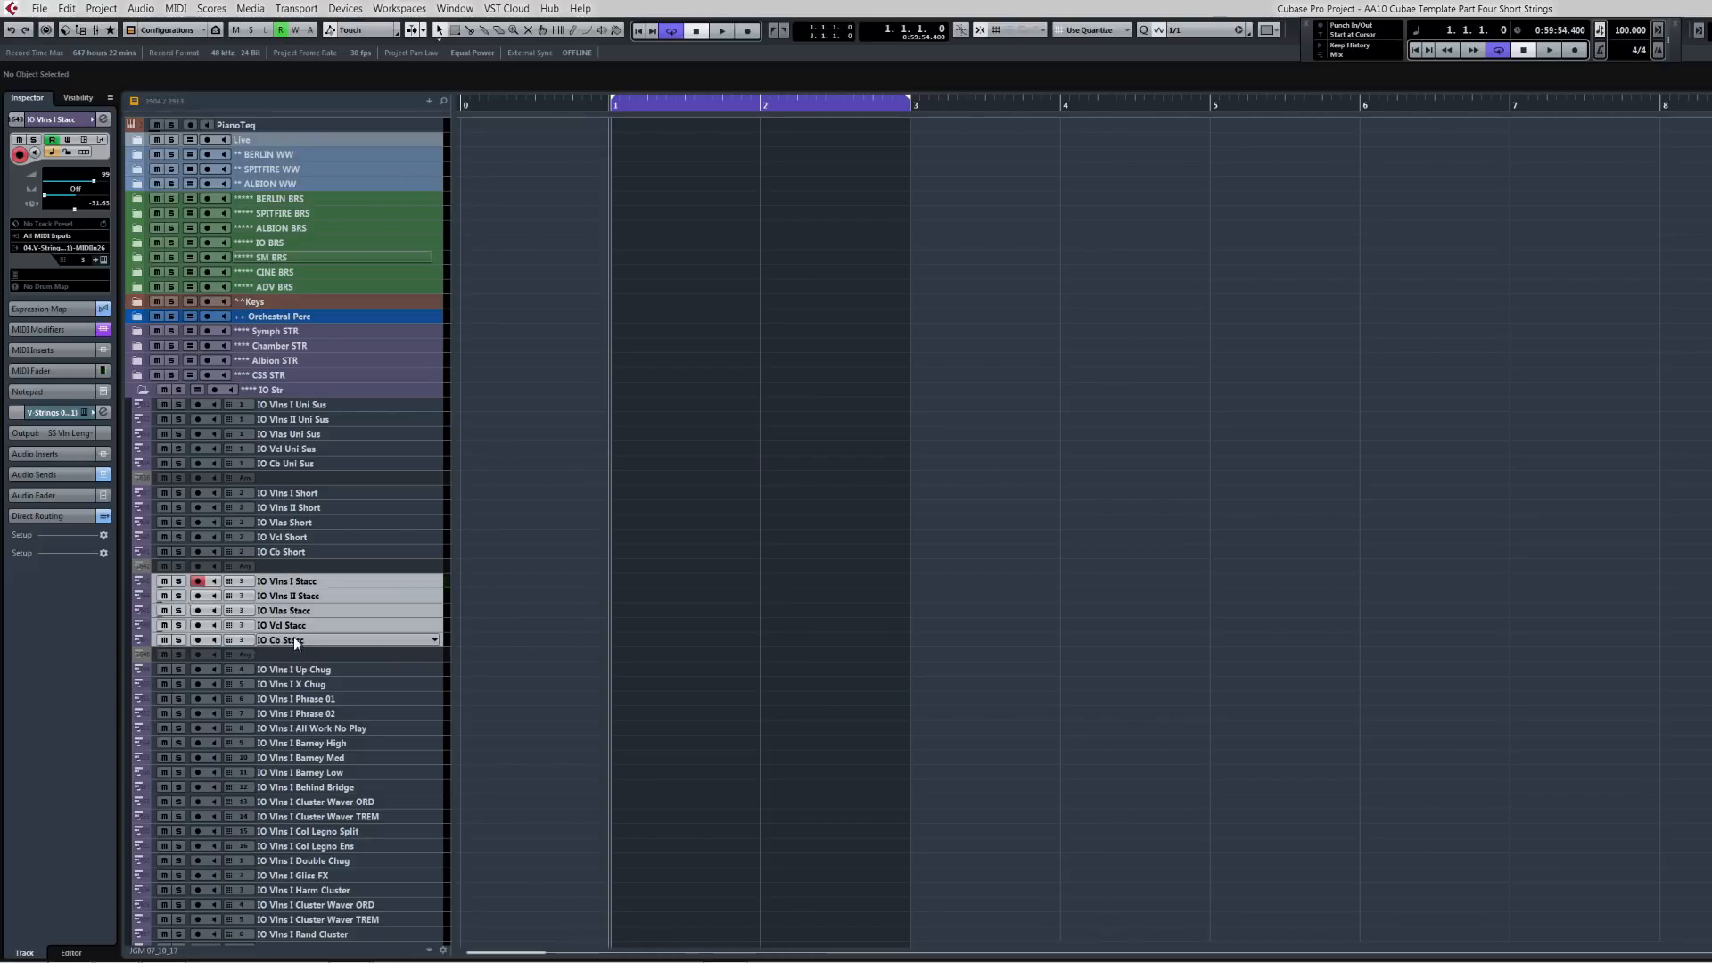
pyautogui.hotkey('ctrl', 'v')
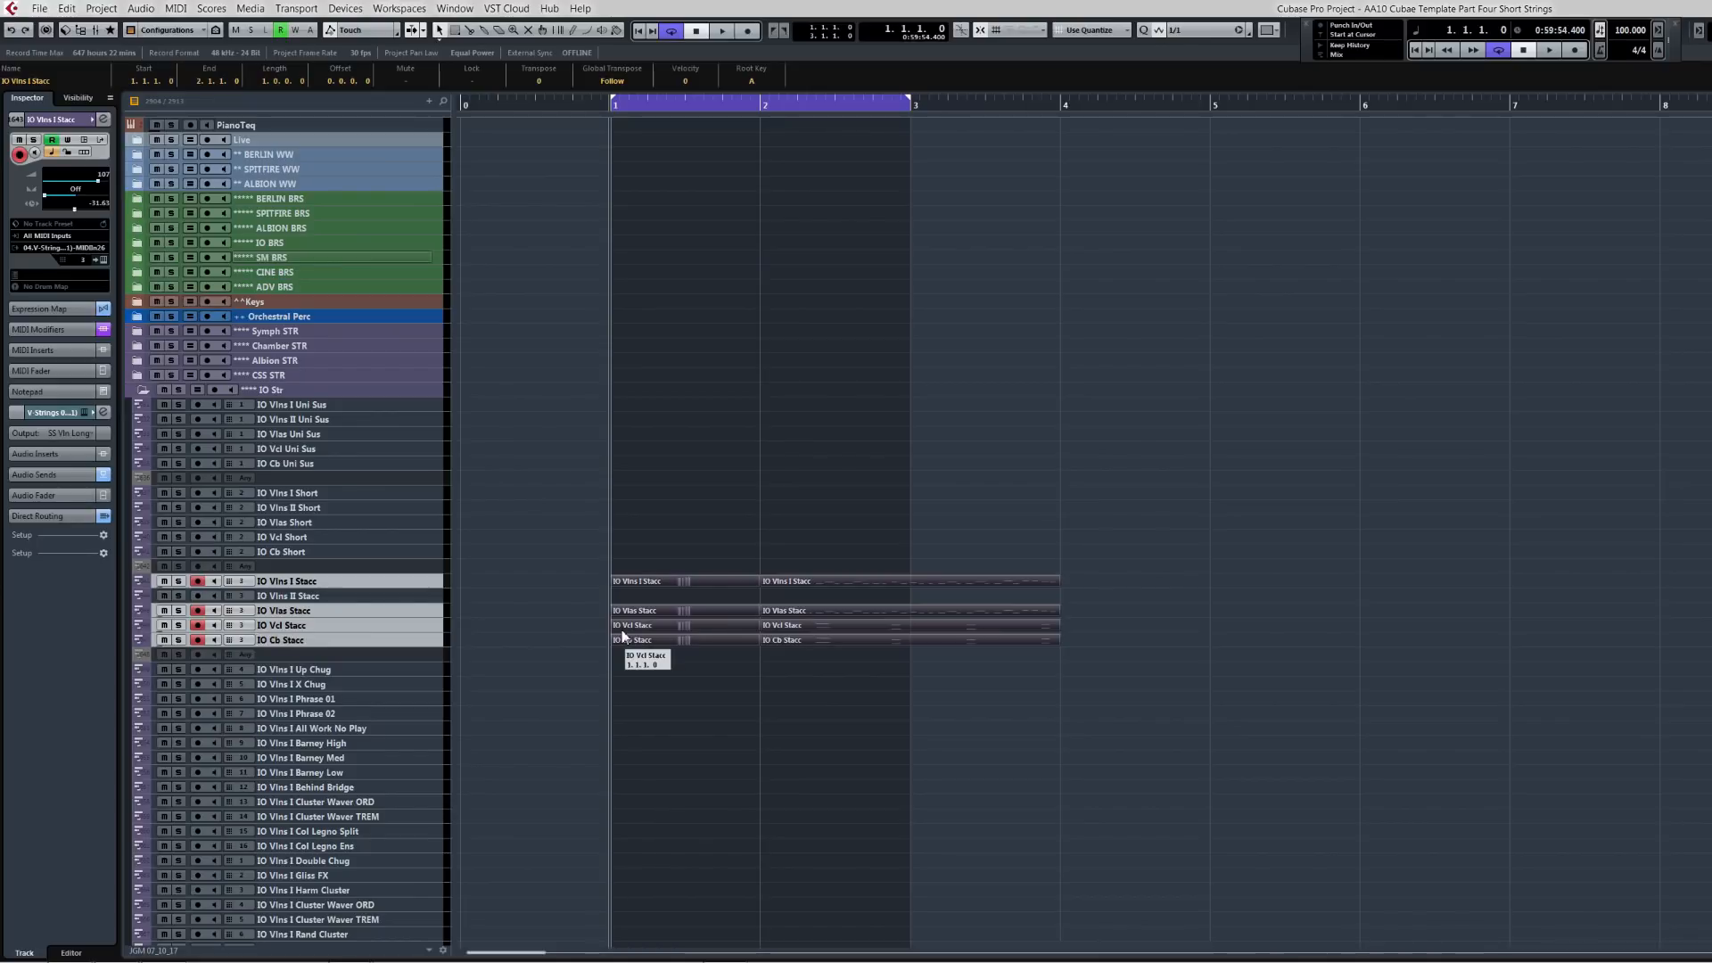
# Step: Return to the project start and play back the phrase on the IO Stacc tracks
pyautogui.hotkey('ctrl', 'Left')
pyautogui.press('space')
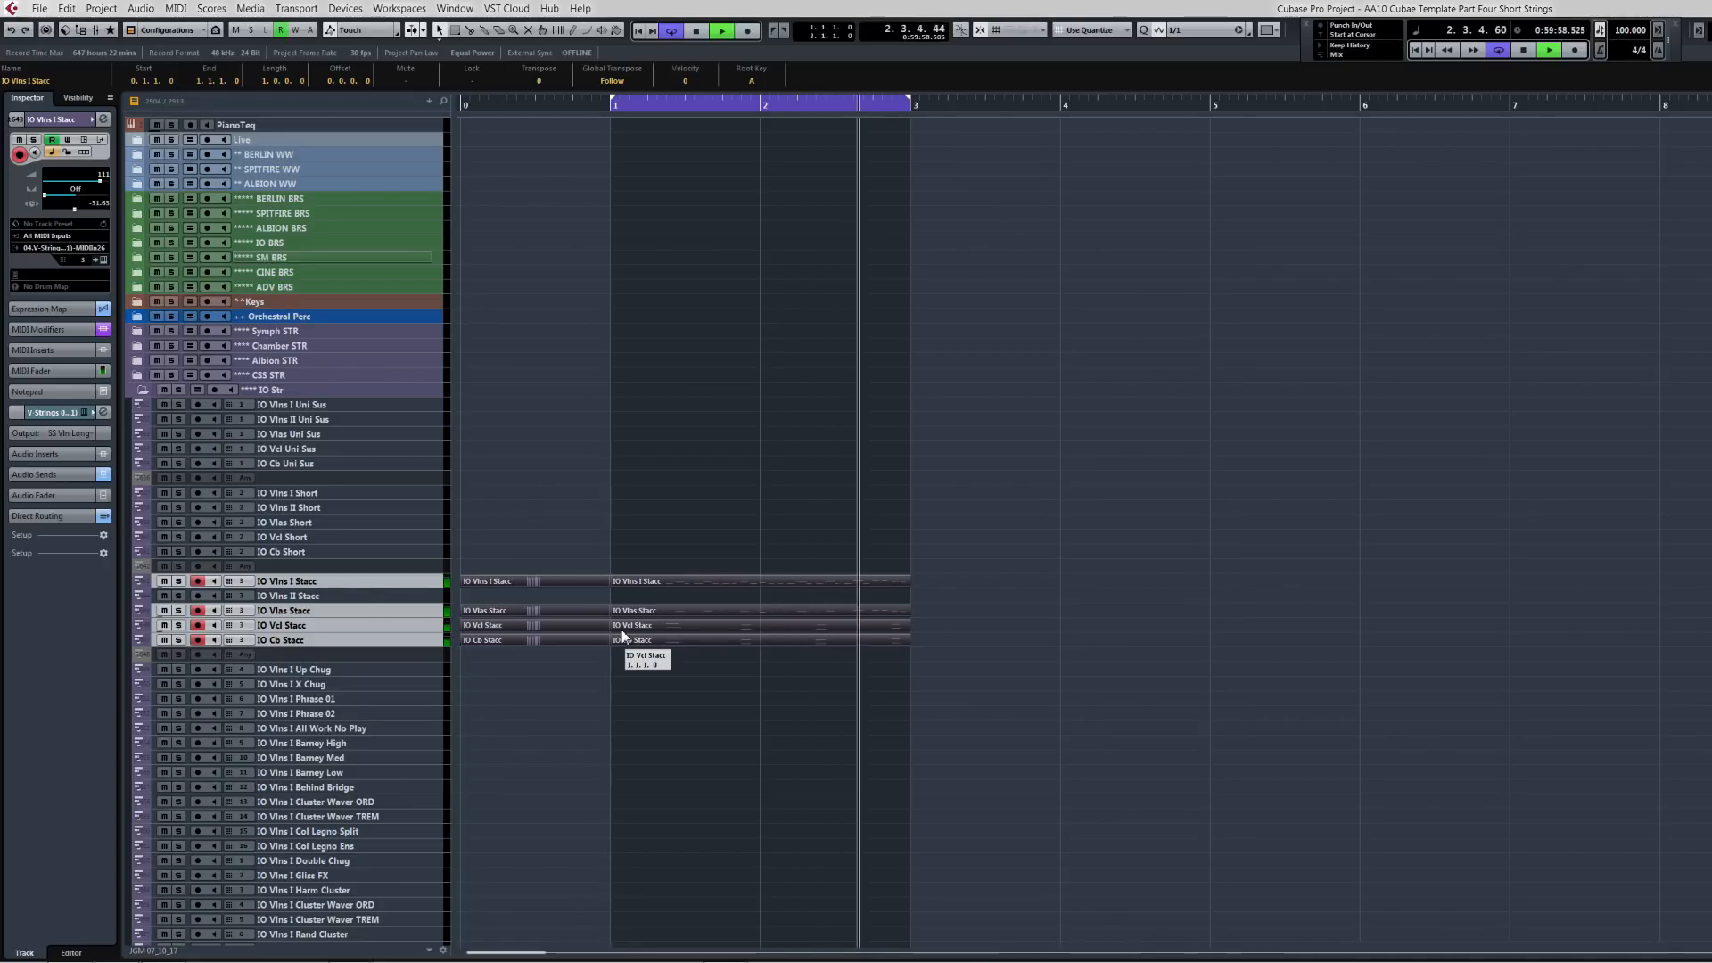
pyautogui.press('space')
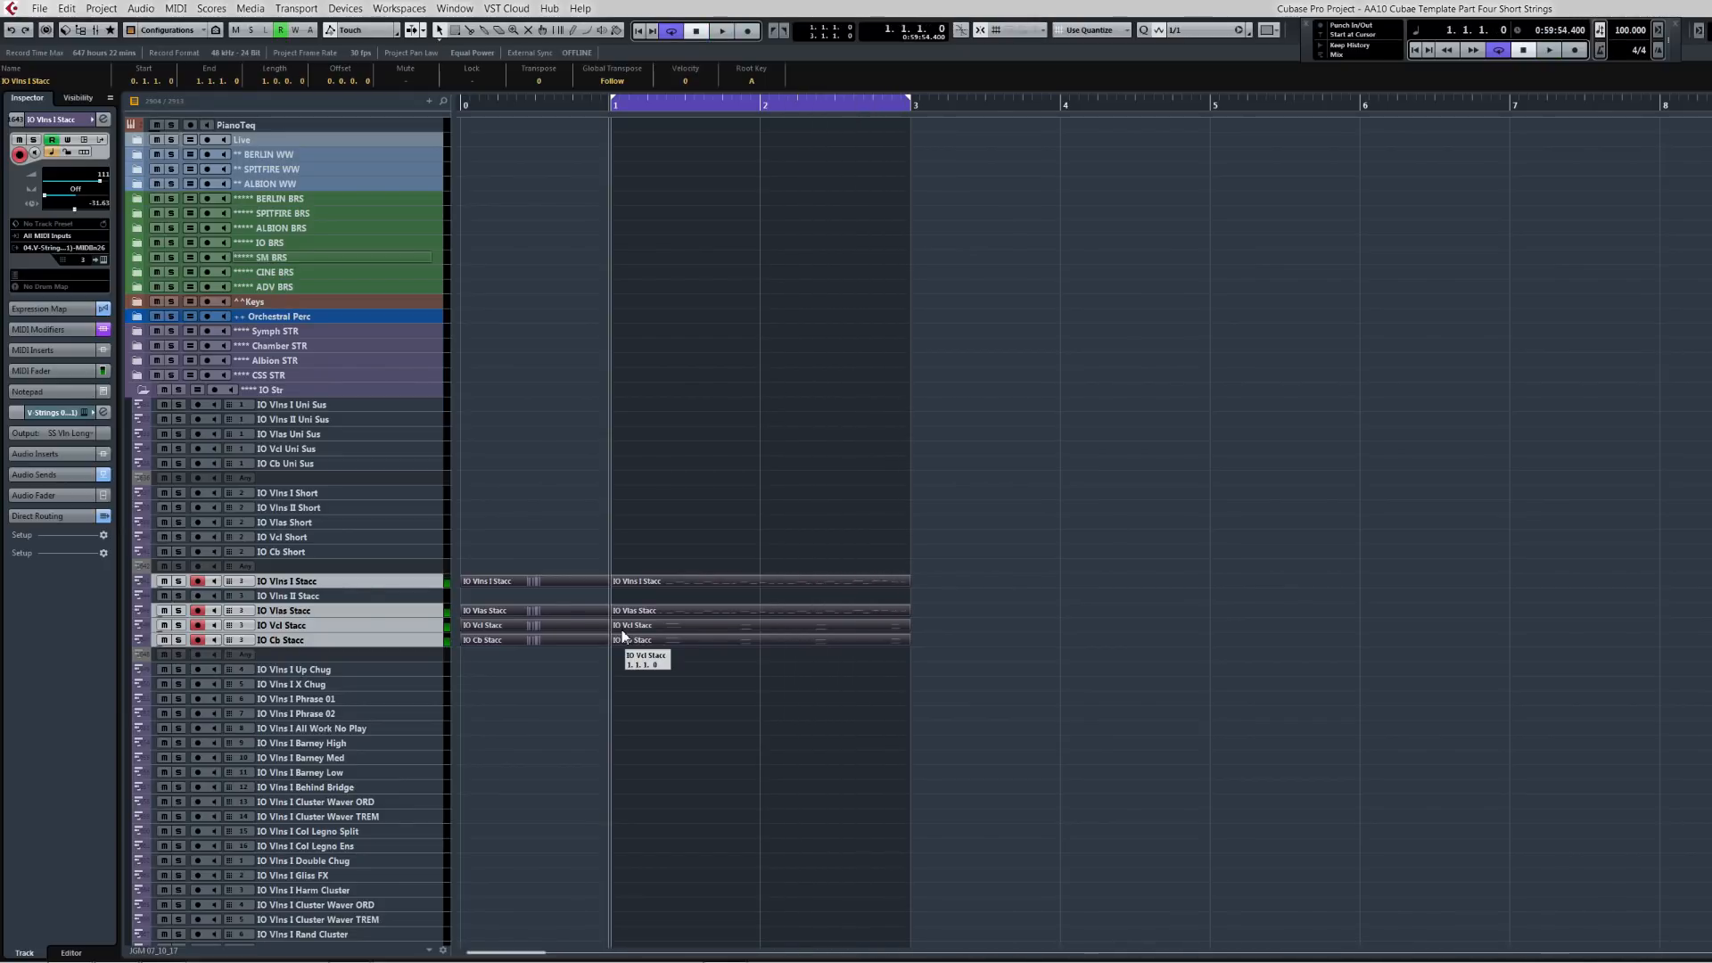
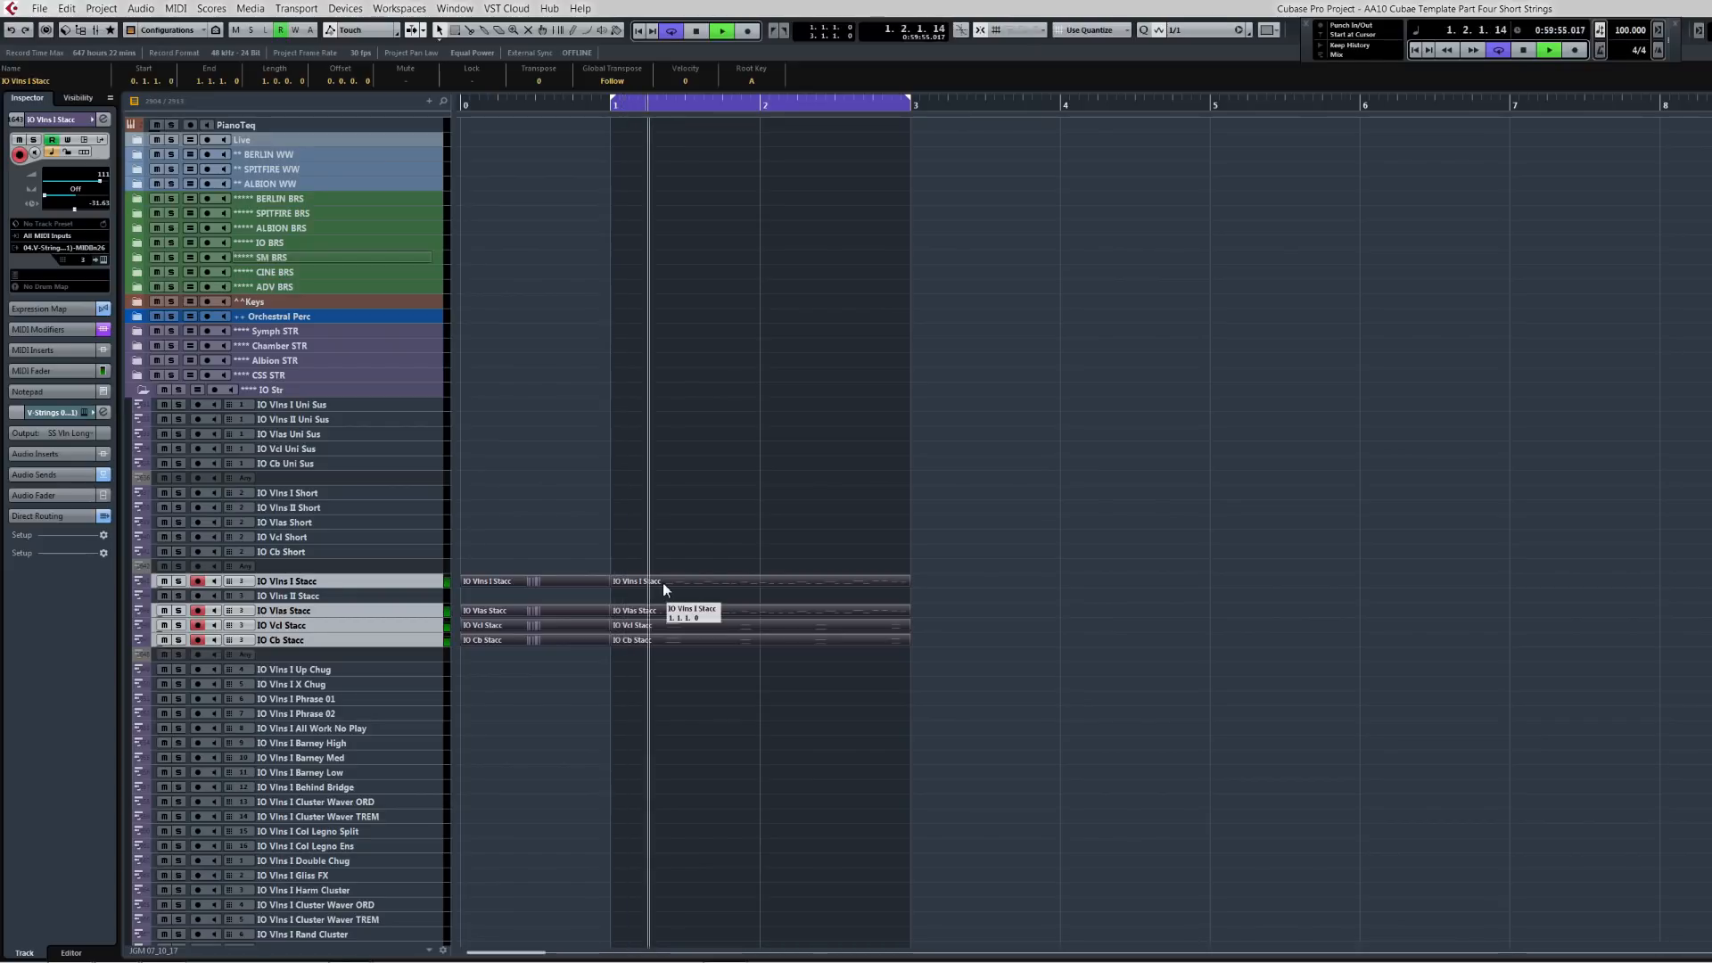
# Step: Play back the phrase on the IO Stacc tracks once more from the start
pyautogui.press('space')
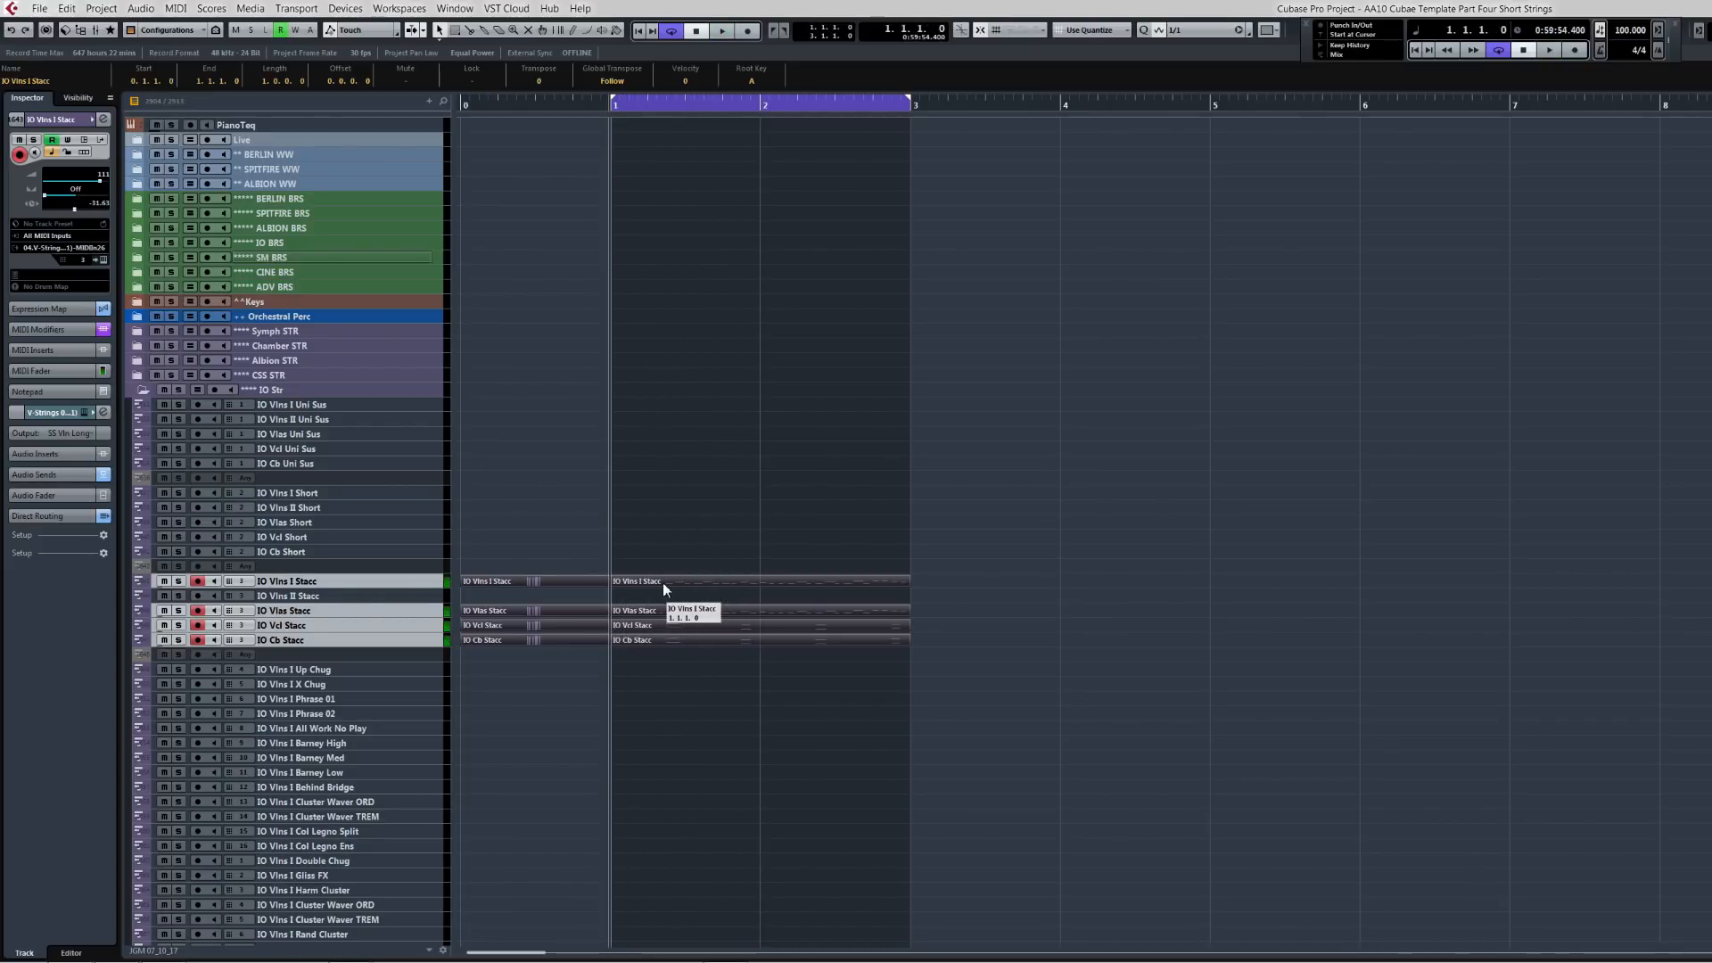
pyautogui.press('space')
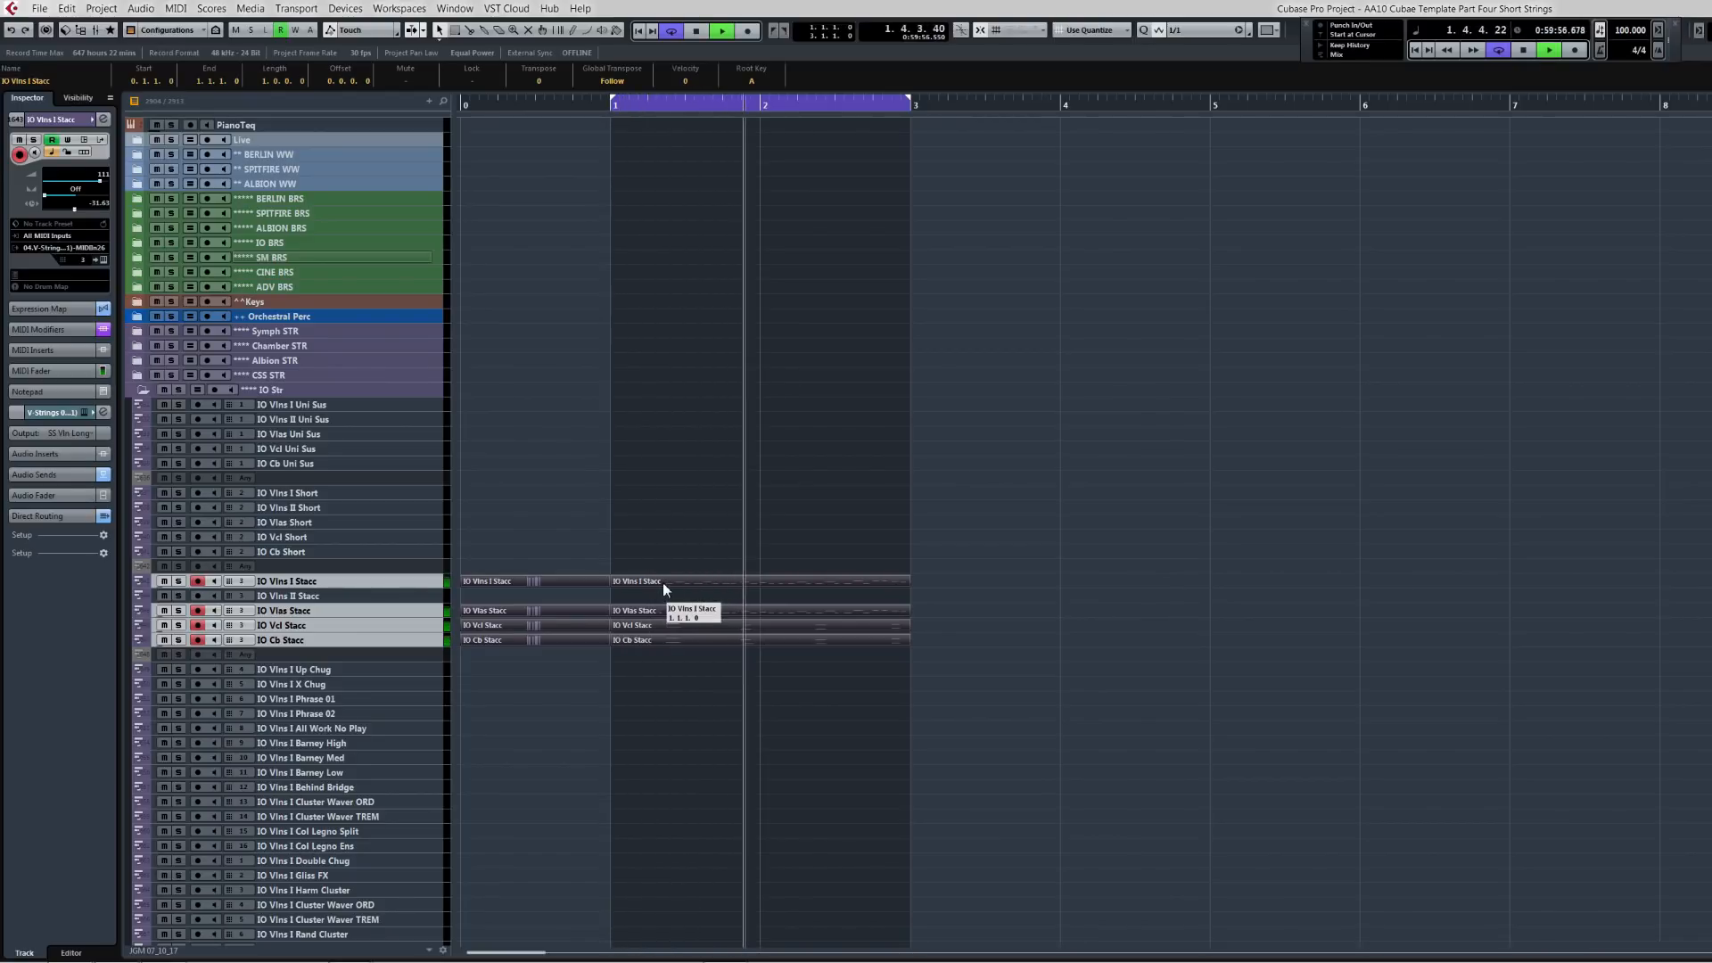
pyautogui.press('space')
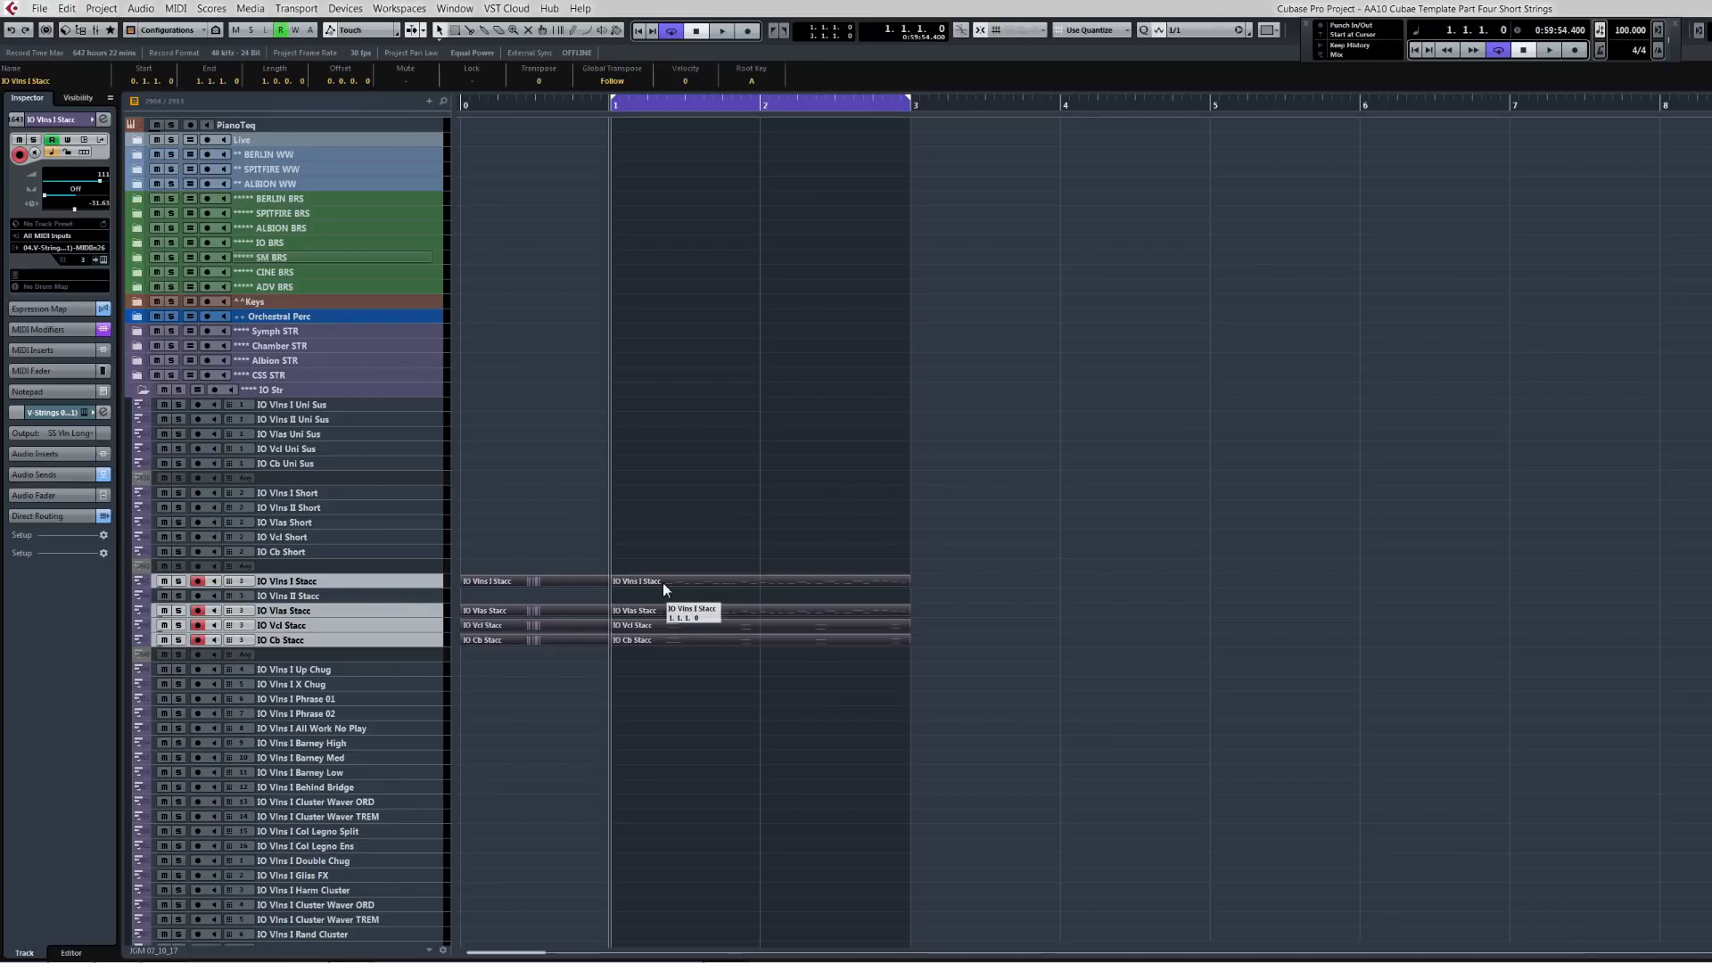
# Step: Collapse the IO Str folder, expand the Cine/NOVO/Soar Str folder and select the ADV Vlns I Stacc track
pyautogui.click(142, 388)
pyautogui.click(296, 406)
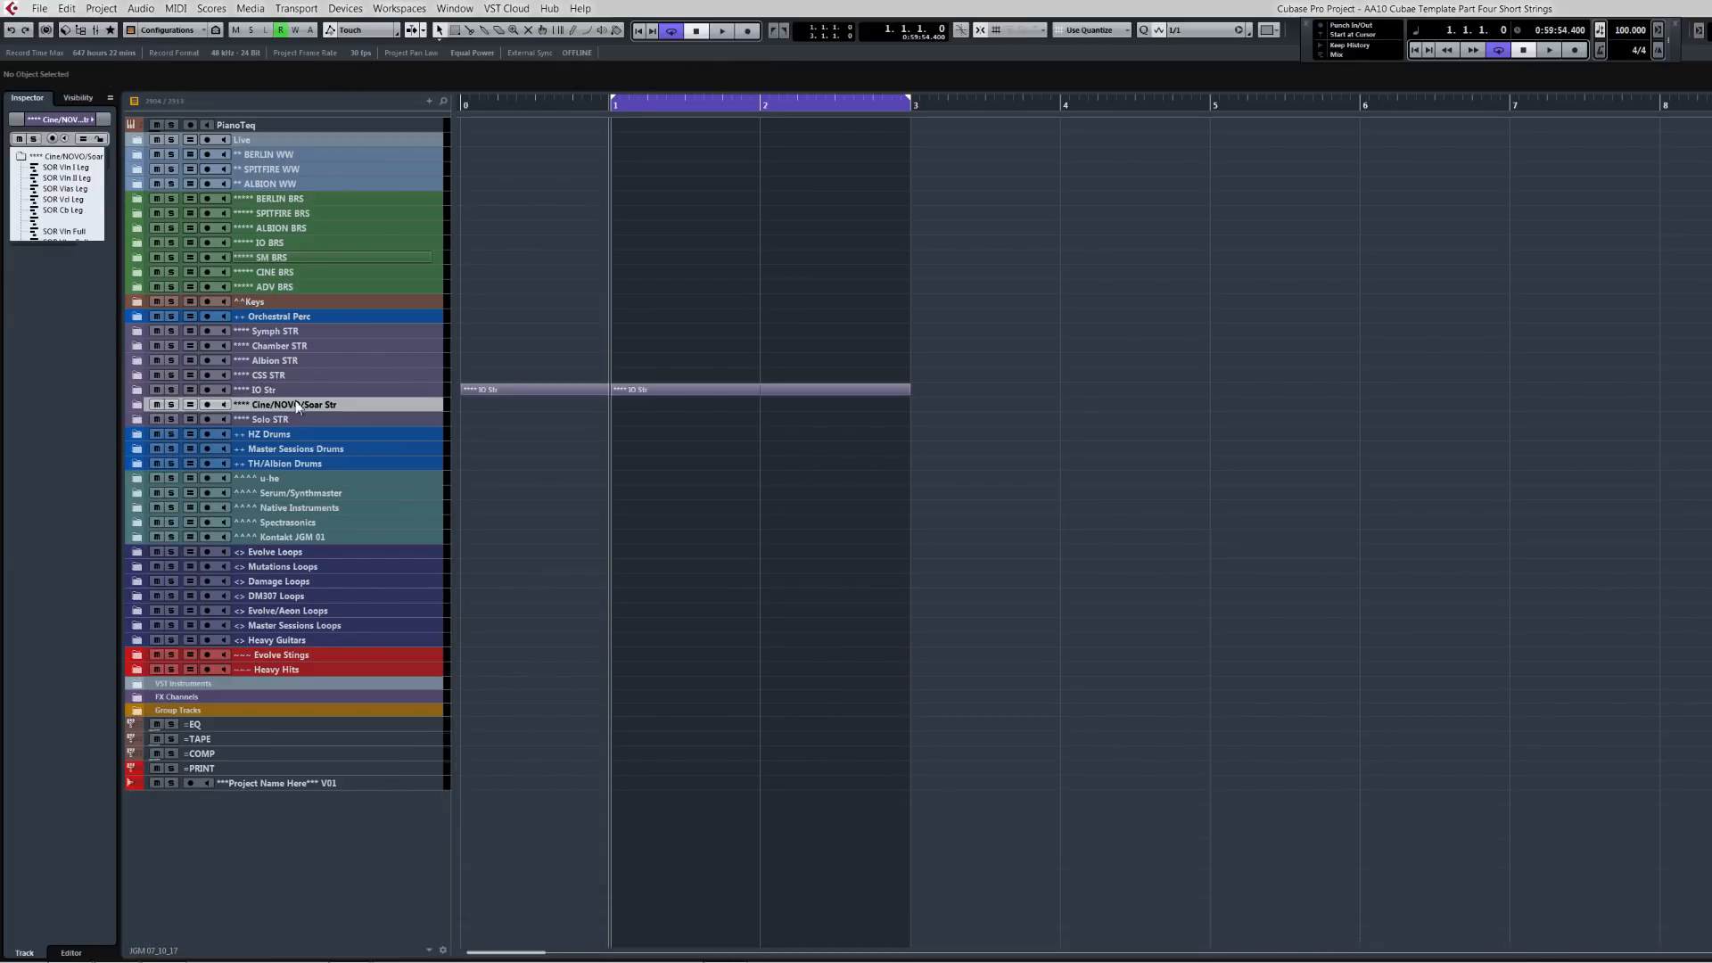
pyautogui.click(137, 406)
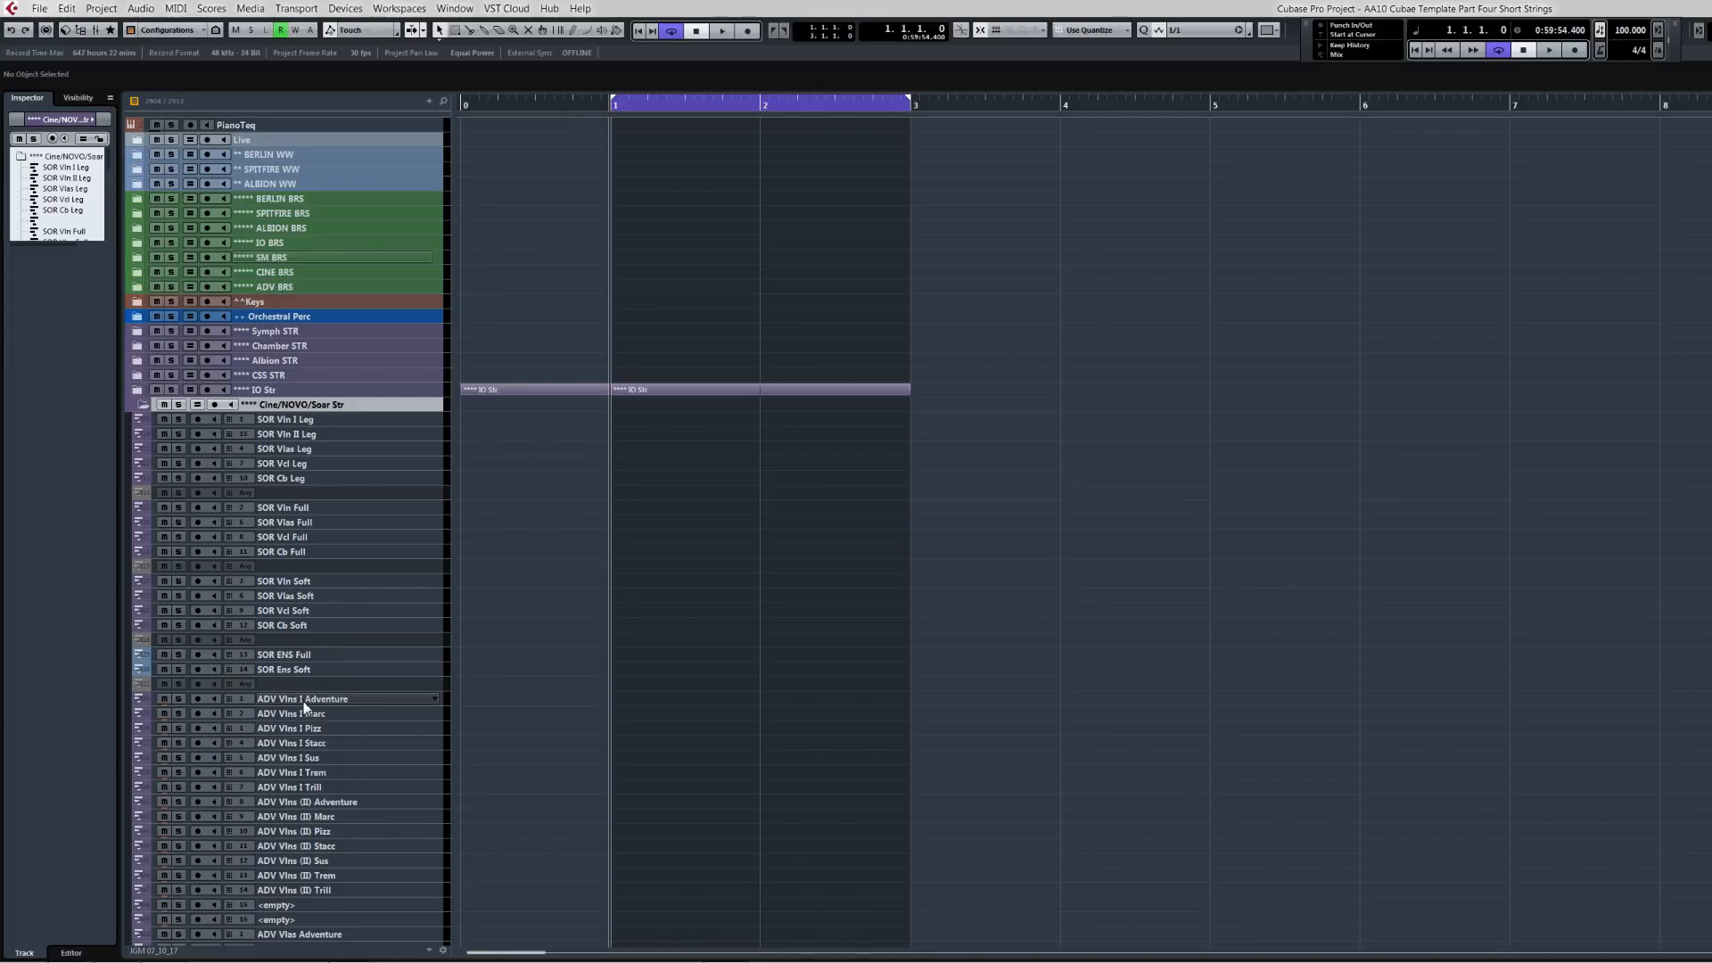
pyautogui.click(313, 745)
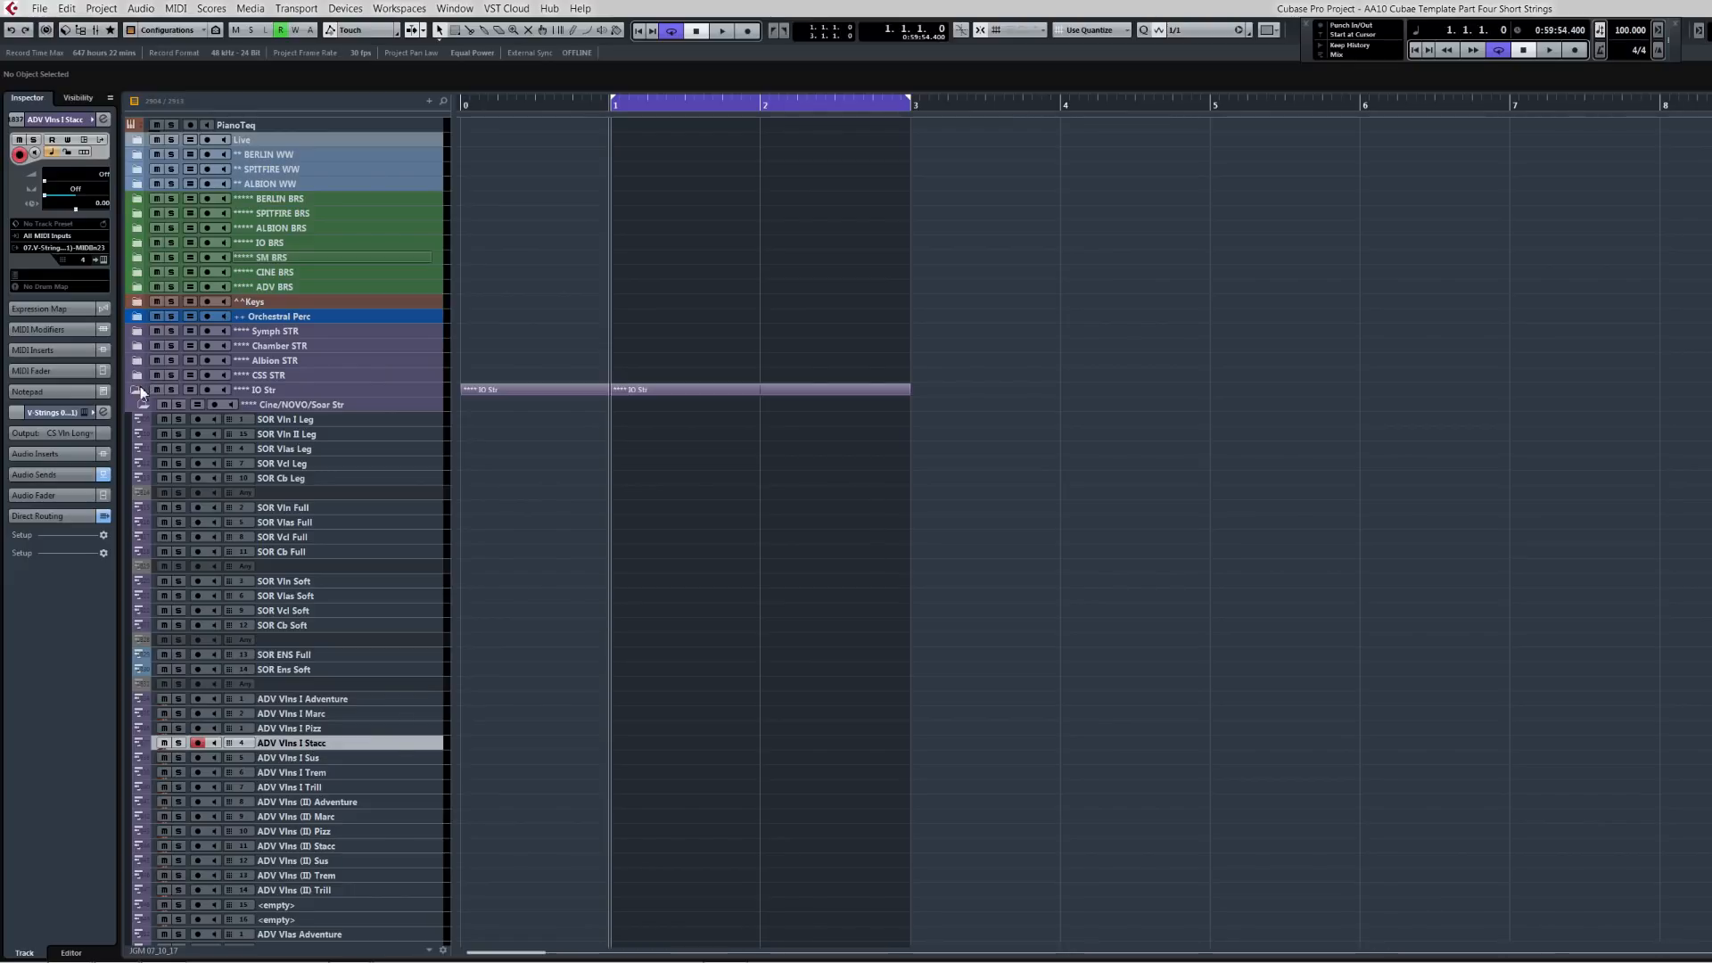
# Step: Delete the phrase parts from the IO Vlns I Stacc through IO Cb Stacc tracks
pyautogui.click(141, 387)
pyautogui.moveTo(542, 560); pyautogui.dragTo(761, 673)
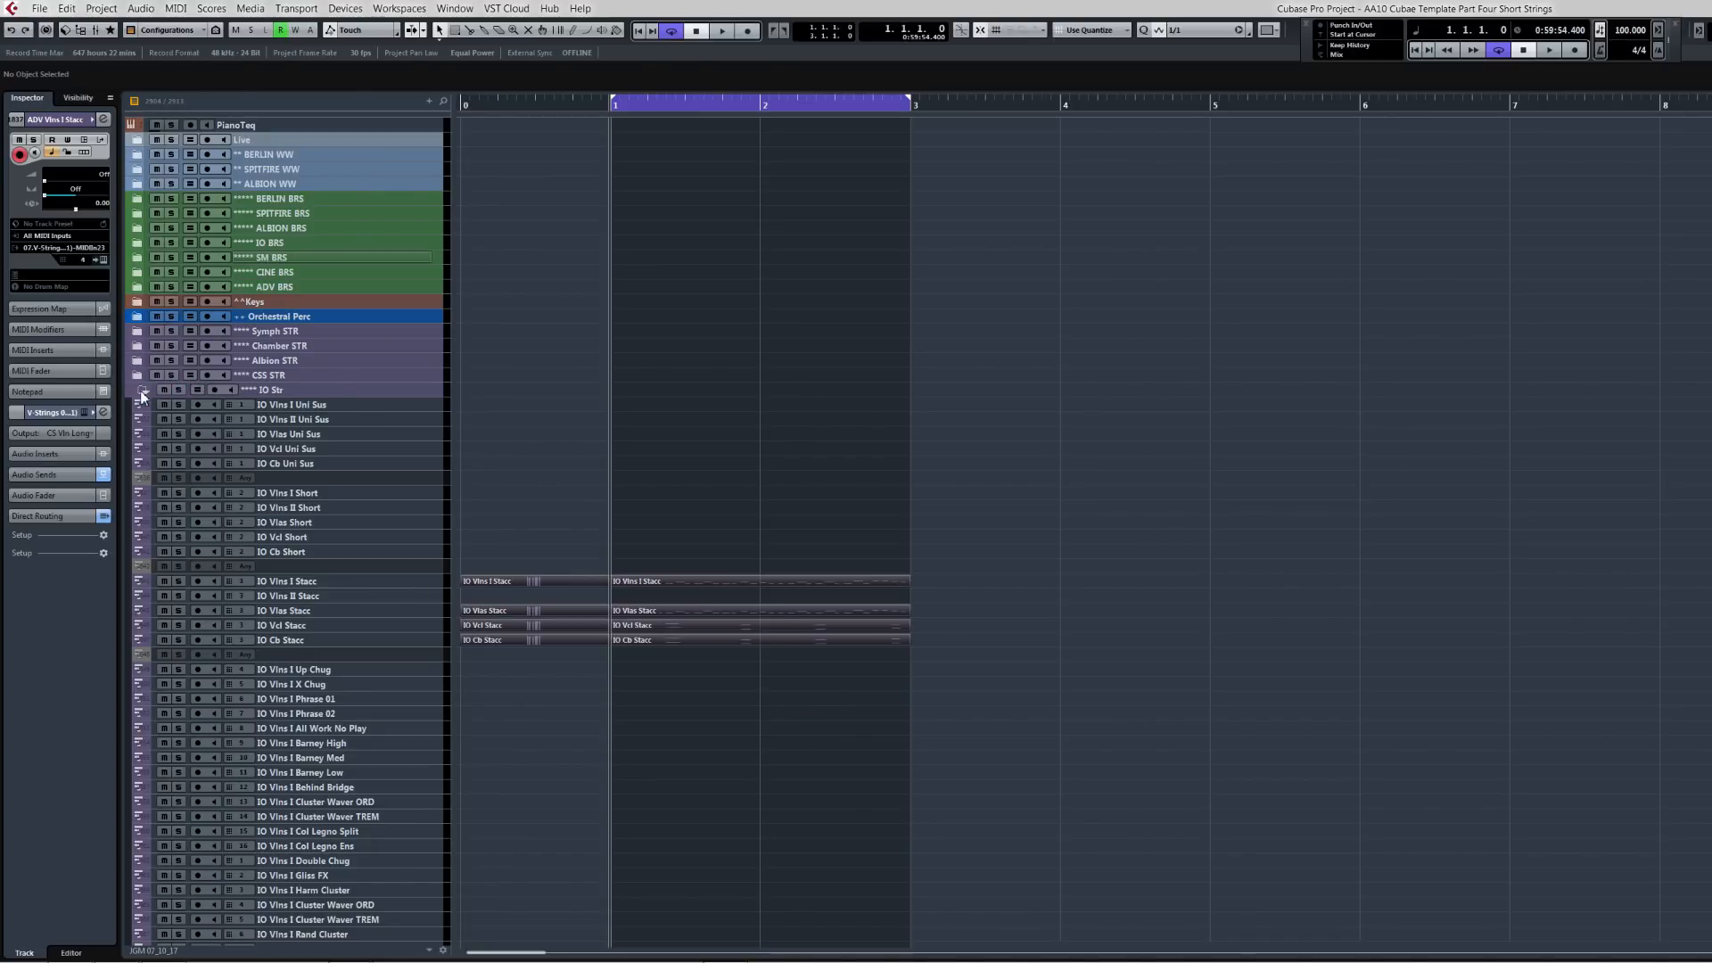
pyautogui.click(141, 390)
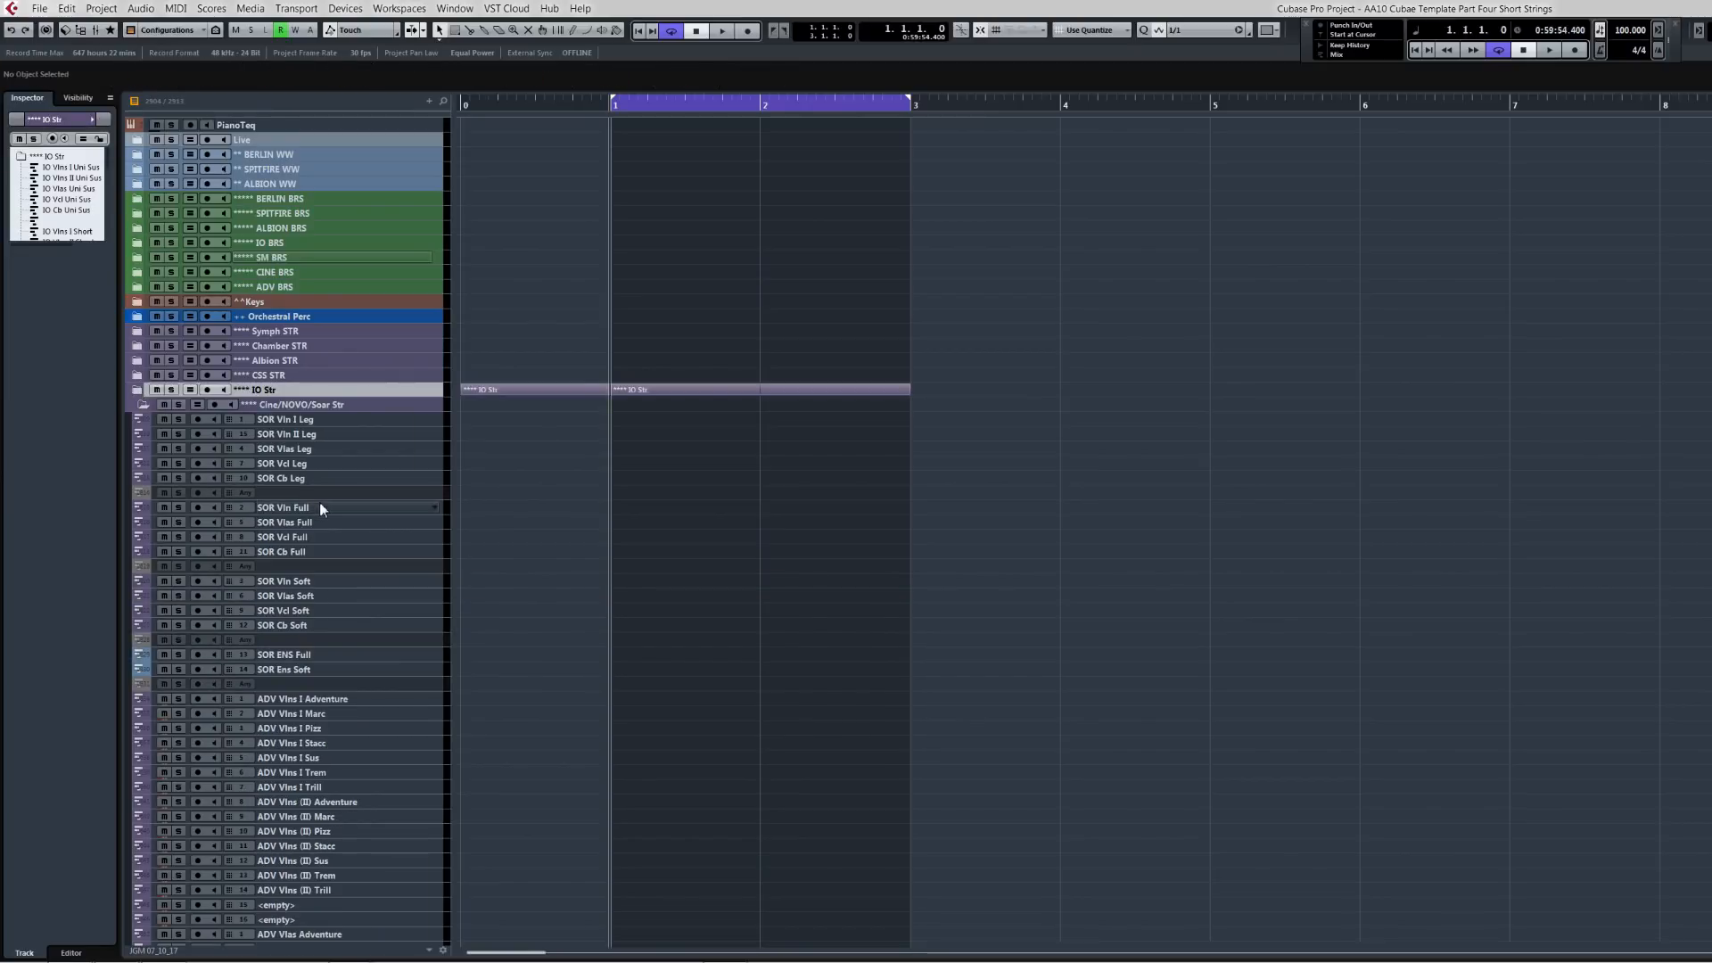
pyautogui.click(133, 389)
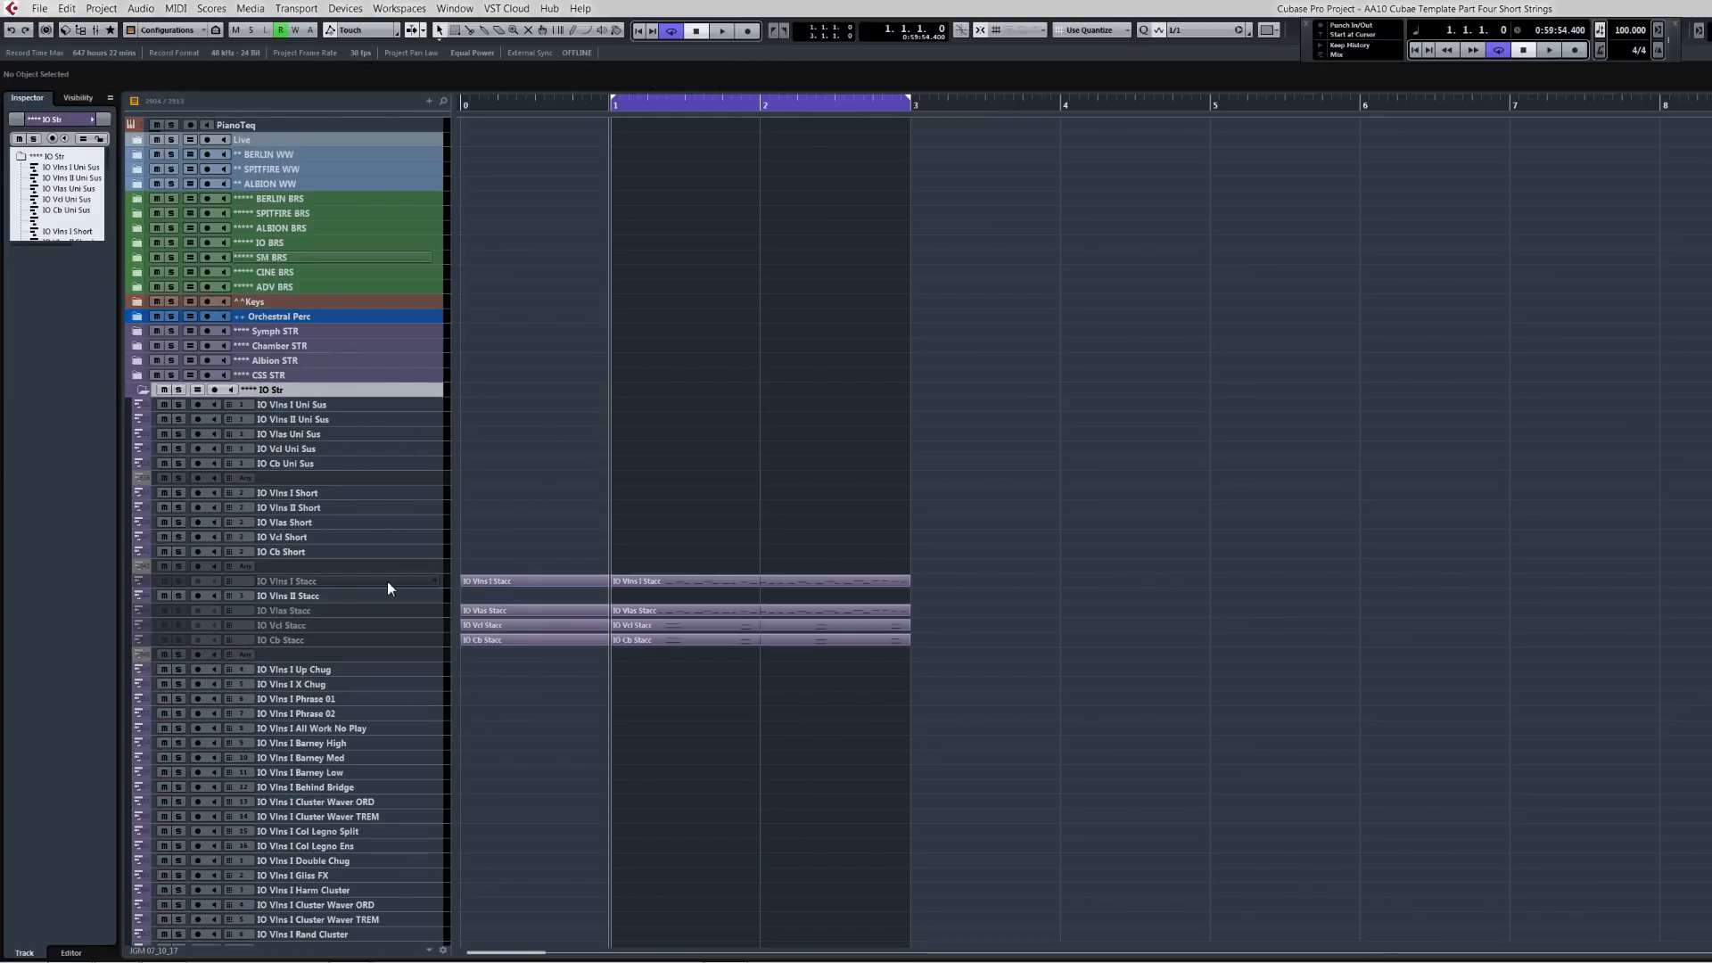
pyautogui.moveTo(531, 560); pyautogui.dragTo(716, 667)
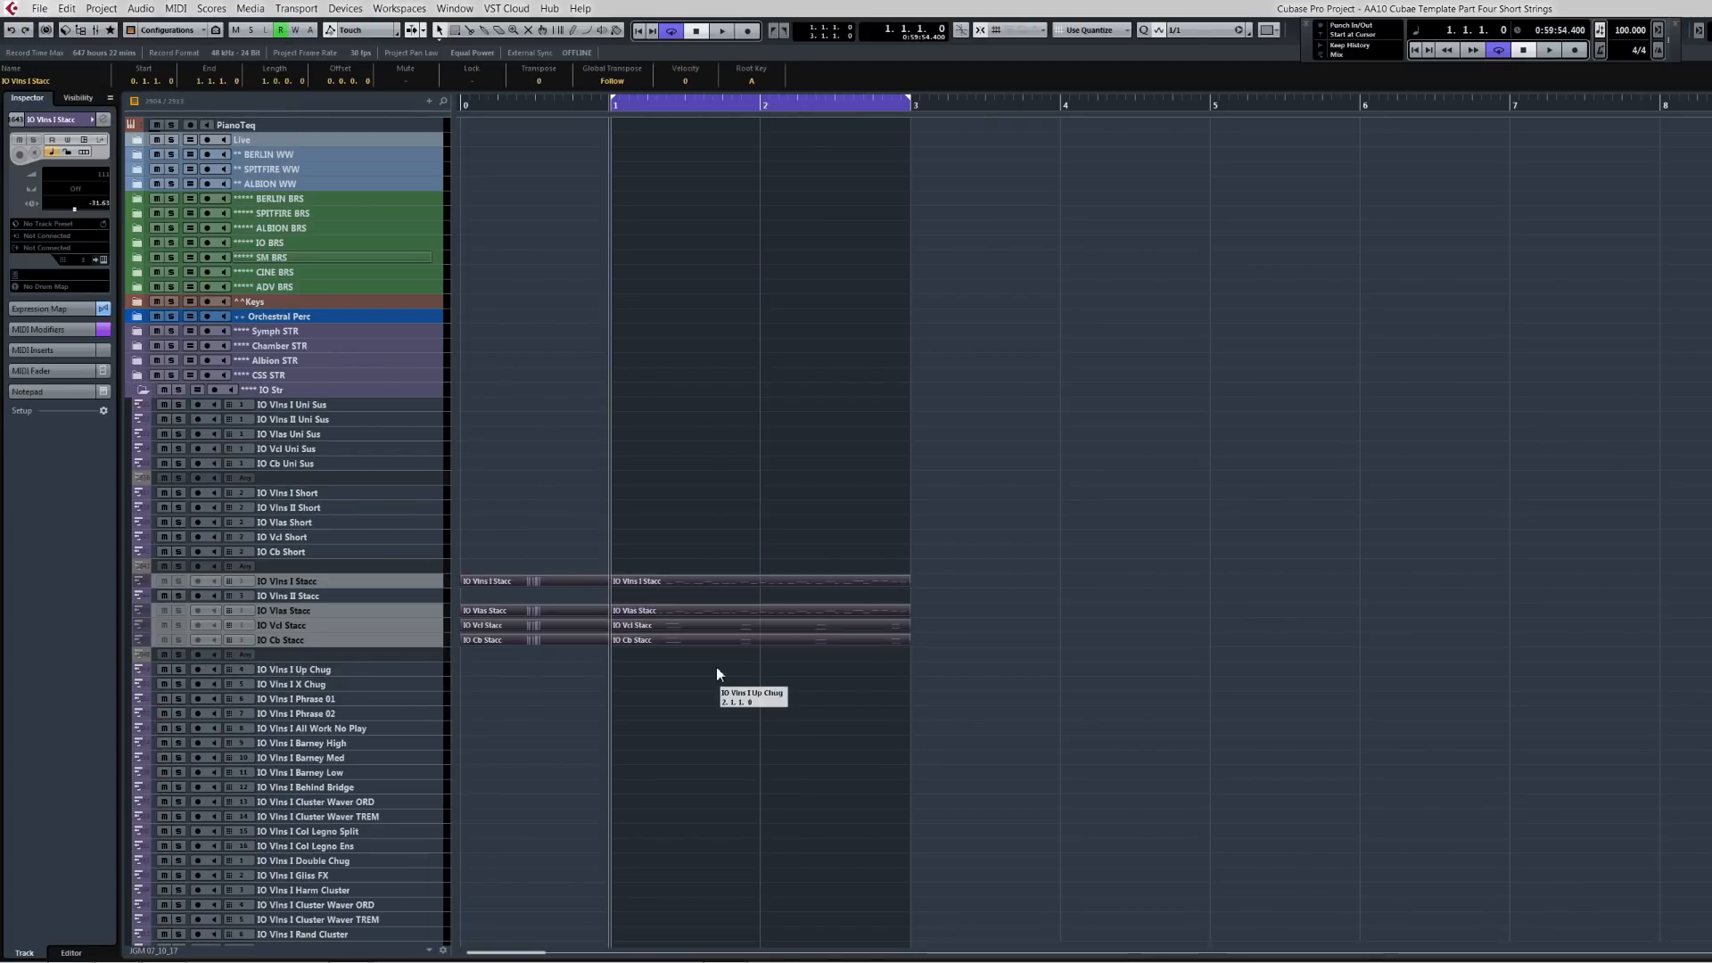
pyautogui.moveTo(539, 545); pyautogui.dragTo(736, 665)
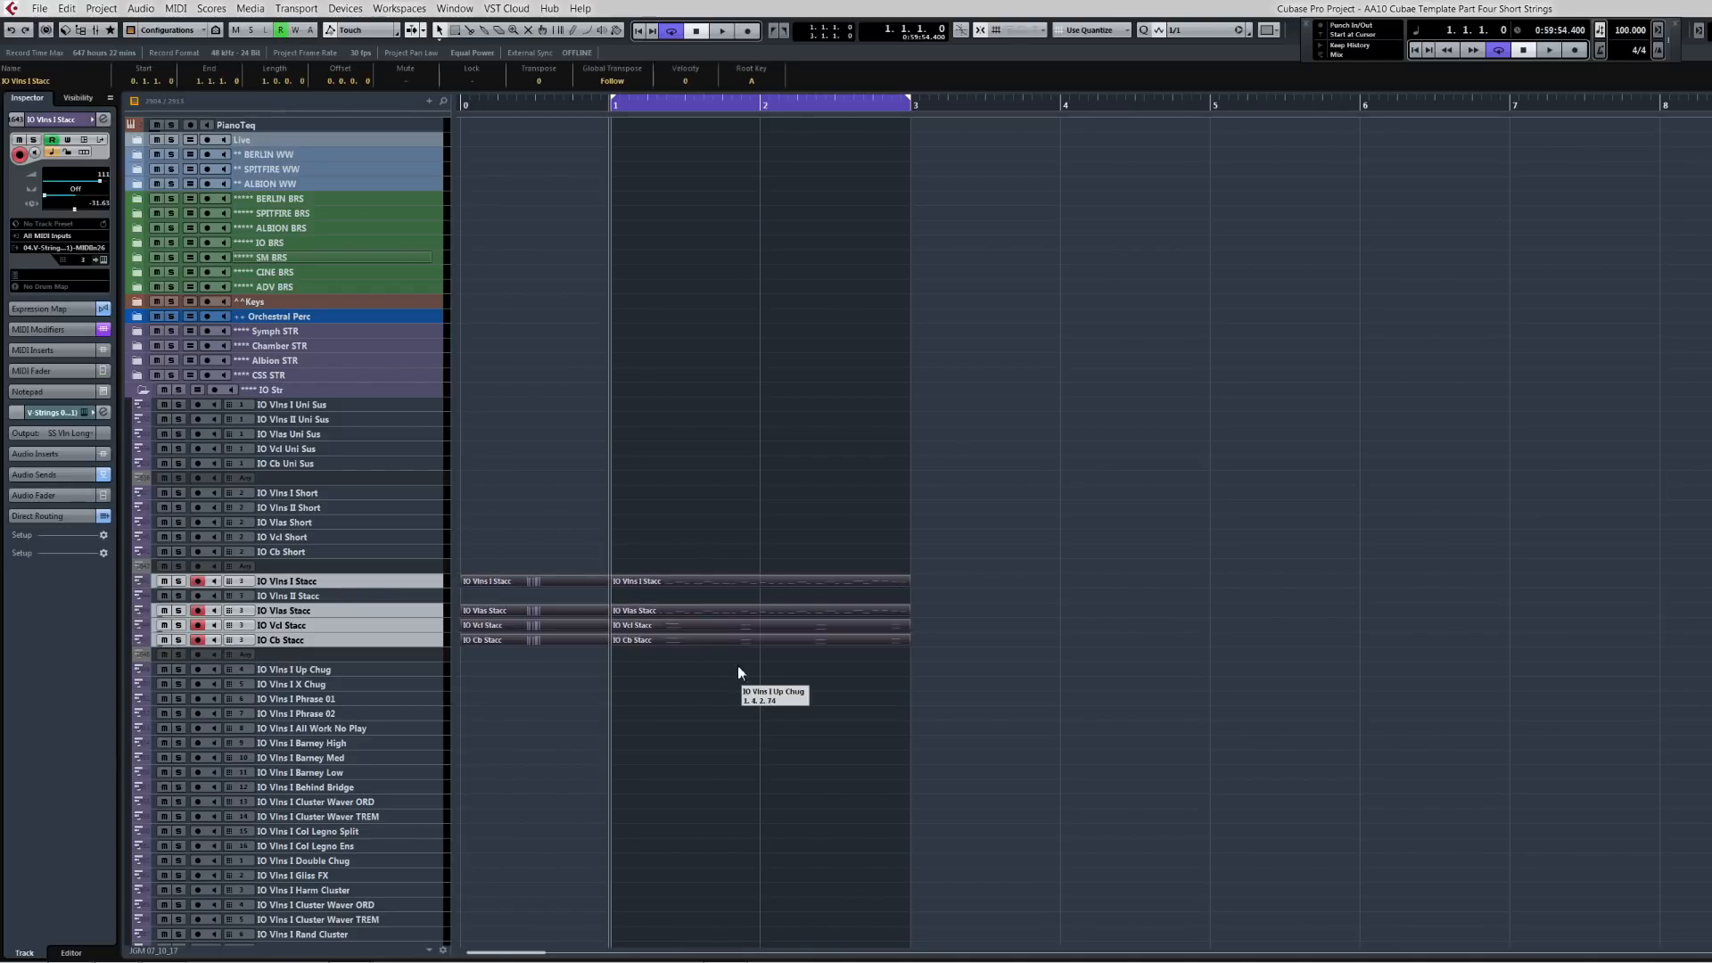
pyautogui.press('Delete')
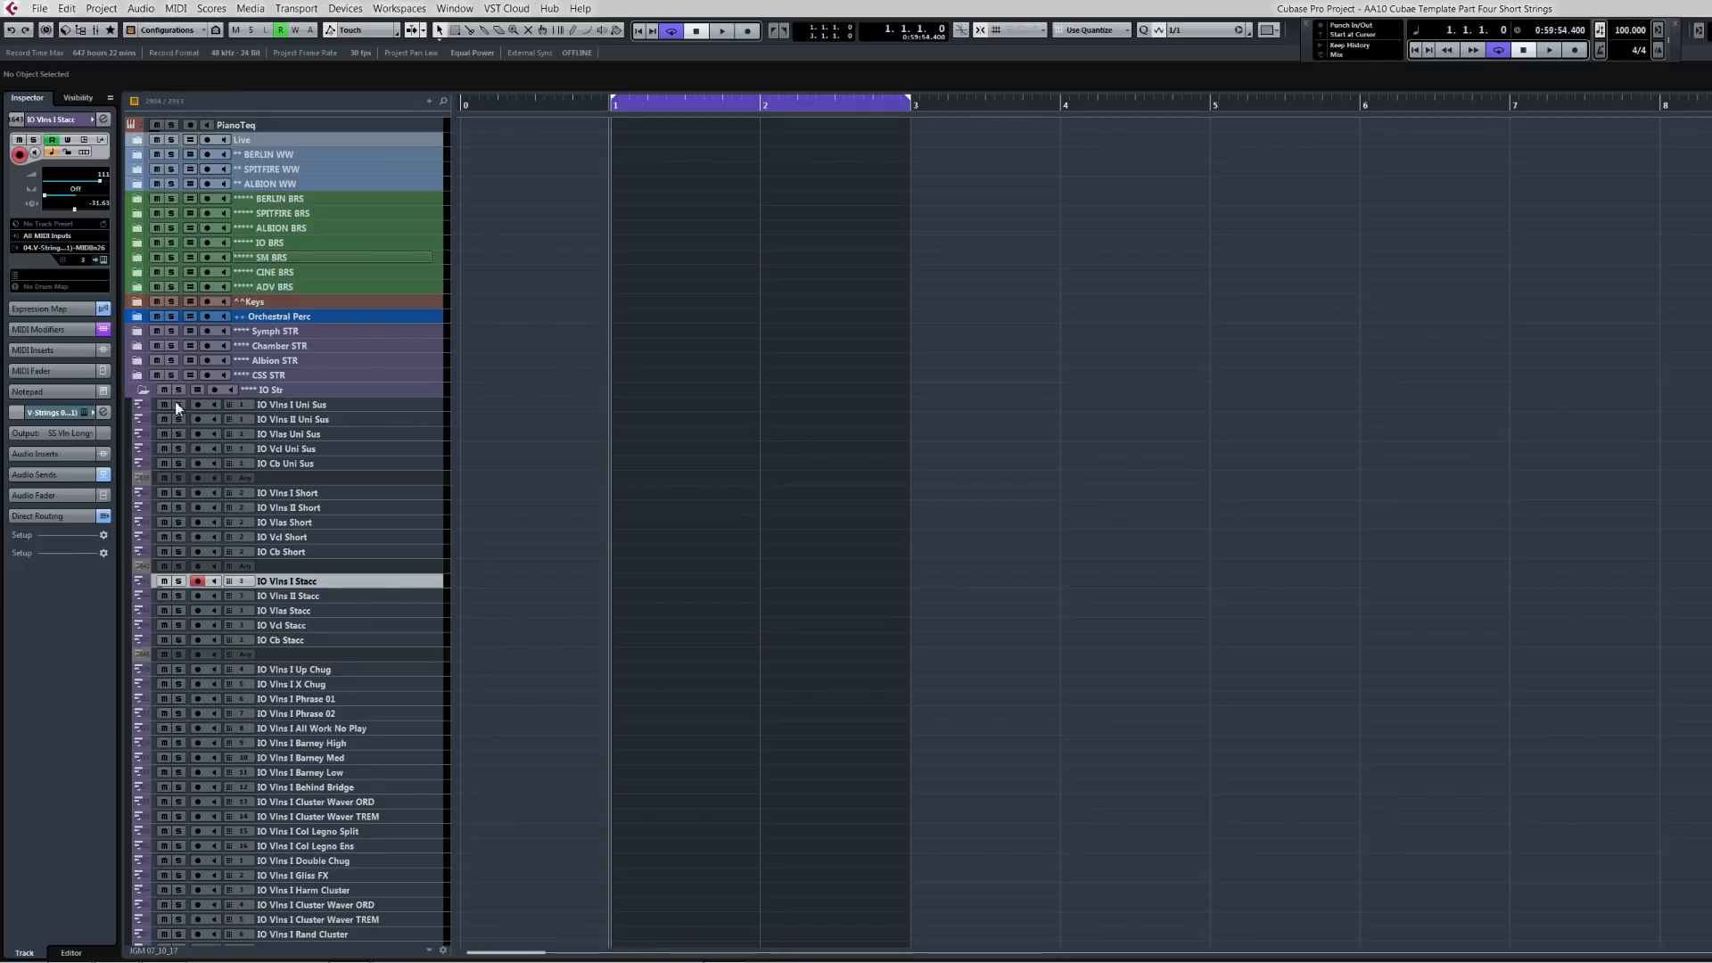
# Step: Collapse the IO Str folder, paste the phrase parts onto the ADV violin tracks and nudge them back to the start
pyautogui.click(138, 391)
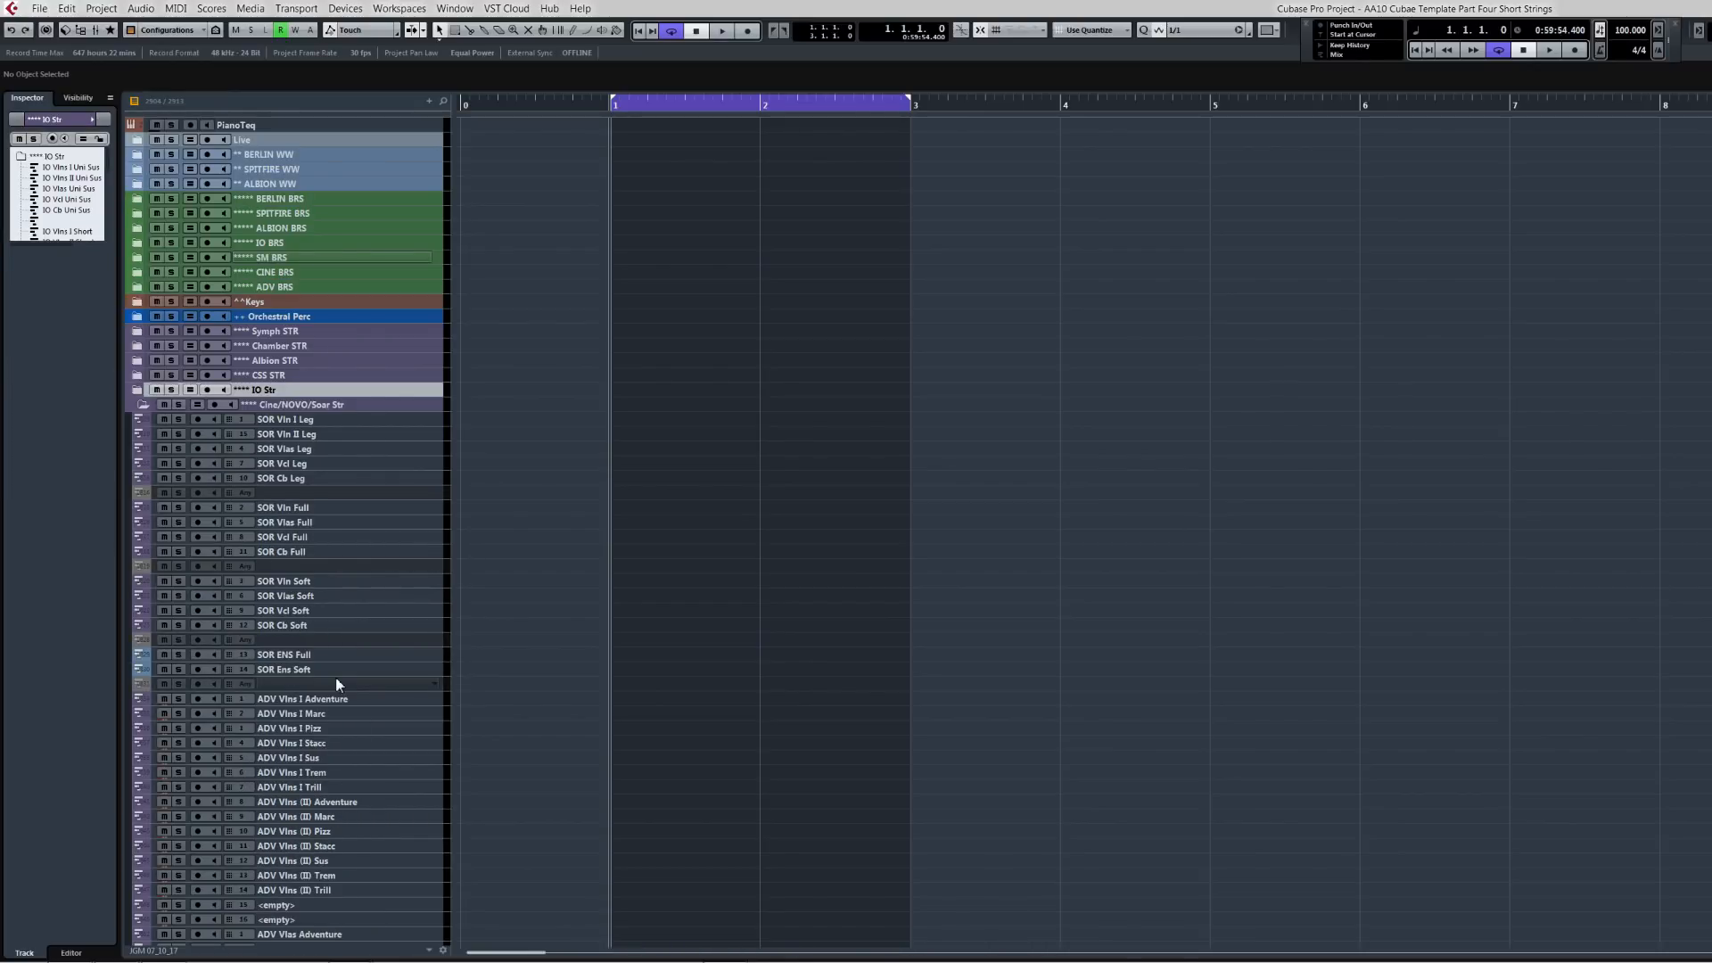
pyautogui.click(328, 699)
pyautogui.hotkey('ctrl', 'v')
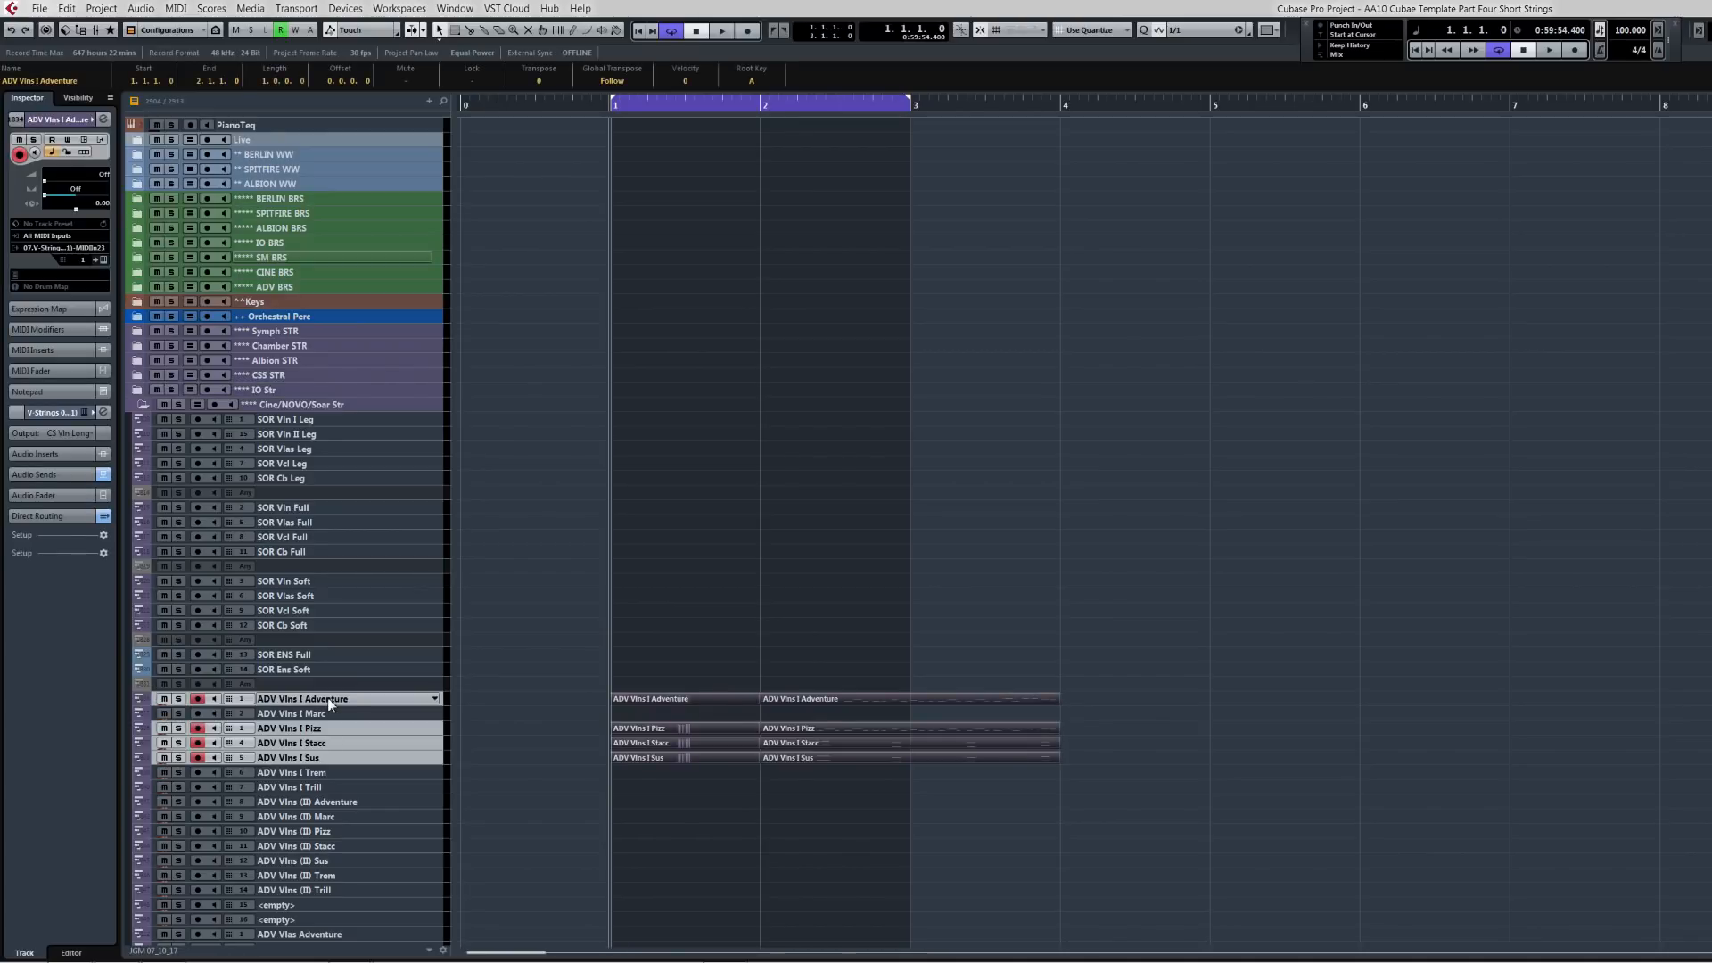
pyautogui.hotkey('ctrl', 'Left')
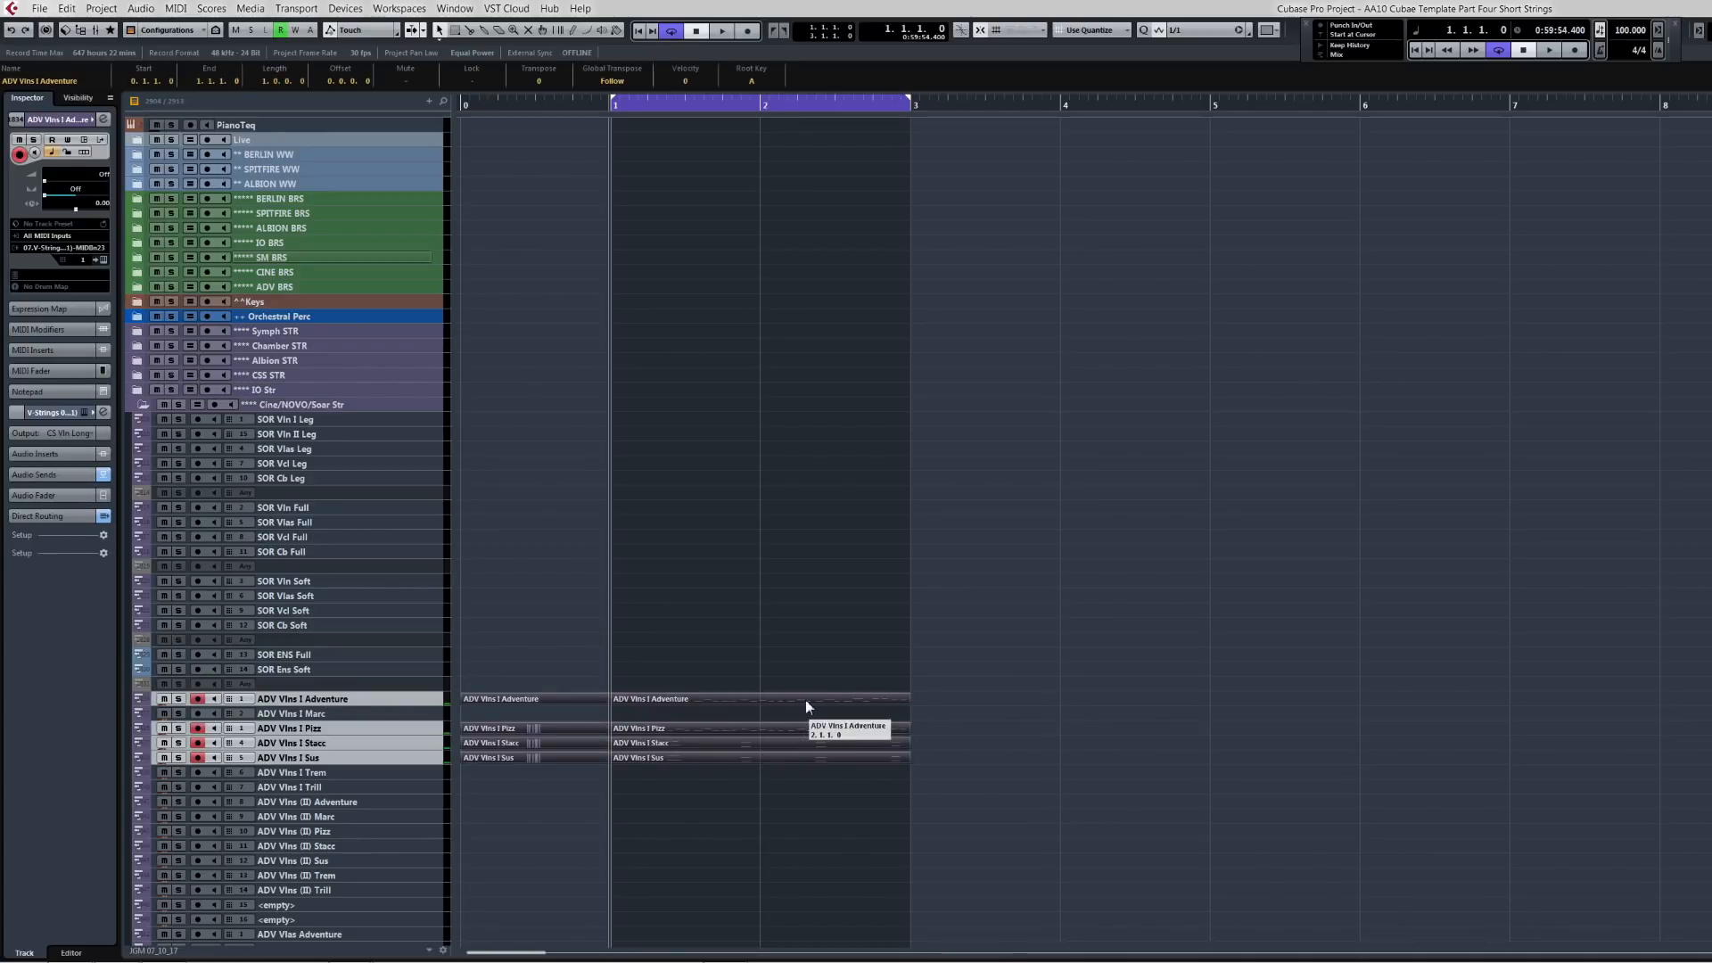
# Step: Solo the ADV Vlns I Stacc track and play back the phrase
pyautogui.click(409, 701)
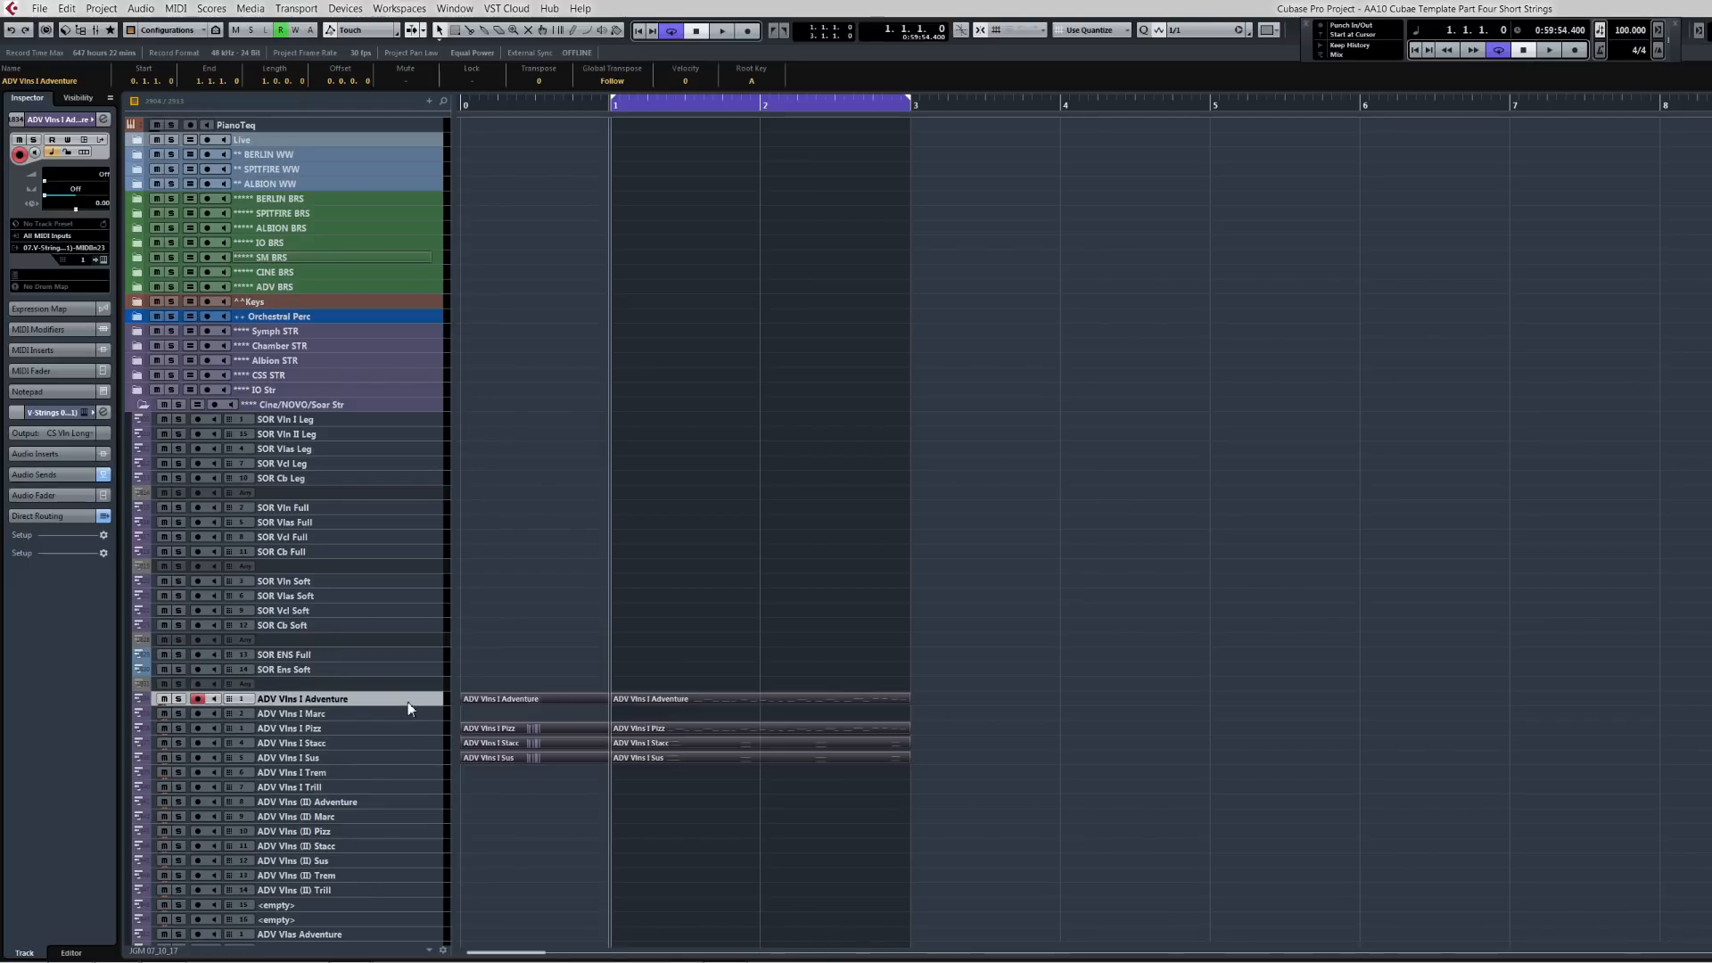
pyautogui.click(180, 701)
pyautogui.press('space')
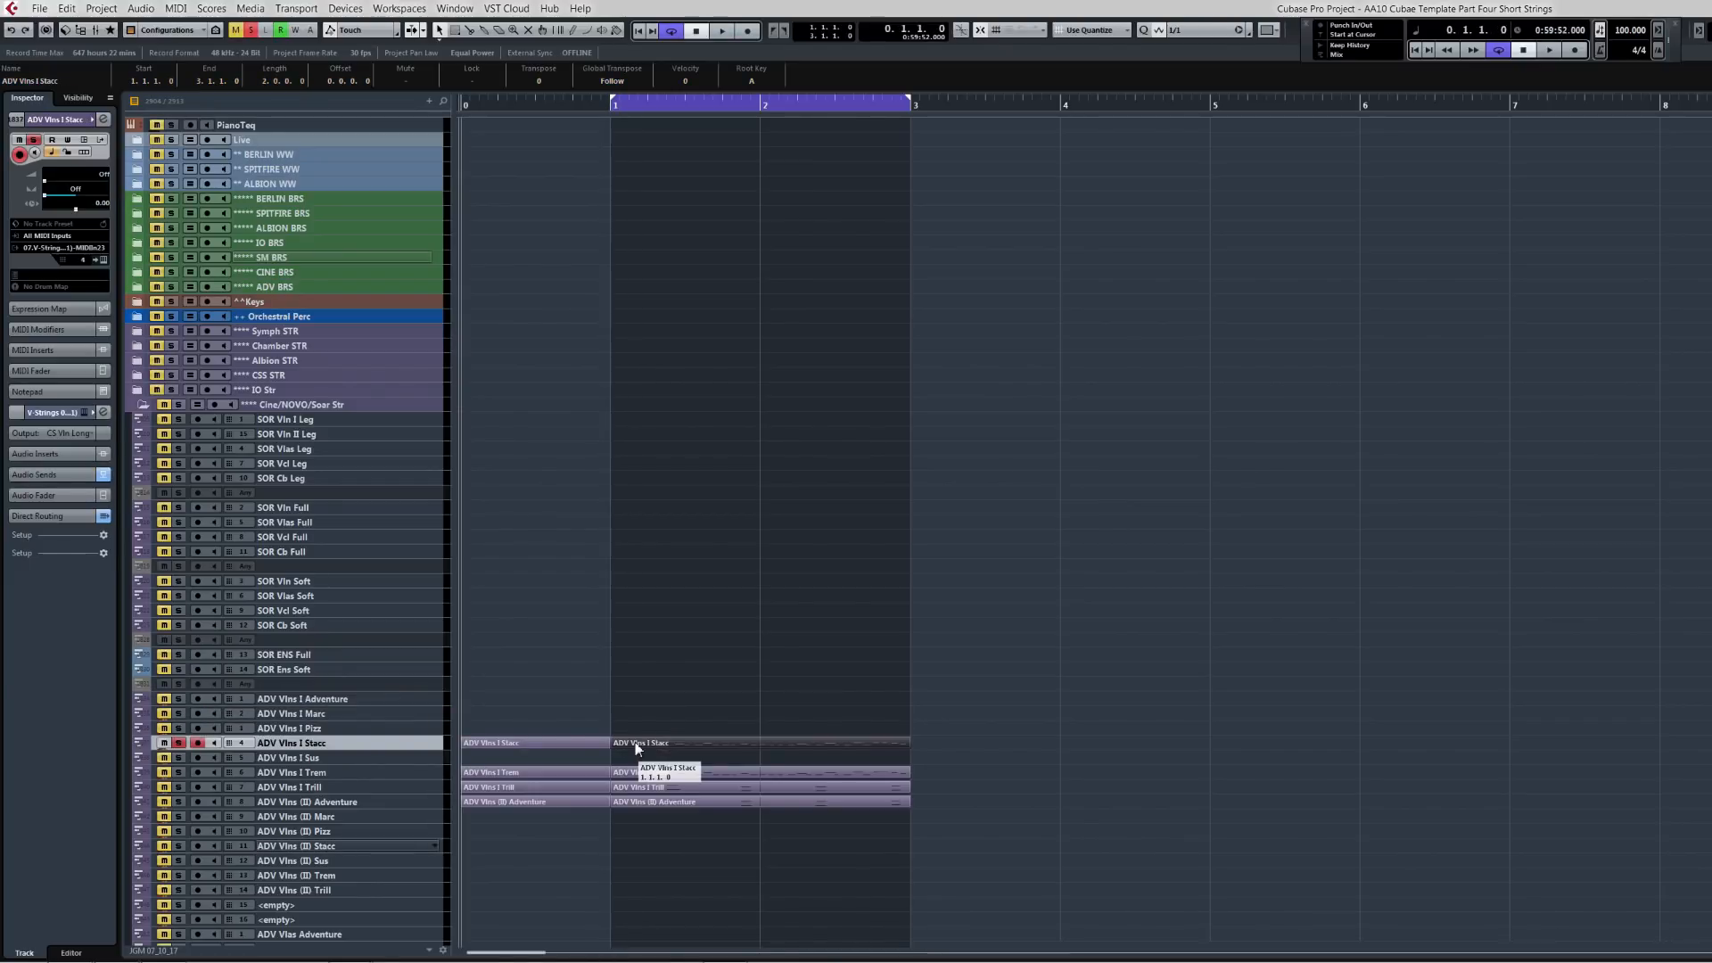
pyautogui.press('space')
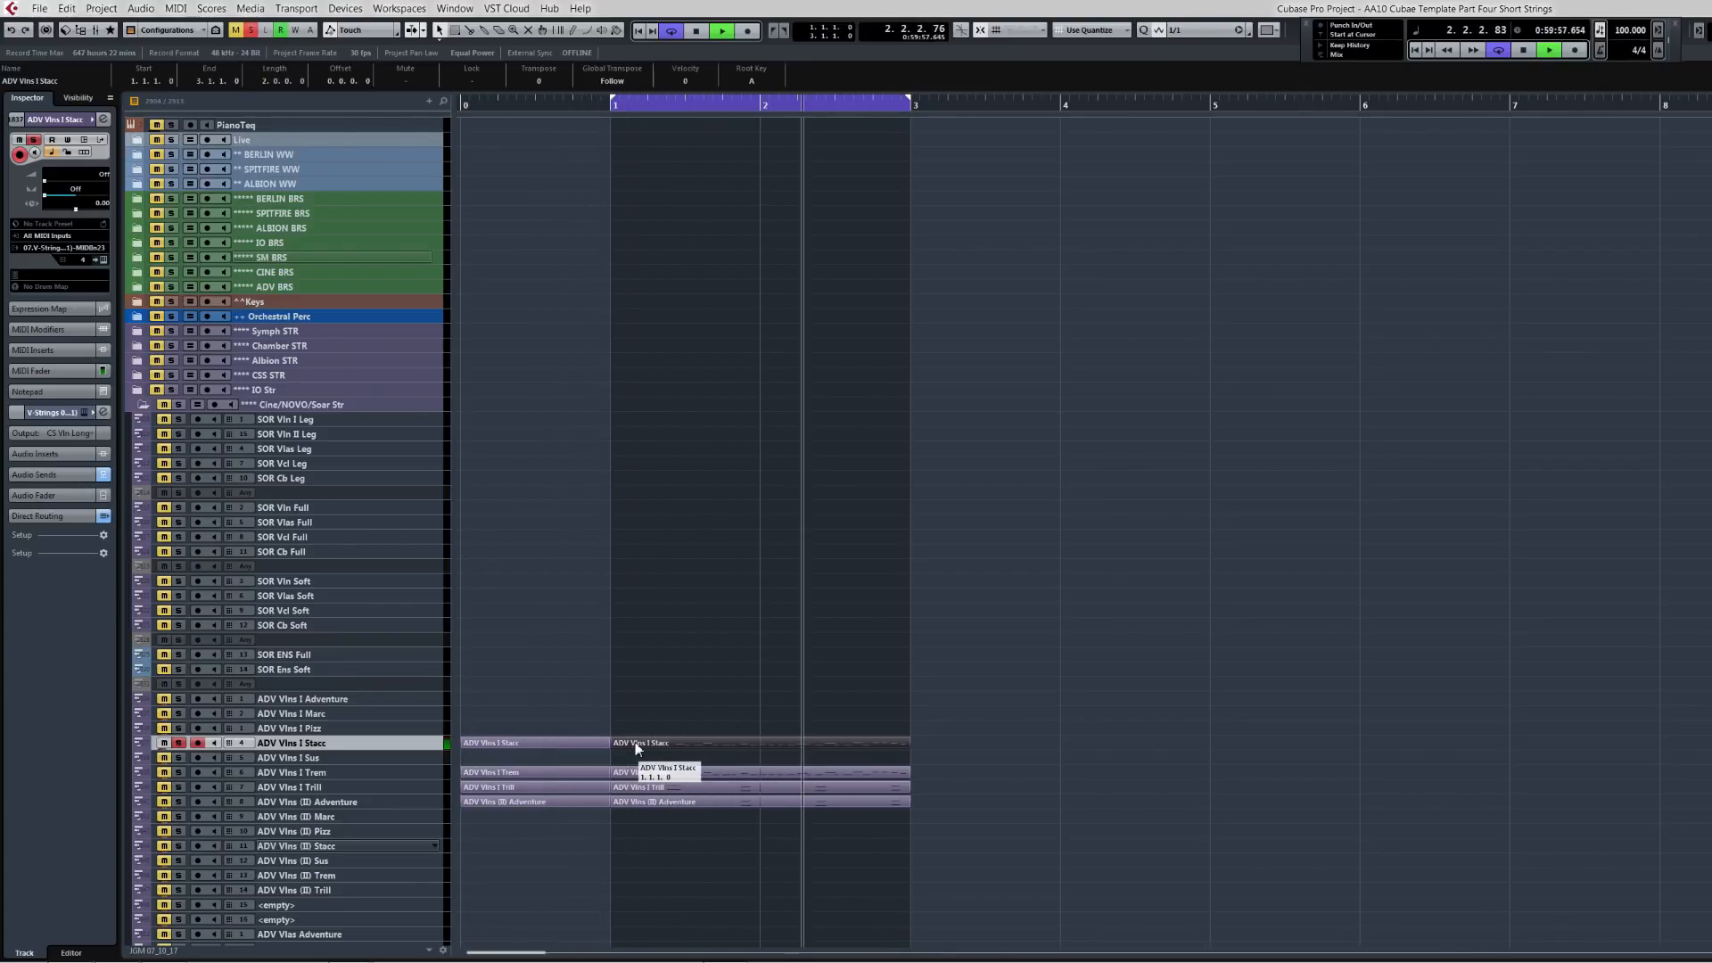
pyautogui.press('space')
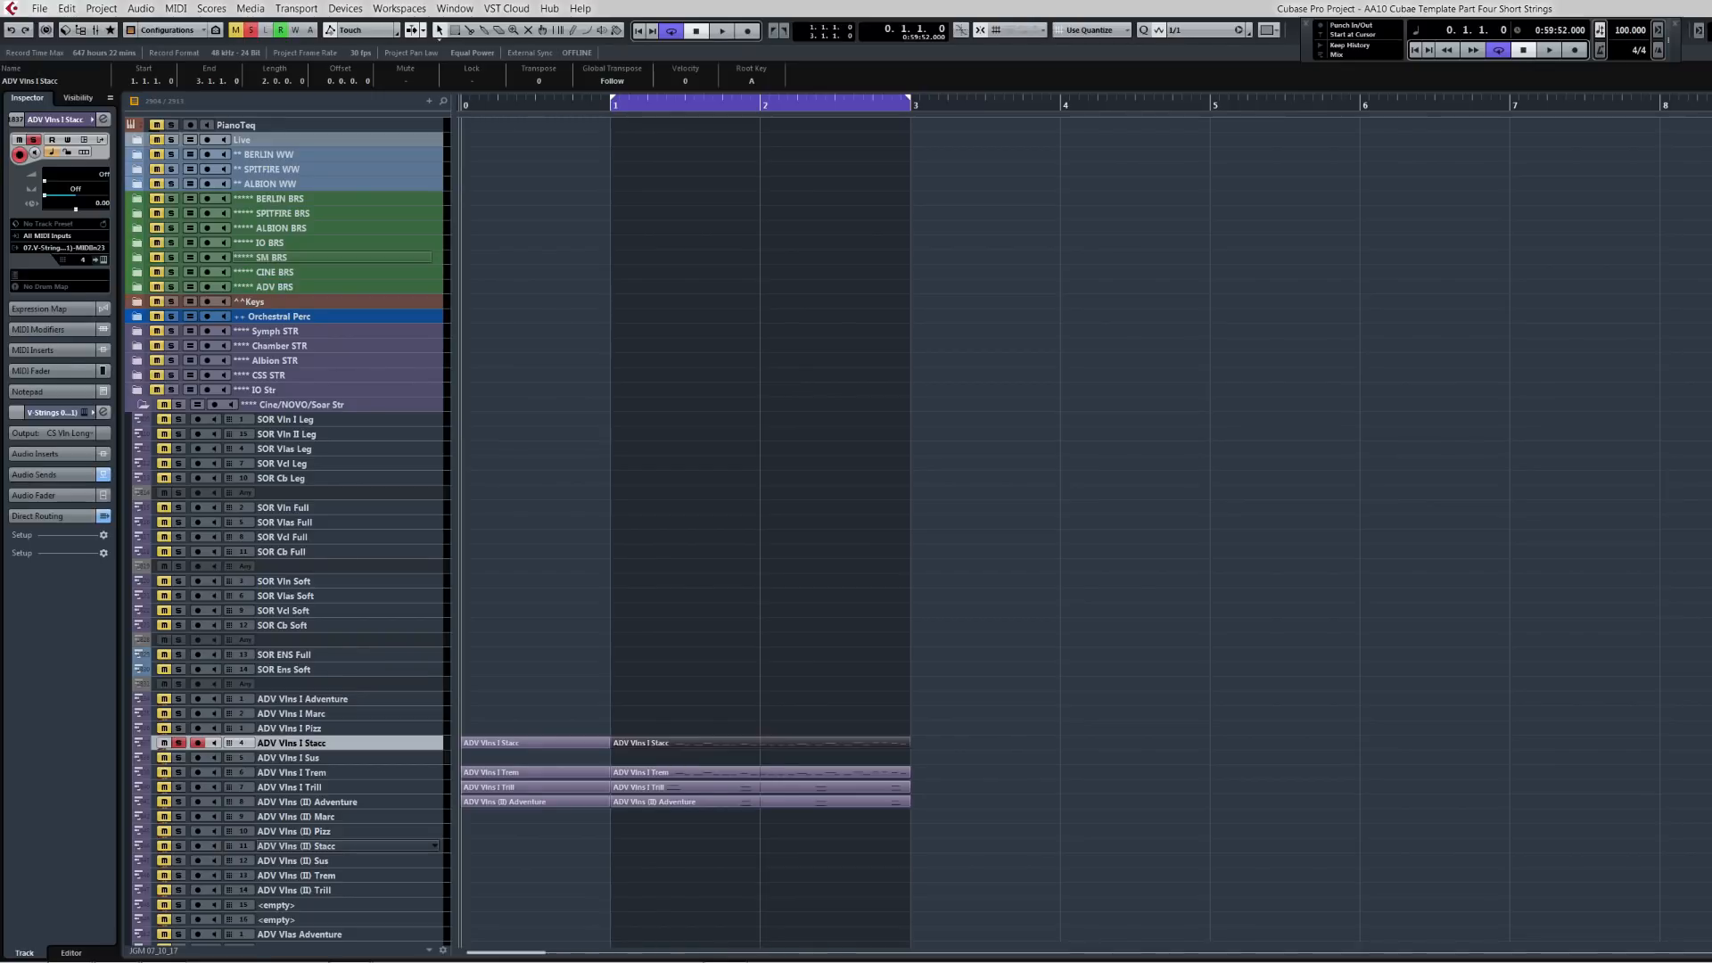
# Step: Move the phrase parts down onto the TRL violin tracks starting at TRL Vlns I Very Short
pyautogui.scroll(-8, 285, 535)
pyautogui.scroll(-4, 285, 535)
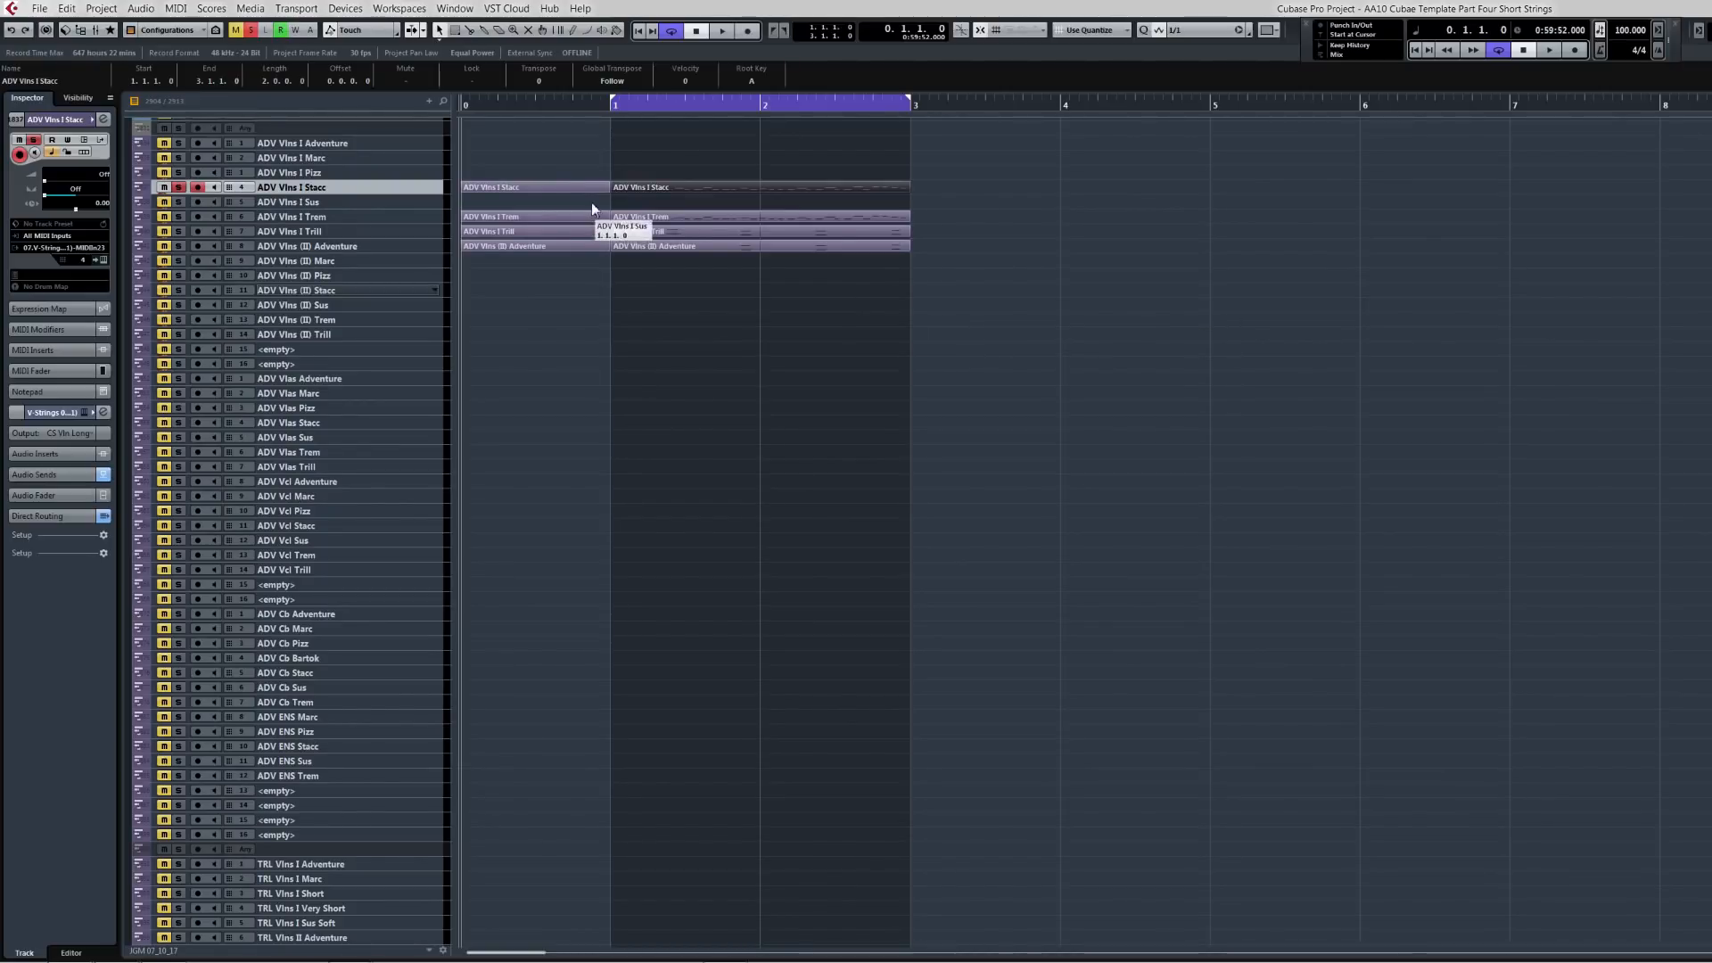
pyautogui.moveTo(553, 165); pyautogui.dragTo(780, 277)
pyautogui.hotkey('alt', 'Down')
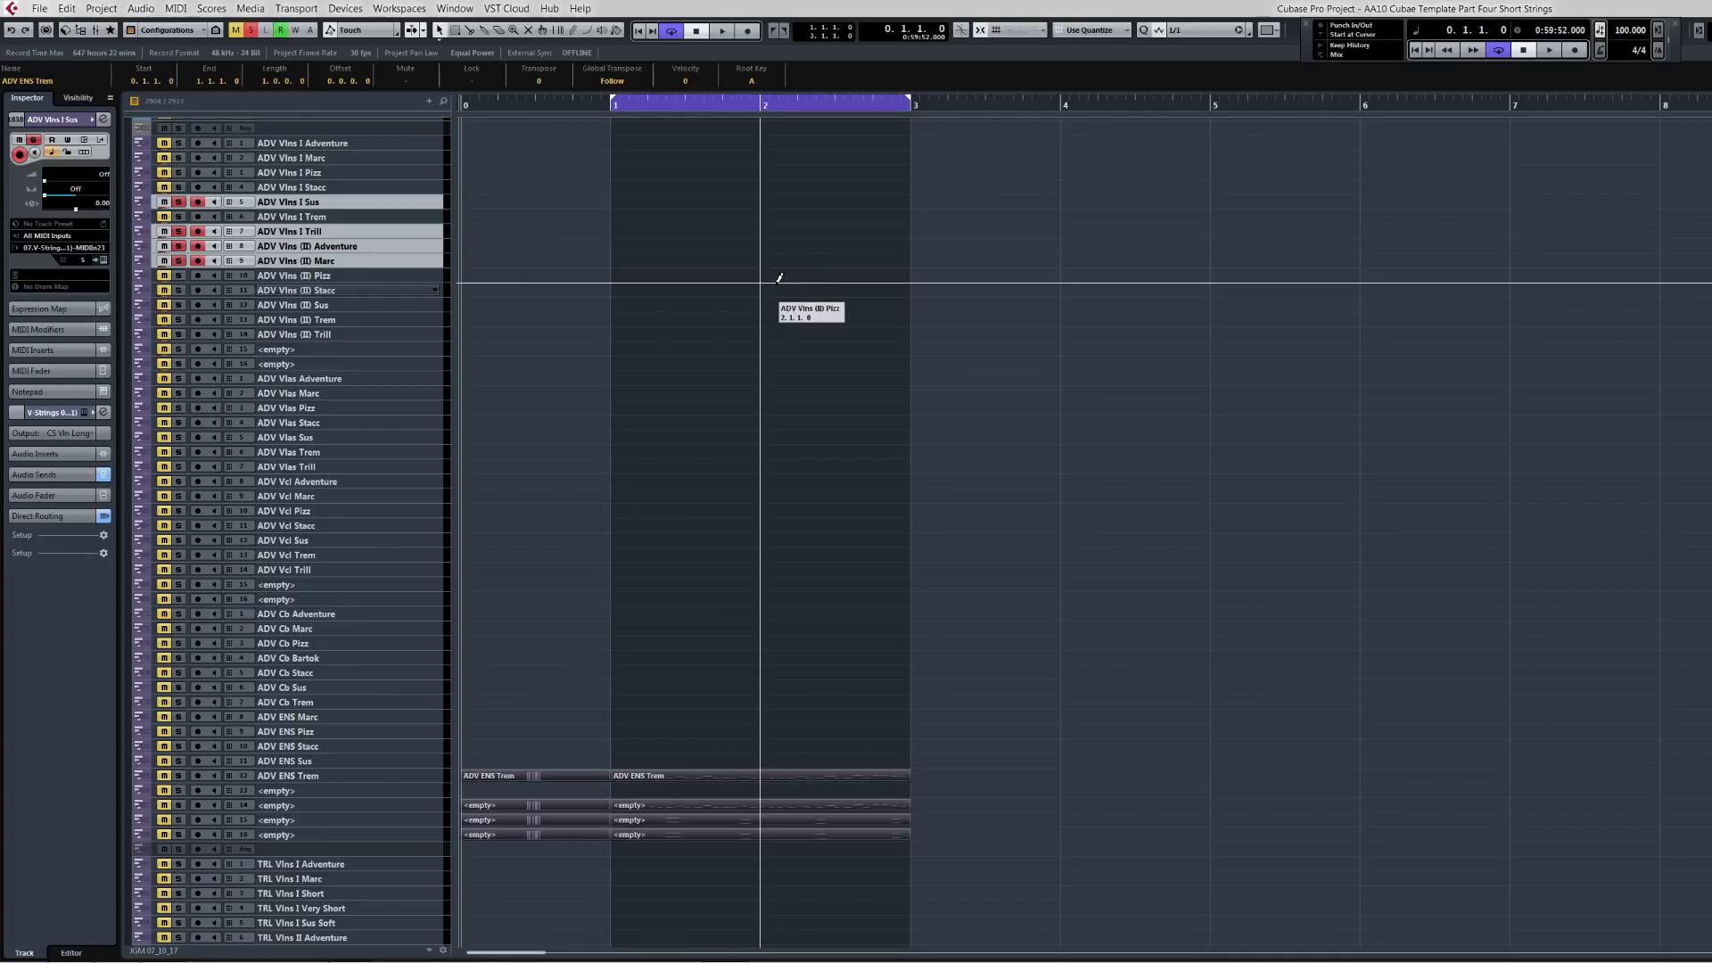
pyautogui.hotkey('alt', 'Up')
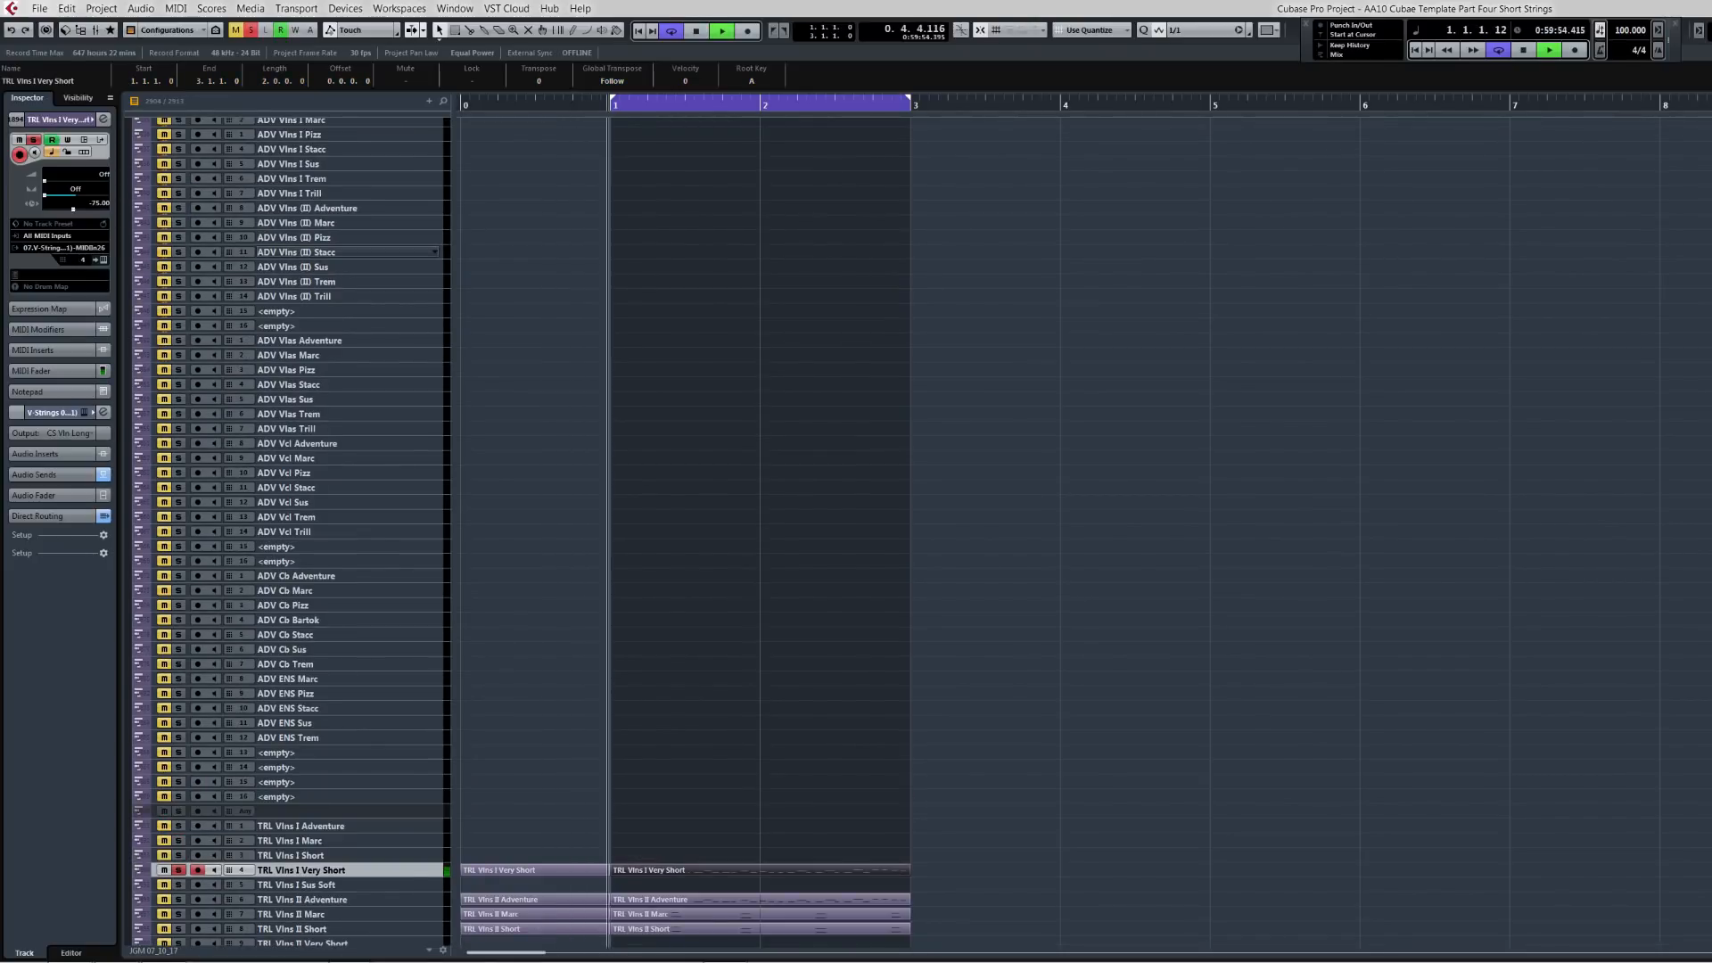
# Step: Play back the phrase on the TRL tracks
pyautogui.scroll(-8, 294, 536)
pyautogui.scroll(-2, 294, 535)
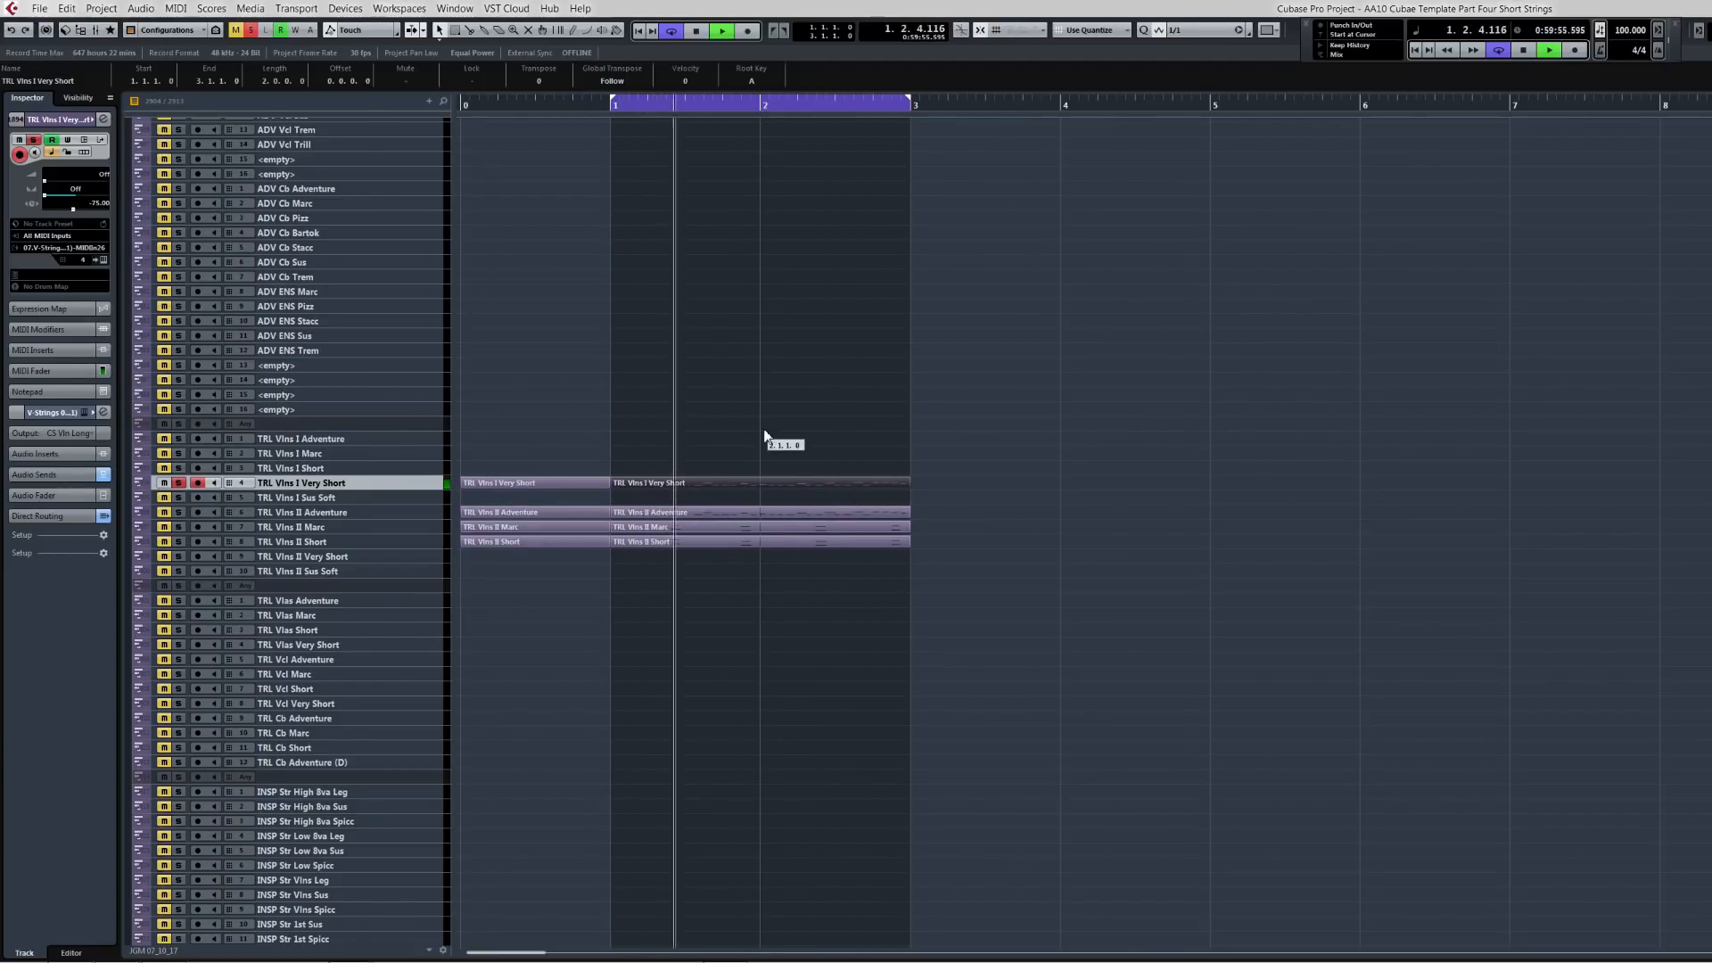
pyautogui.press('space')
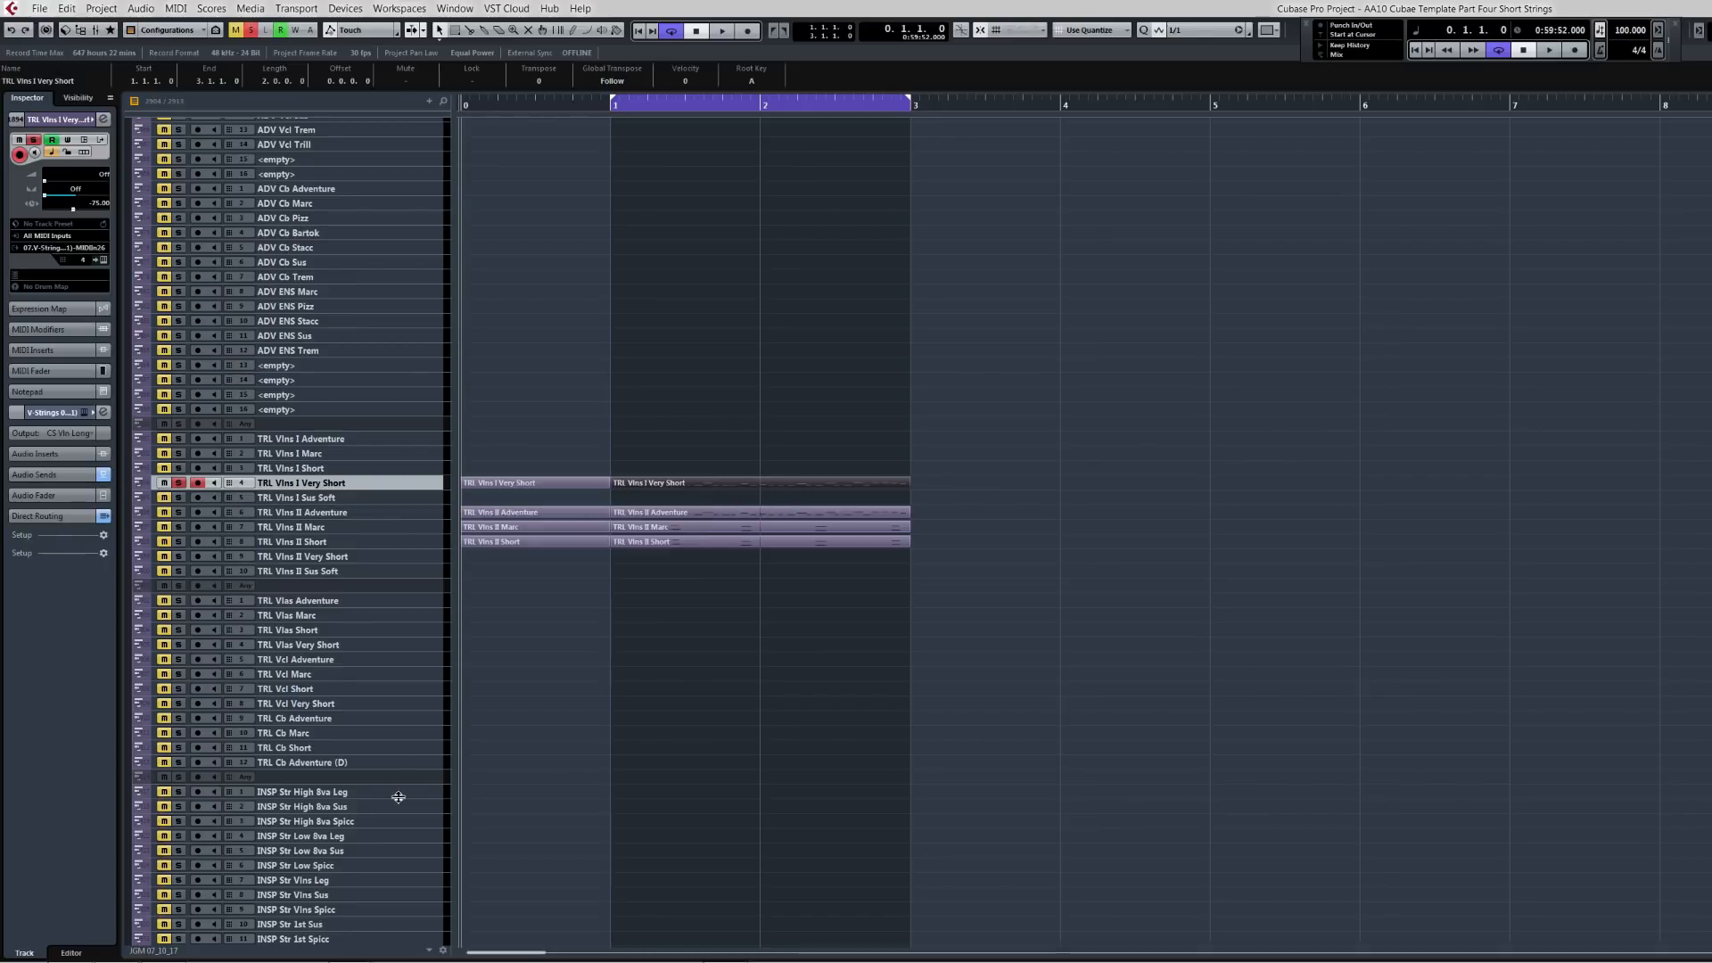
# Step: Delete the phrase parts from the TRL violin tracks
pyautogui.moveTo(523, 451); pyautogui.dragTo(704, 564)
pyautogui.press('Delete')
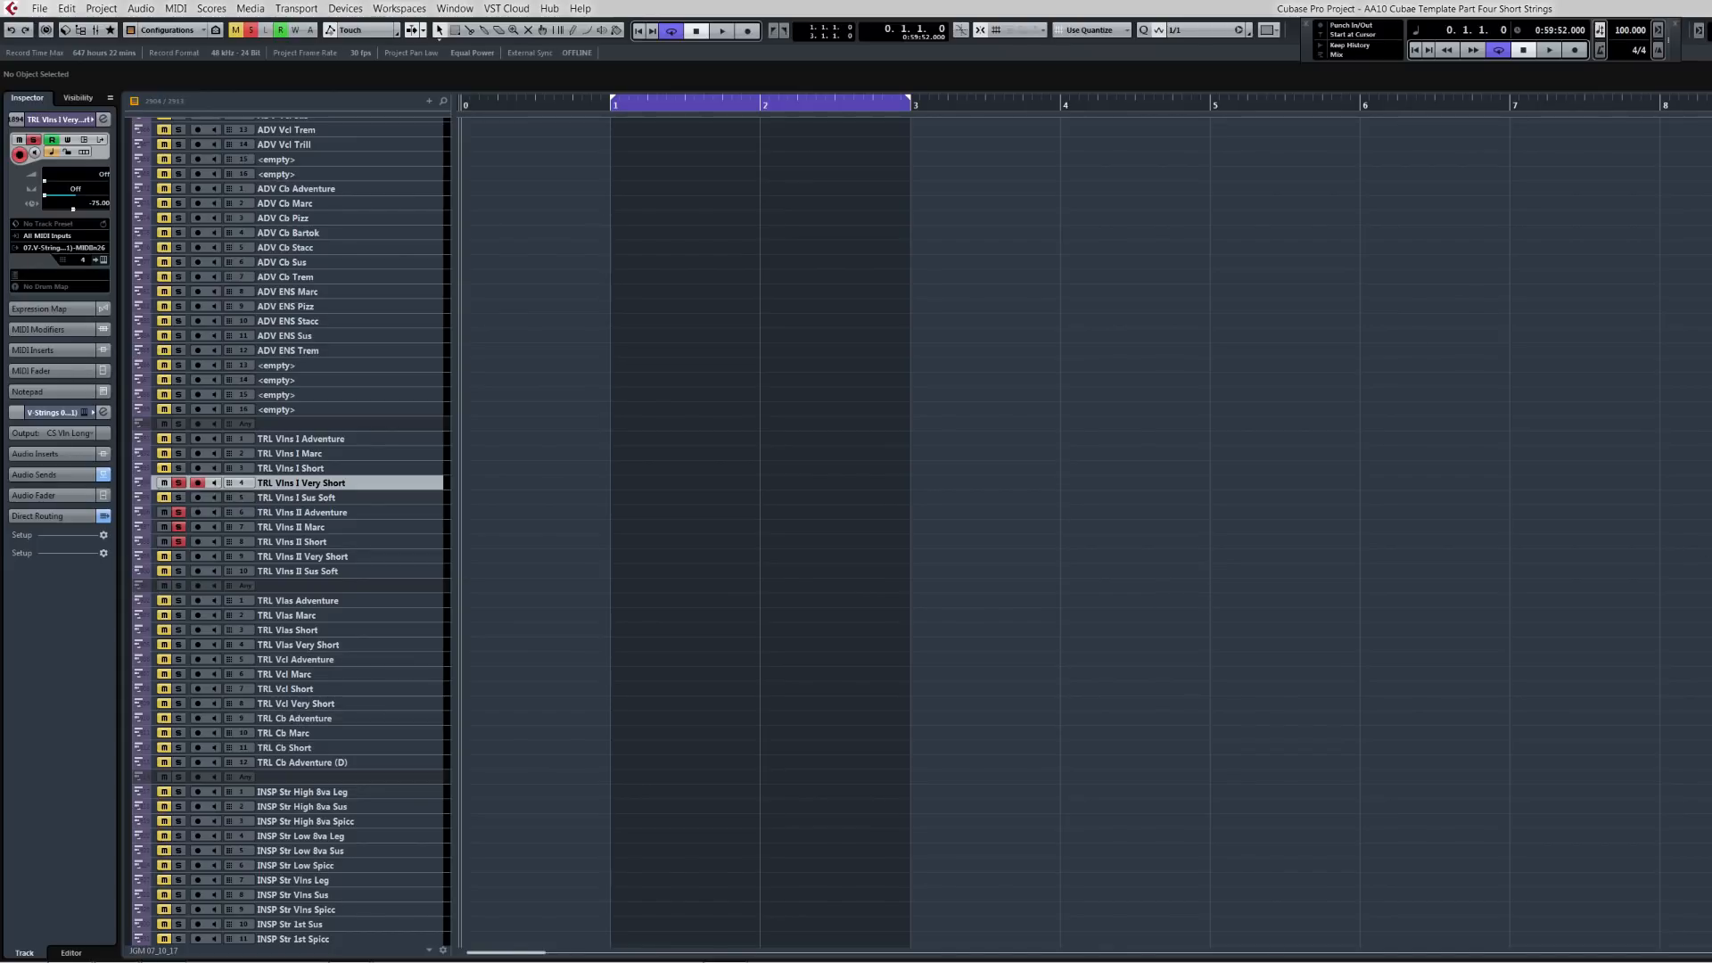
# Step: Paste the phrase parts onto the INSP tracks starting at INSP Str High 8va Spicc
pyautogui.scroll(-12, 291, 533)
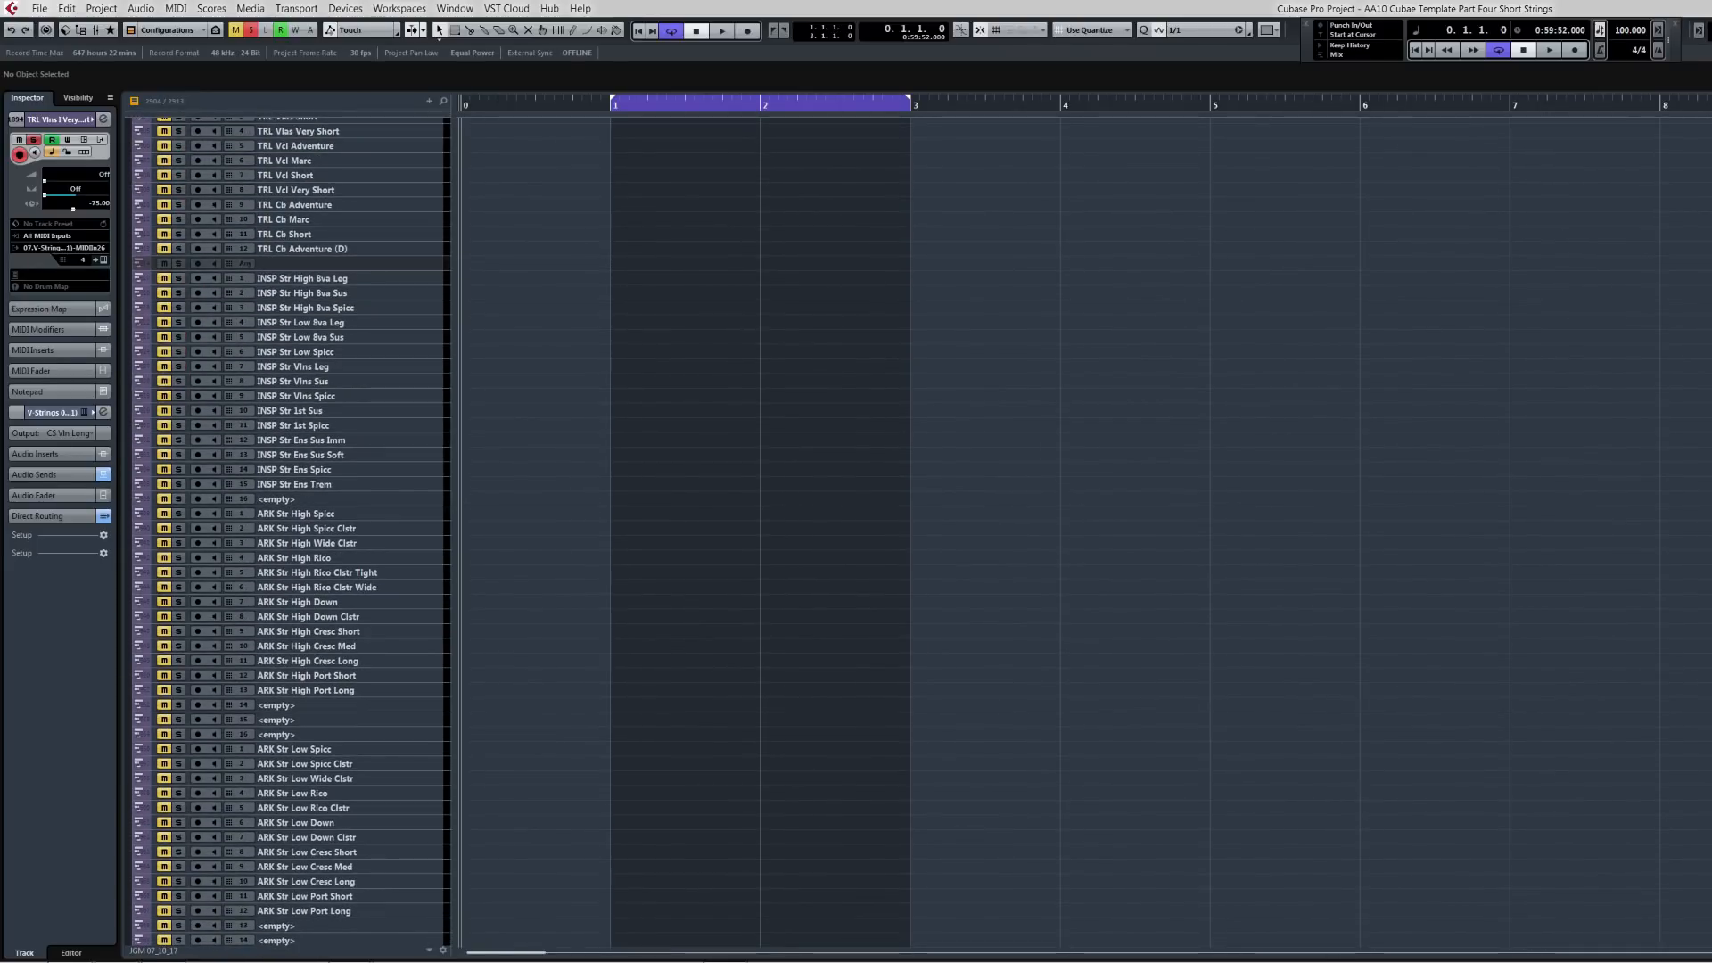
pyautogui.click(341, 308)
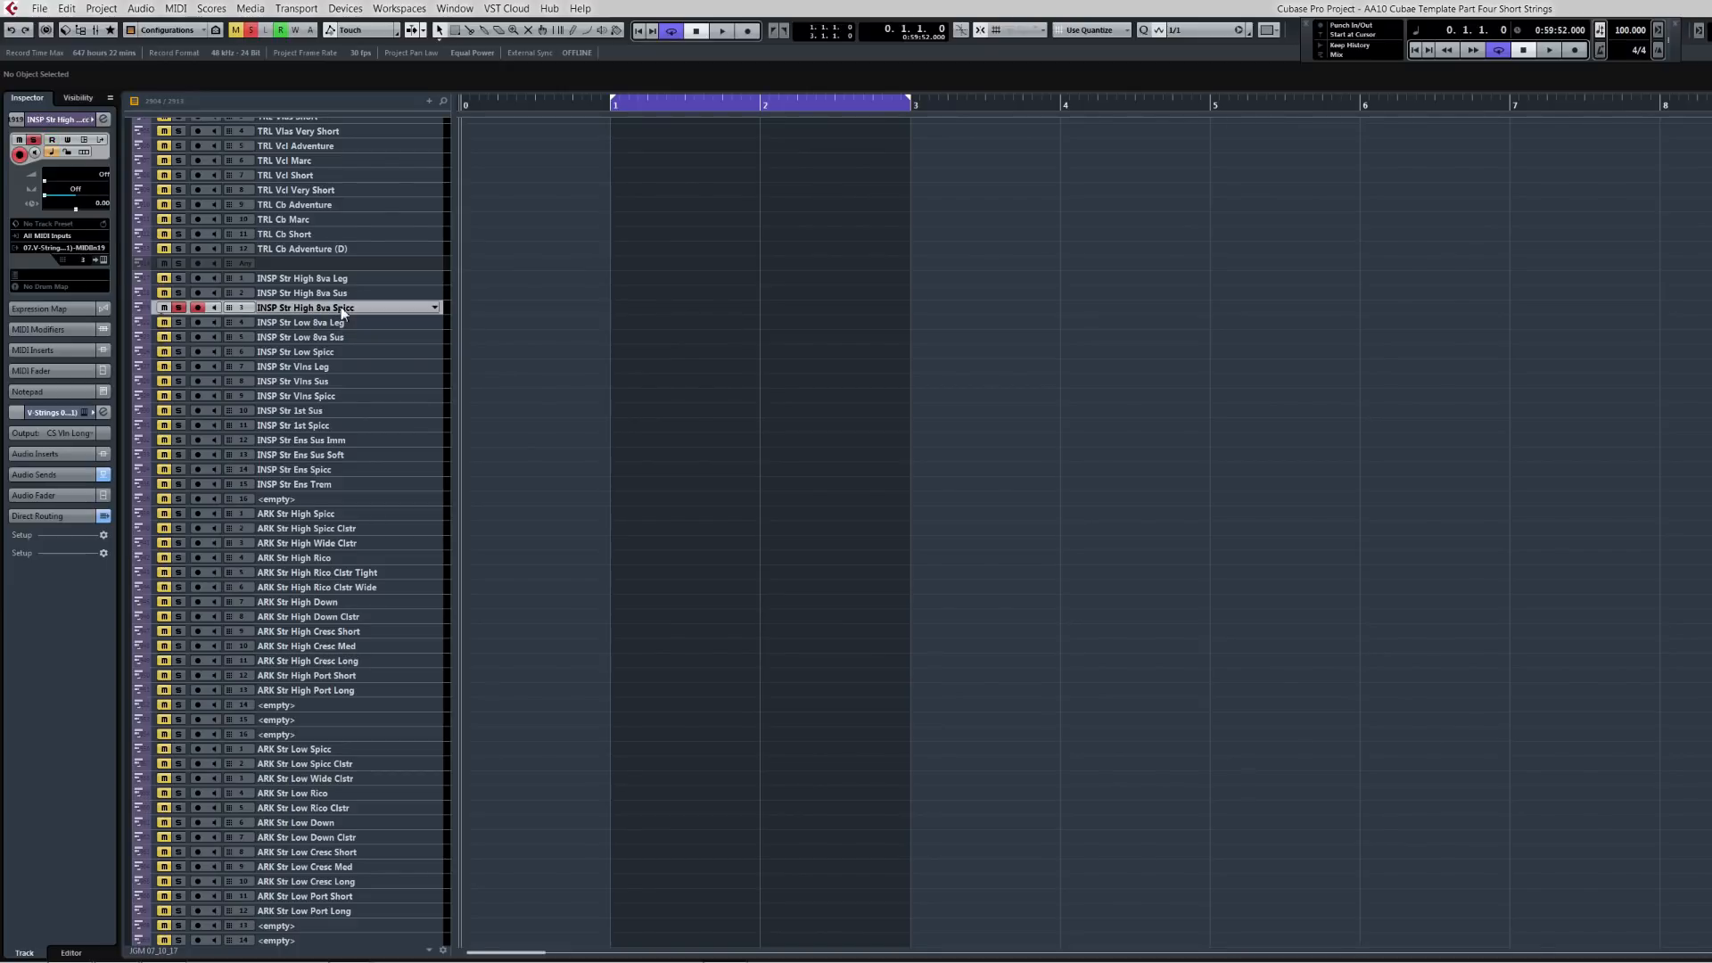
pyautogui.hotkey('ctrl', 'v')
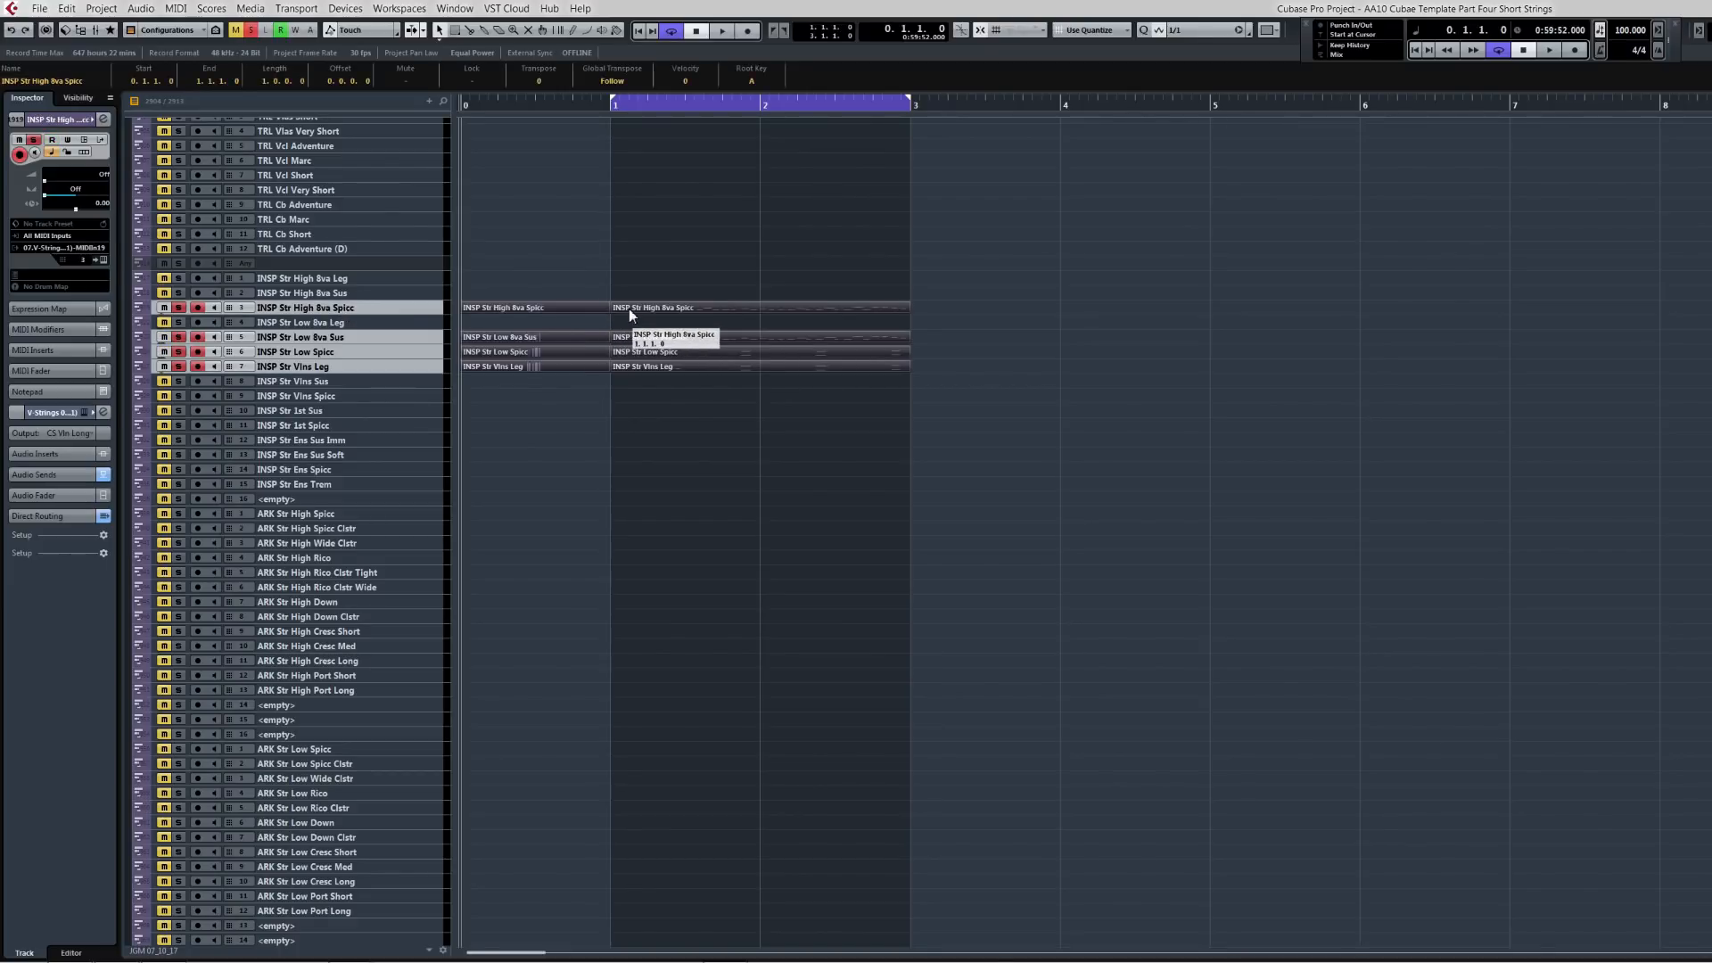
# Step: Solo the INSP Str High 8va Spicc track and play back the phrase
pyautogui.press('s')
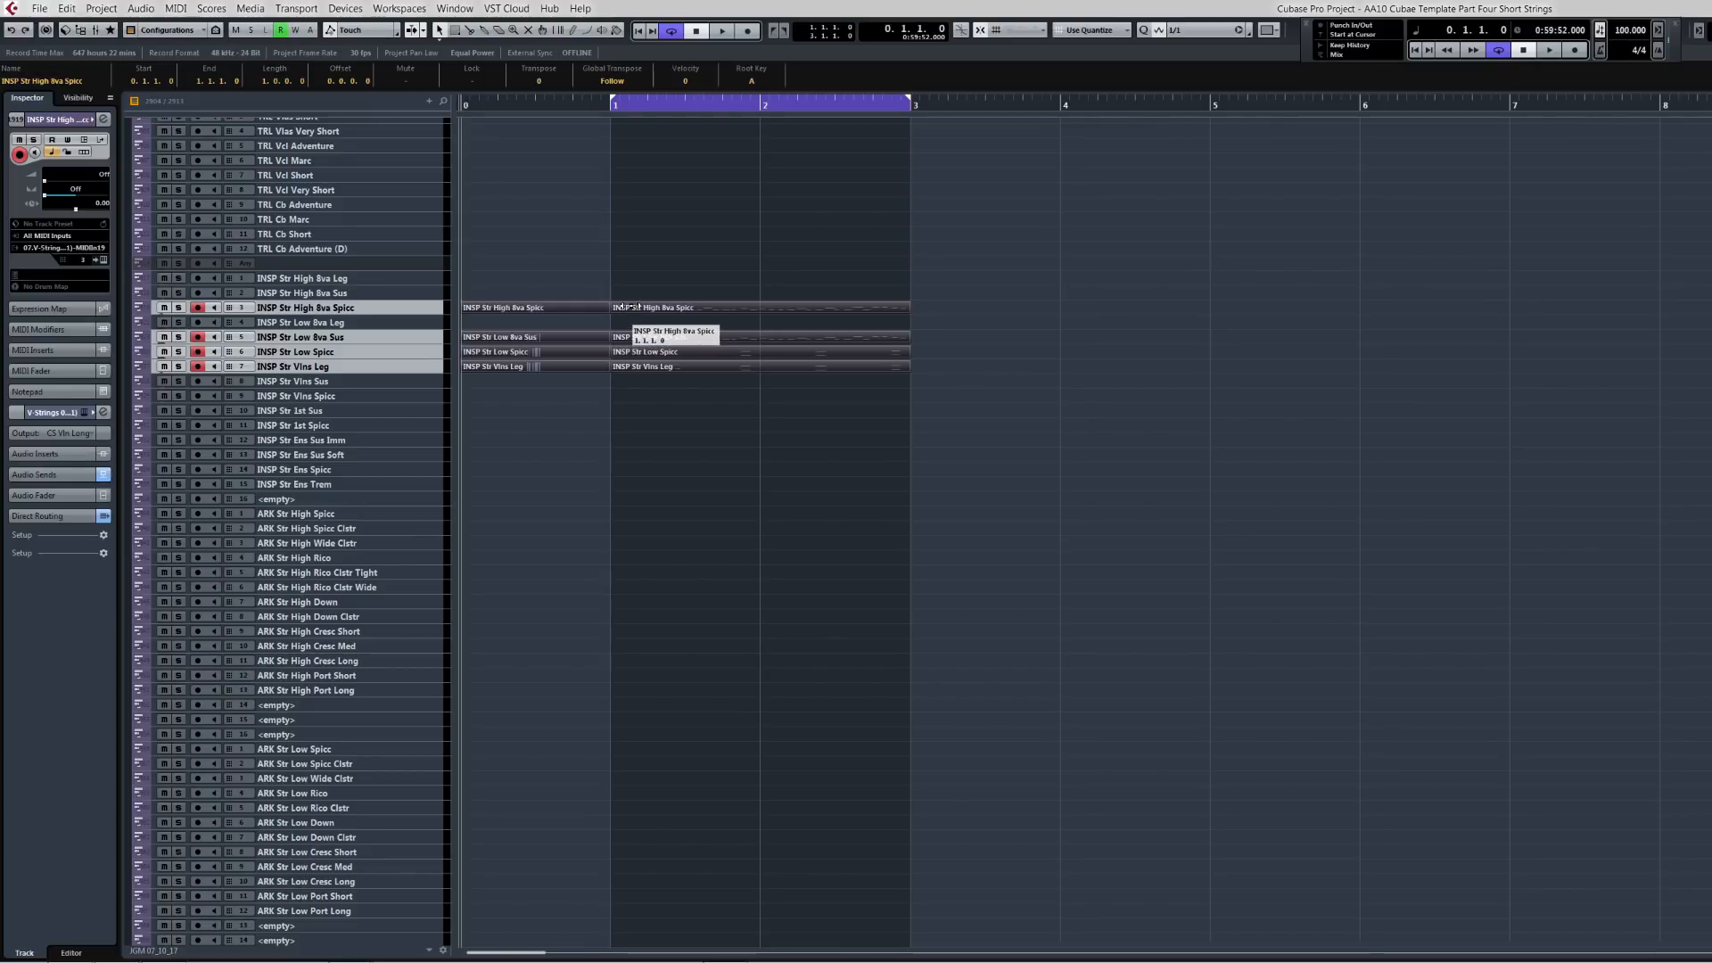
pyautogui.click(630, 307)
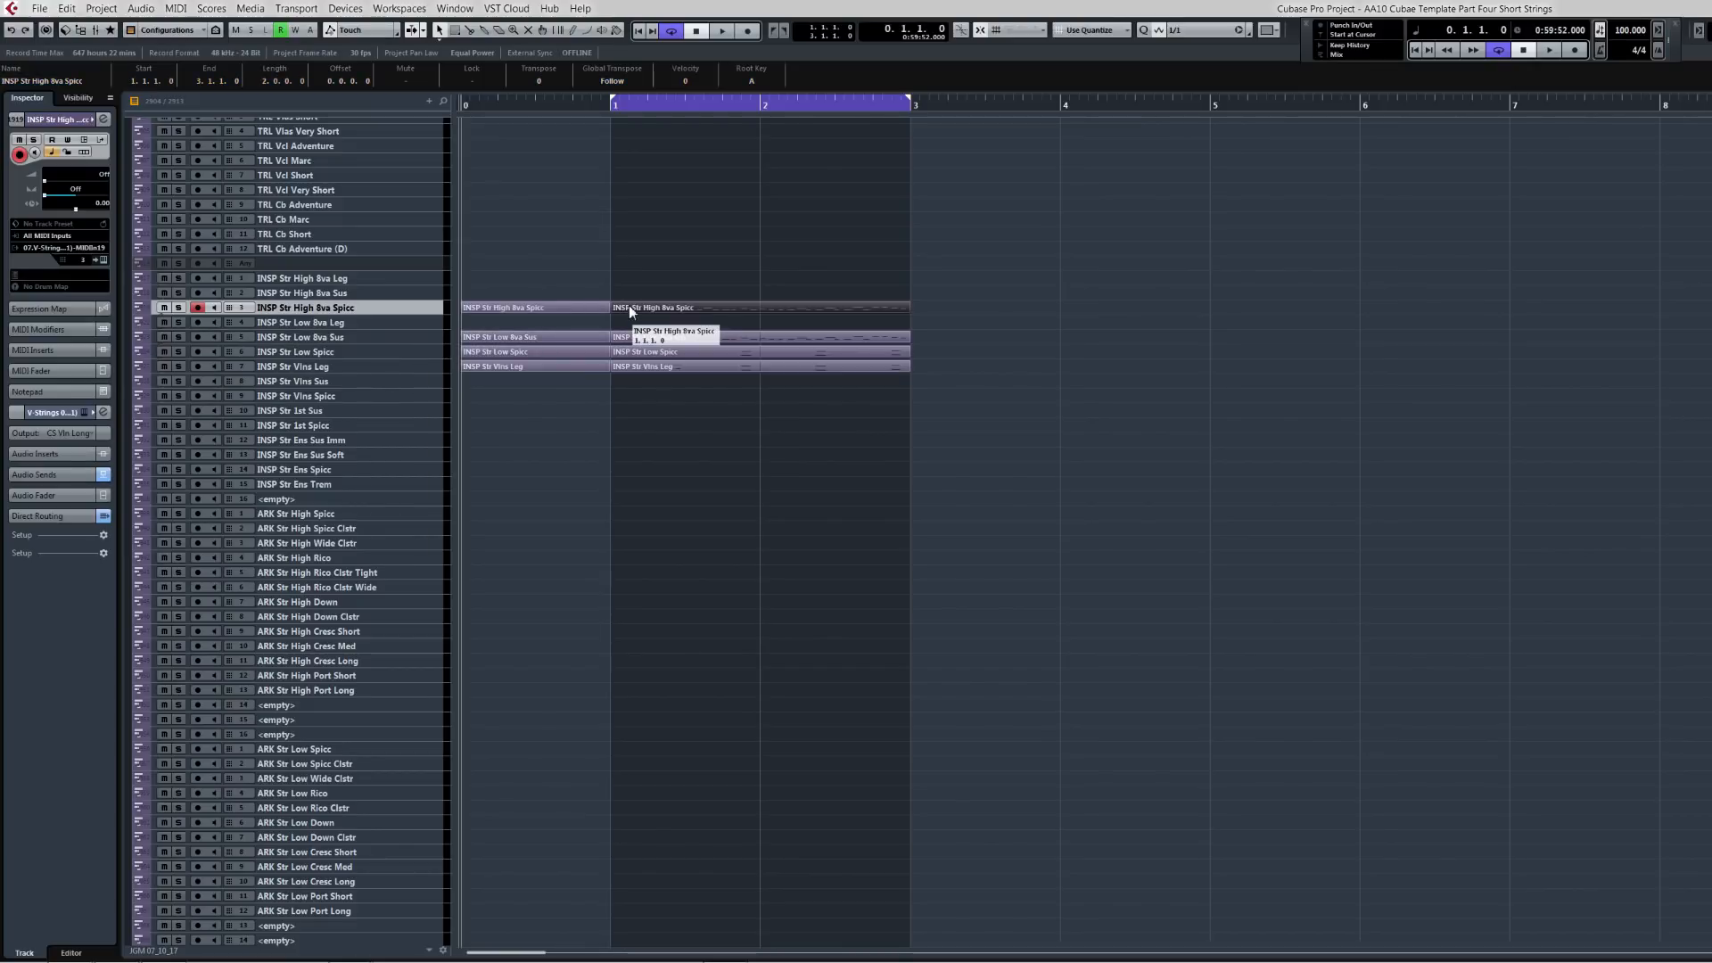
pyautogui.press('s')
pyautogui.press('space')
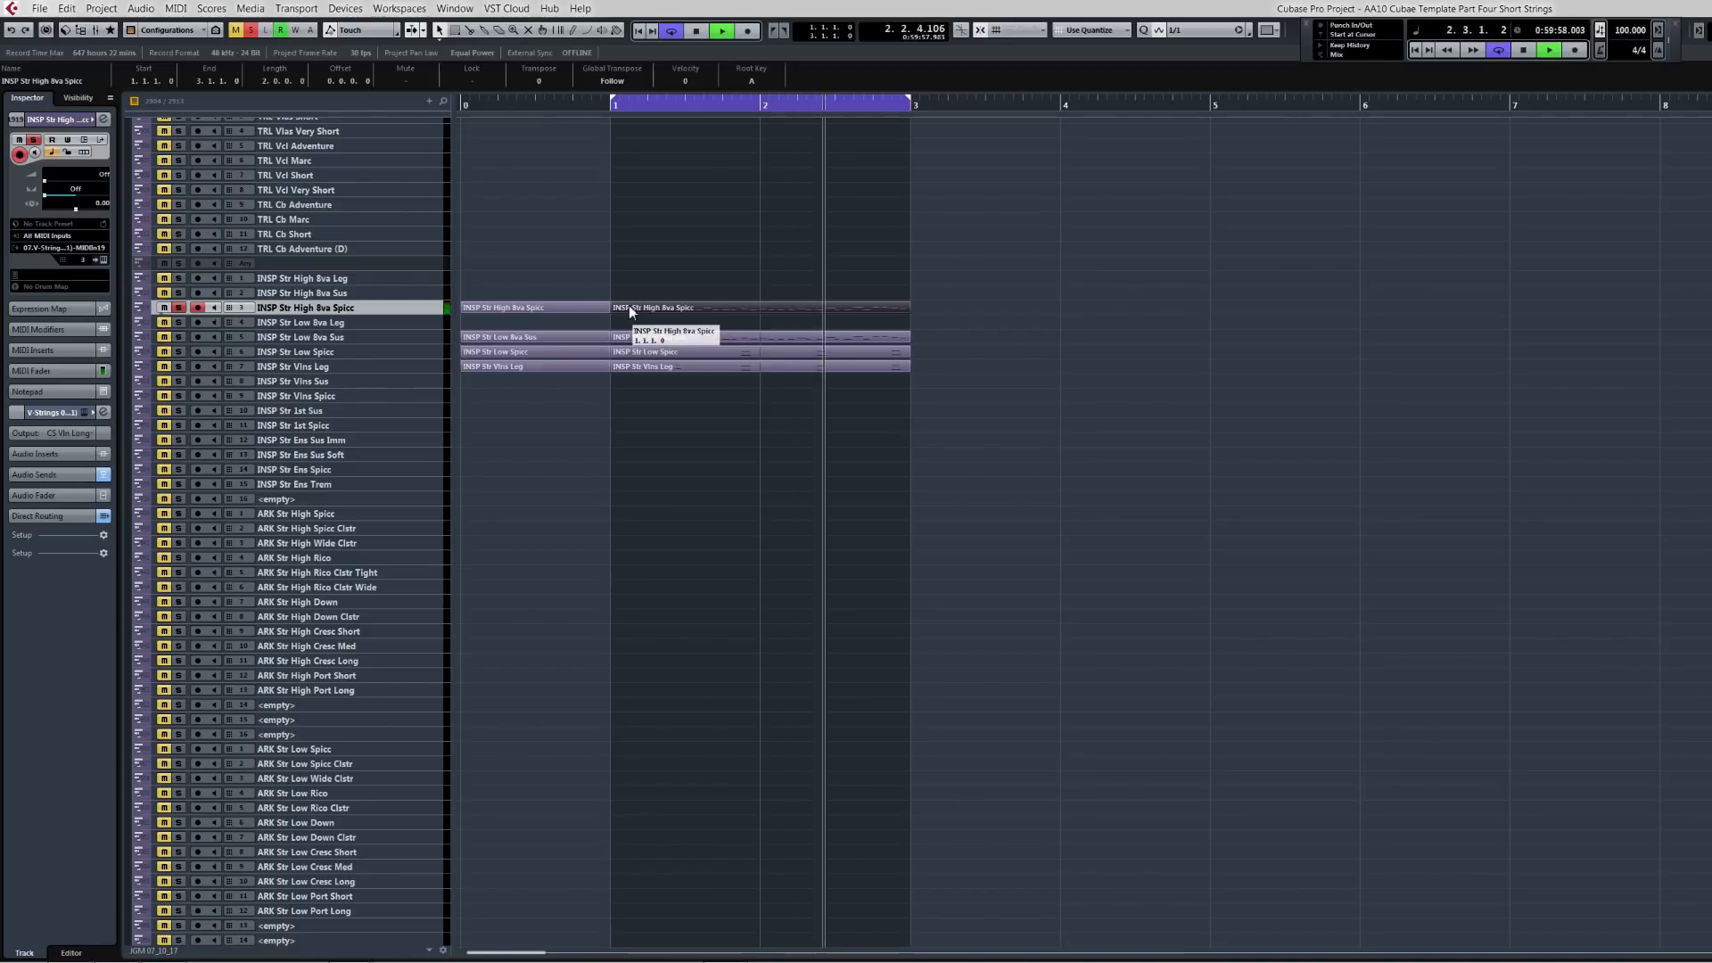
pyautogui.press('space')
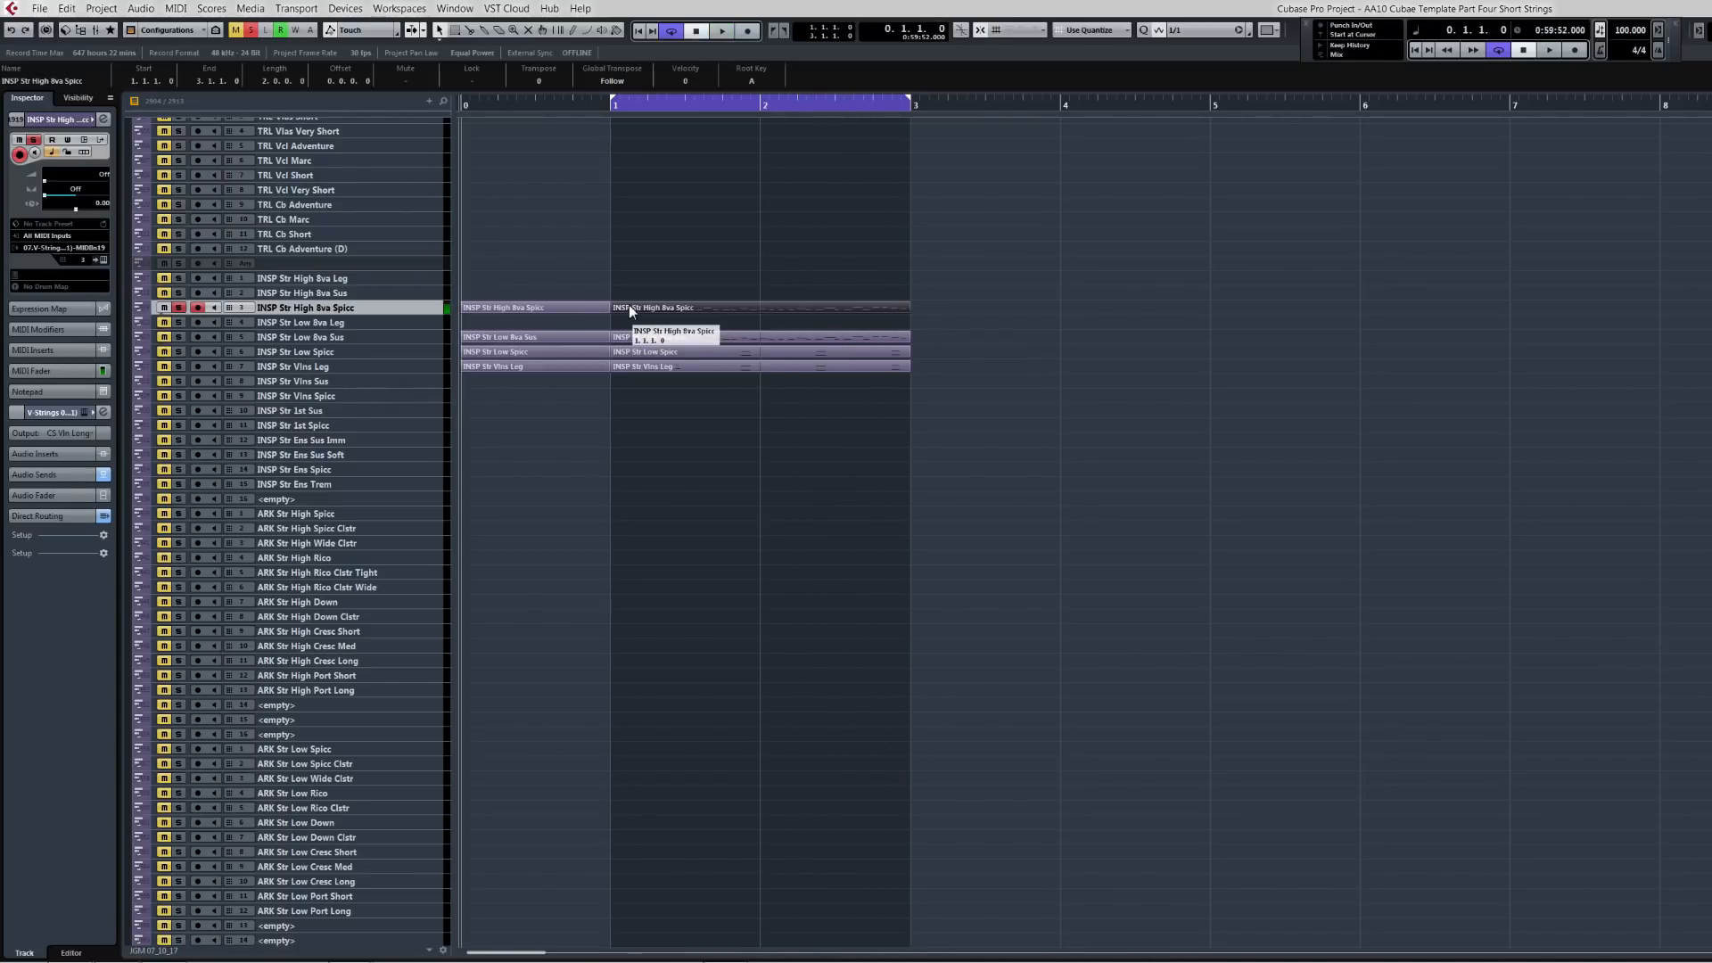
# Step: Move the phrase parts down so they start on the INSP Str Vlns Spicc track
pyautogui.moveTo(533, 284); pyautogui.dragTo(760, 399)
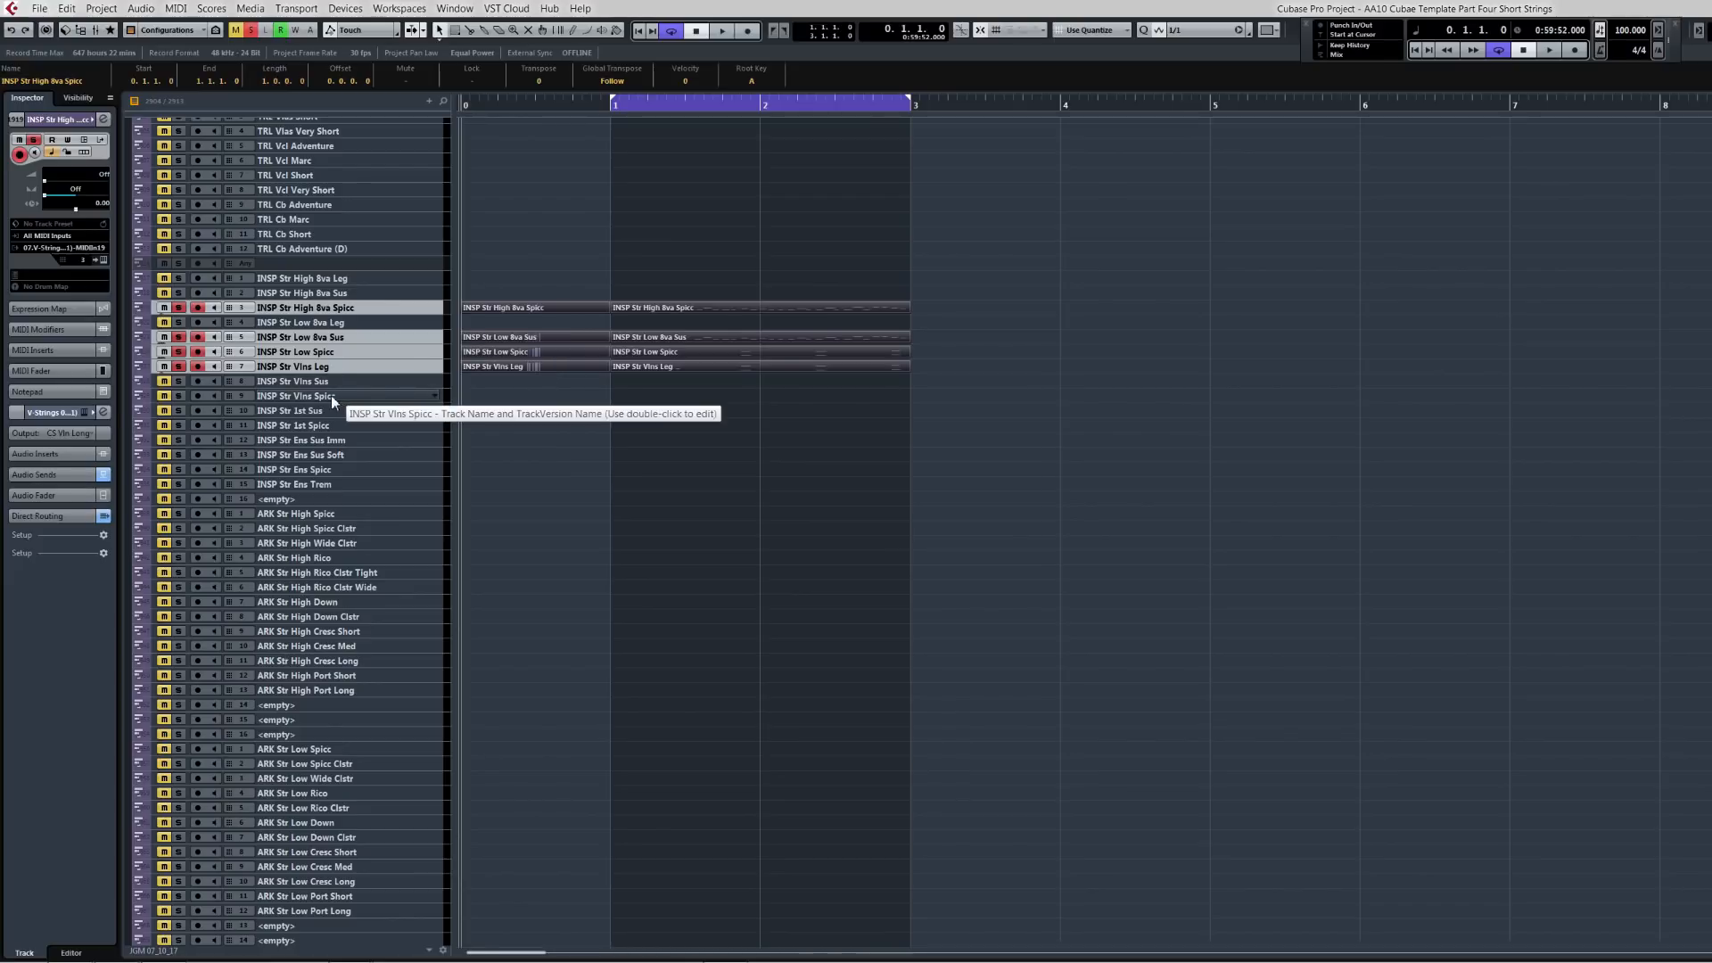
pyautogui.moveTo(485, 307); pyautogui.dragTo(484, 396)
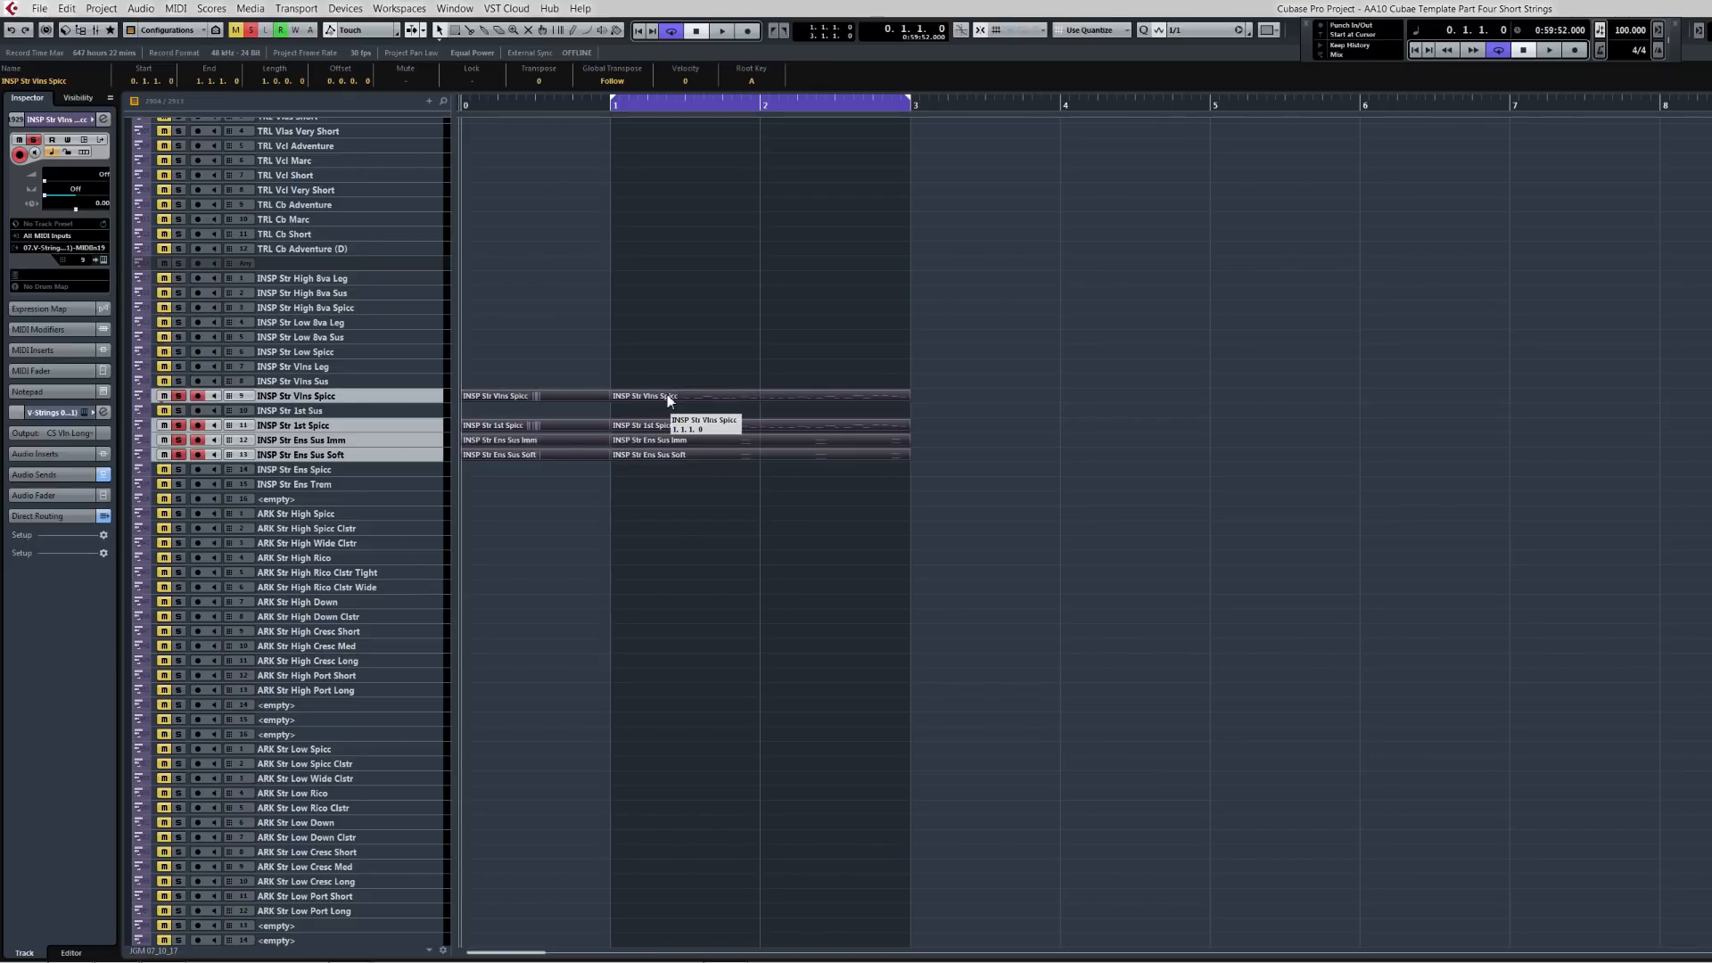
# Step: Solo the INSP Str Vlns Spicc track and play back the phrase
pyautogui.press('s')
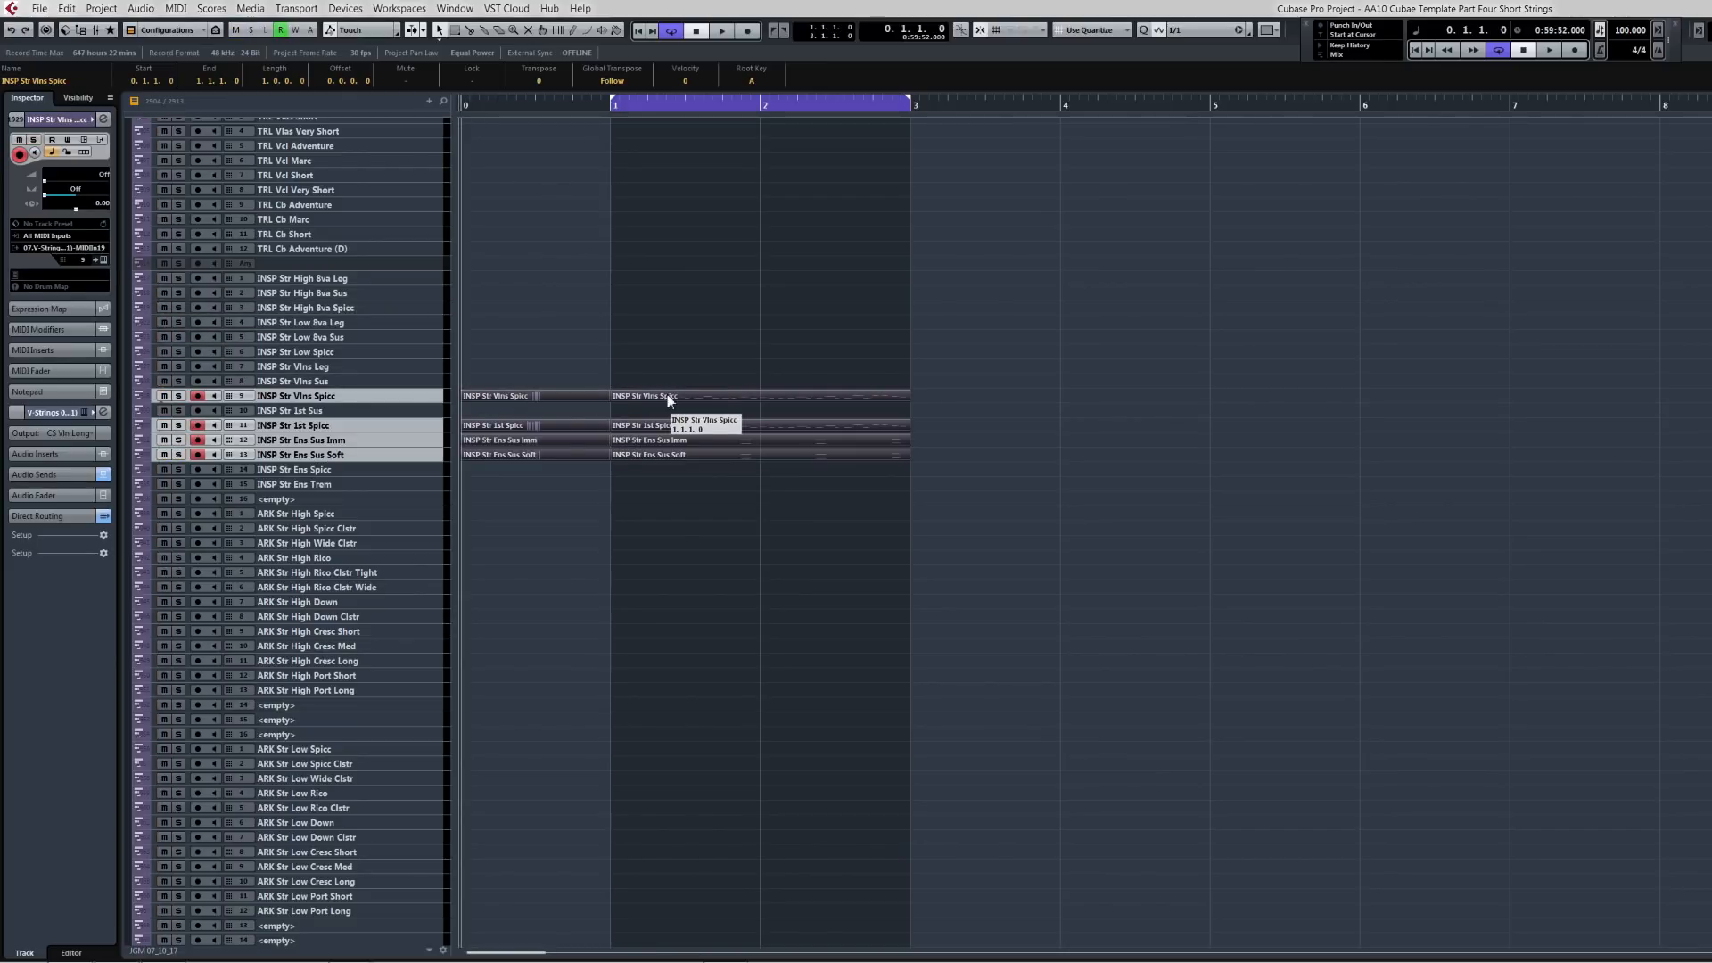
pyautogui.press('s')
pyautogui.click(655, 398)
pyautogui.press('space')
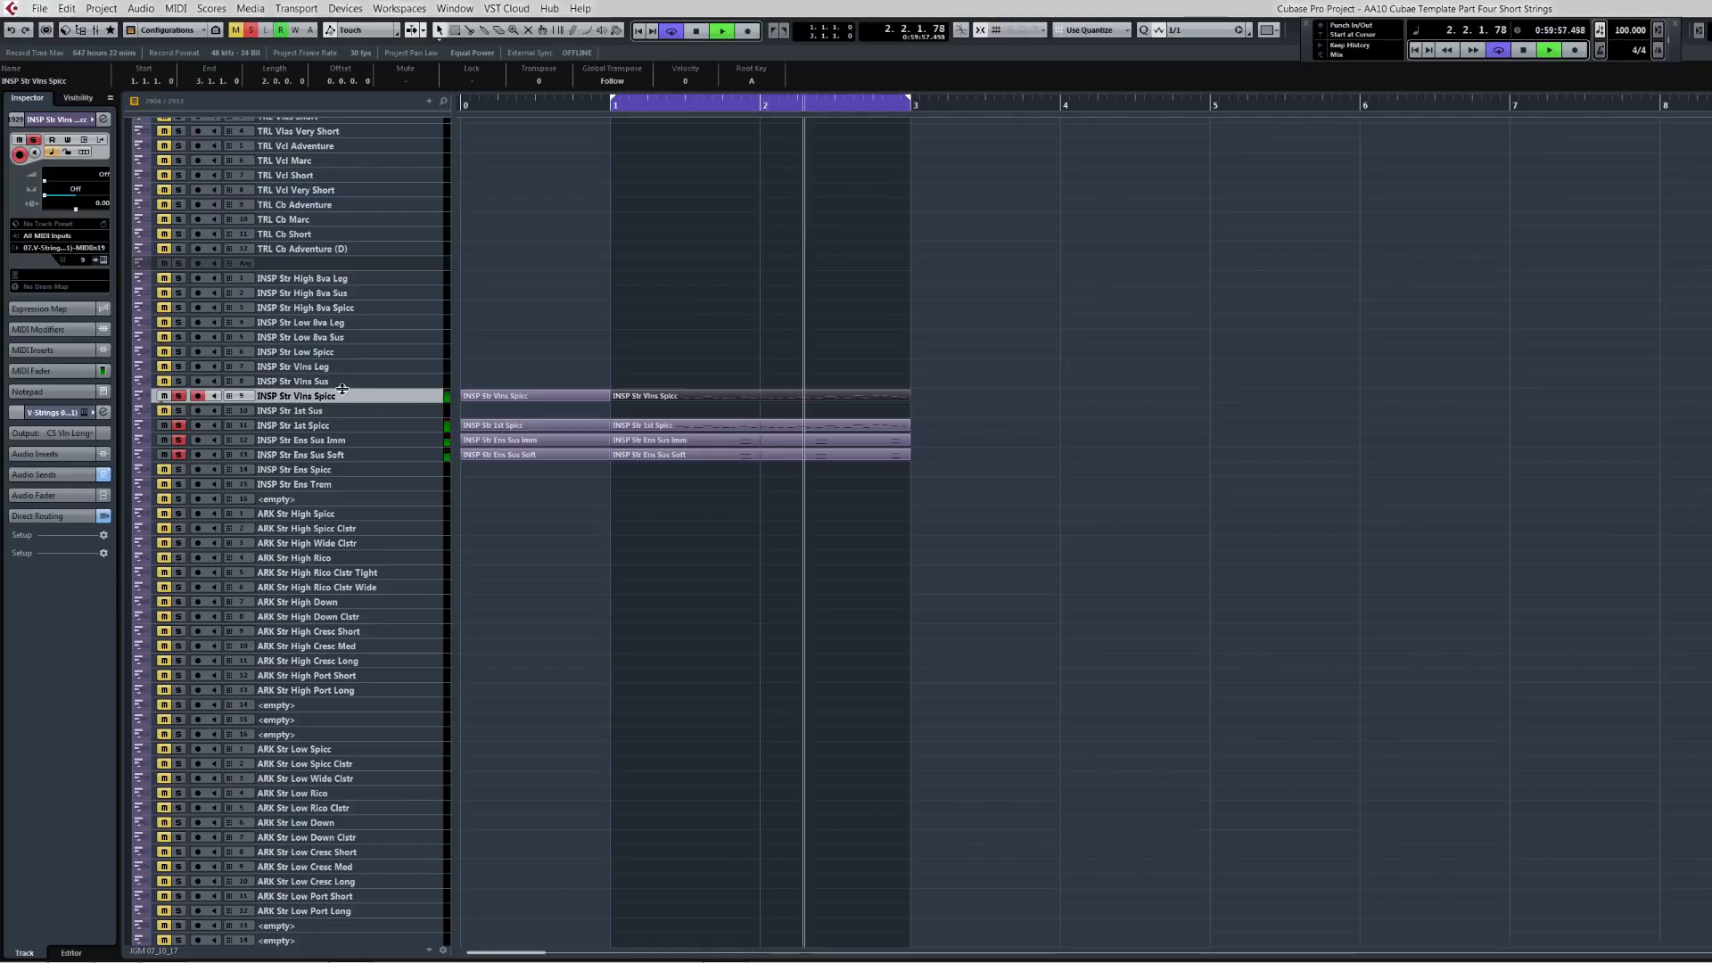
# Step: Stop playback and move the phrase parts down so they start on the ARK Str High Spicc track
pyautogui.press('space')
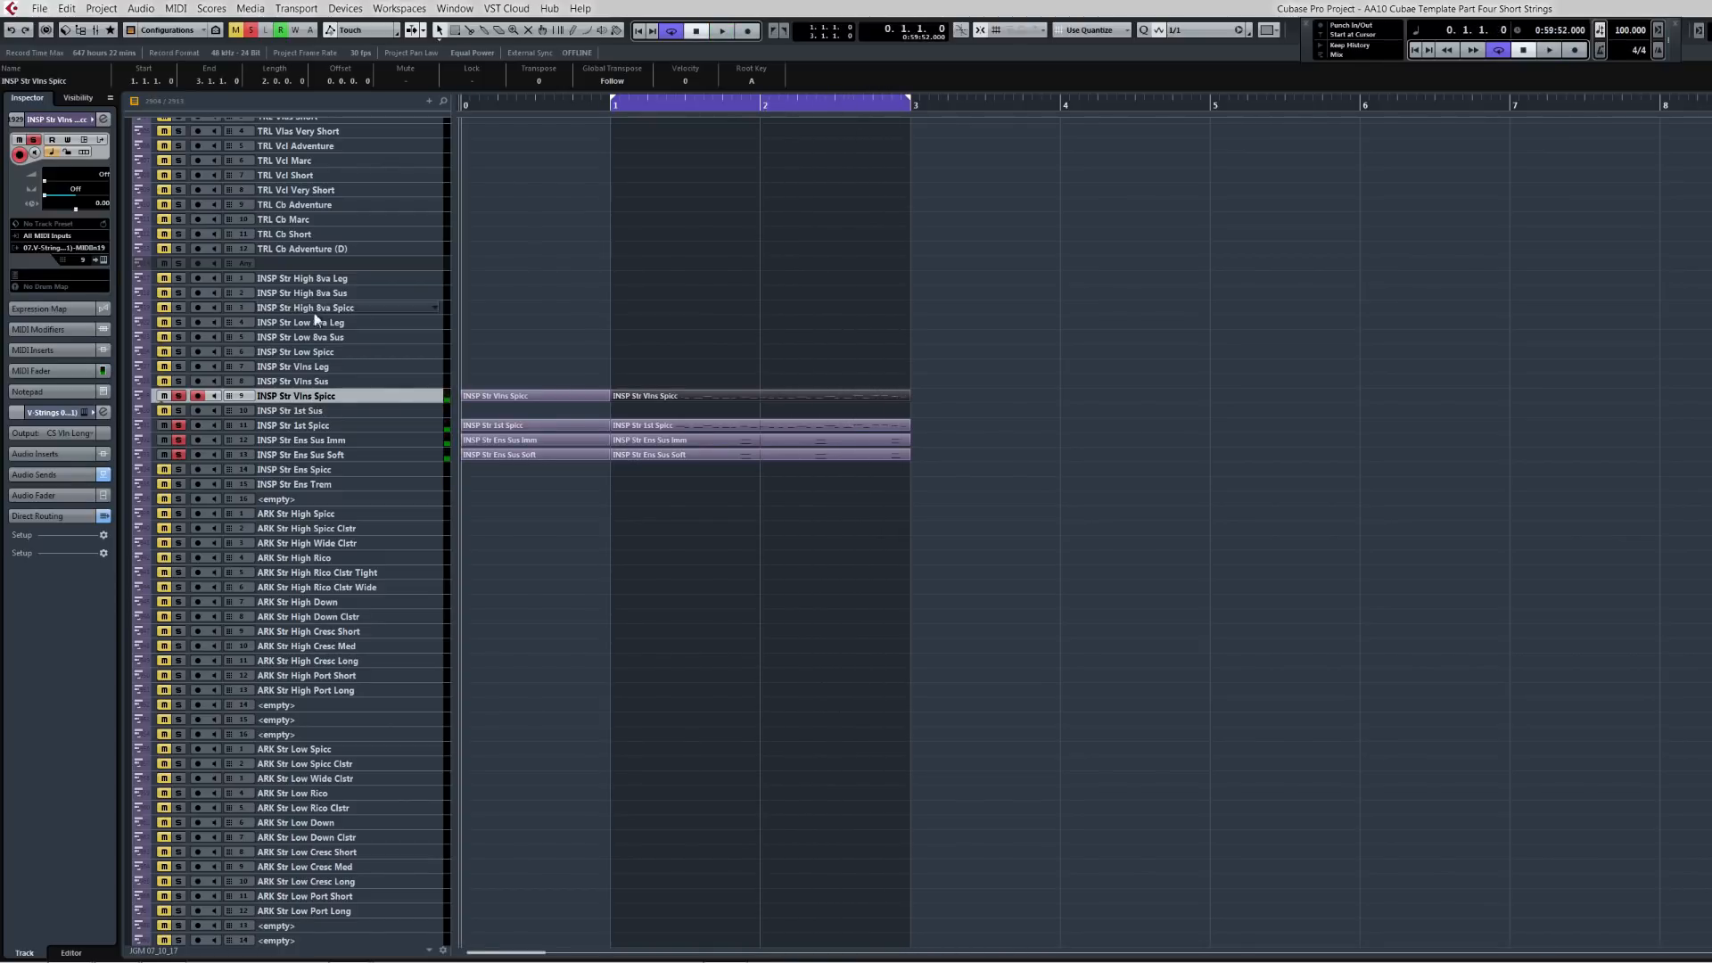
pyautogui.moveTo(572, 373); pyautogui.dragTo(688, 482)
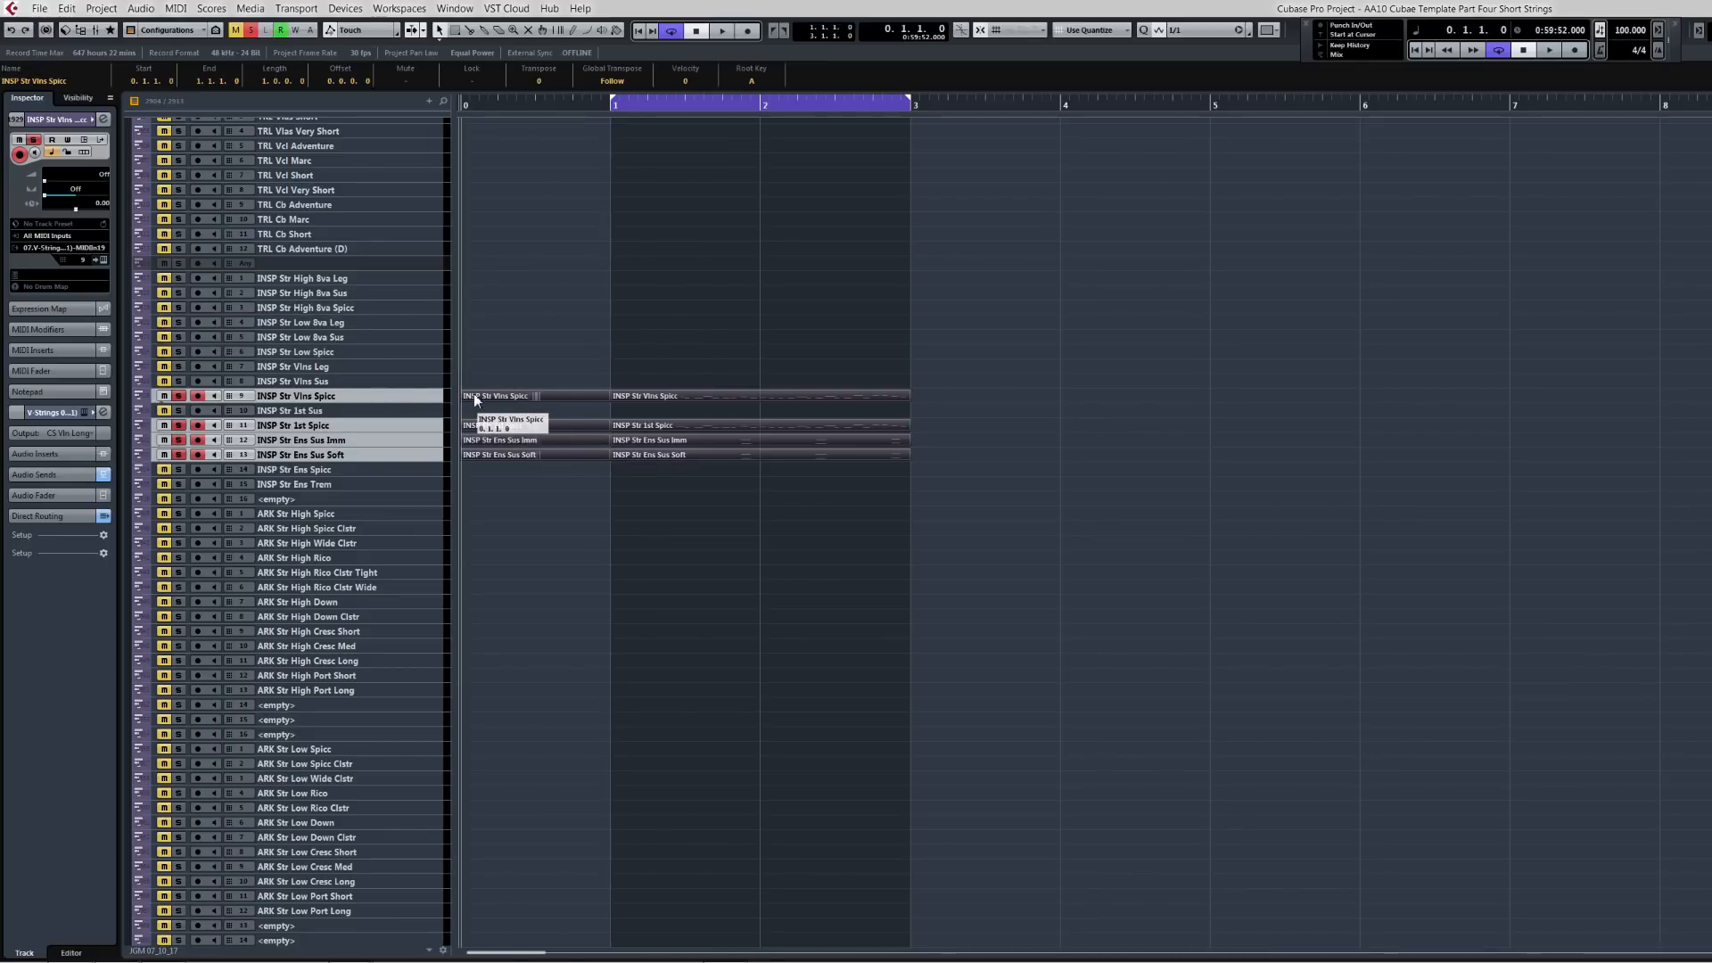
pyautogui.moveTo(475, 398); pyautogui.dragTo(478, 512)
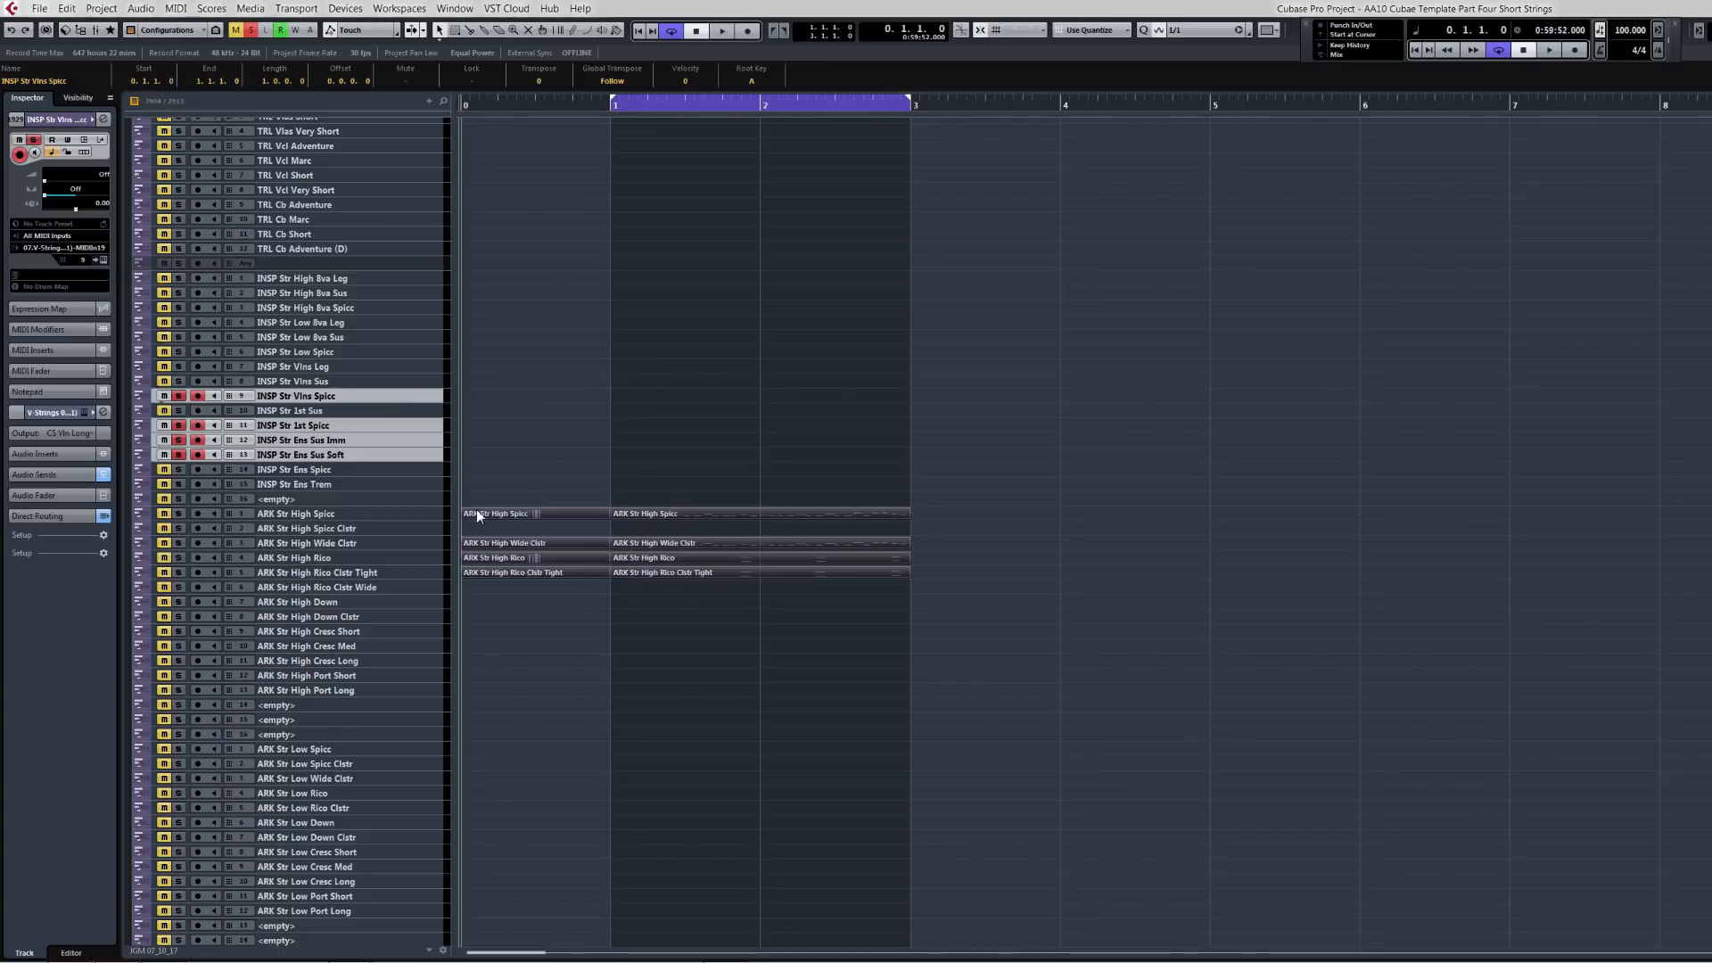
# Step: Solo the ARK Str High Spicc track and play back the phrase from the start
pyautogui.click(651, 517)
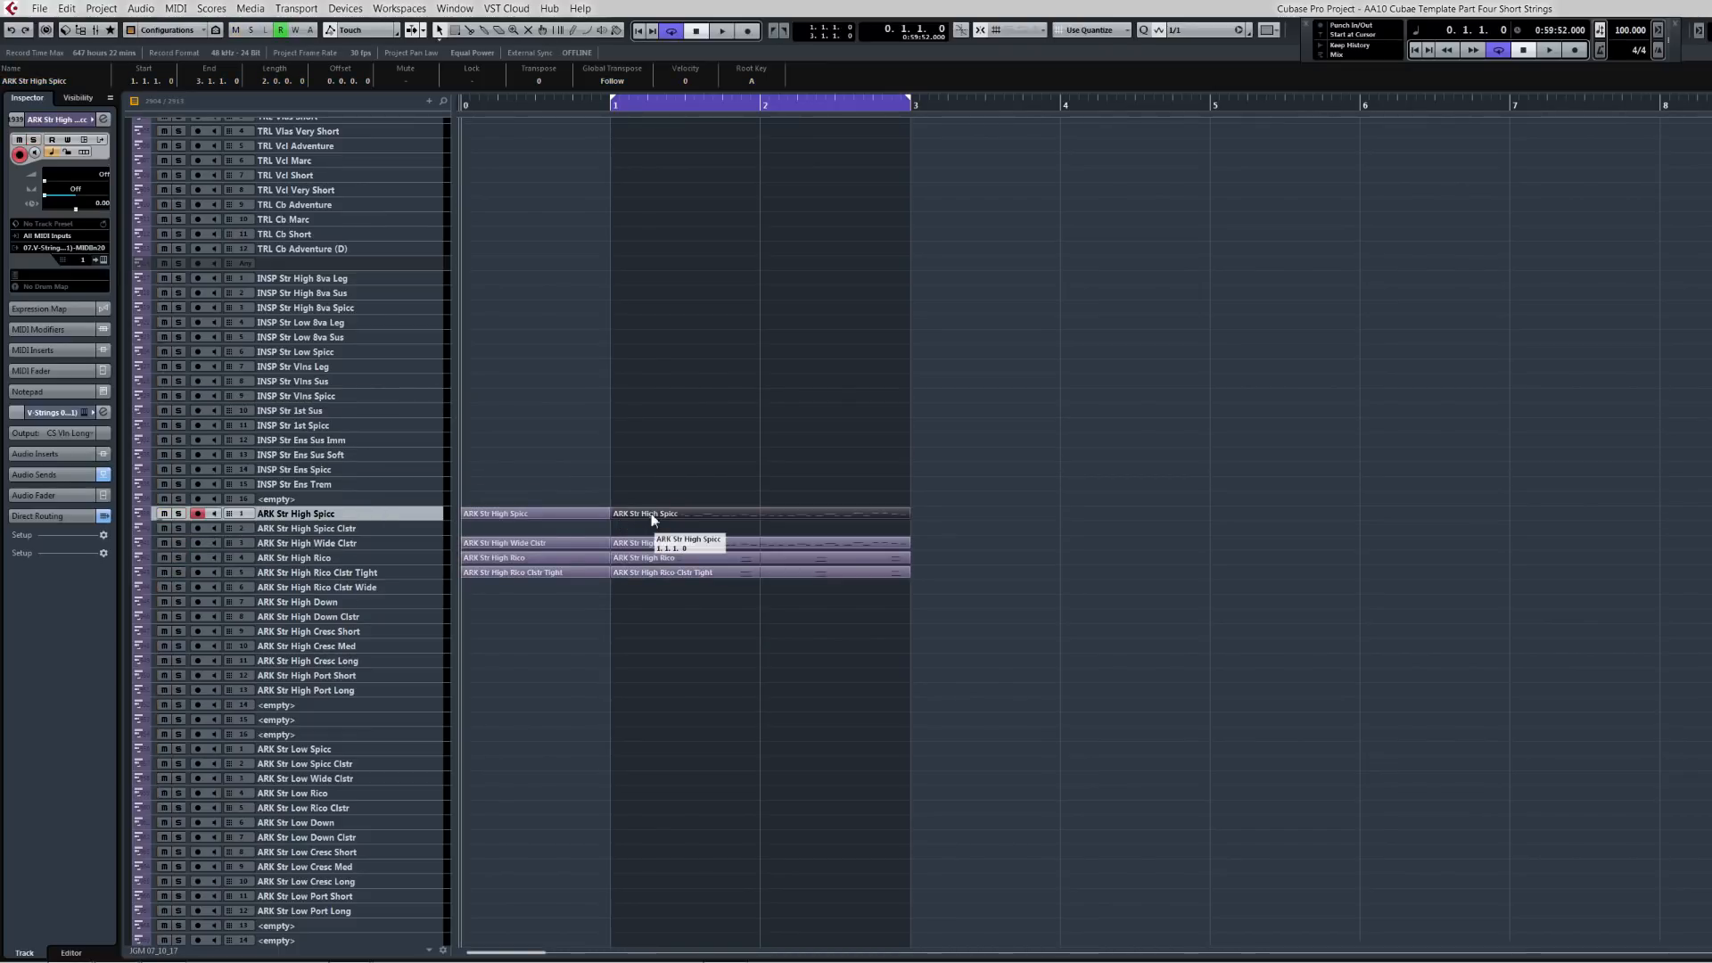
pyautogui.press('s')
pyautogui.press('KP_1')
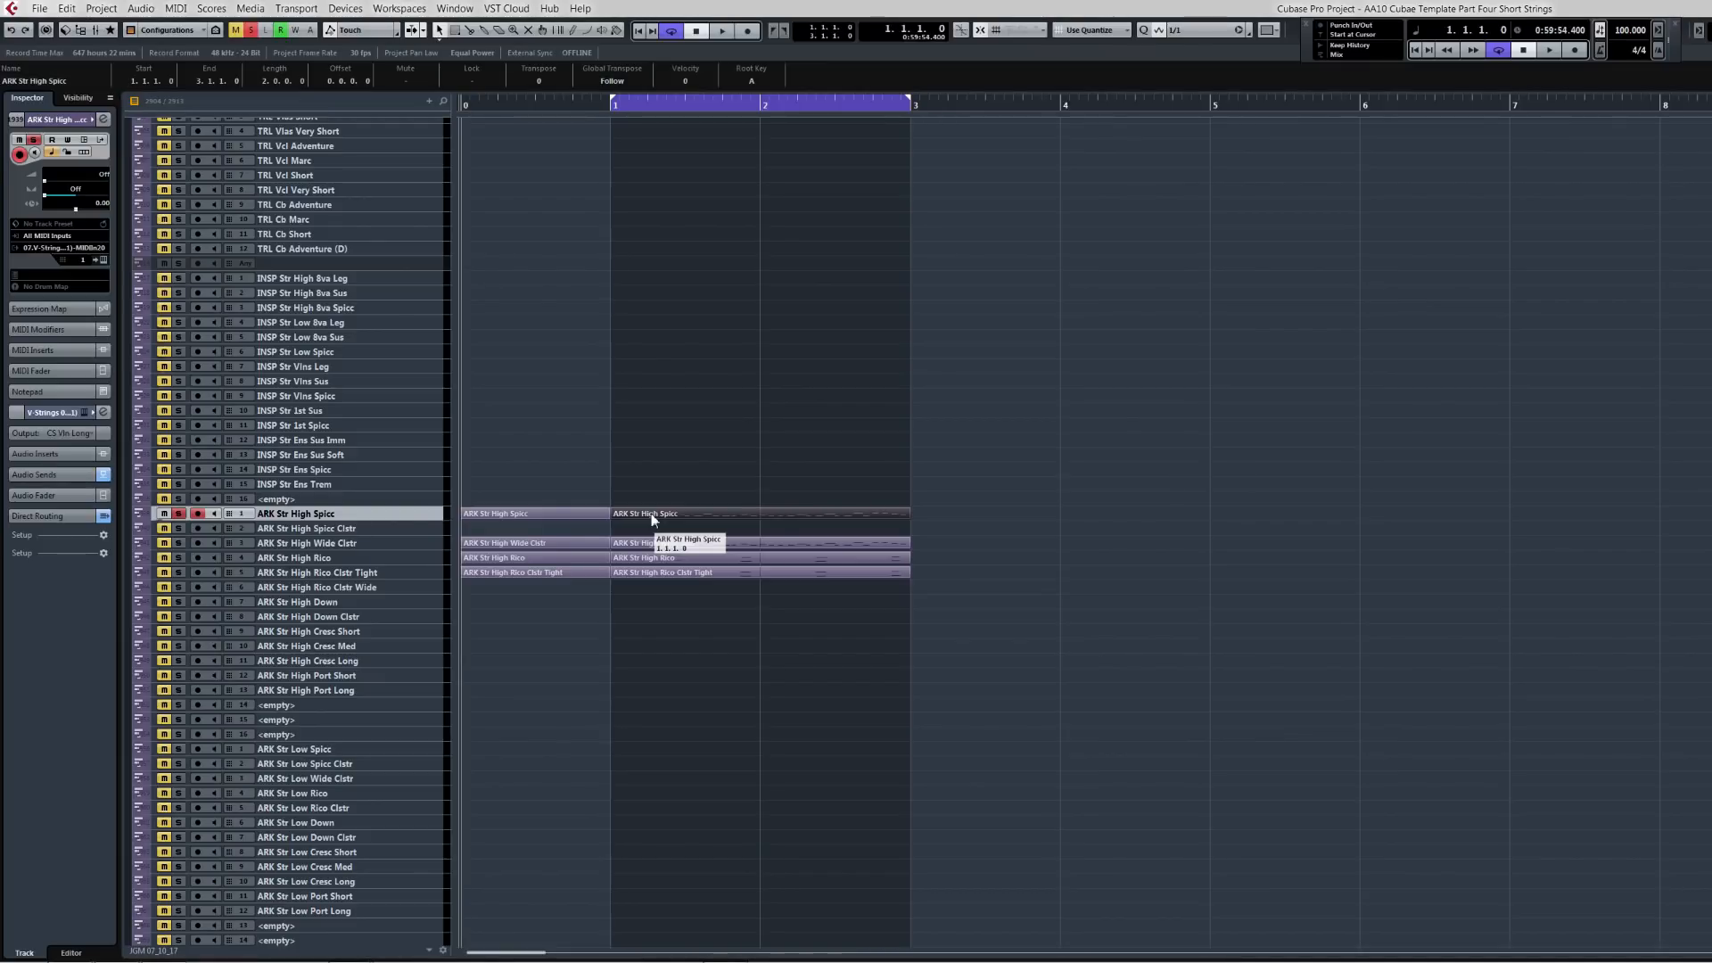
pyautogui.press('space')
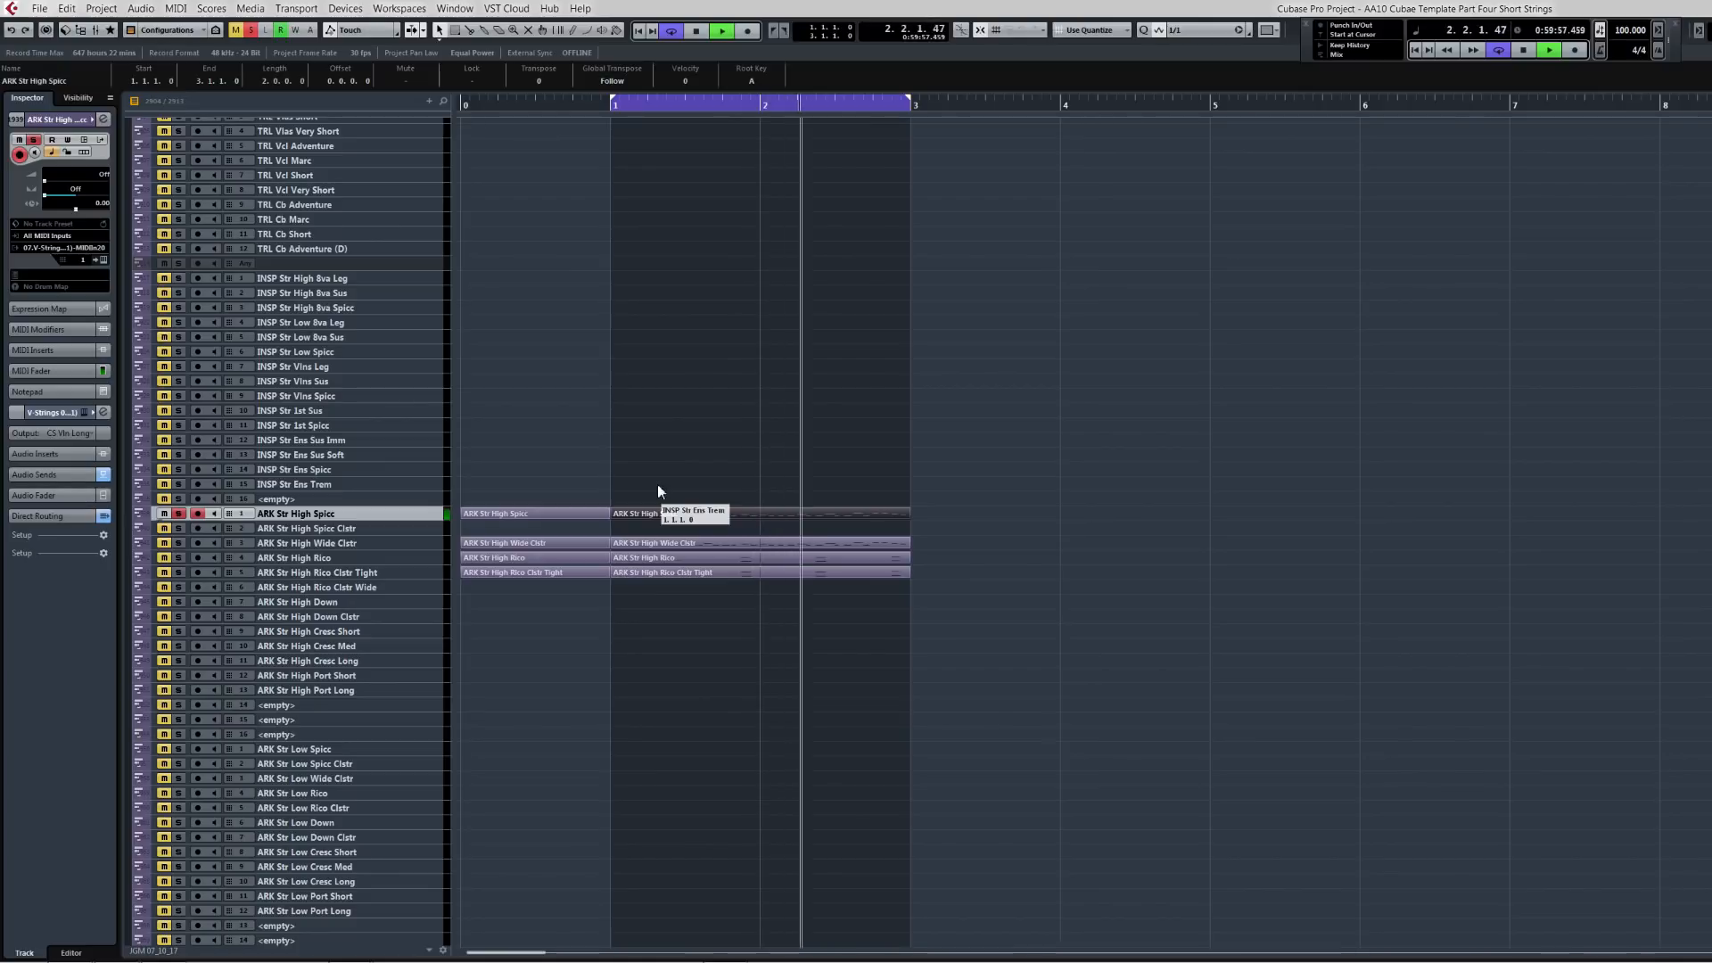
pyautogui.press('space')
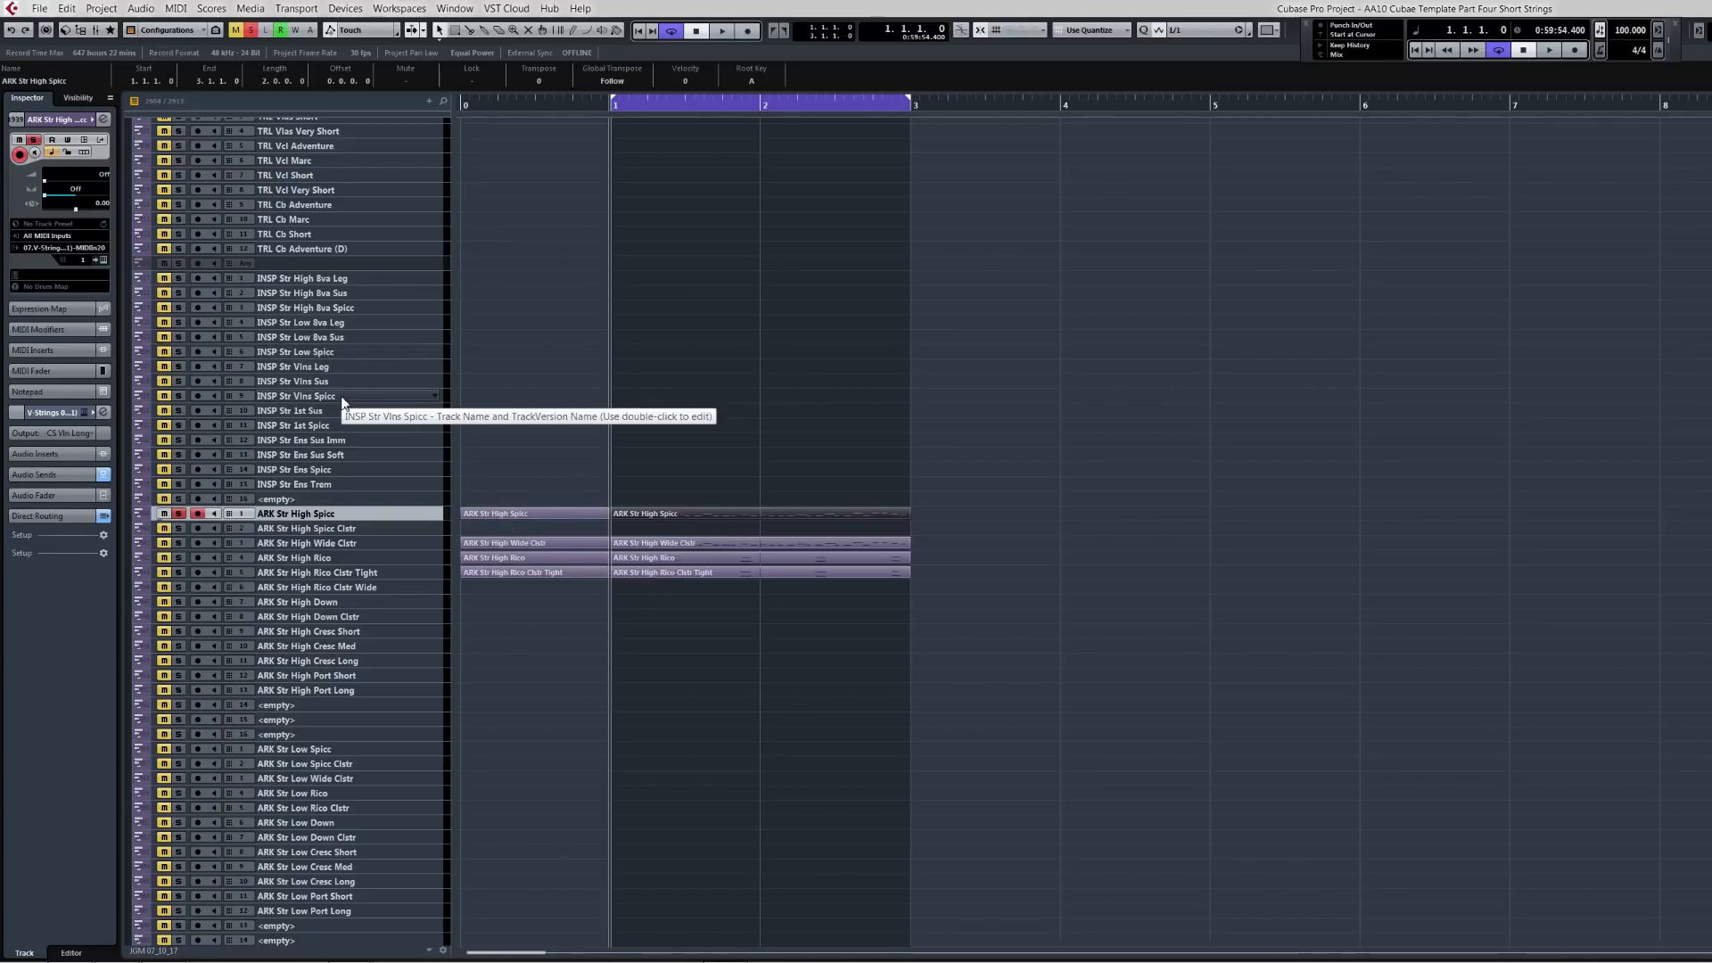
# Step: Select and delete the phrase parts from the ARK string tracks
pyautogui.moveTo(521, 478); pyautogui.dragTo(724, 606)
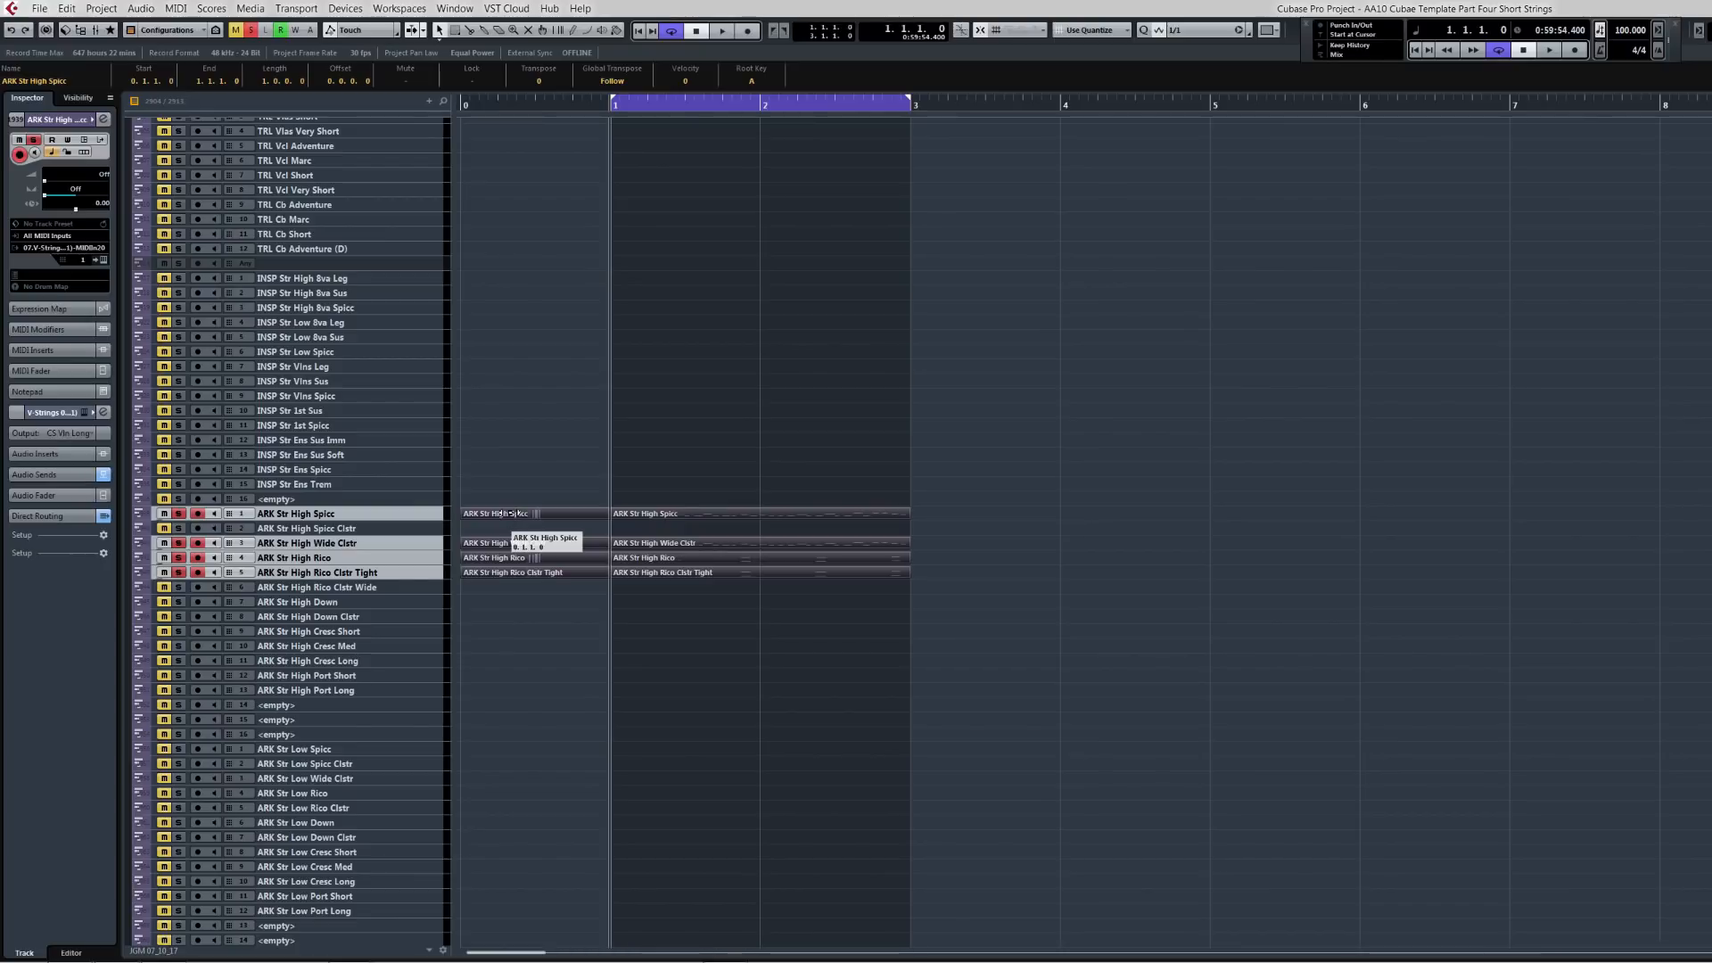
pyautogui.press('Delete')
pyautogui.scroll(-10, 347, 633)
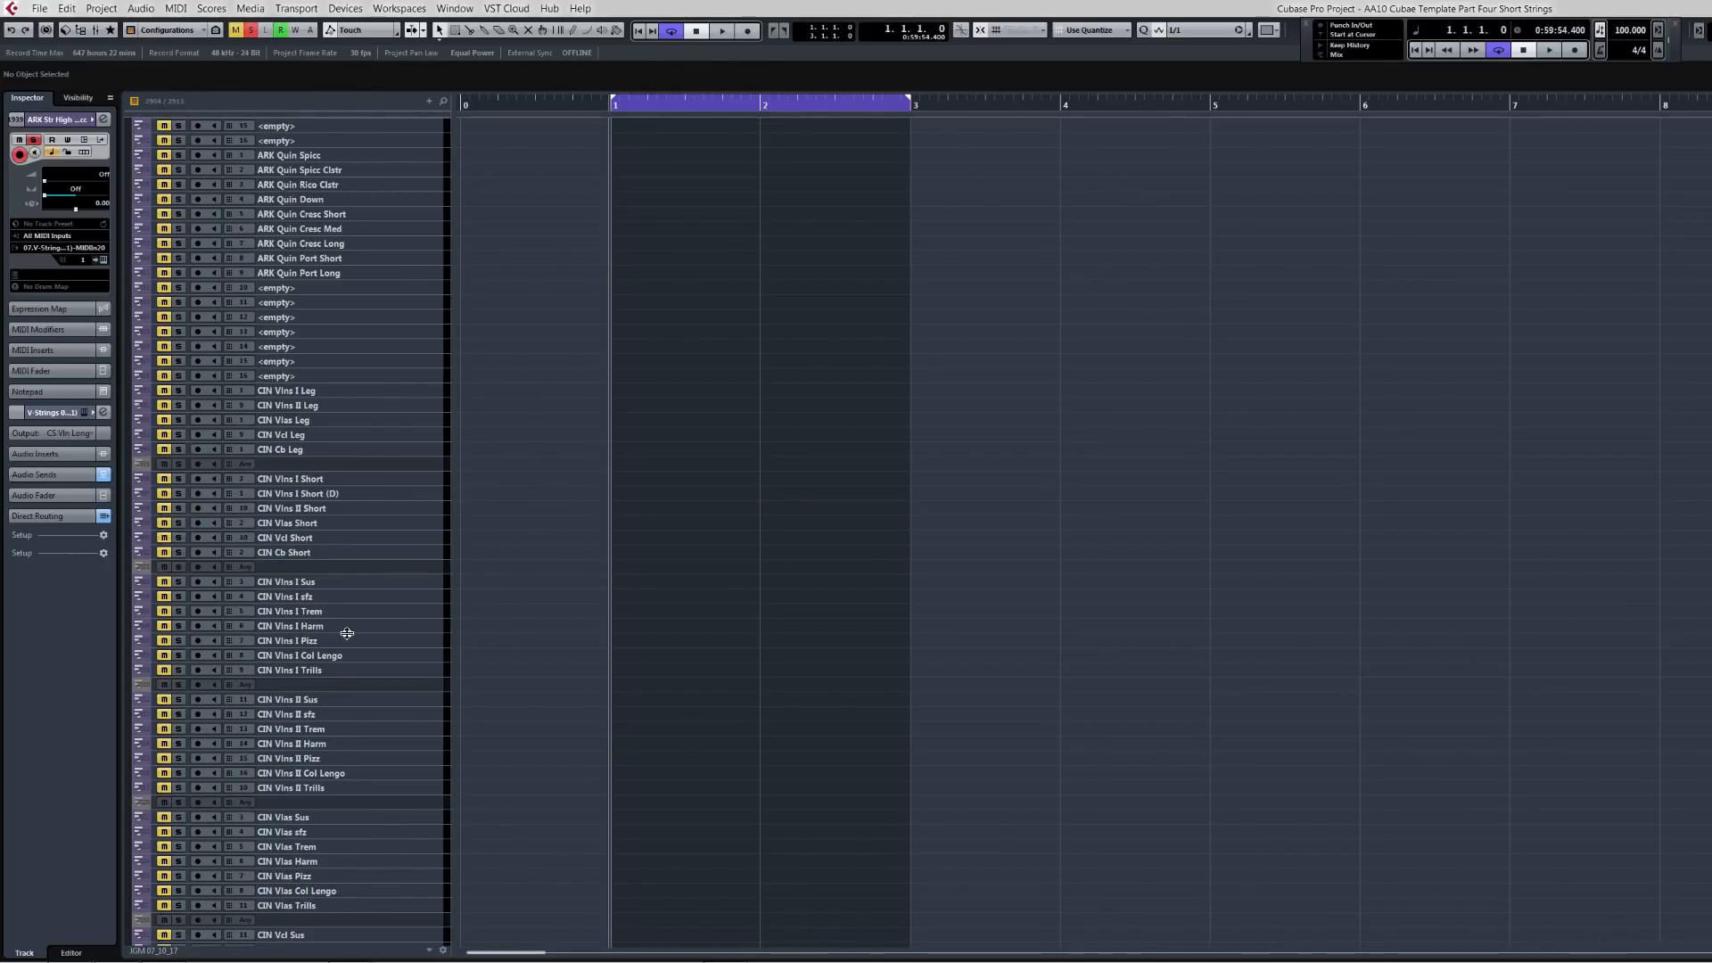
# Step: Solo CIN Vlns I Short and paste the phrase parts onto the CIN short tracks down to CIN Cb Short
pyautogui.click(328, 481)
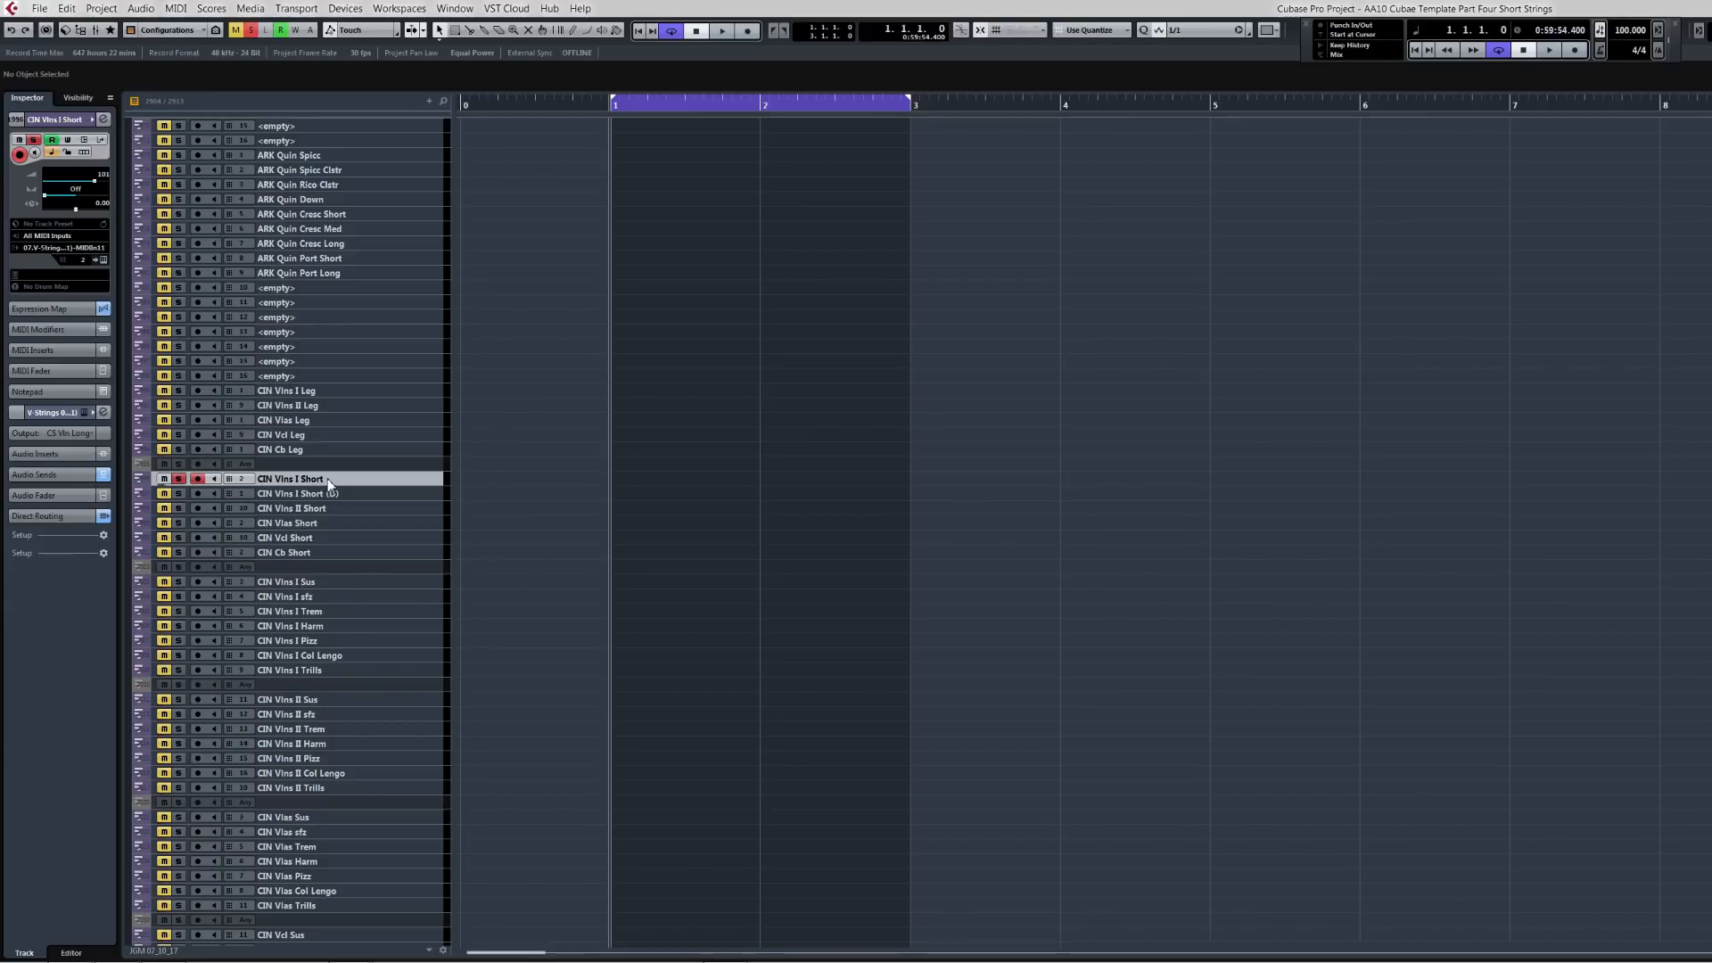
pyautogui.press('s')
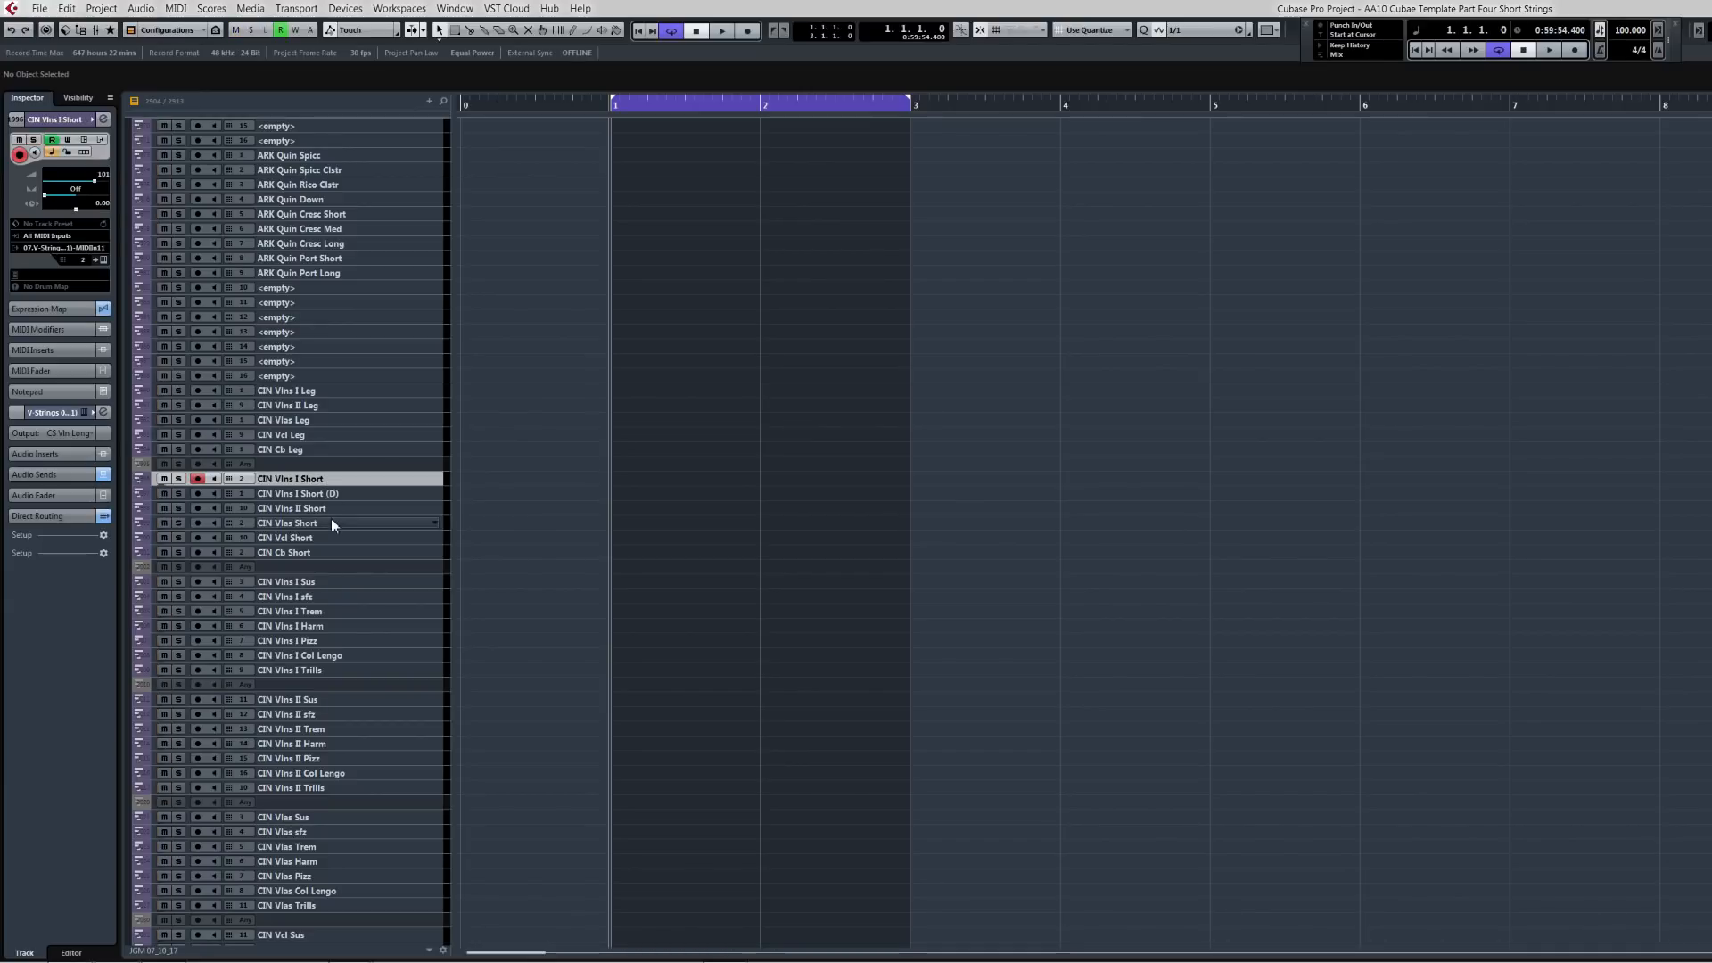
pyautogui.keyDown('shift'); pyautogui.click(332, 552); pyautogui.keyUp('shift')
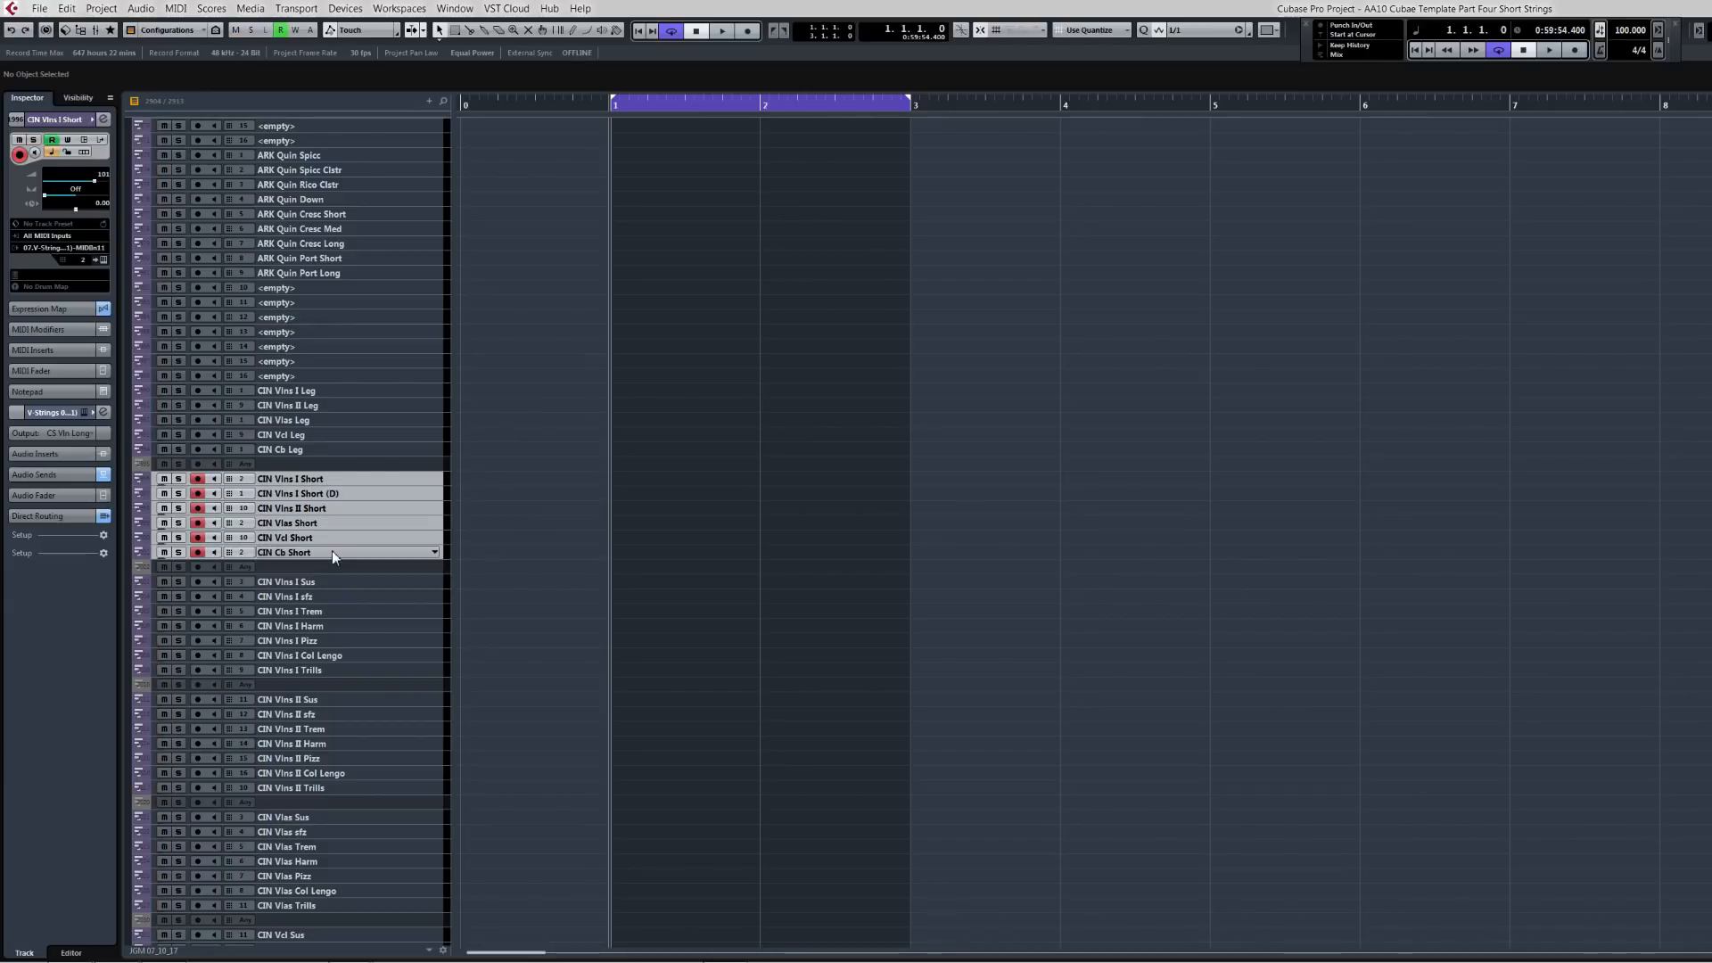
pyautogui.hotkey('ctrl', 'v')
# Step: Play back the phrase from the start on the soloed CIN Vlns I Short track
pyautogui.hotkey('ctrl', 'Left')
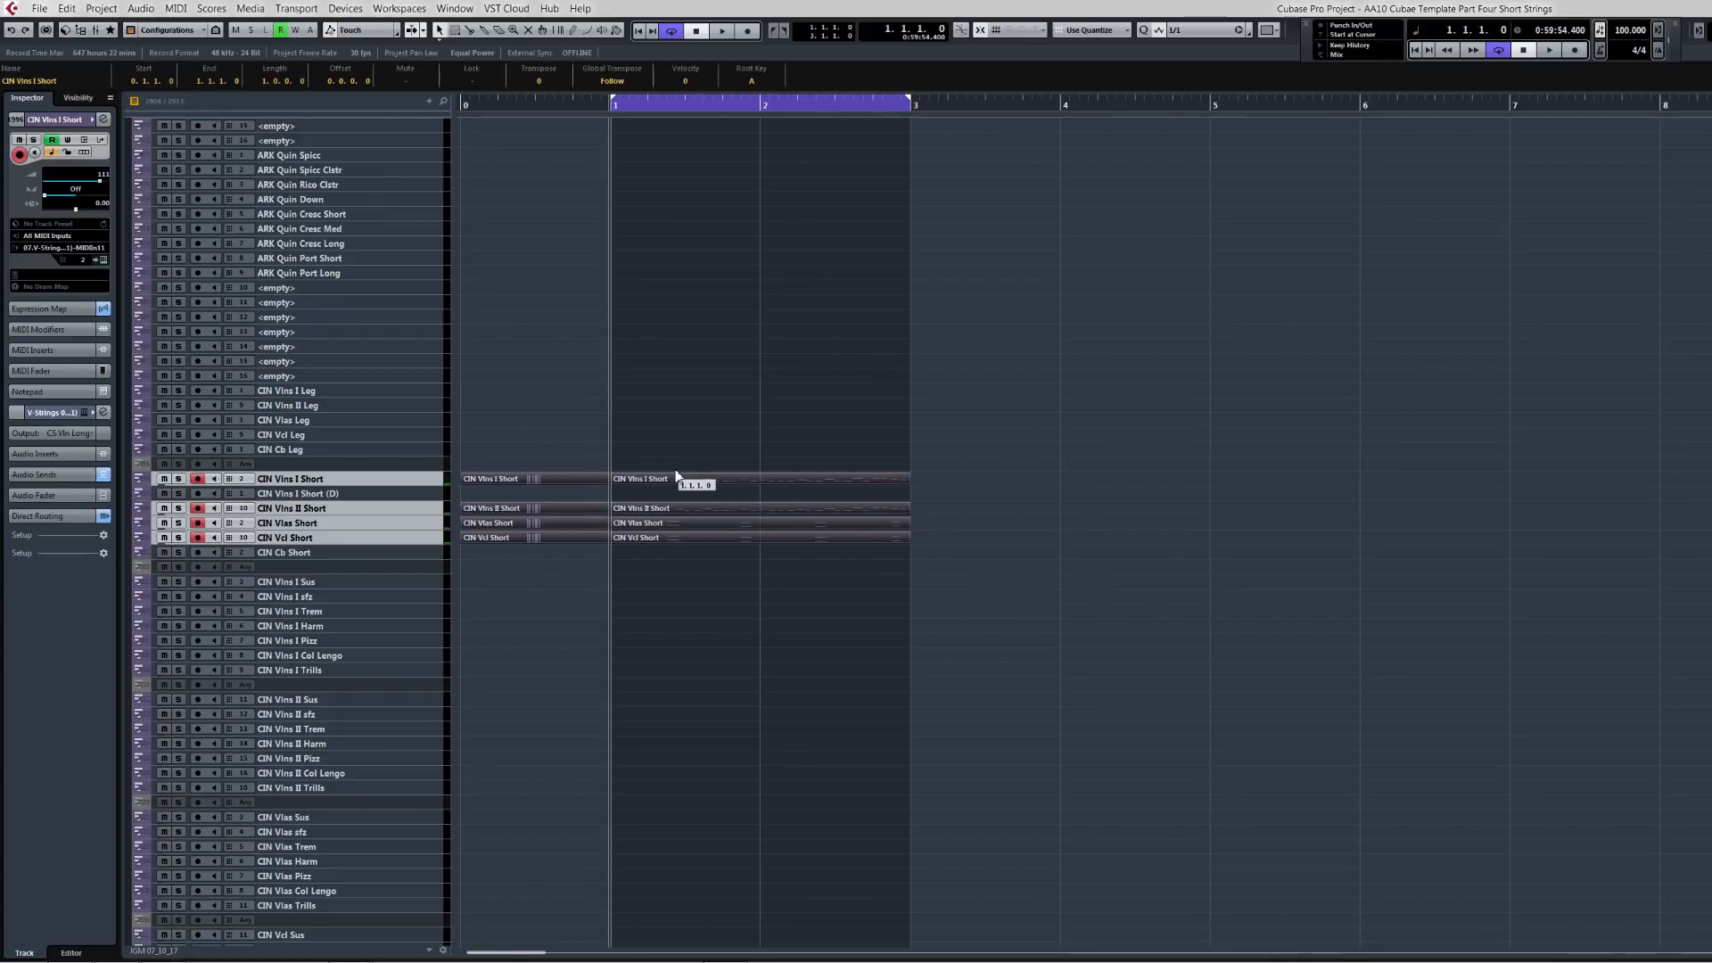
pyautogui.press('Home')
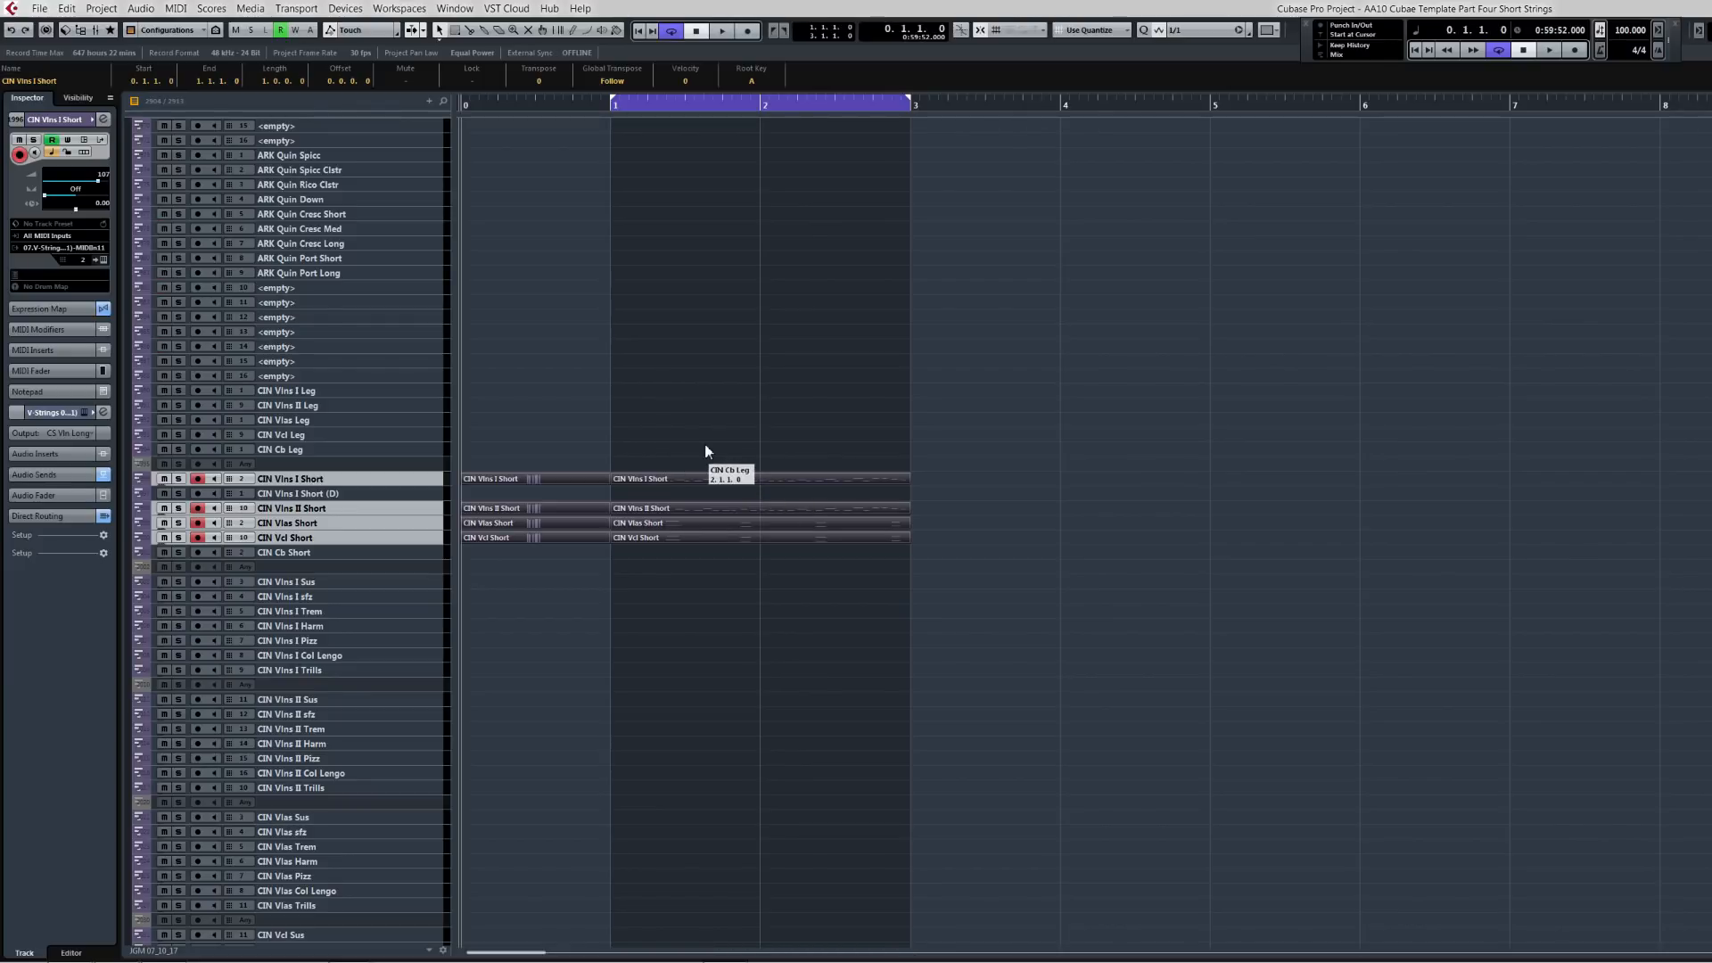
pyautogui.press('space')
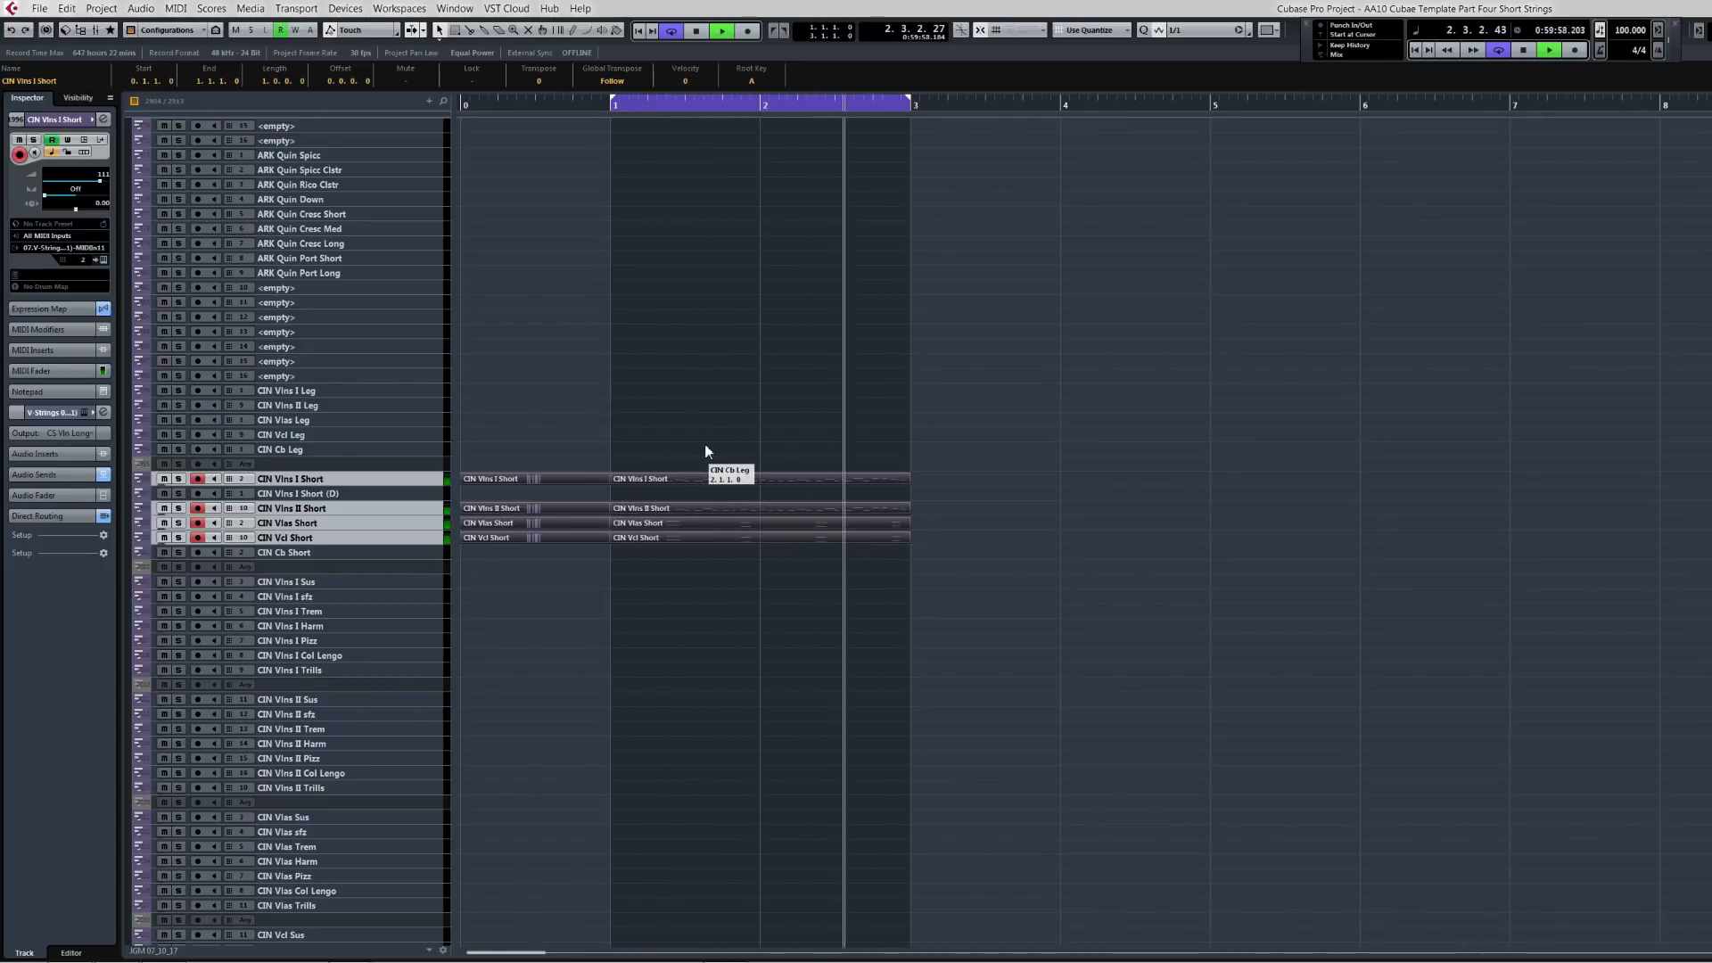
pyautogui.press('space')
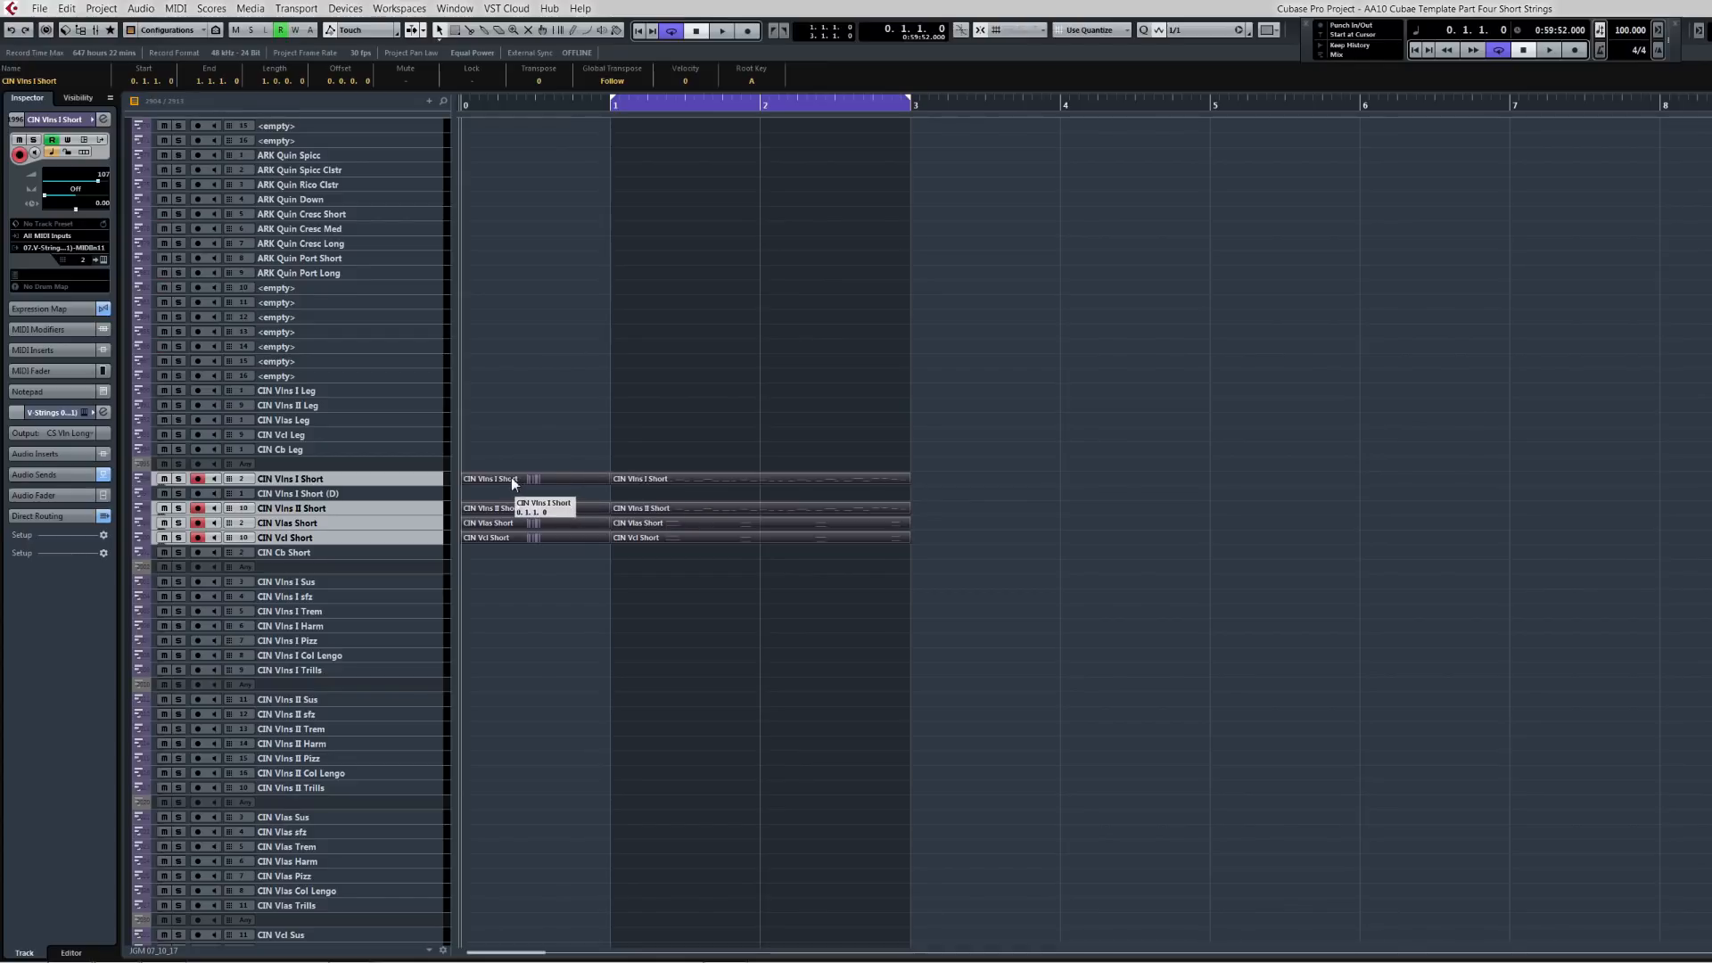
# Step: Delete the CIN phrase parts and paste the phrase onto the NOV tracks from NOV Vln Spicc to NOV LOW Spicc
pyautogui.press('Delete')
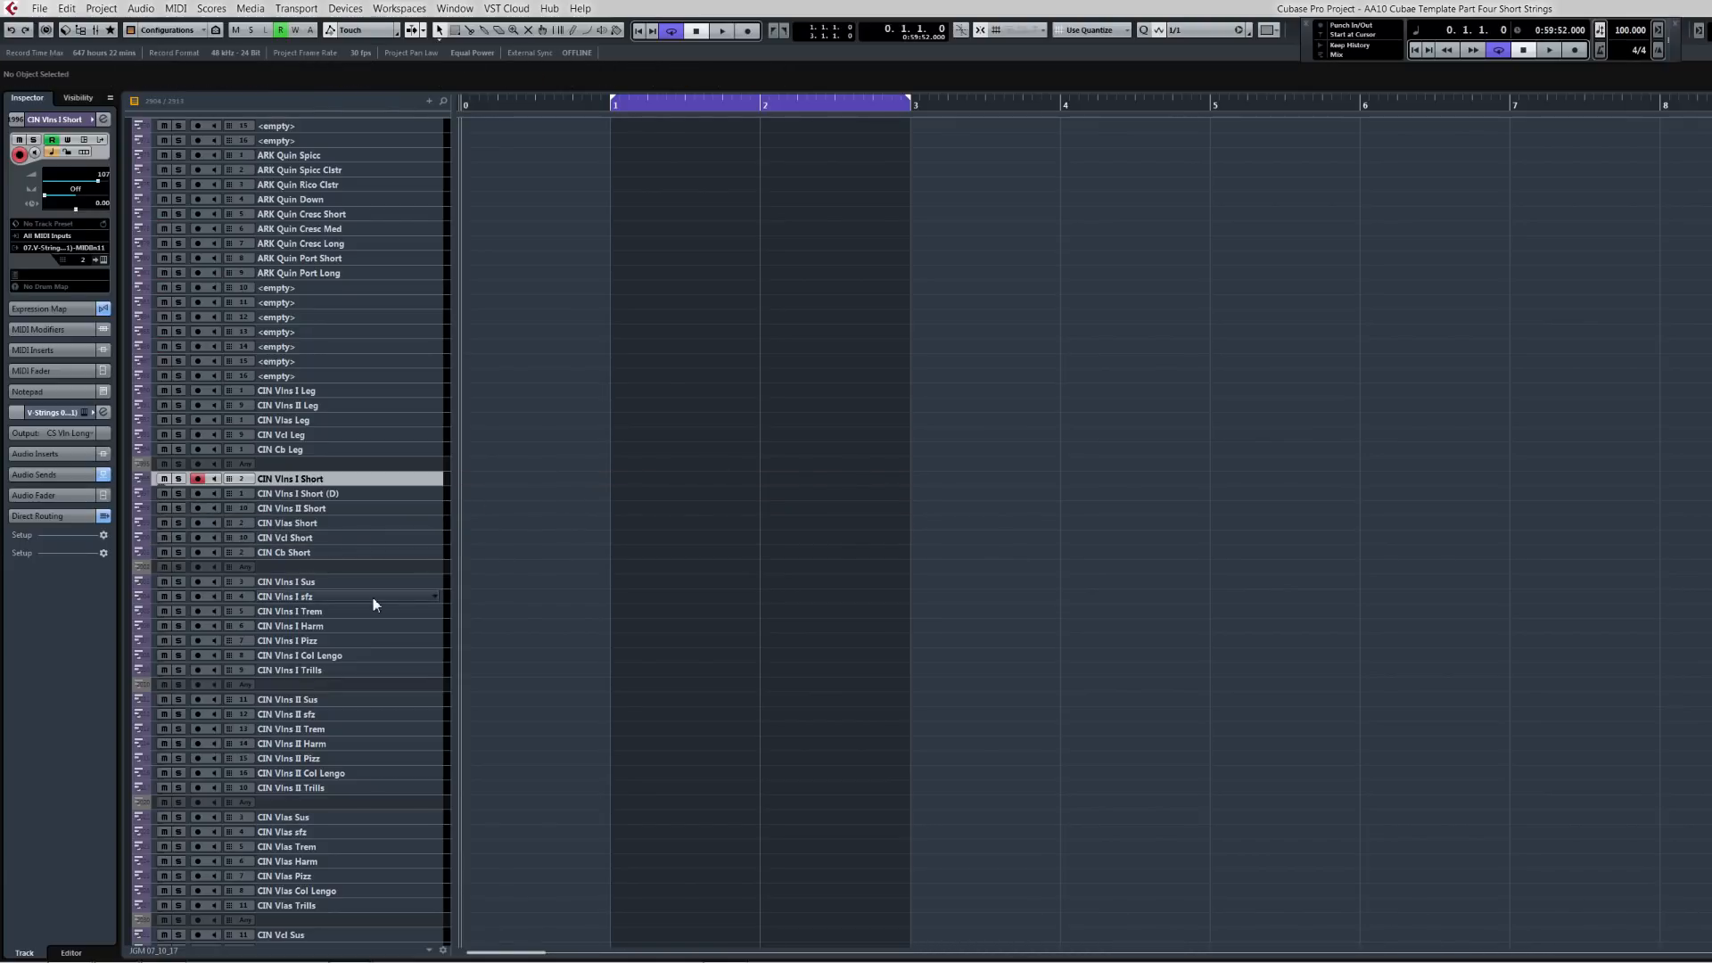
pyautogui.scroll(-10, 375, 598)
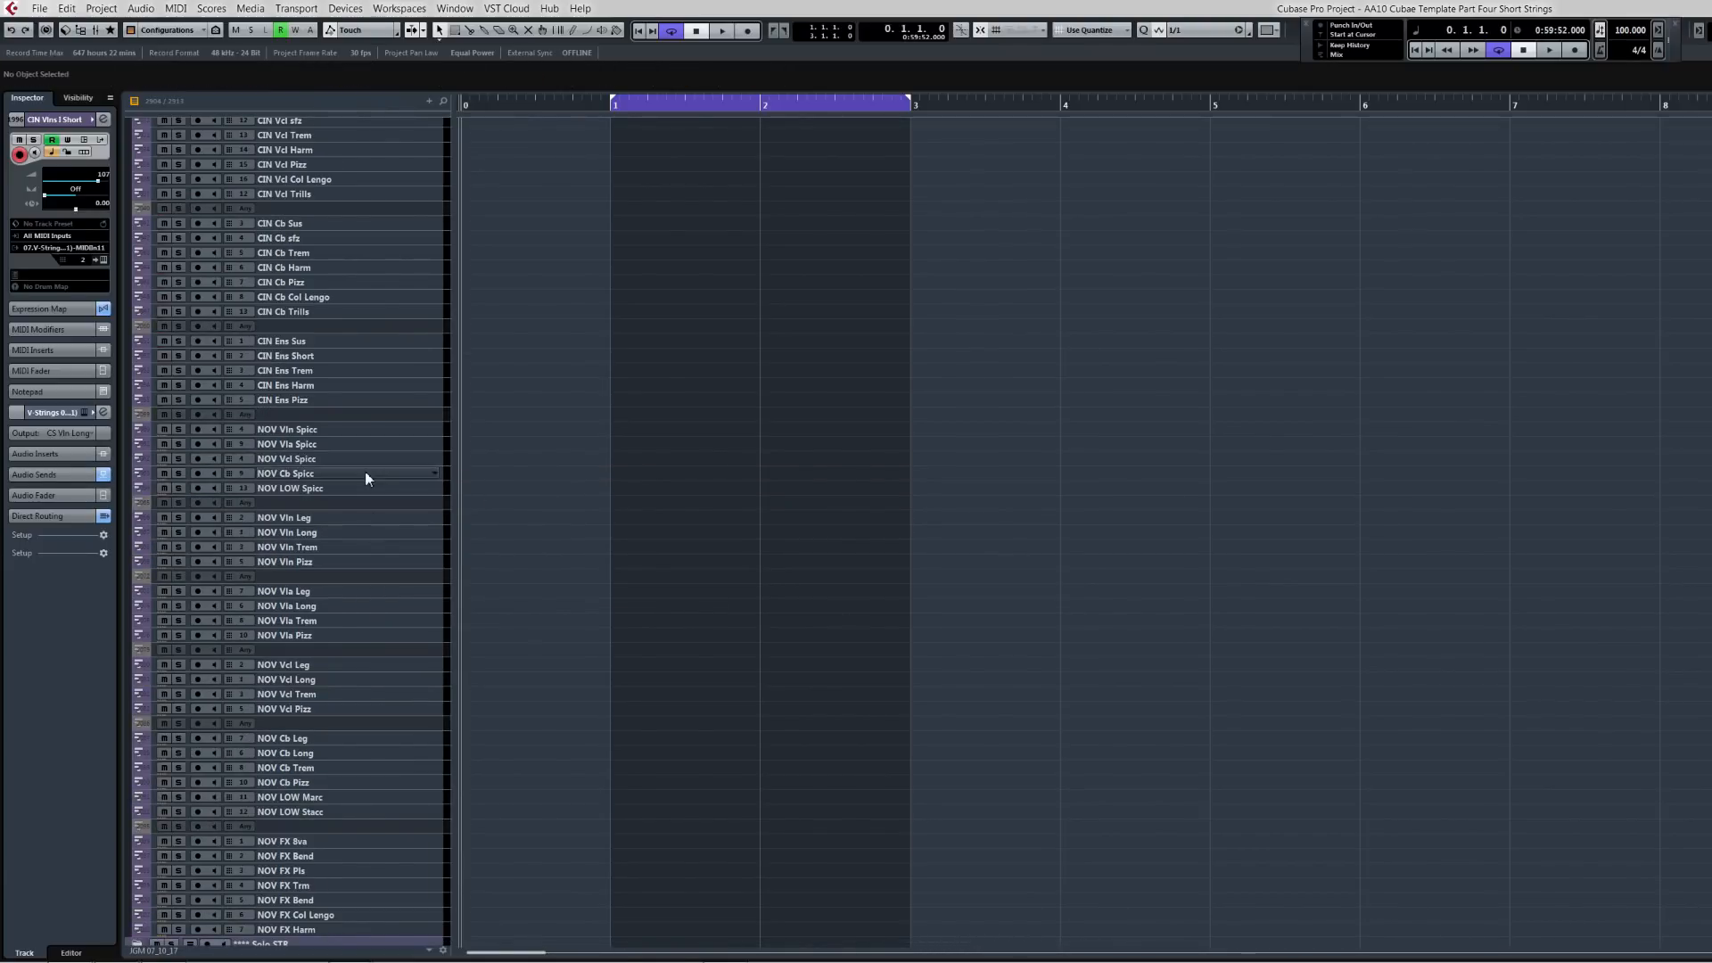
pyautogui.click(339, 430)
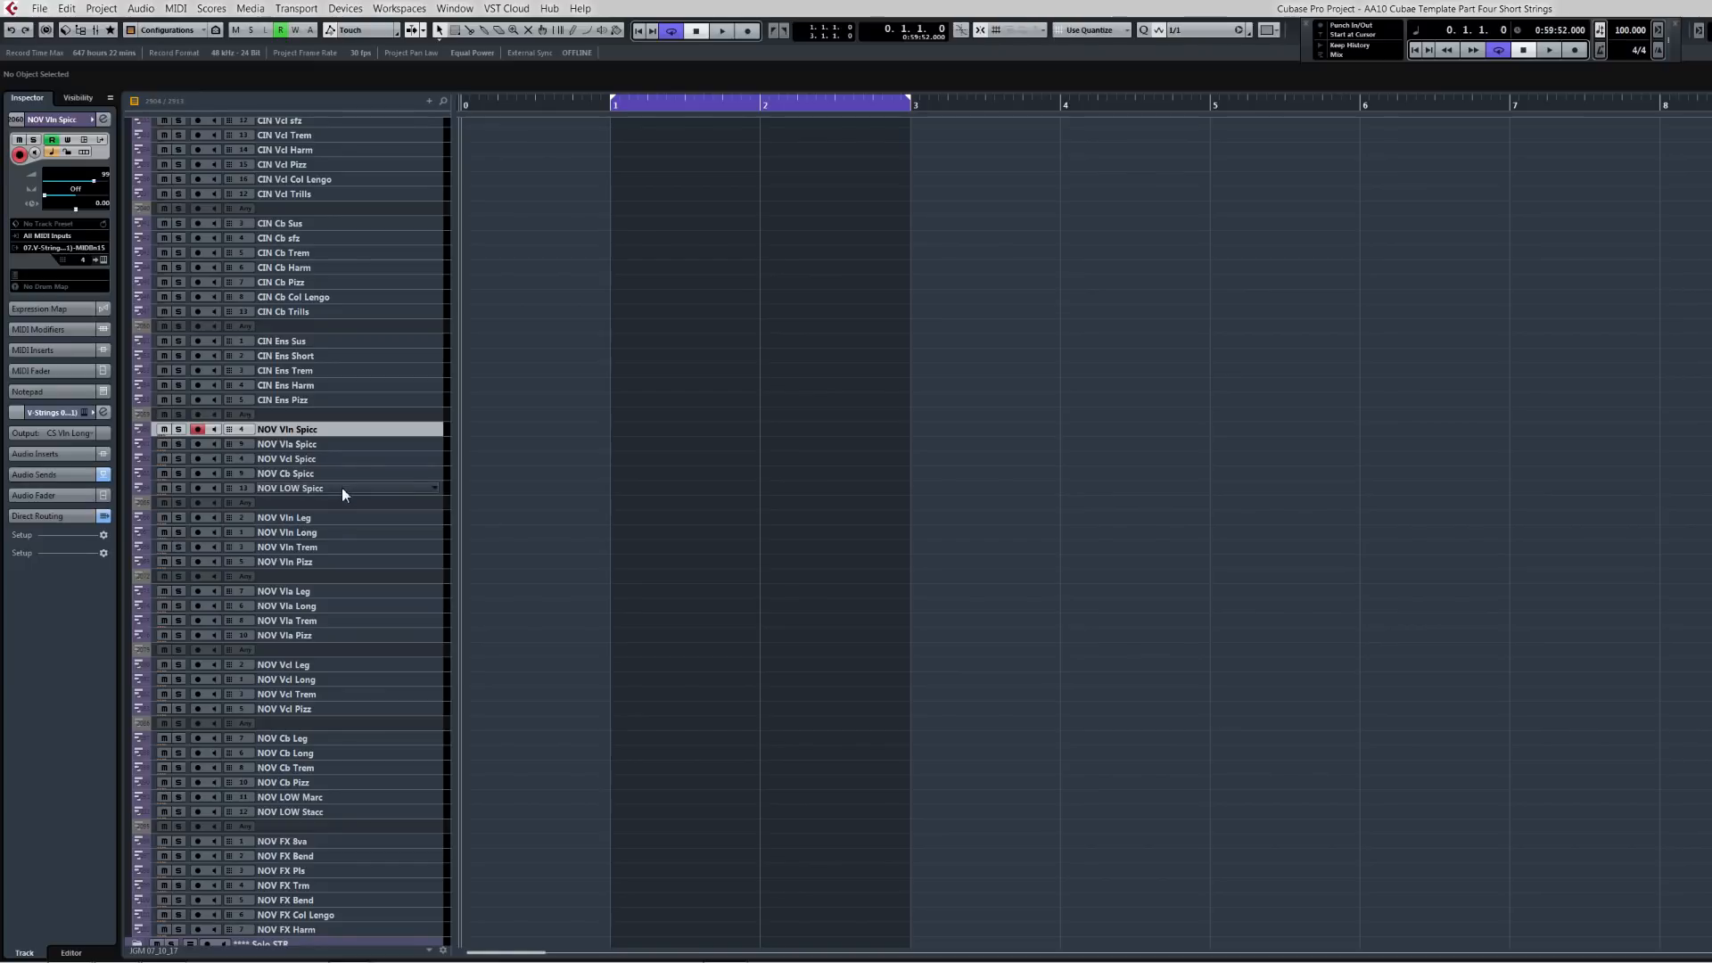
pyautogui.keyDown('shift'); pyautogui.click(340, 489); pyautogui.keyUp('shift')
pyautogui.hotkey('ctrl', 'v')
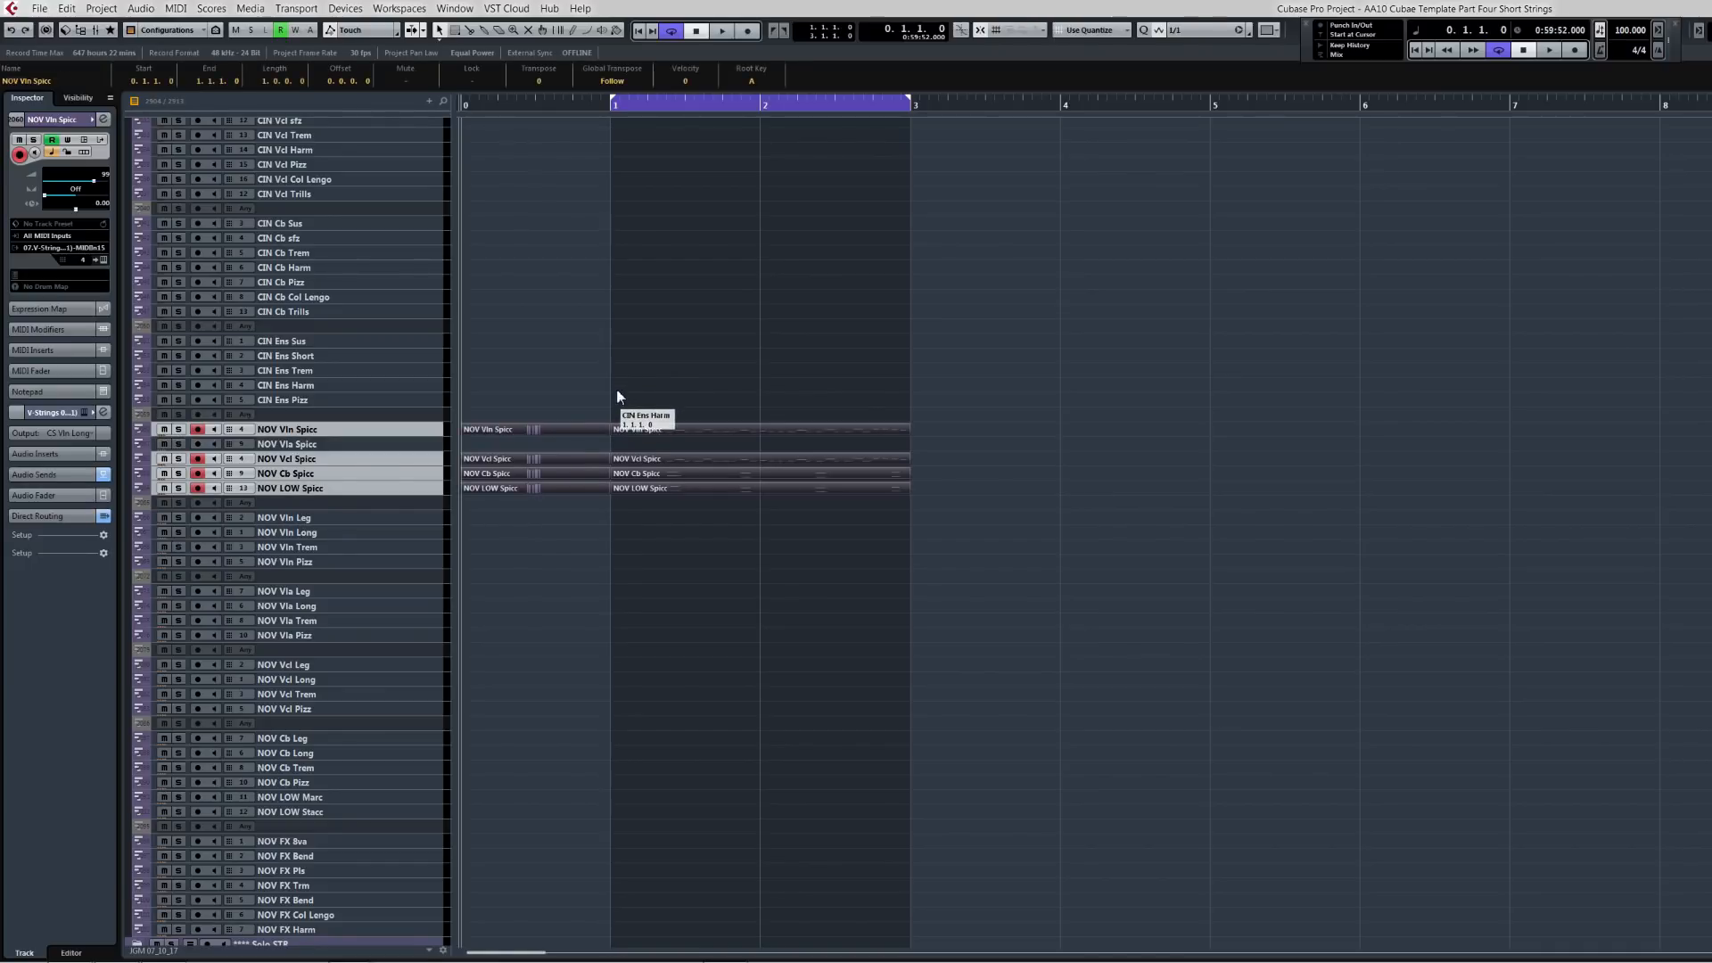
# Step: Play back the phrase from the start on the NOV Spicc tracks
pyautogui.press('KP_1')
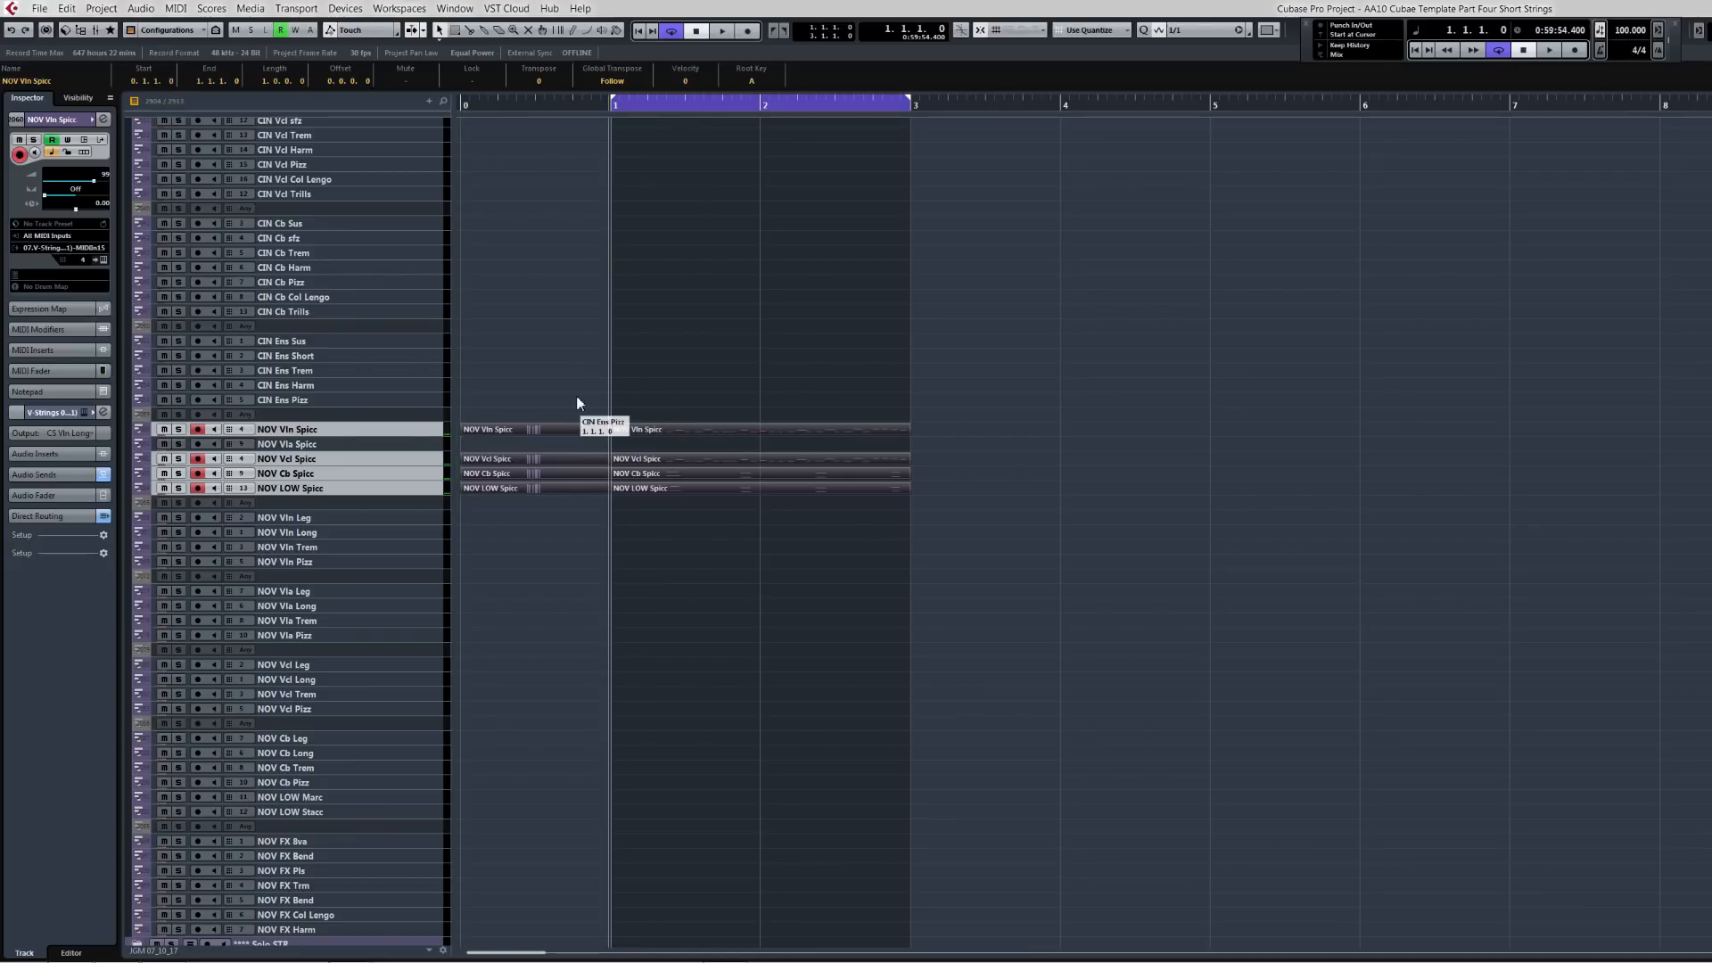
pyautogui.press('Home')
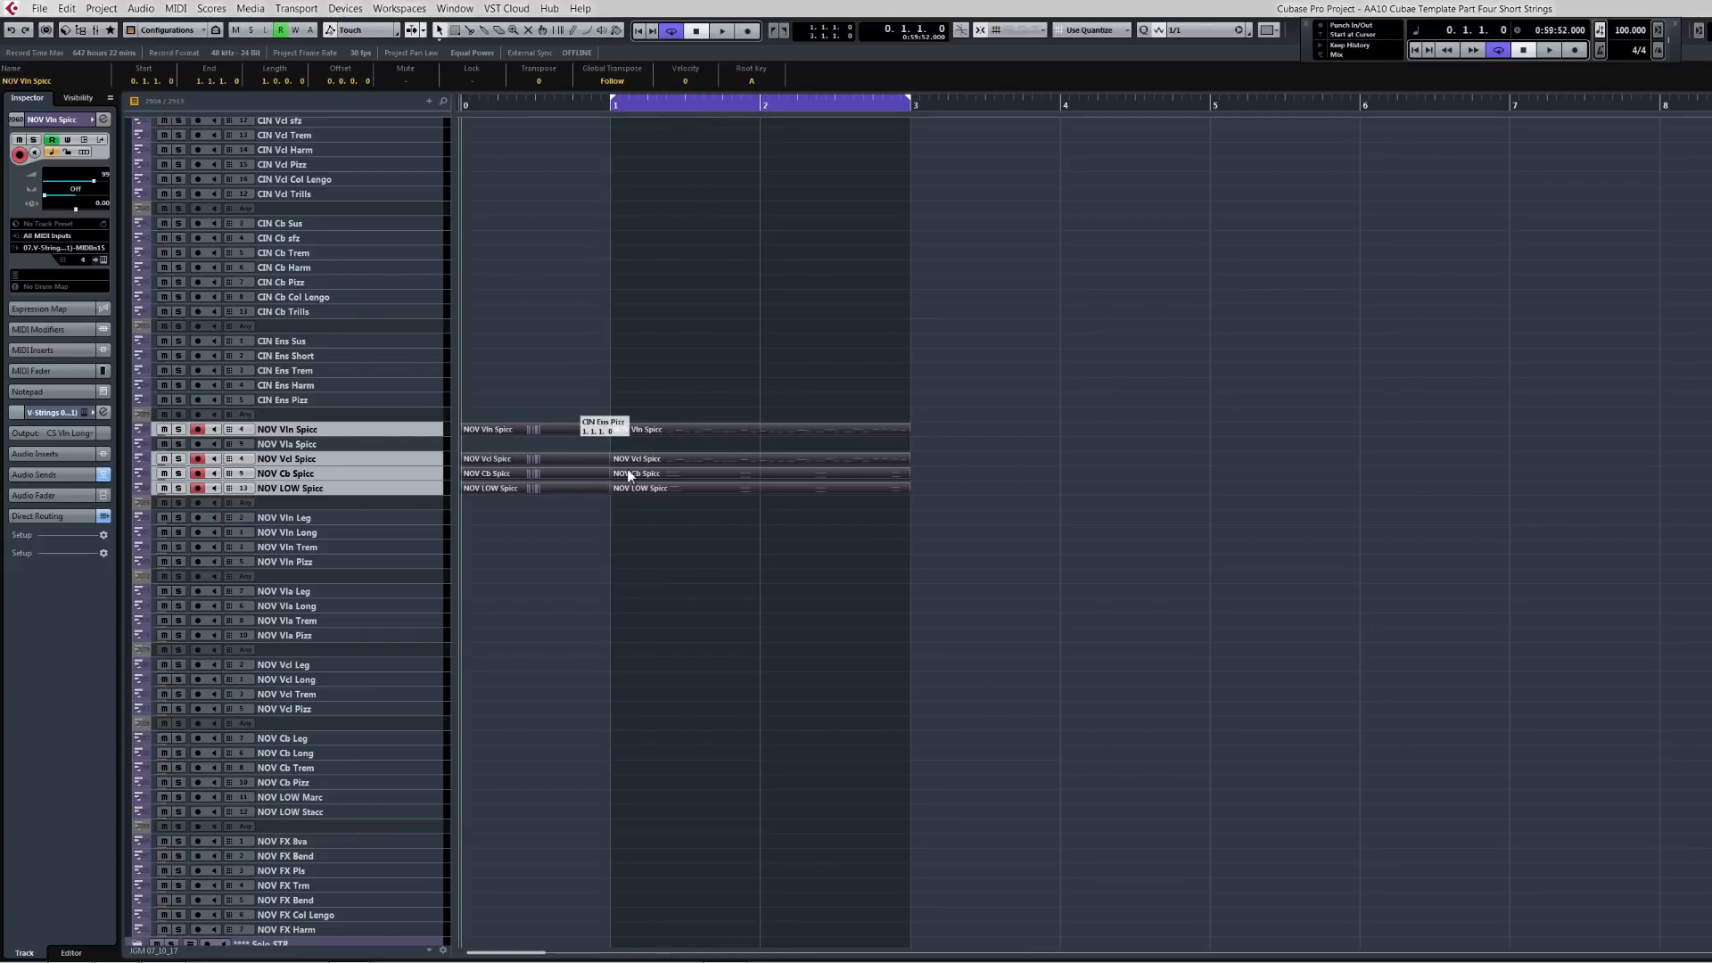
pyautogui.press('space')
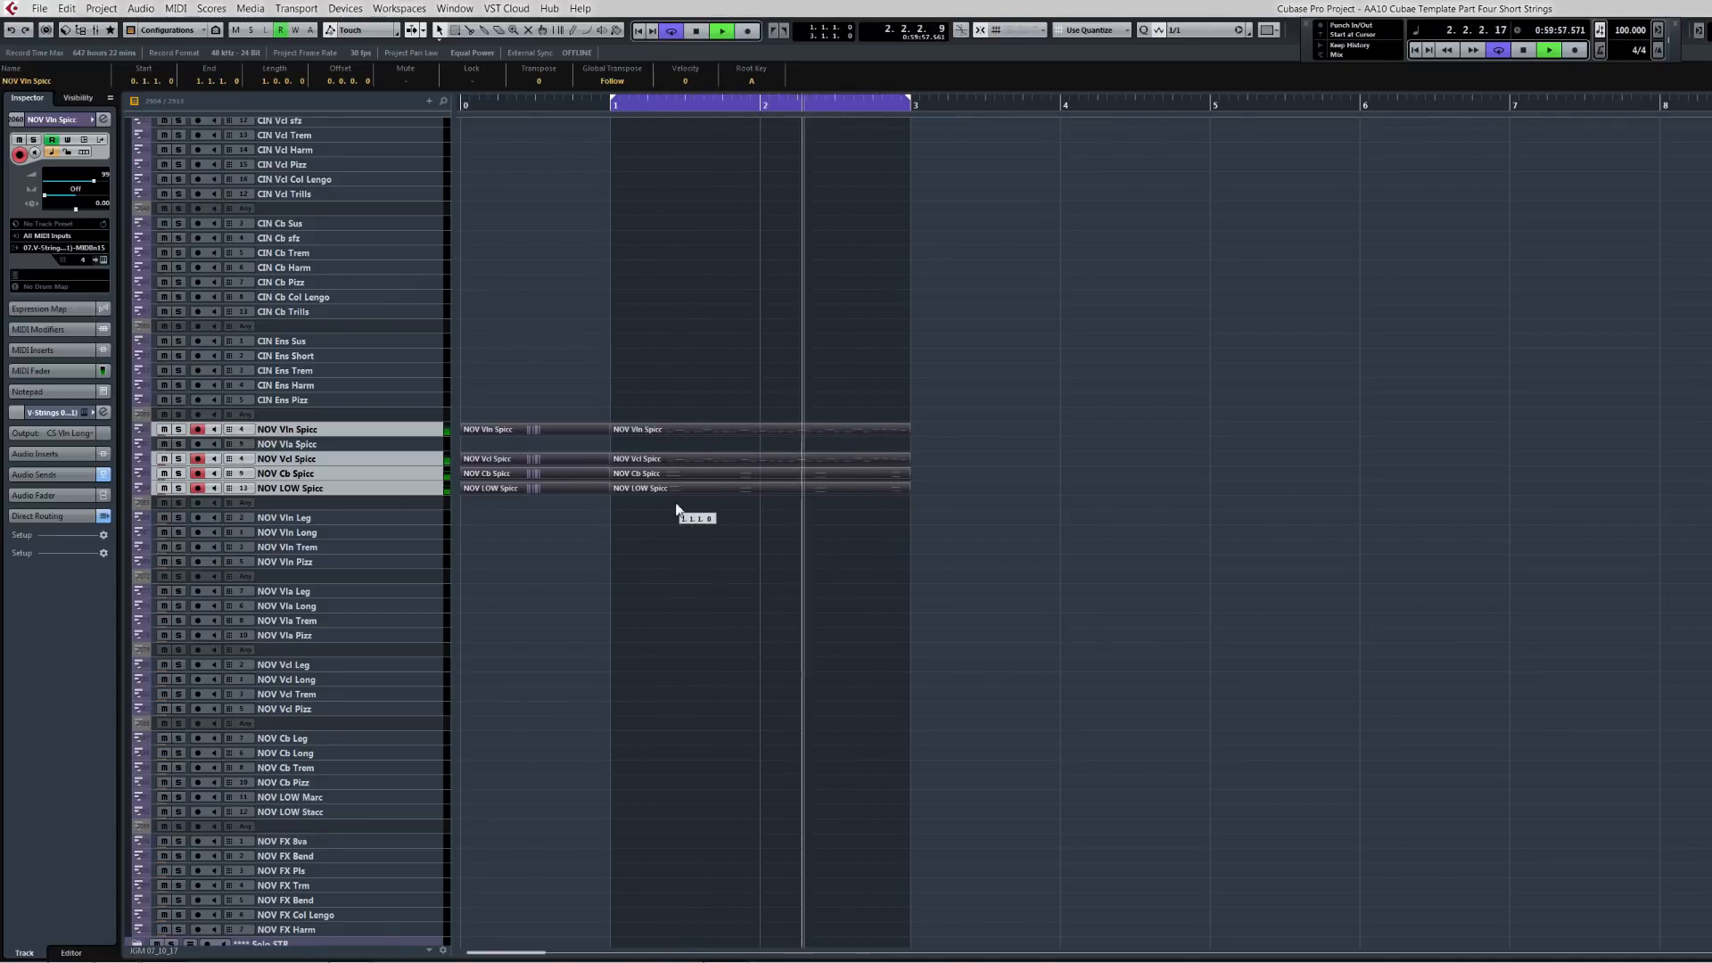
pyautogui.press('space')
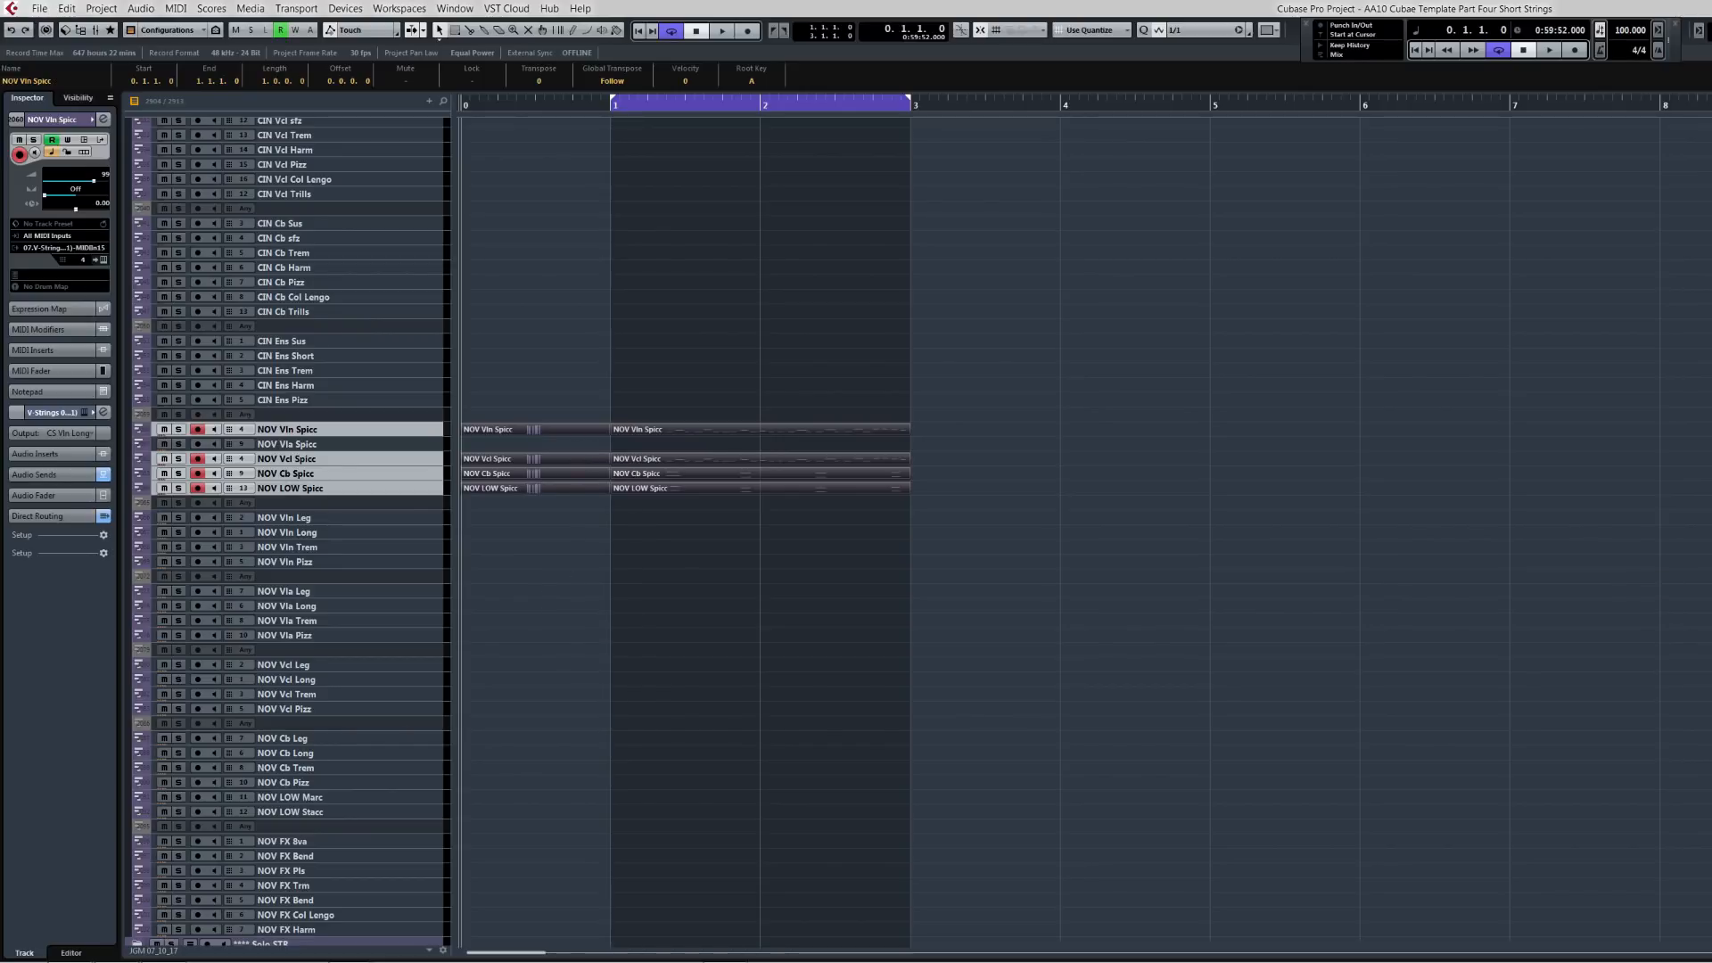
# Step: Collapse the Cine/NOVO/Soar Str folder track
pyautogui.scroll(-5, 517, 533)
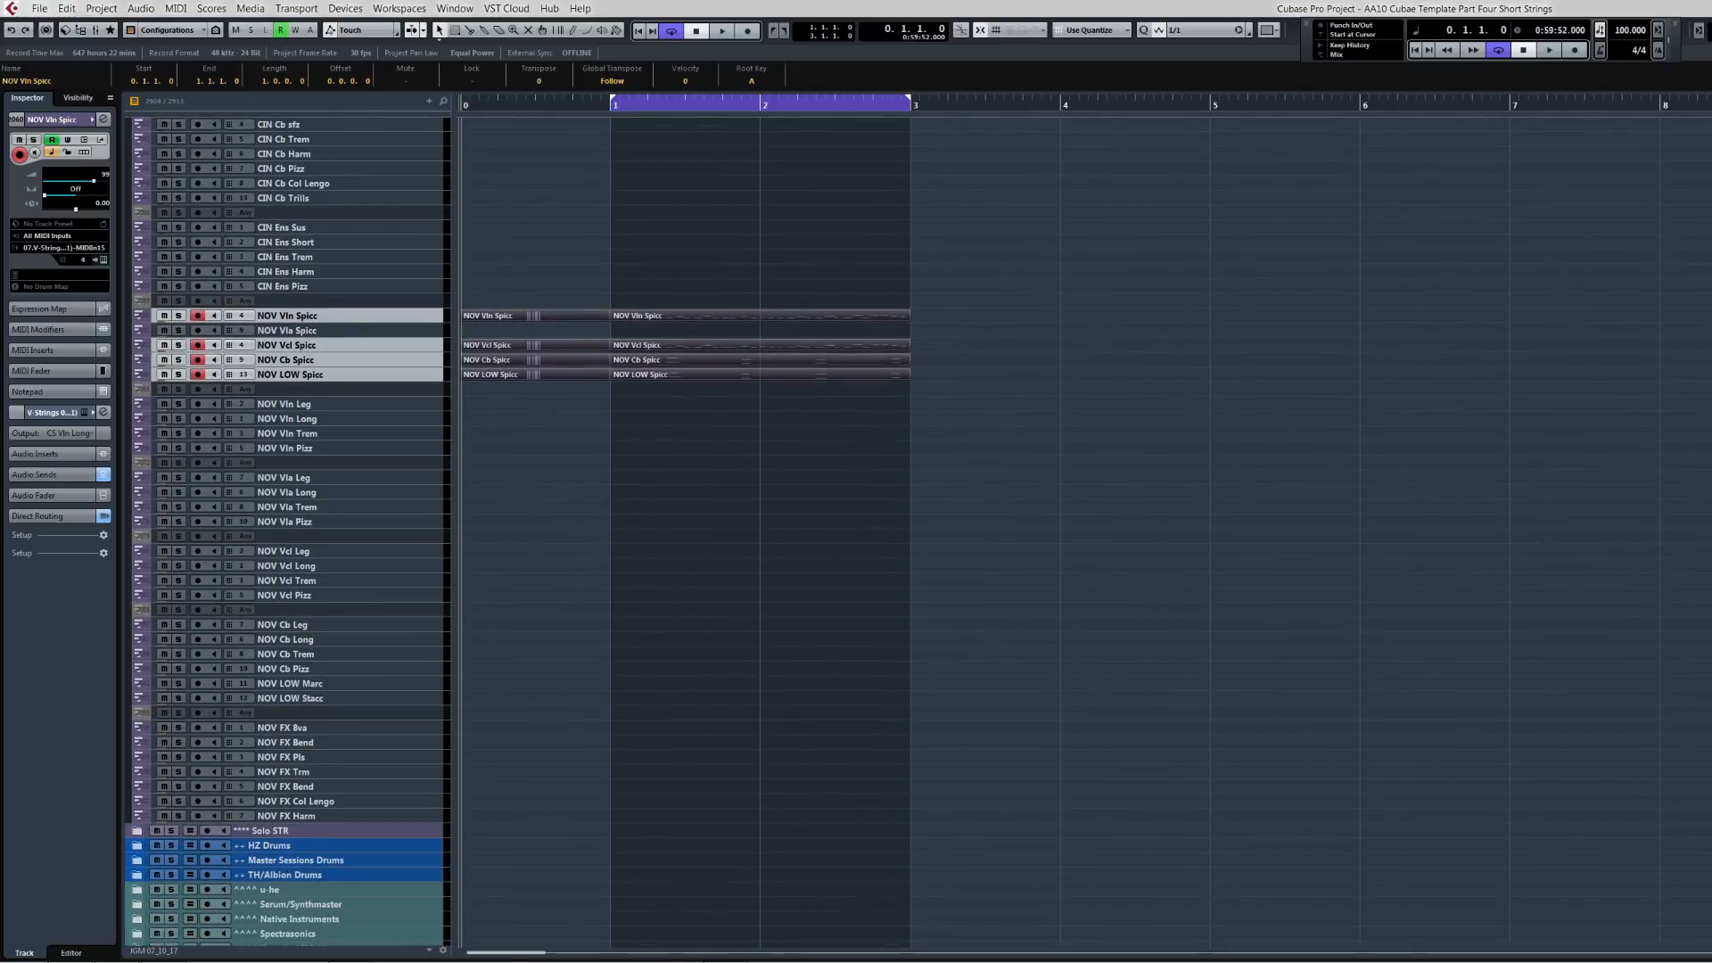
pyautogui.scroll(4, 517, 532)
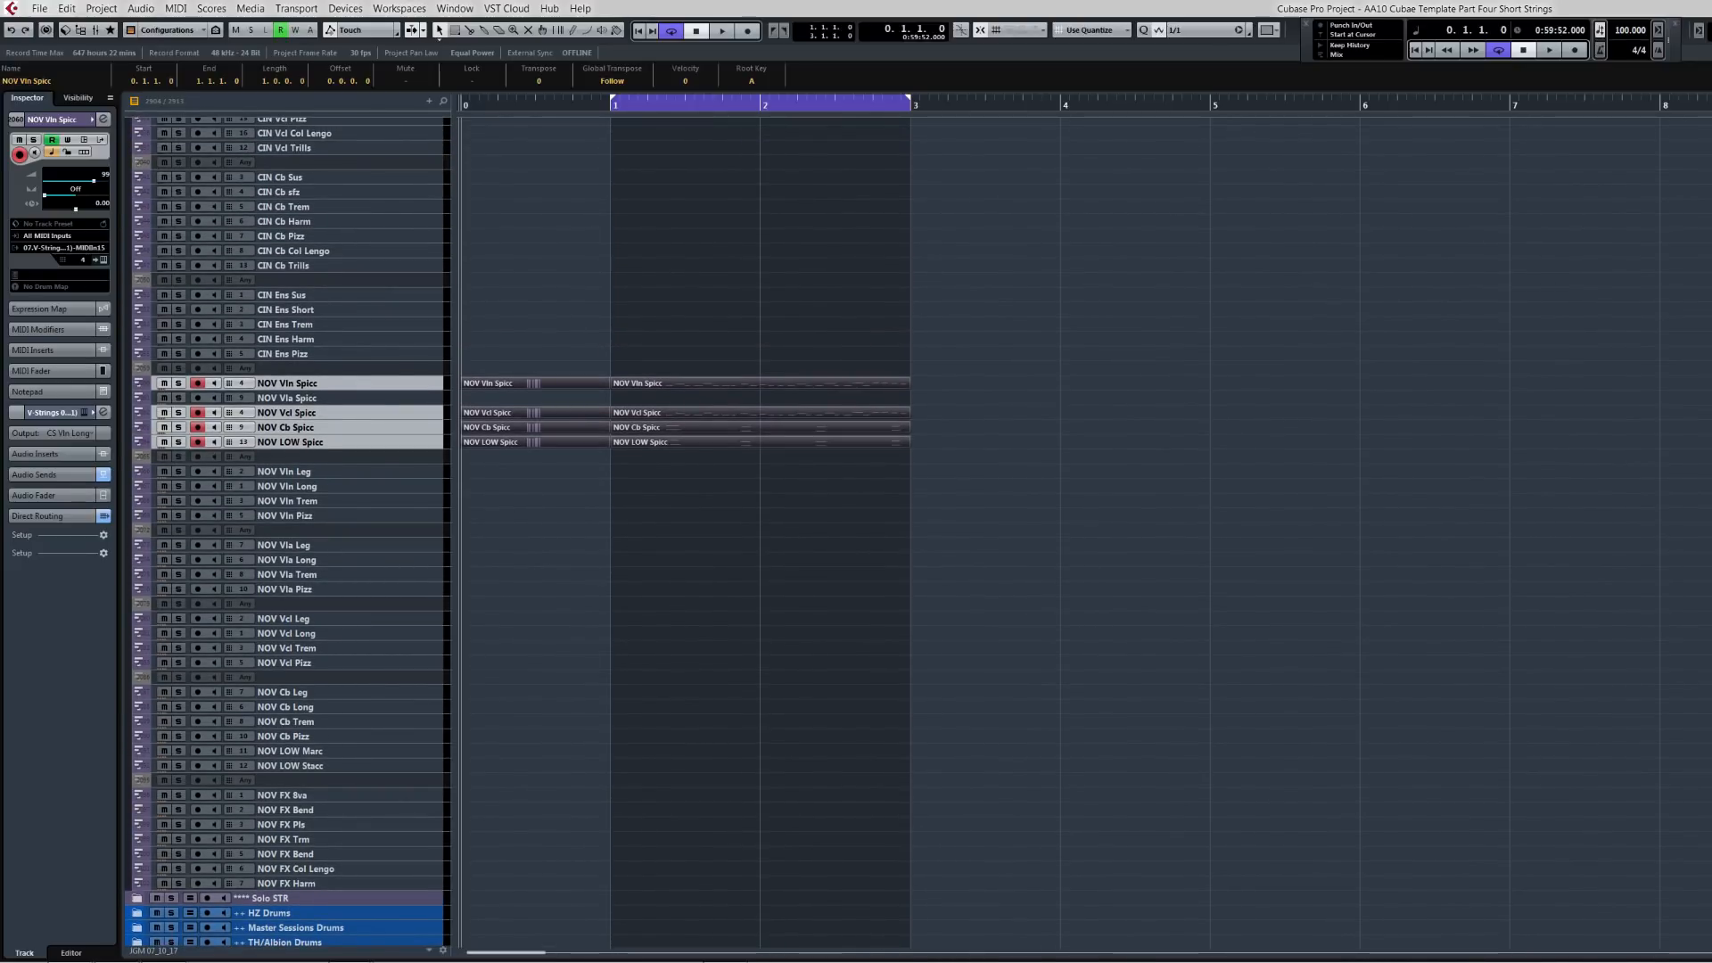
pyautogui.scroll(6, 518, 533)
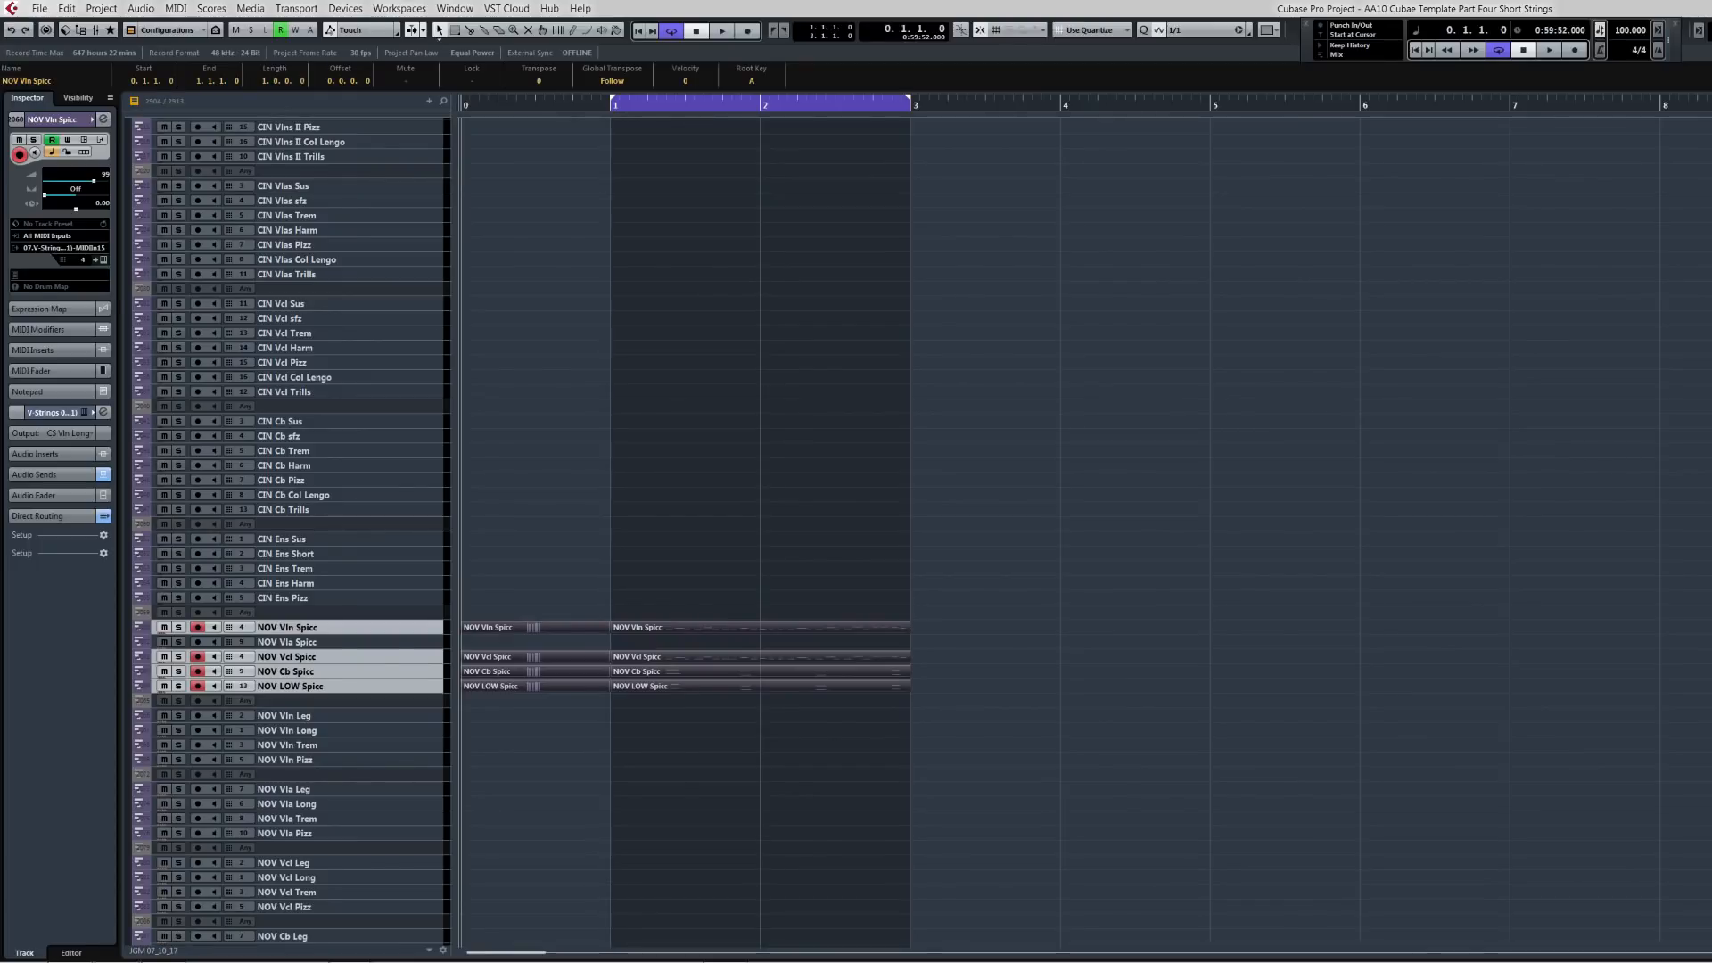
pyautogui.scroll(-7, 517, 532)
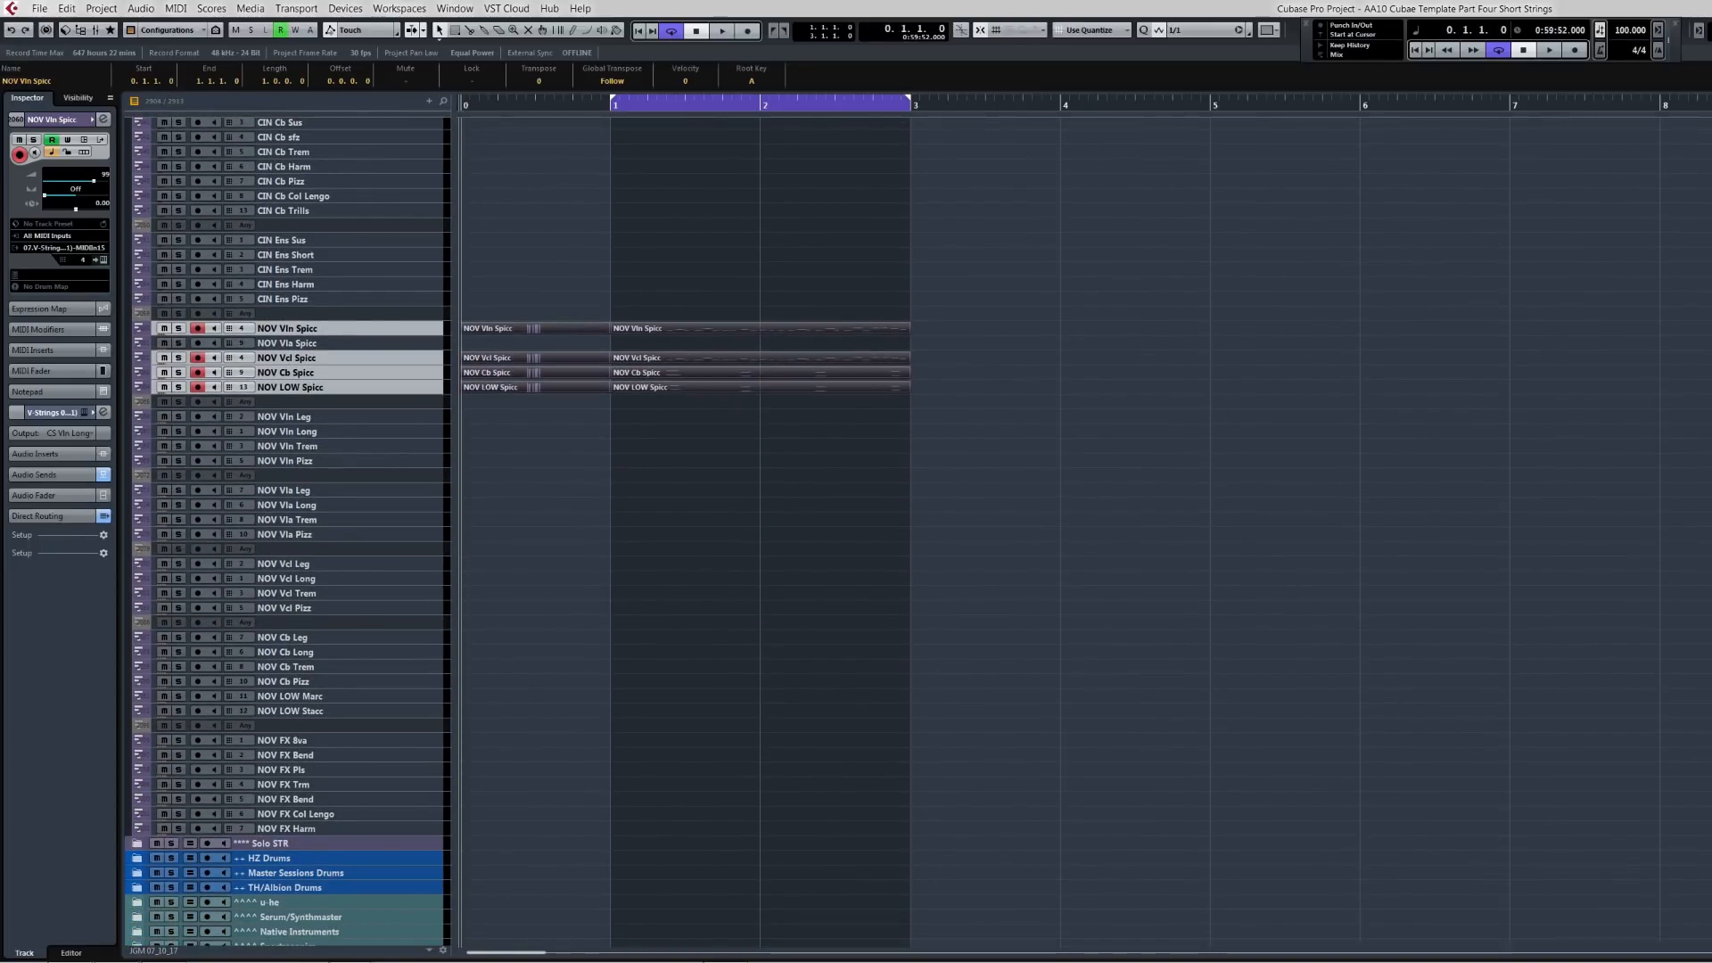
pyautogui.scroll(20, 517, 532)
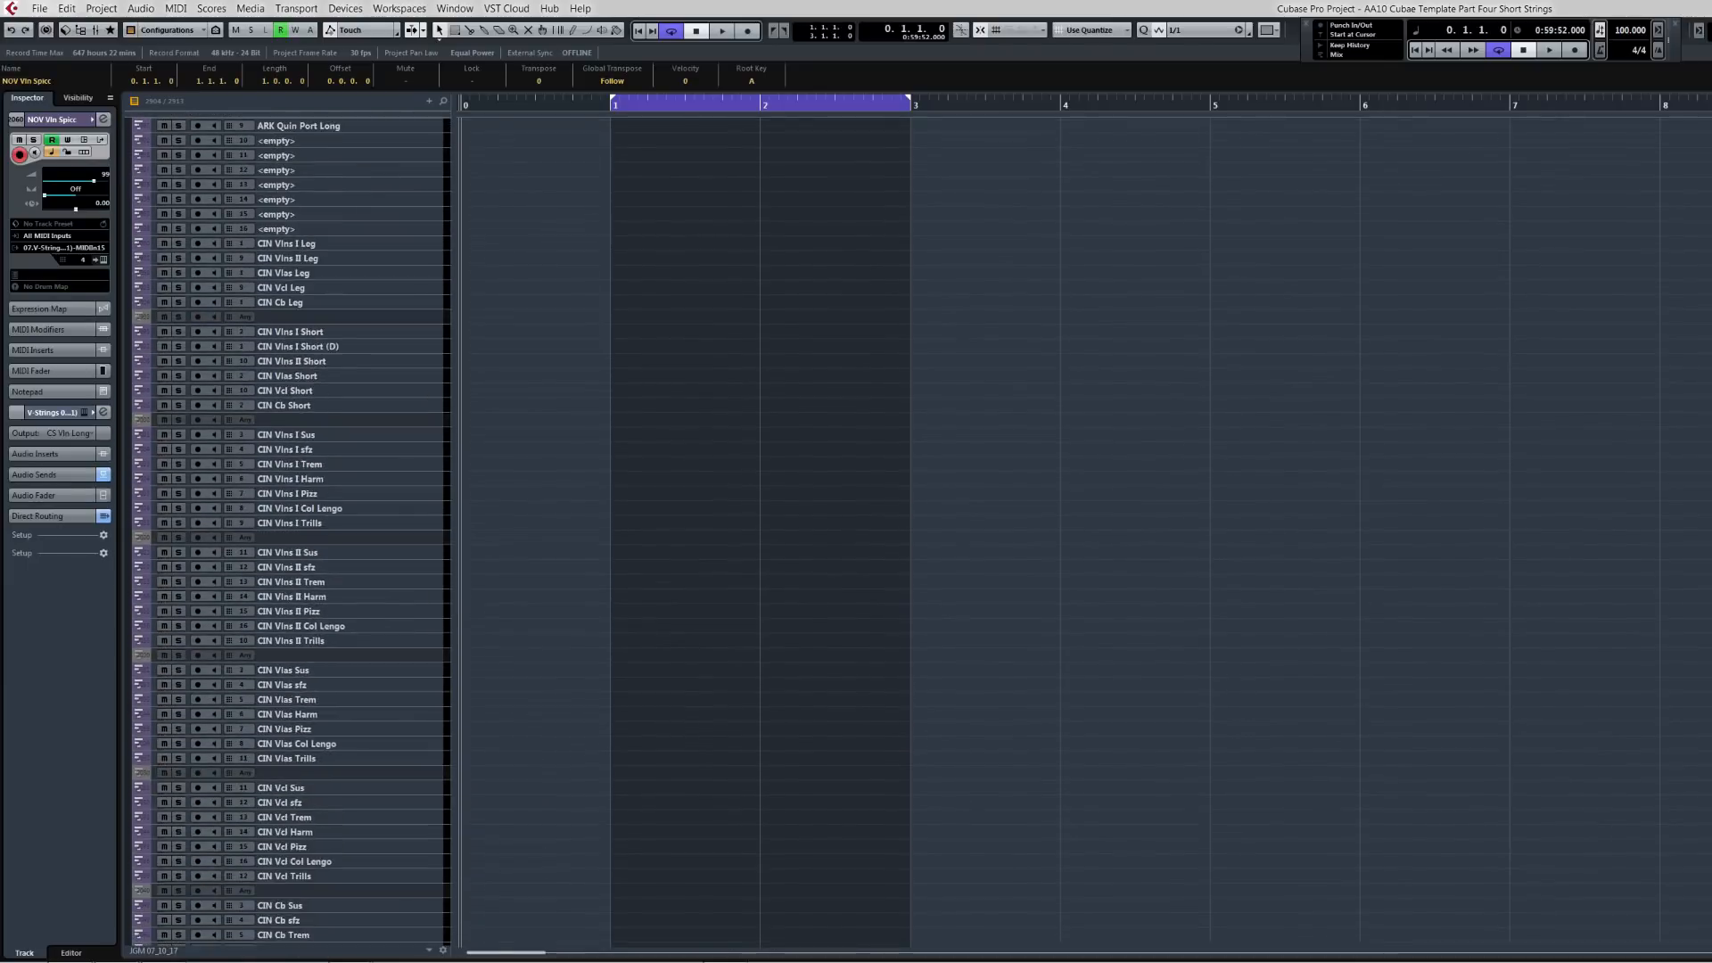
pyautogui.scroll(15, 517, 532)
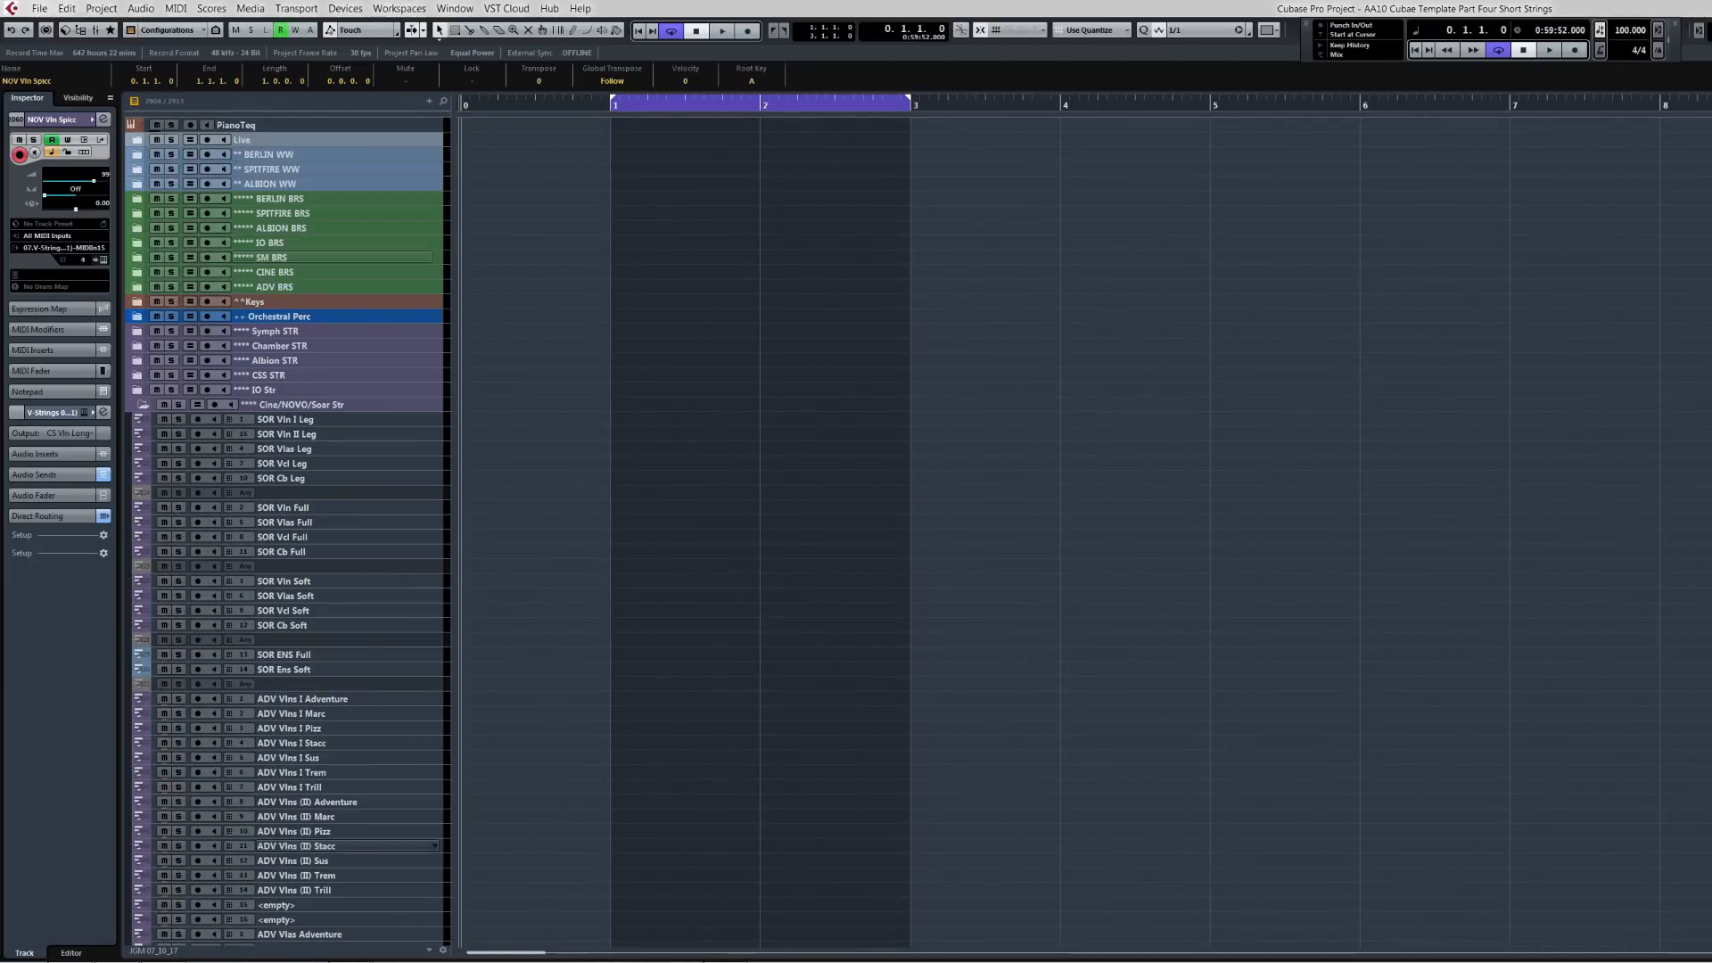
pyautogui.click(142, 403)
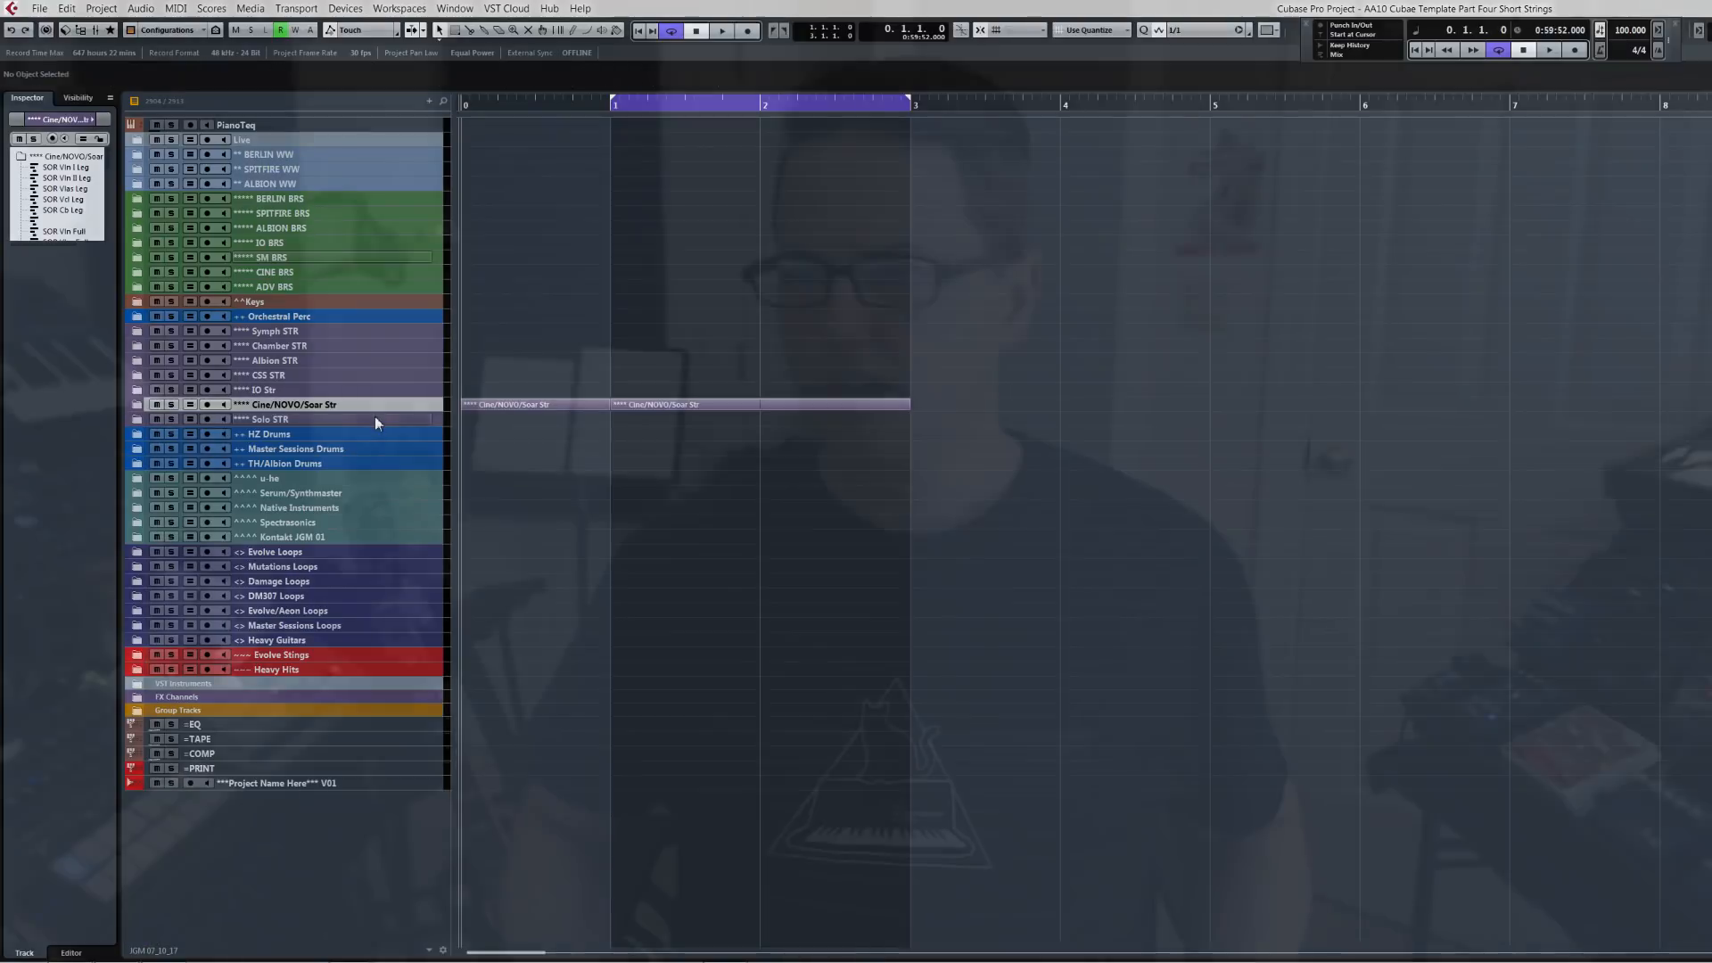